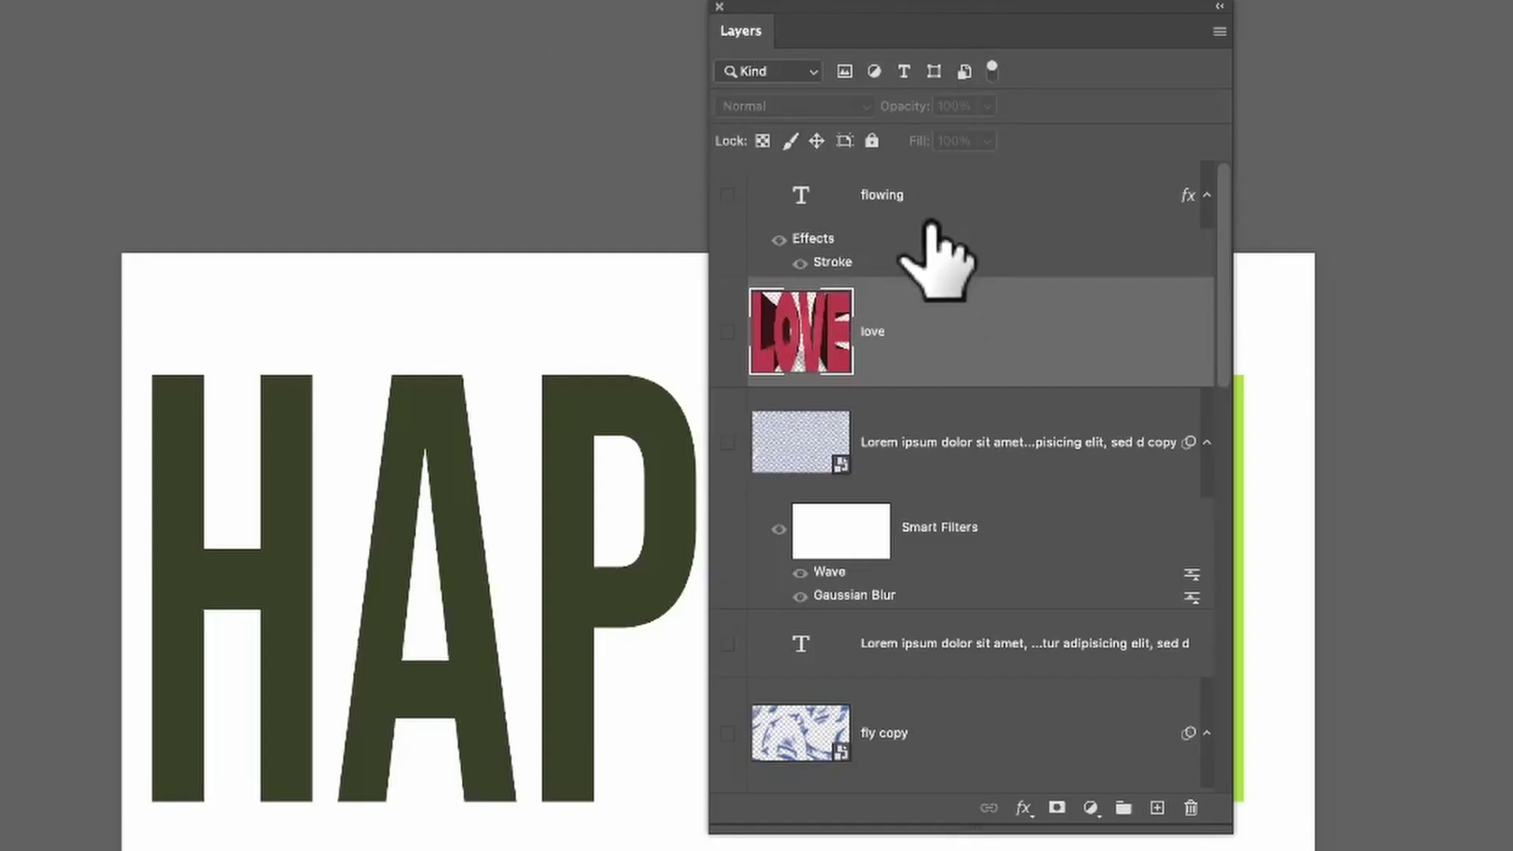
# Look through the layer stack, including the flowing, love and Lorem ipsum copy layers.
pyautogui.click(897, 195)
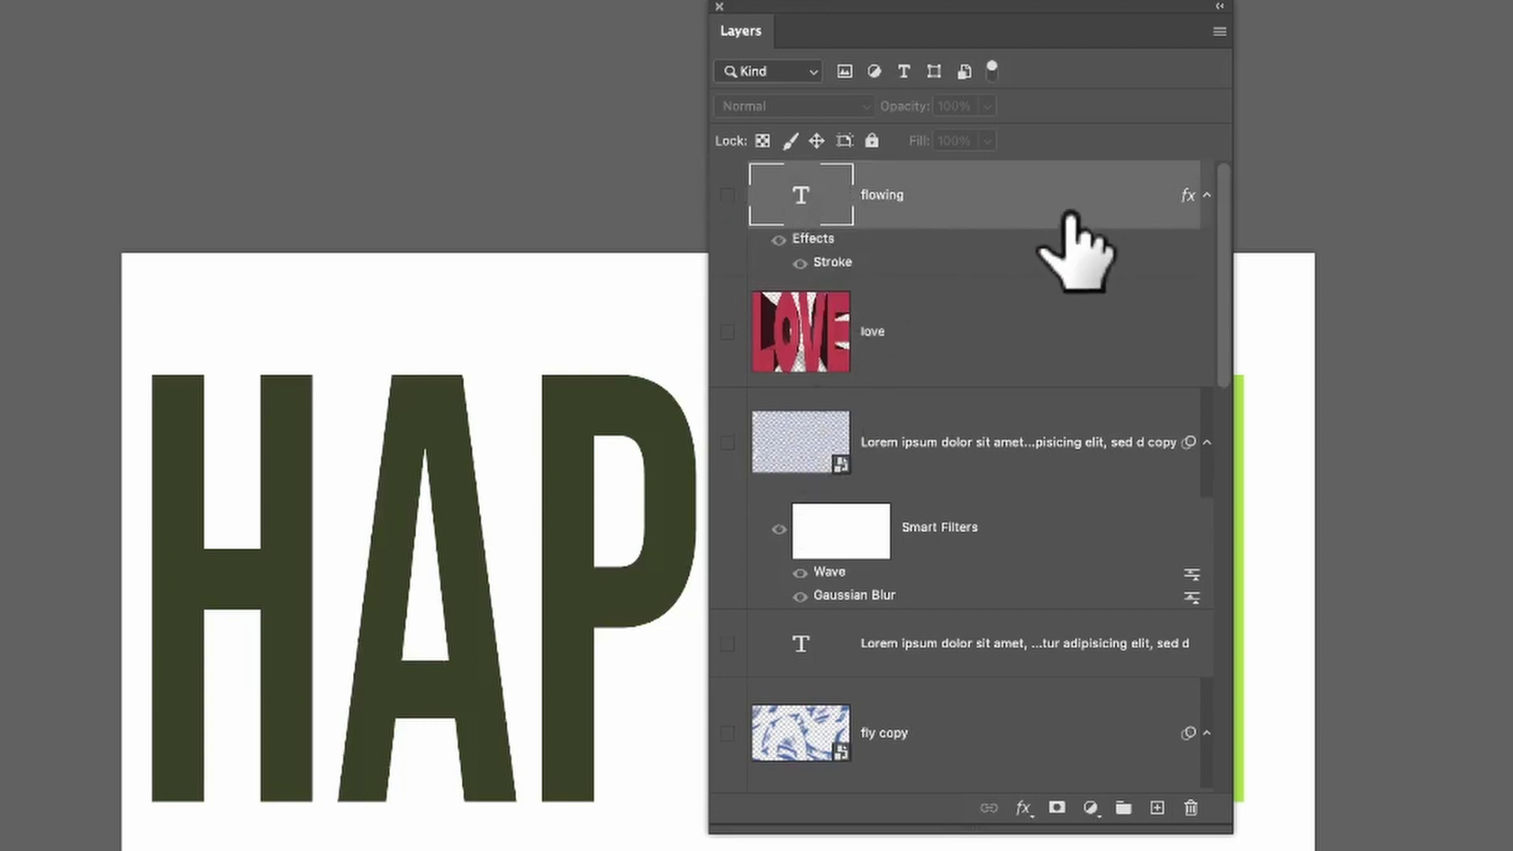
pyautogui.click(873, 329)
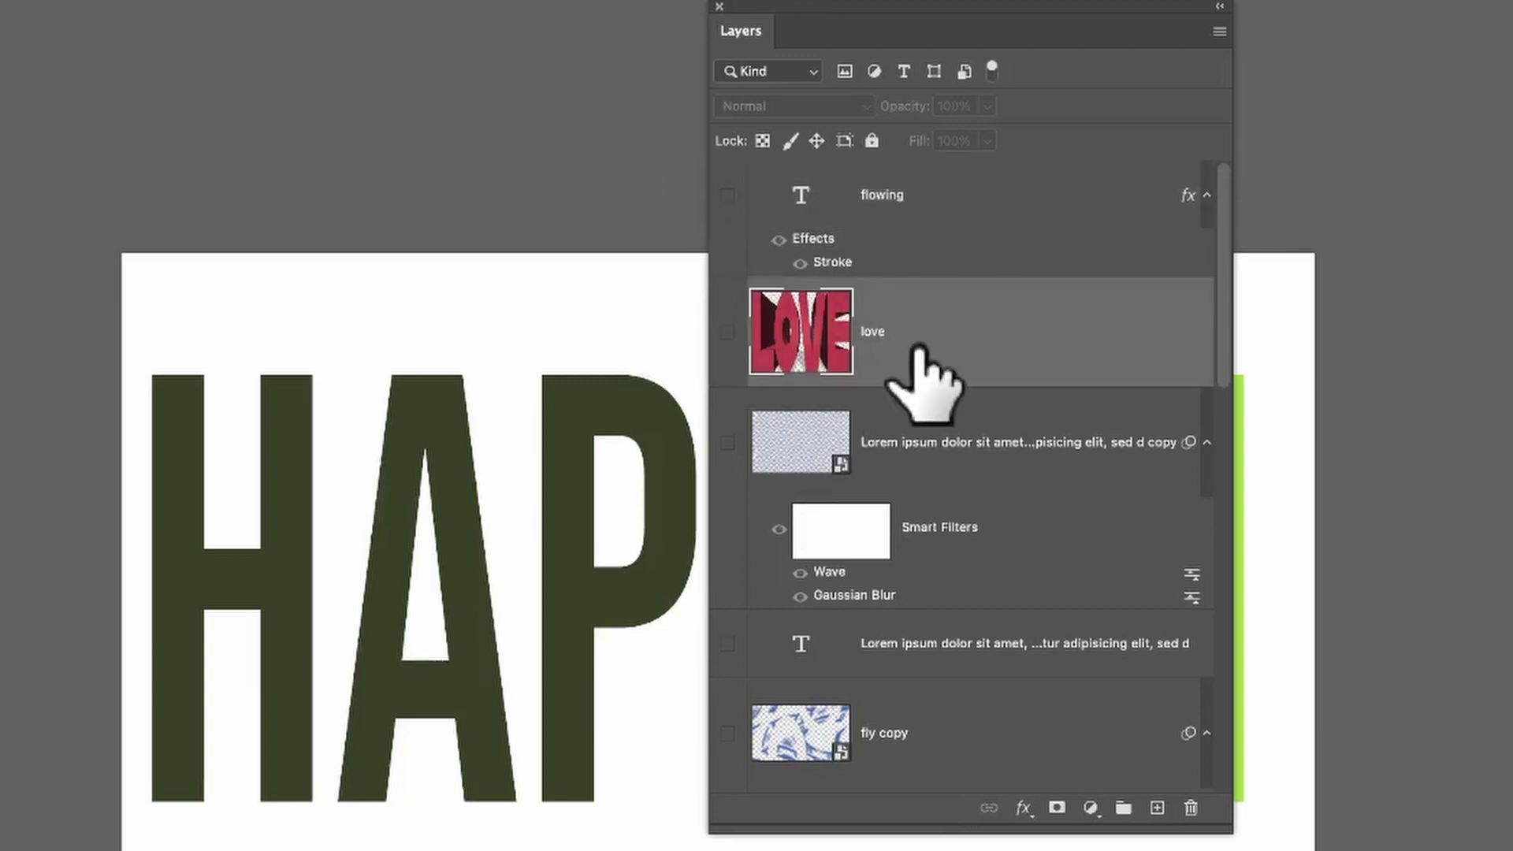
pyautogui.click(908, 435)
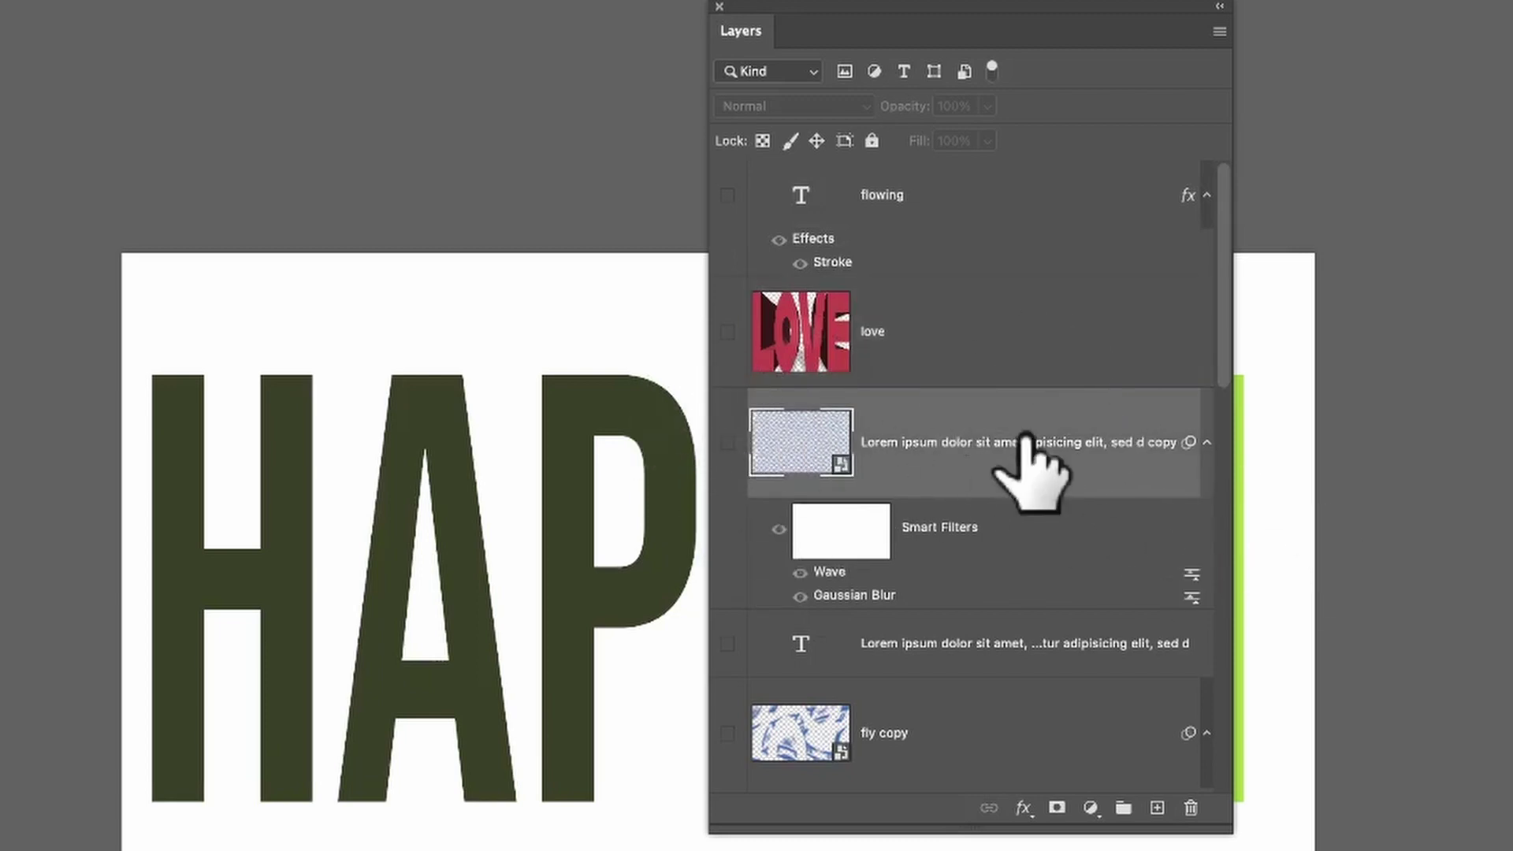
pyautogui.scroll(-5, 1047, 504)
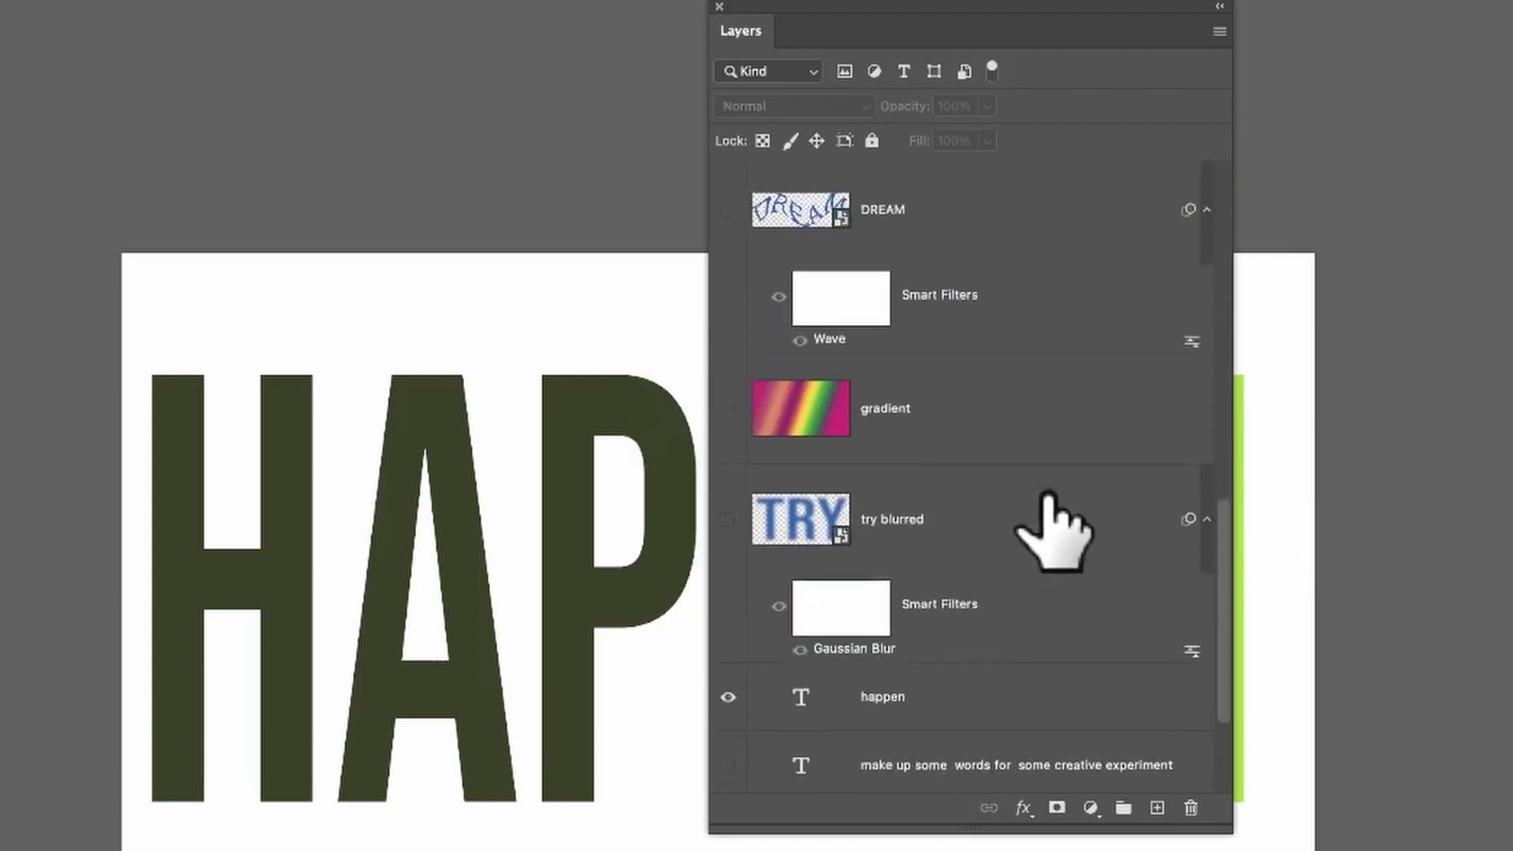
pyautogui.scroll(1, 1048, 504)
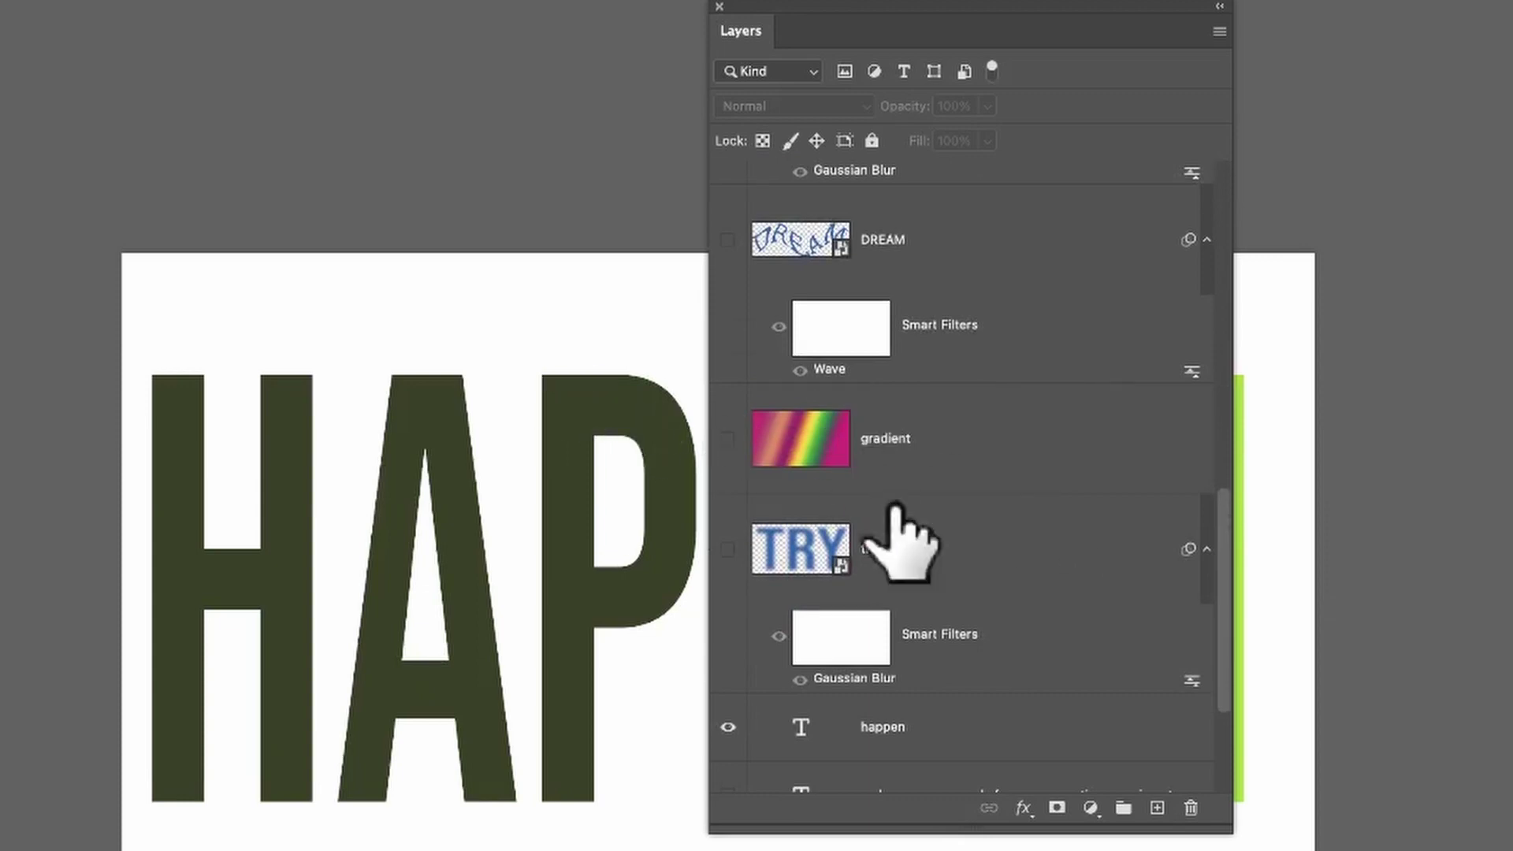
# Select the gradient layer and hide the happen text layer.
pyautogui.click(778, 411)
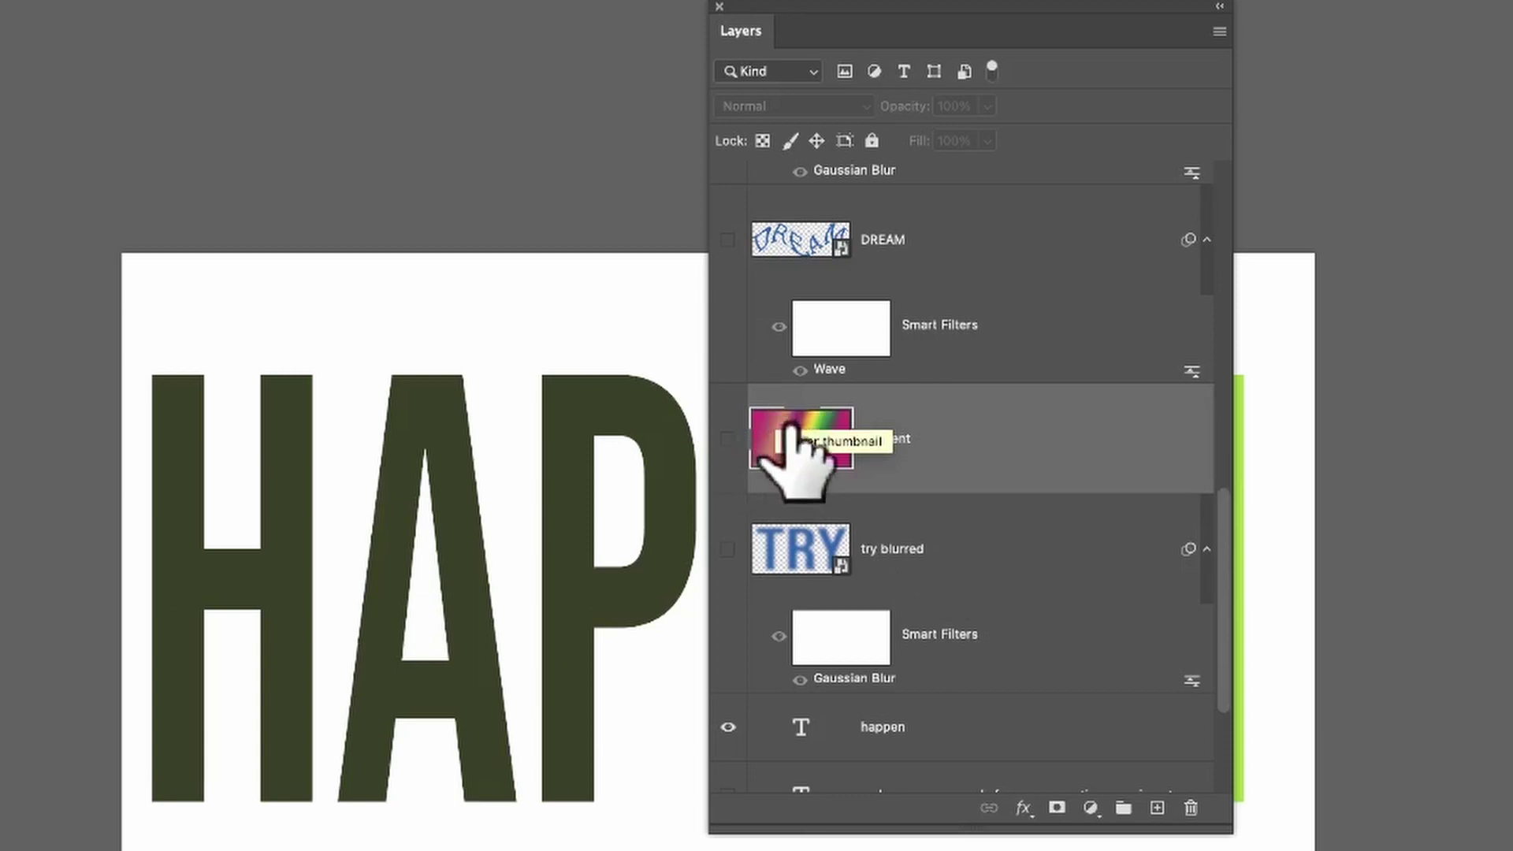
pyautogui.scroll(-6, 811, 461)
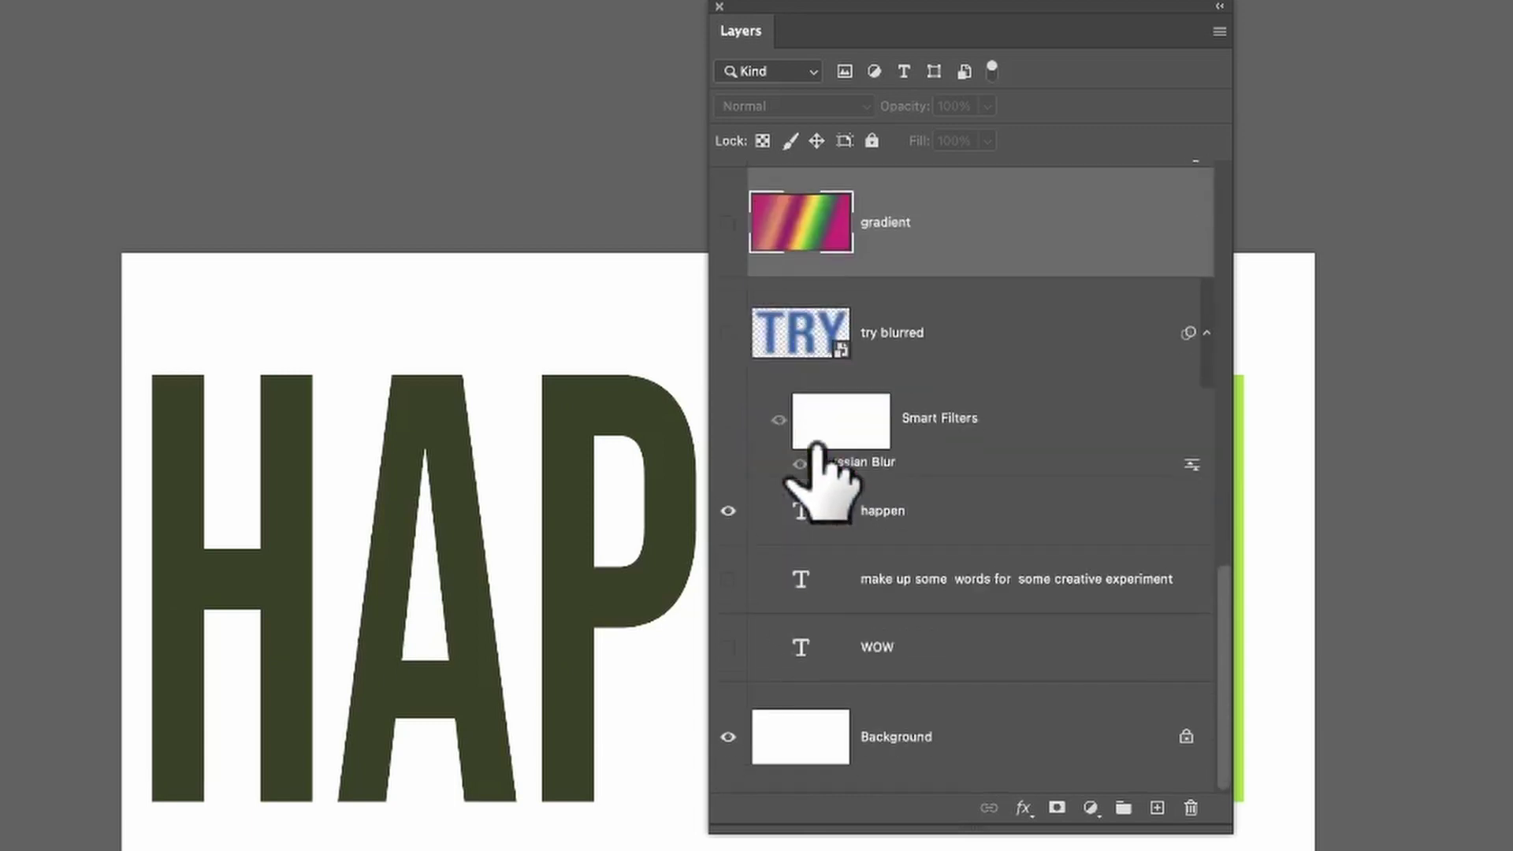
pyautogui.click(728, 511)
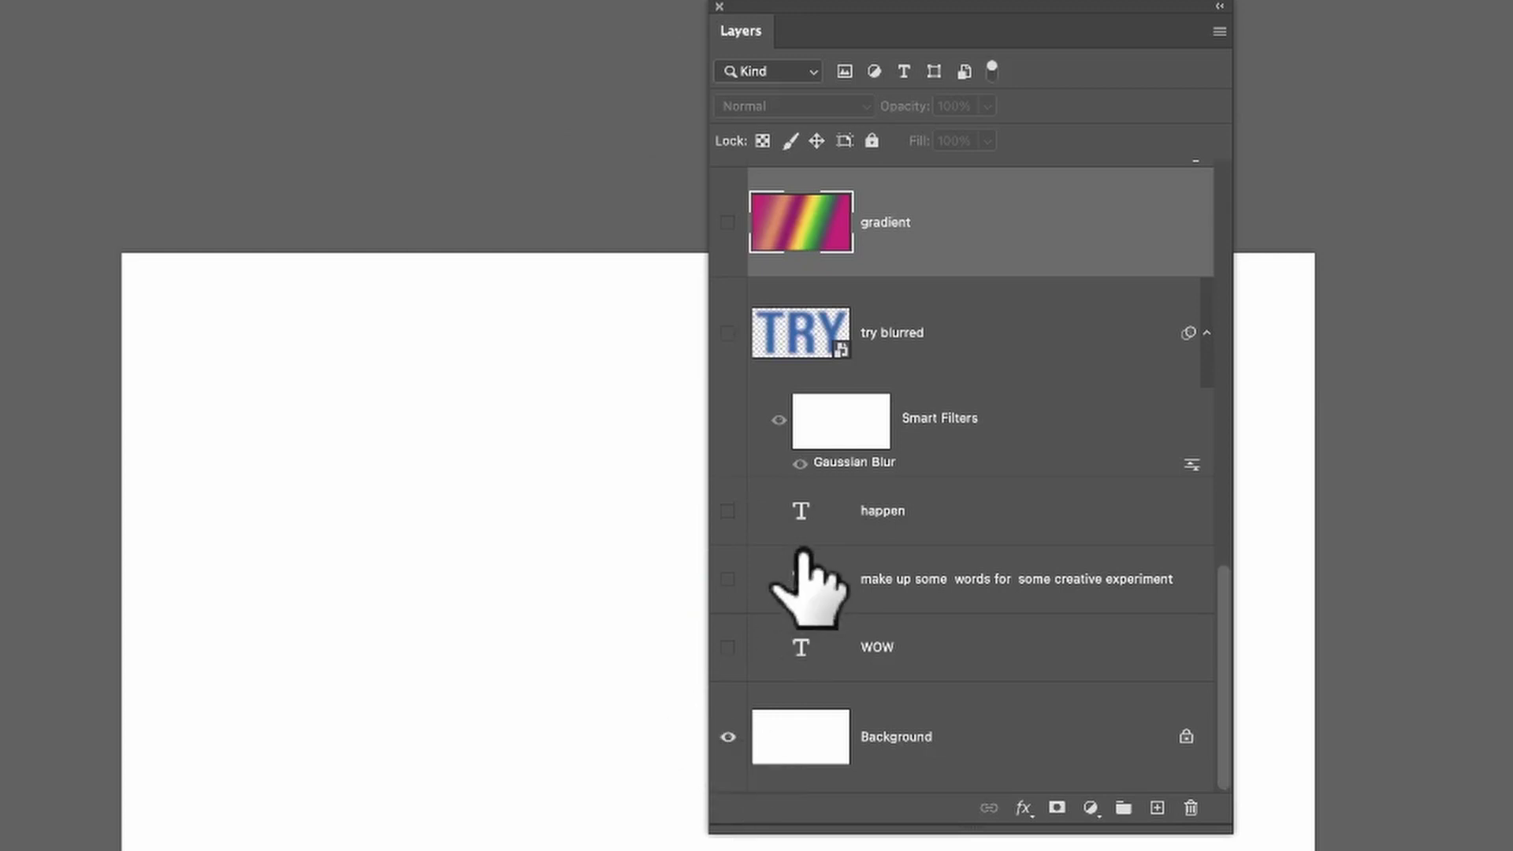
pyautogui.scroll(10, 862, 524)
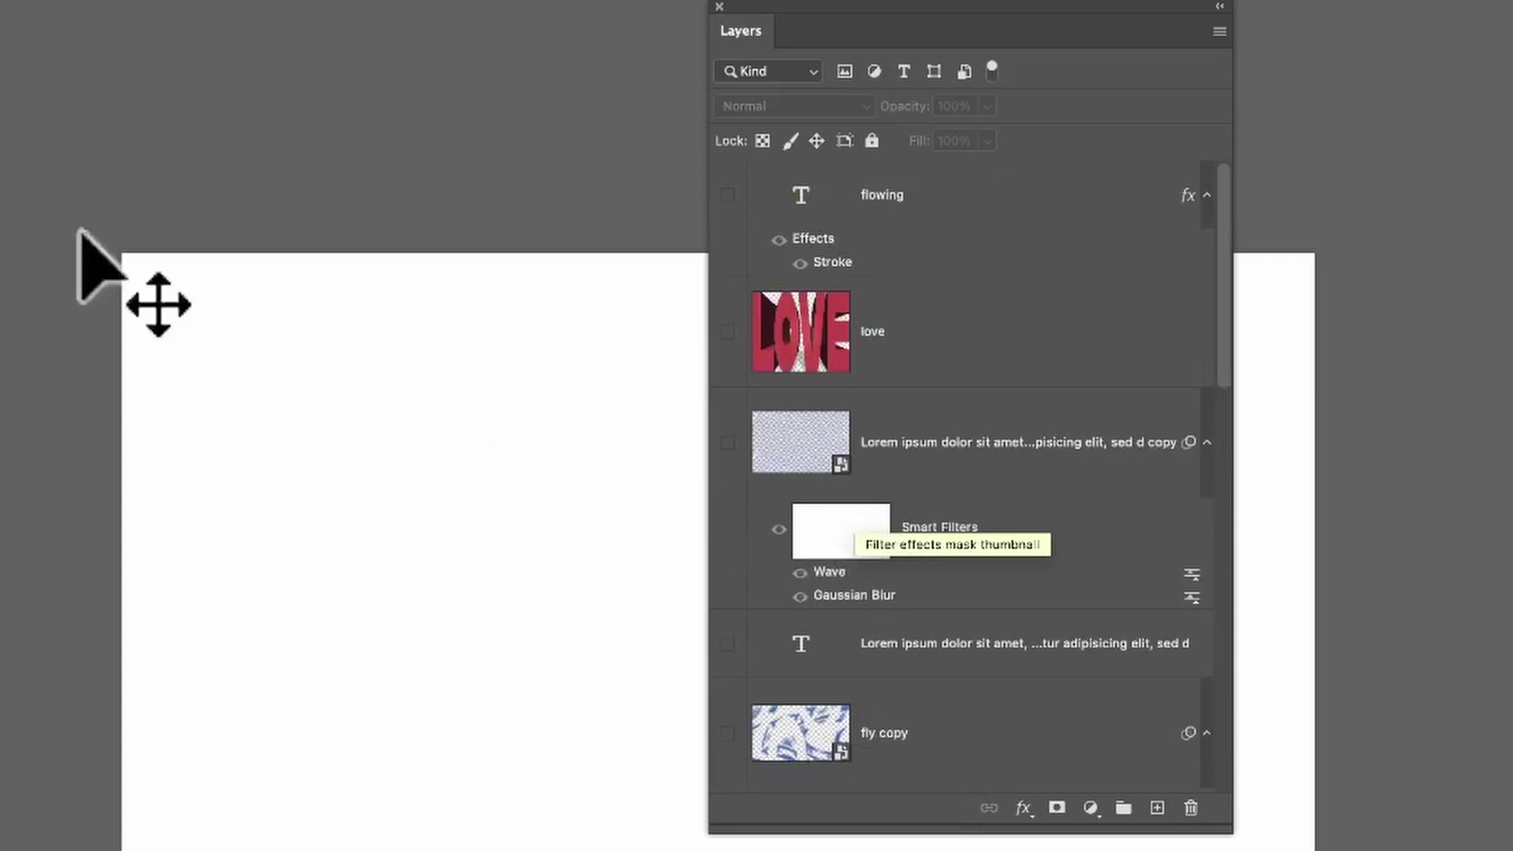
pyautogui.scroll(-5, 906, 693)
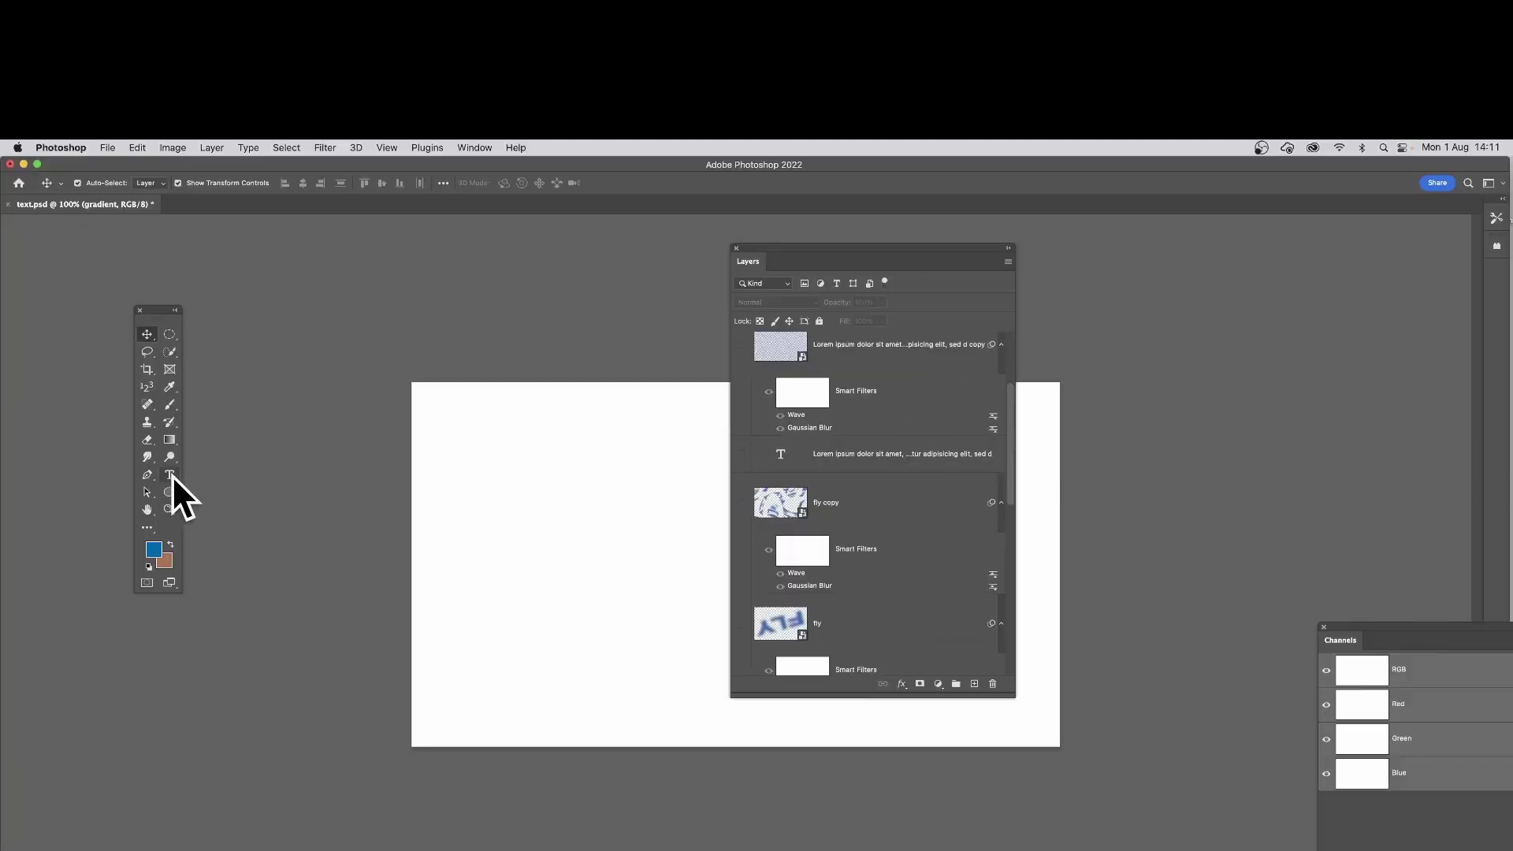
# Add the text "you" on the empty canvas in 72 pt Brush Script MT.
pyautogui.click(170, 474)
pyautogui.click(556, 546)
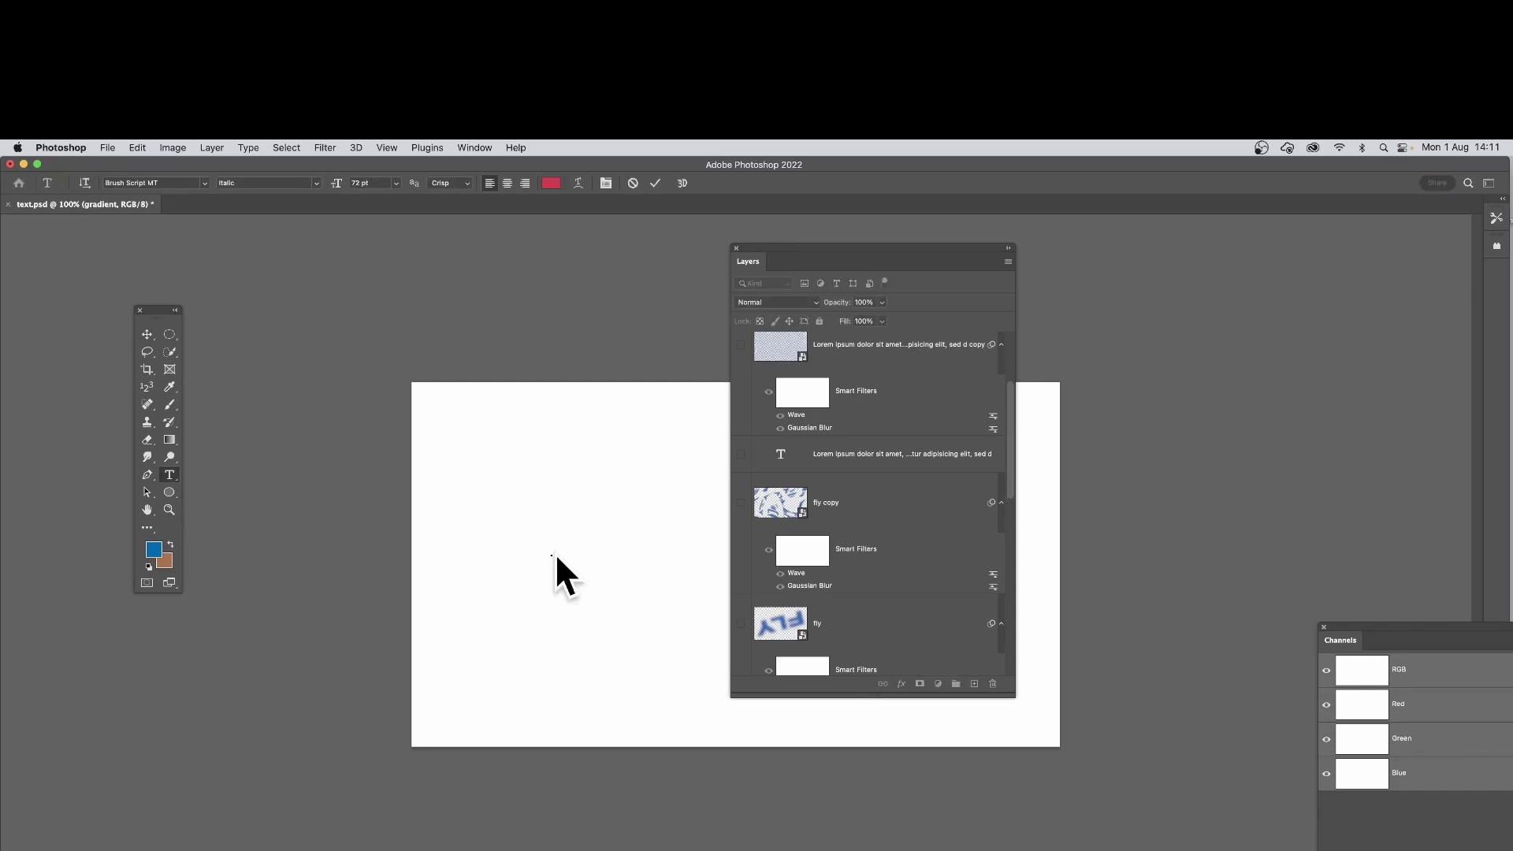
pyautogui.write('you')
pyautogui.click(147, 335)
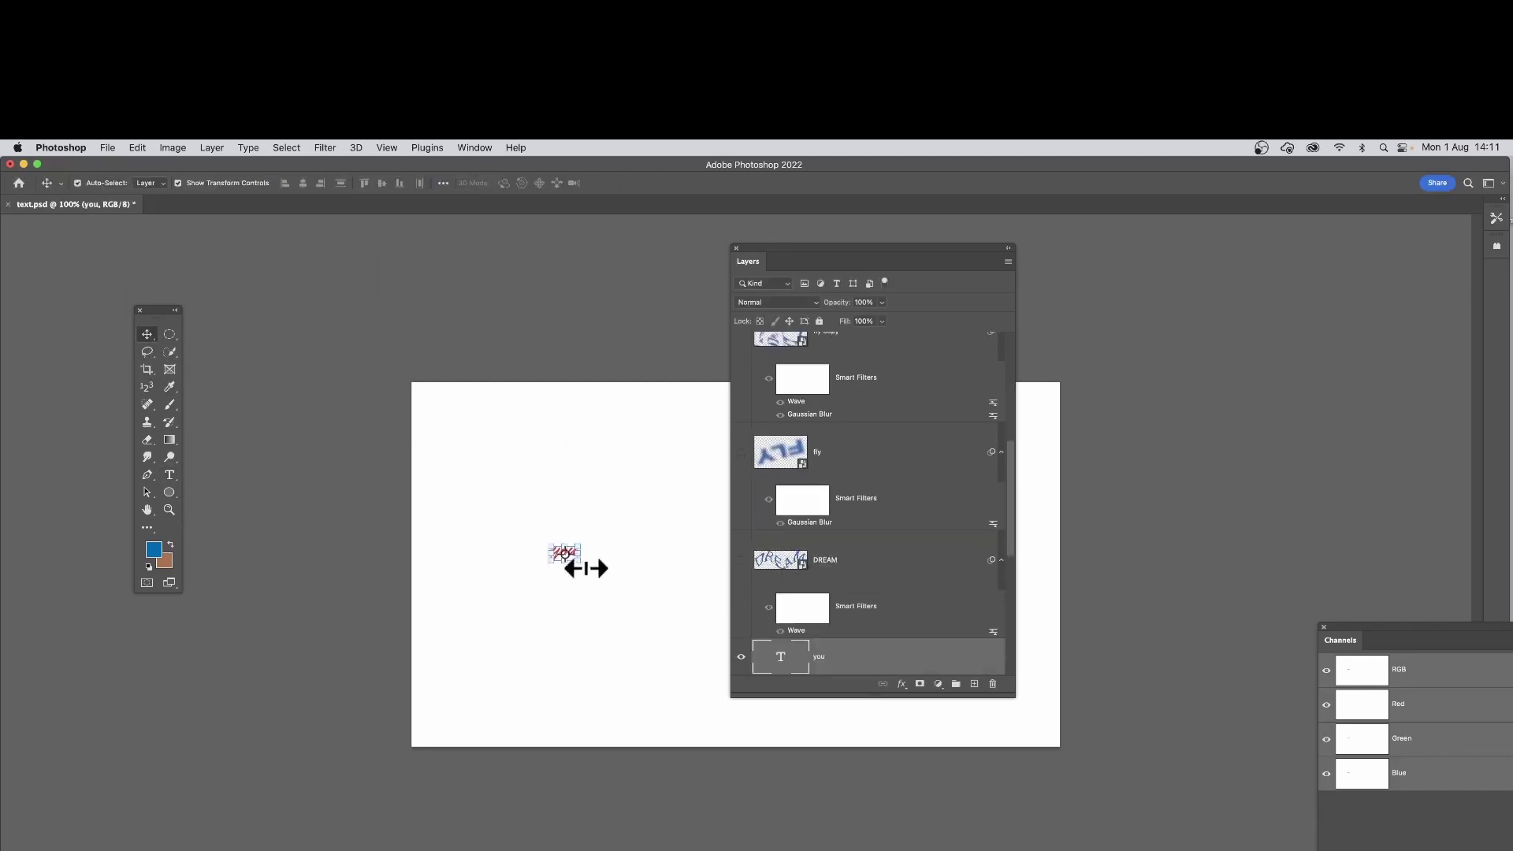
# Enlarge the "you" text to about 1515% width and 1308% height and place it in the middle of the canvas.
pyautogui.moveTo(581, 563); pyautogui.dragTo(842, 819)
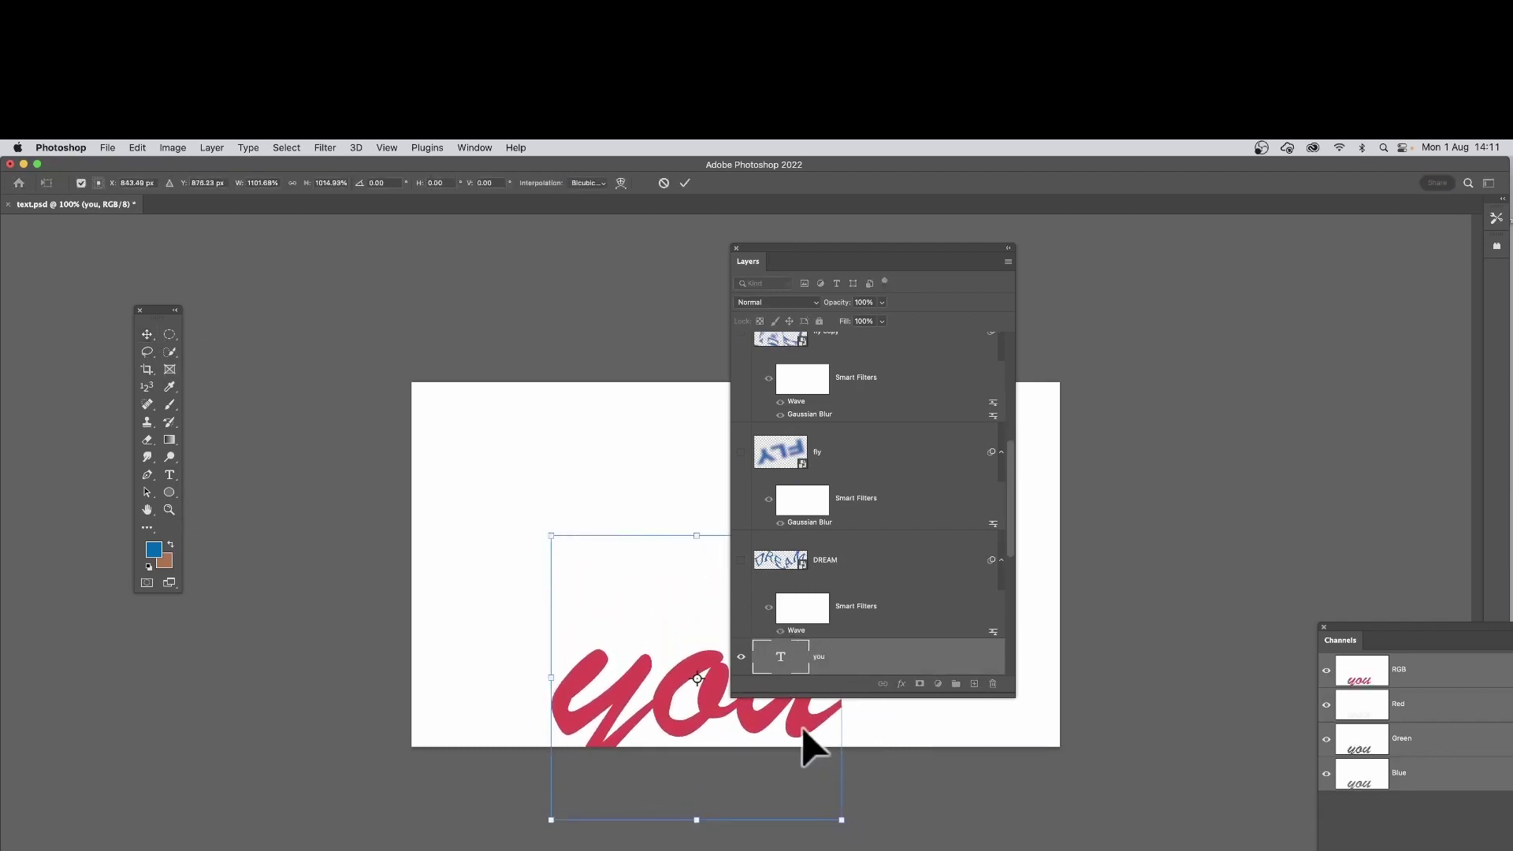
pyautogui.moveTo(802, 729); pyautogui.dragTo(697, 575)
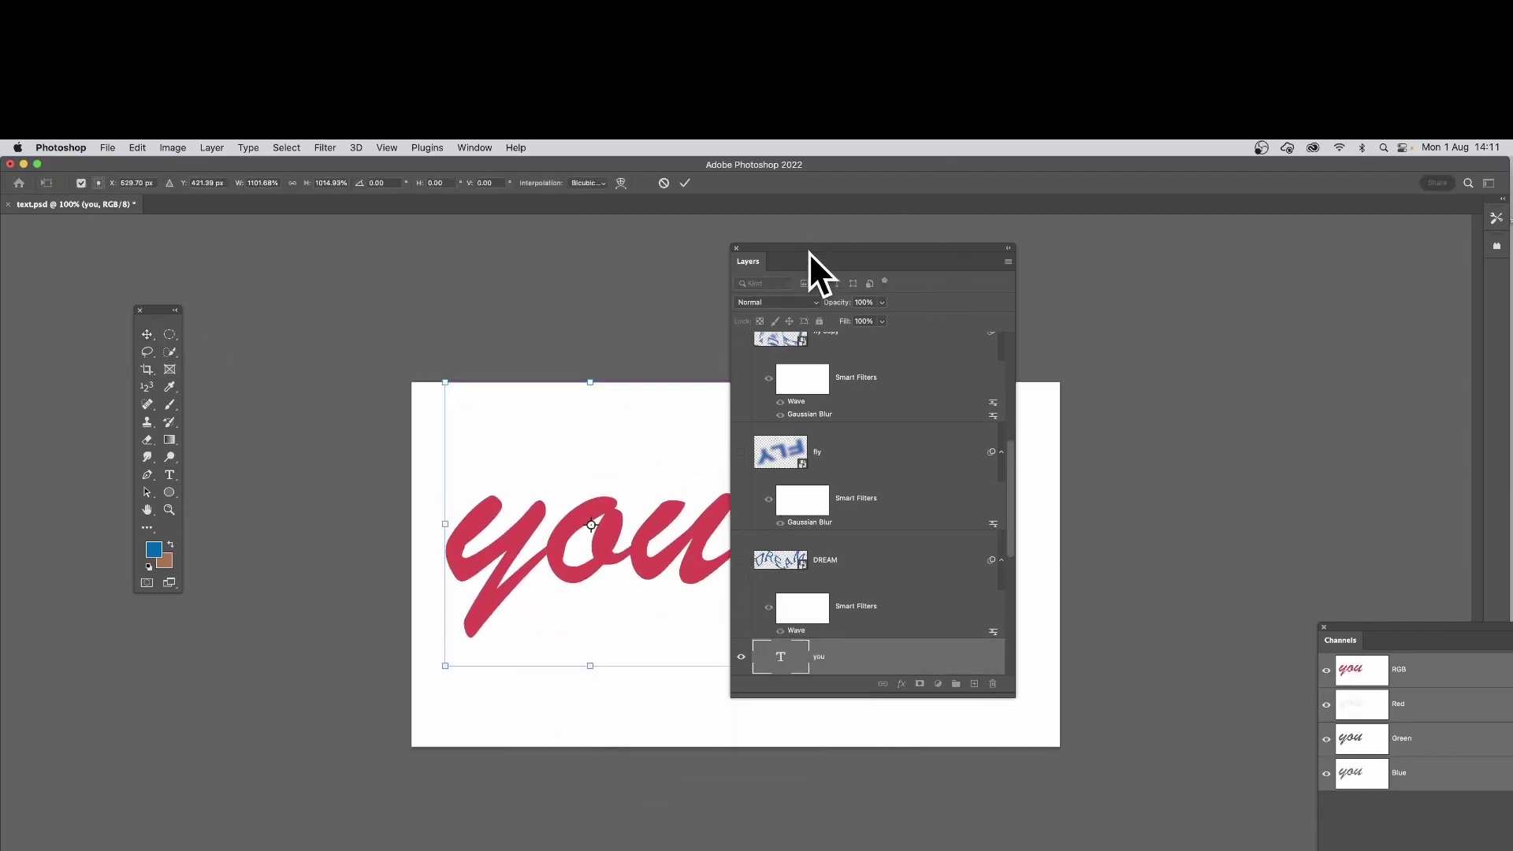
pyautogui.moveTo(808, 252); pyautogui.dragTo(1019, 245)
pyautogui.moveTo(734, 666); pyautogui.dragTo(847, 722)
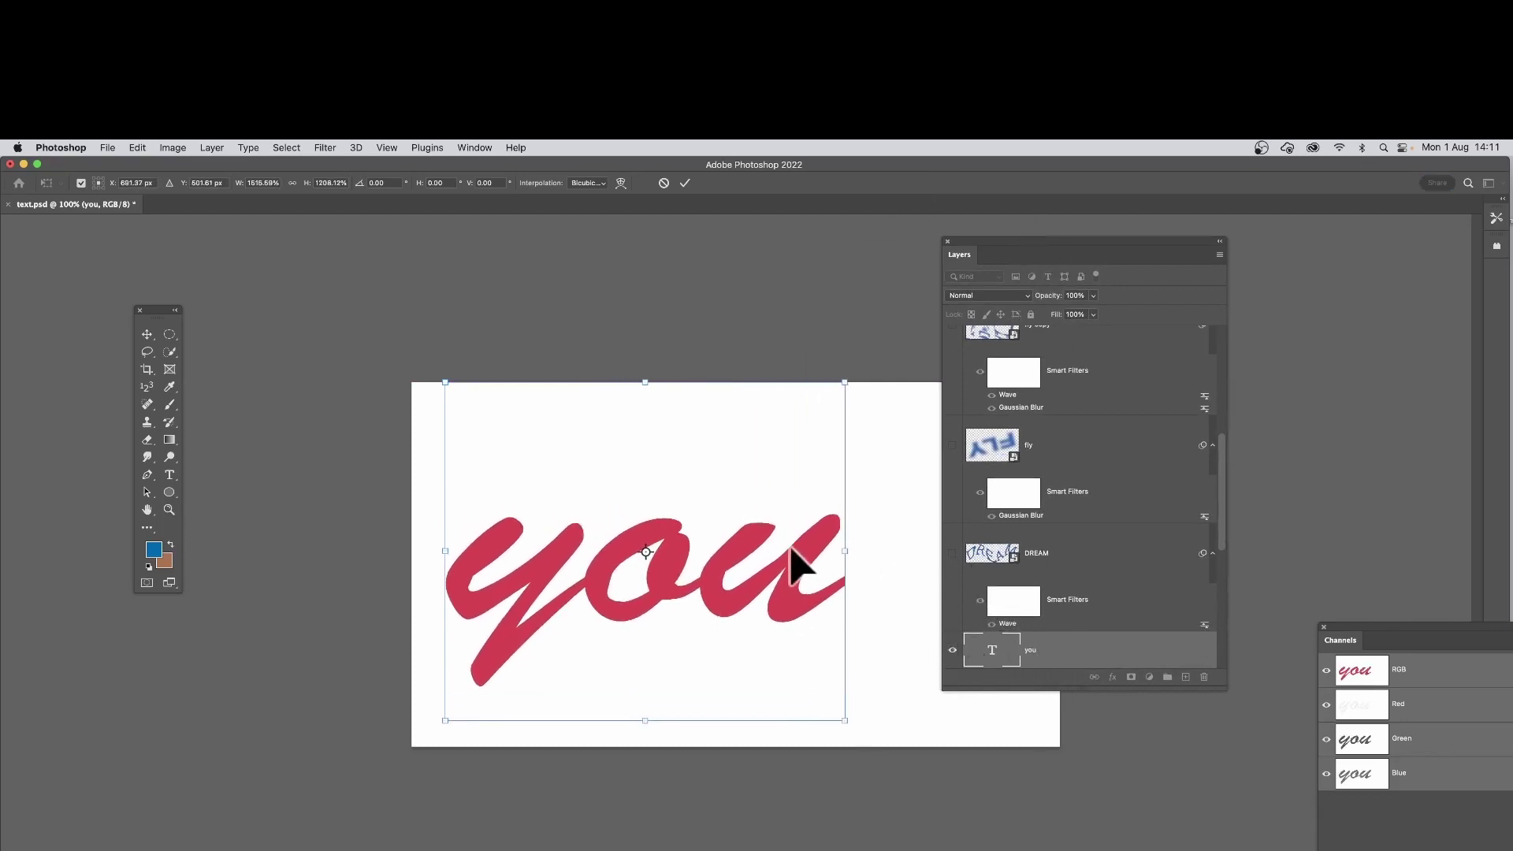
pyautogui.press('Return')
pyautogui.moveTo(797, 556); pyautogui.dragTo(854, 530)
# Duplicate the "you" layer as "you copy" and shift the copy slightly below the original text.
pyautogui.click(211, 147)
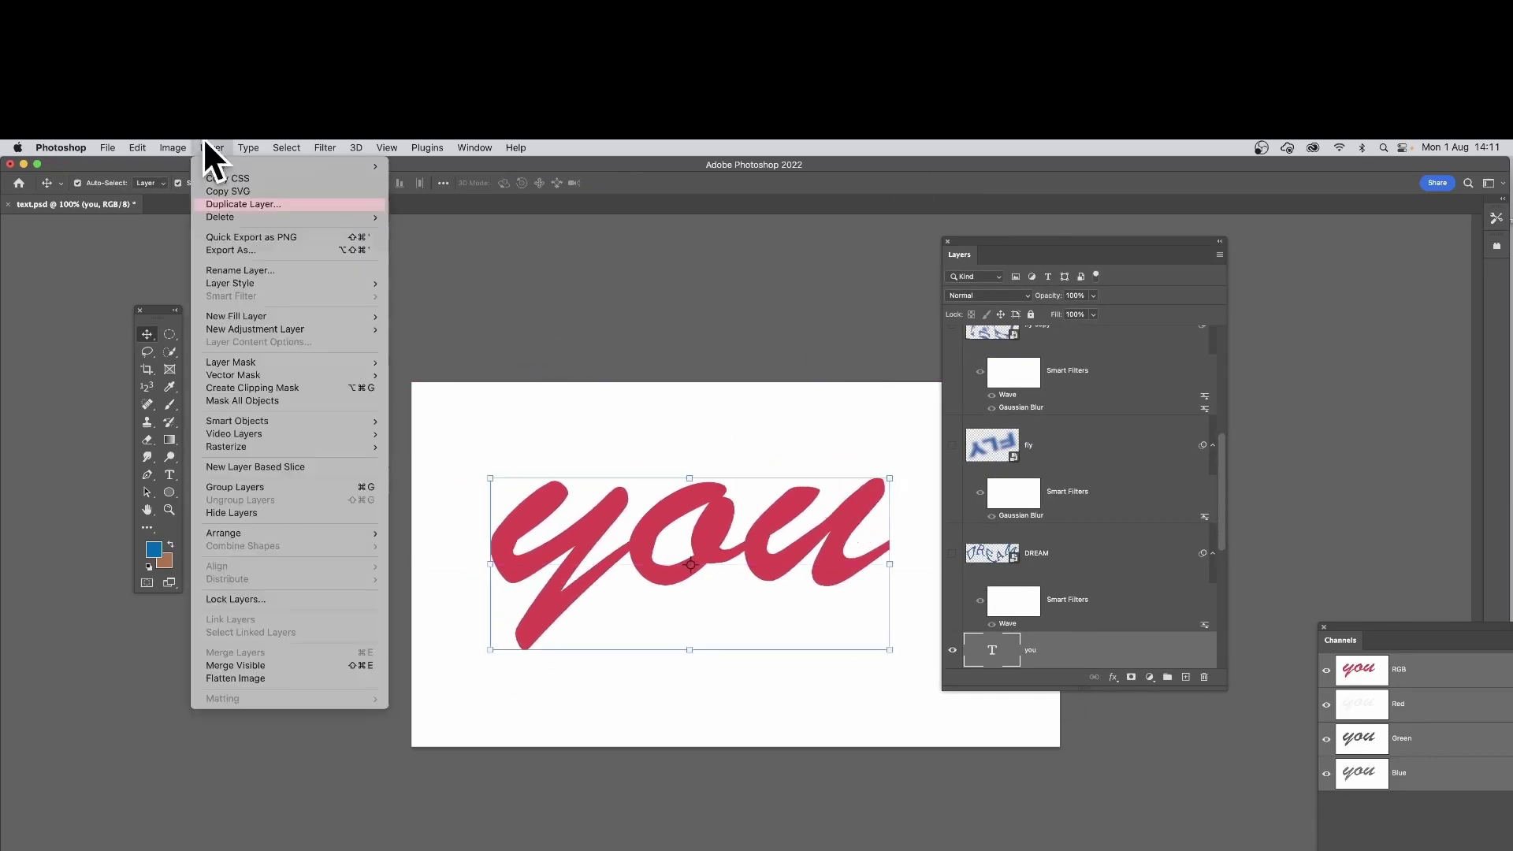
pyautogui.click(215, 205)
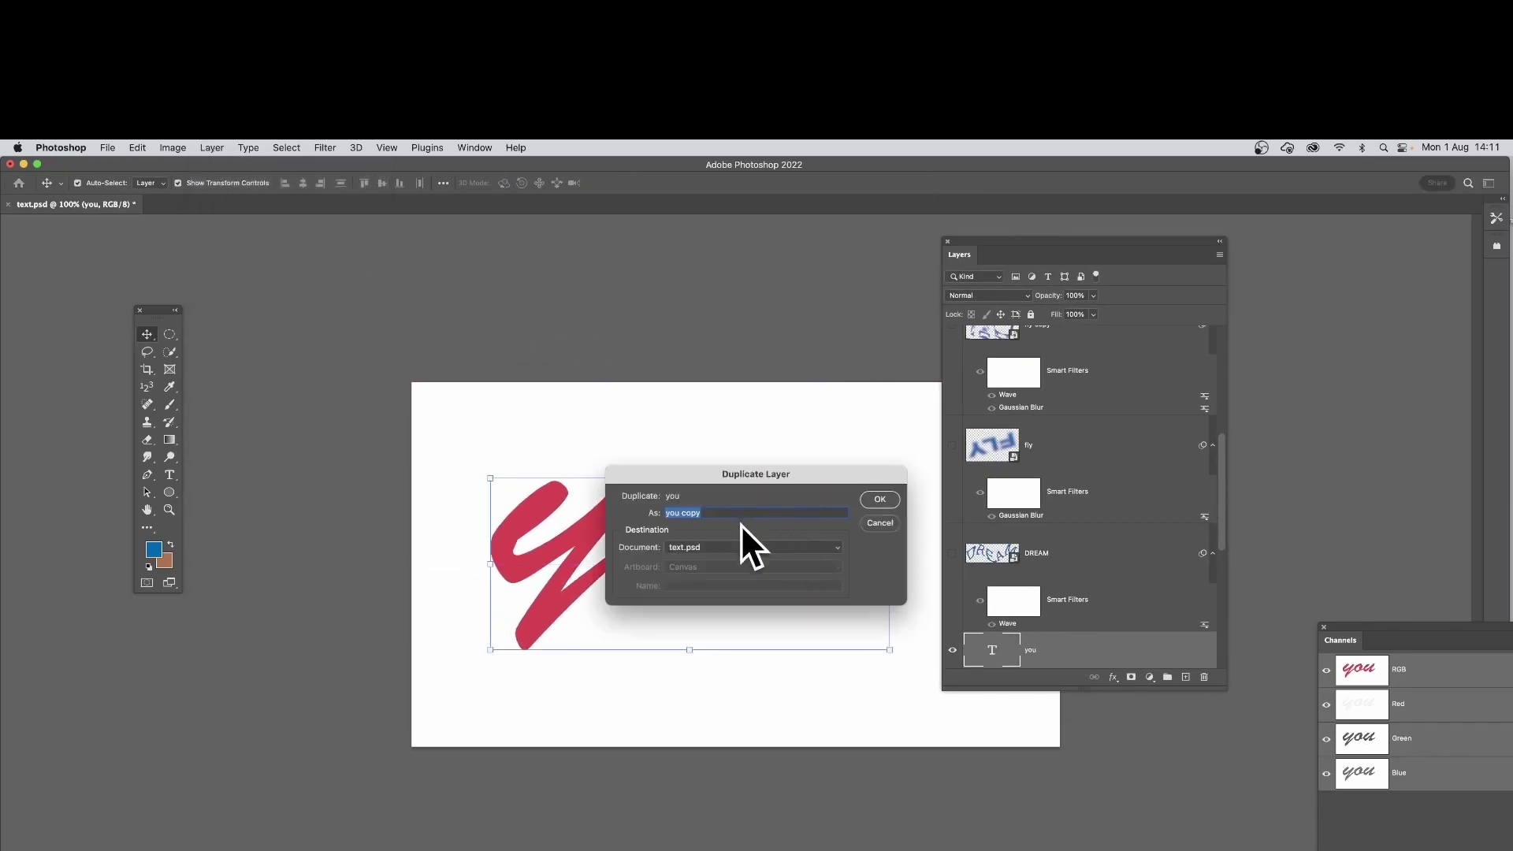
pyautogui.click(880, 500)
pyautogui.moveTo(693, 524)
pyautogui.mouseDown()
pyautogui.moveTo(716, 581)
pyautogui.moveTo(684, 547)
pyautogui.mouseUp()
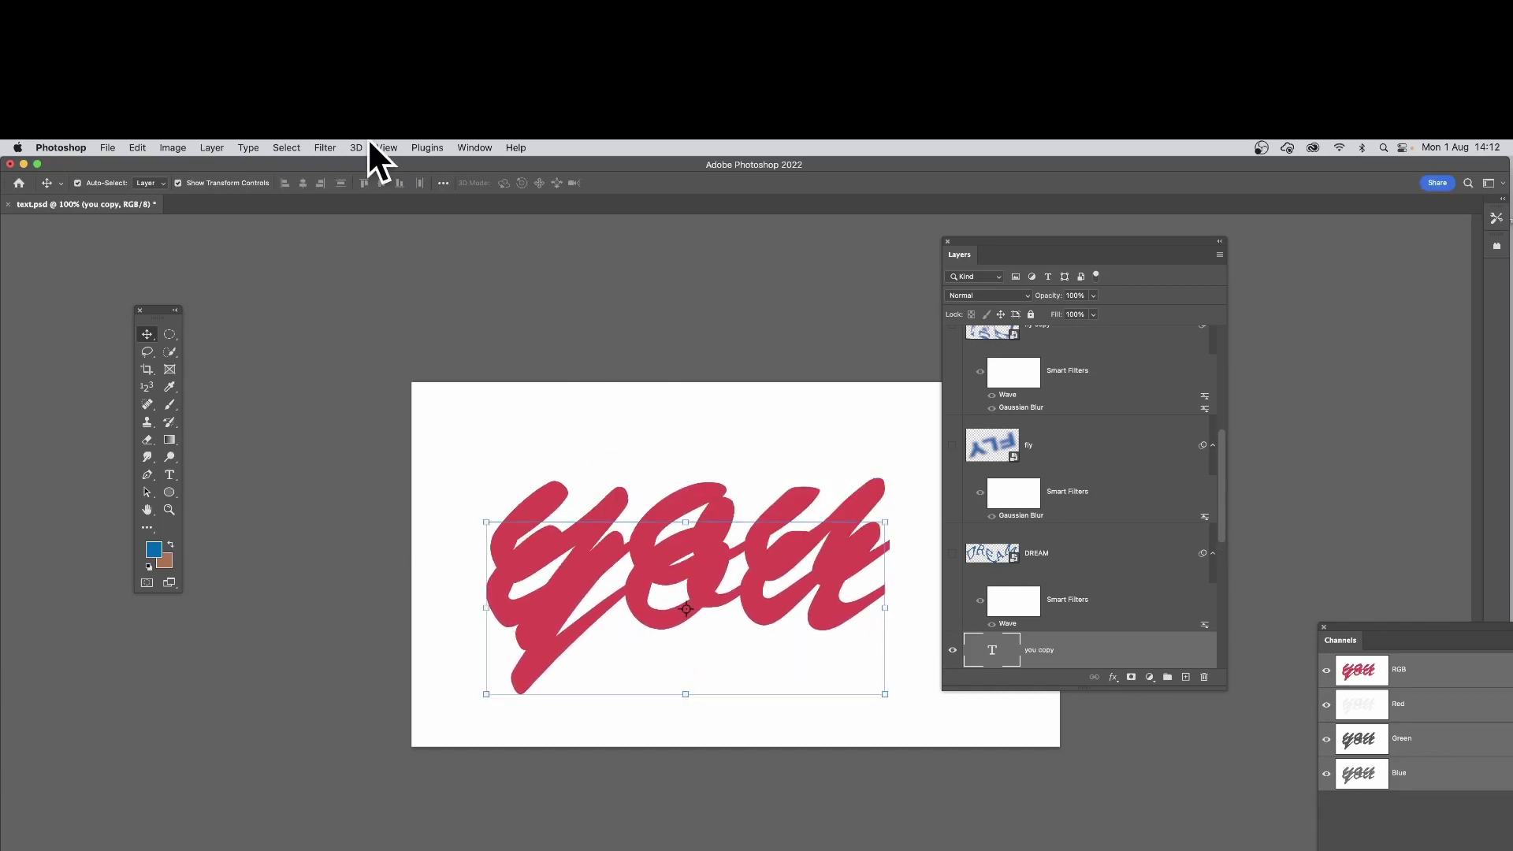
# Convert the "you copy" layer to a smart object and apply a Gaussian Blur that clearly softens its letters.
pyautogui.click(324, 147)
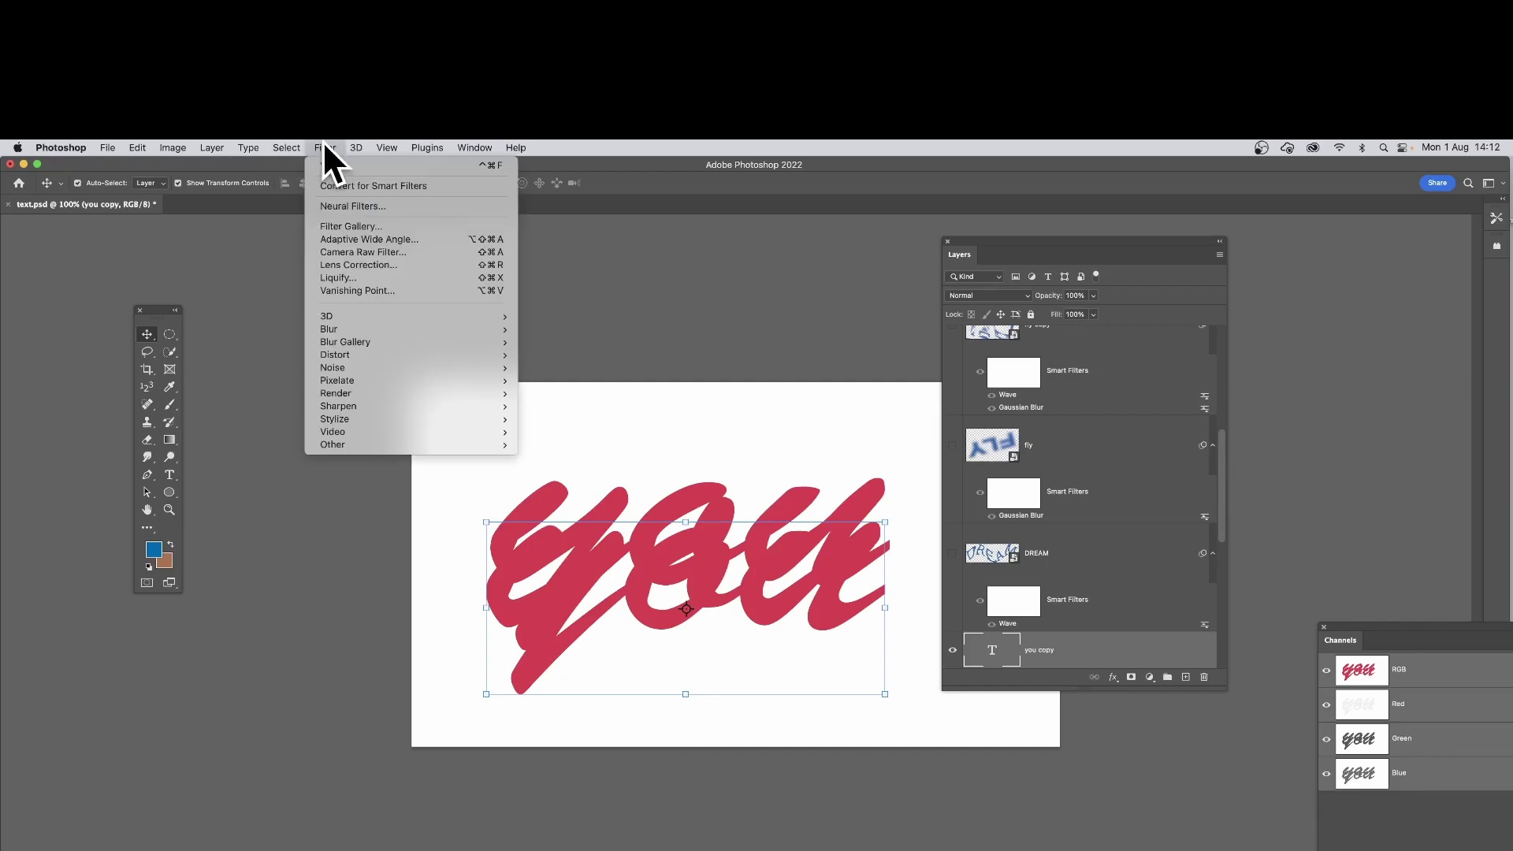
pyautogui.moveTo(330, 329)
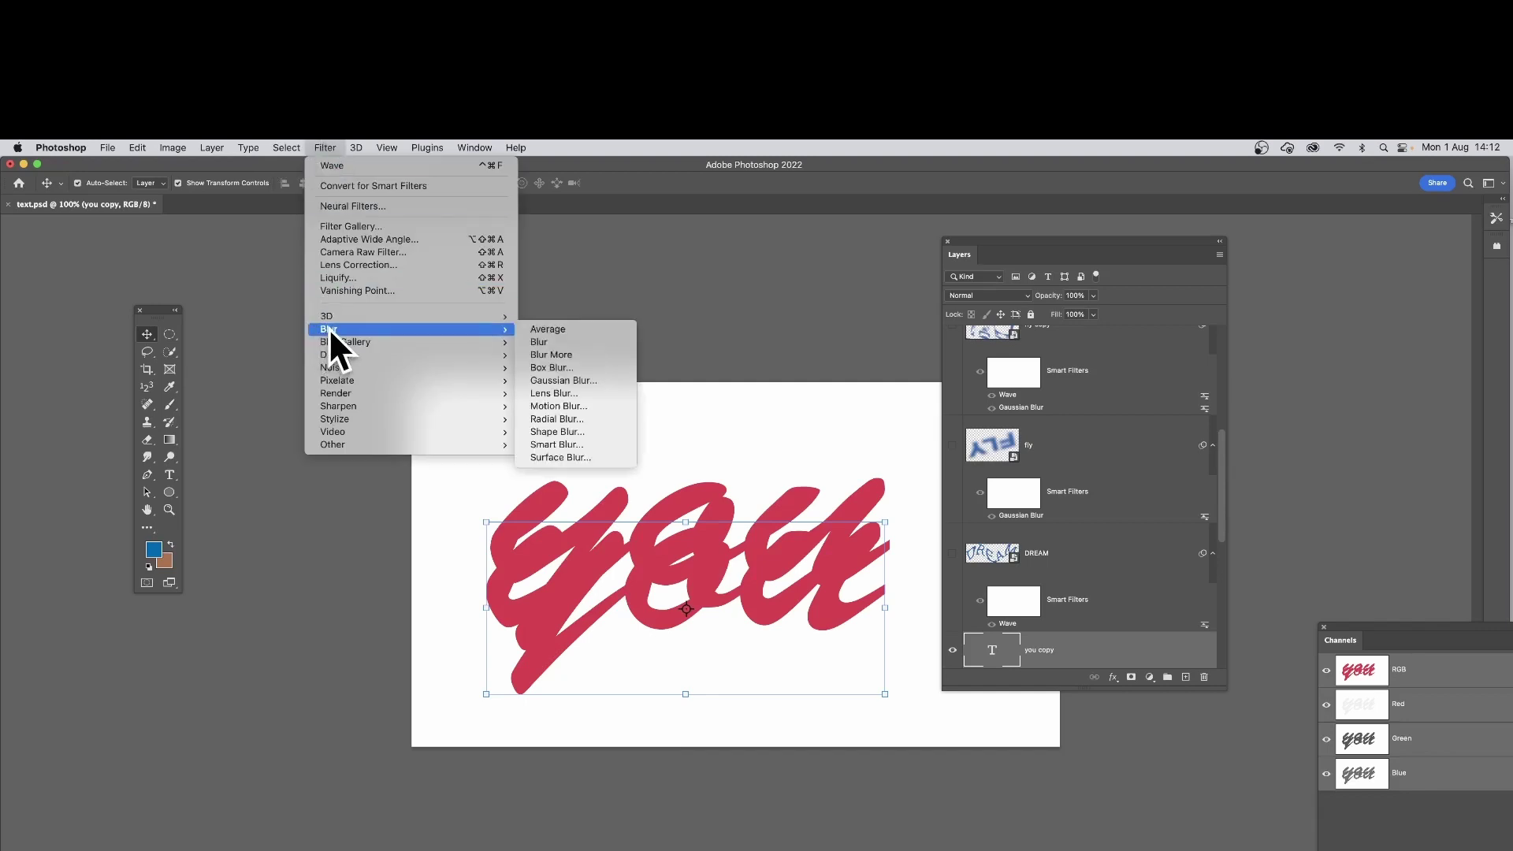
pyautogui.click(578, 380)
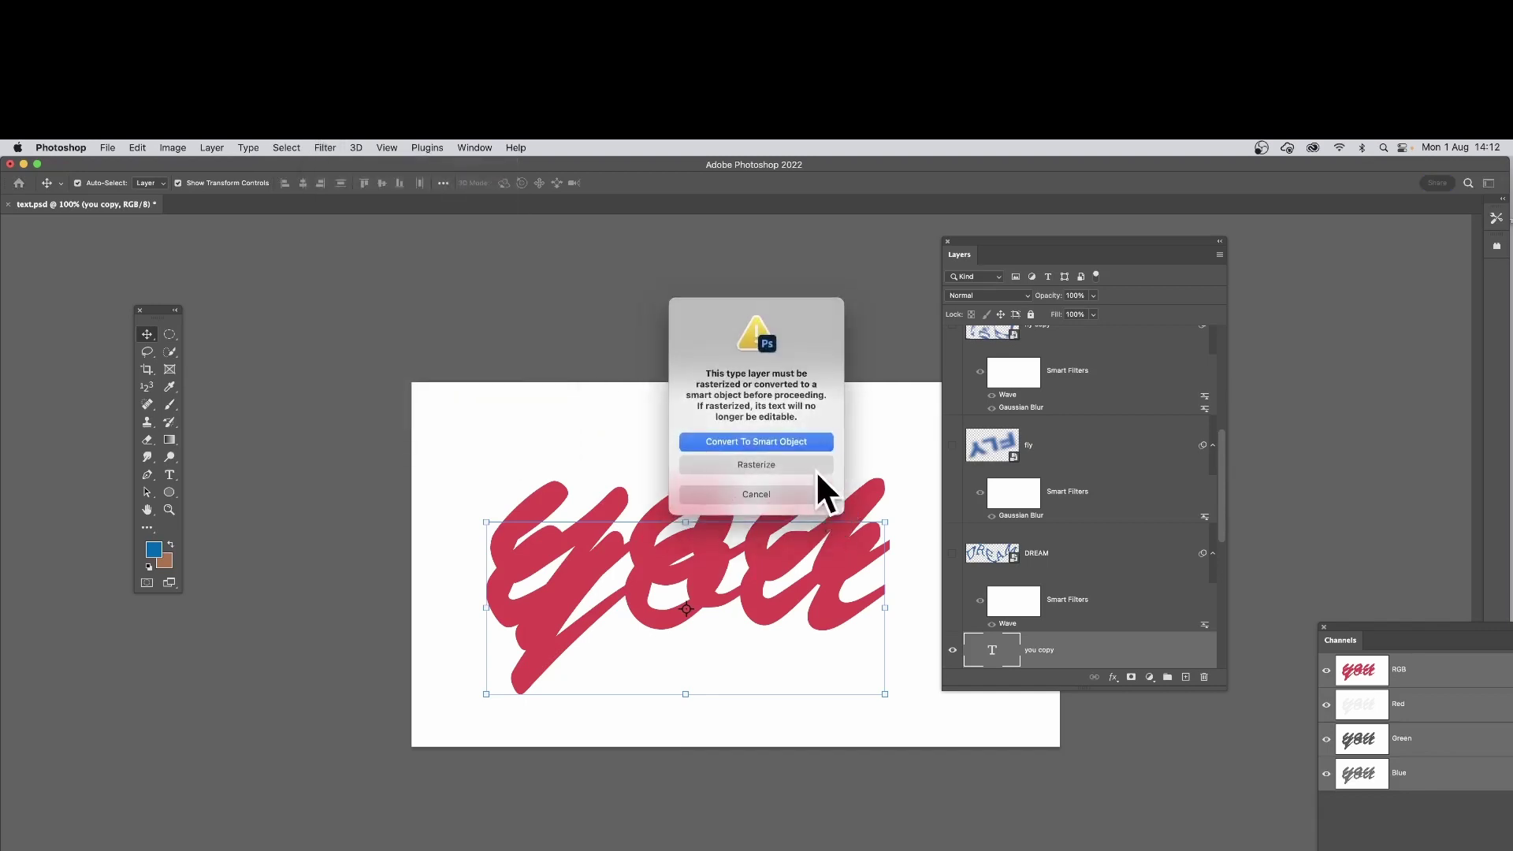
pyautogui.click(750, 437)
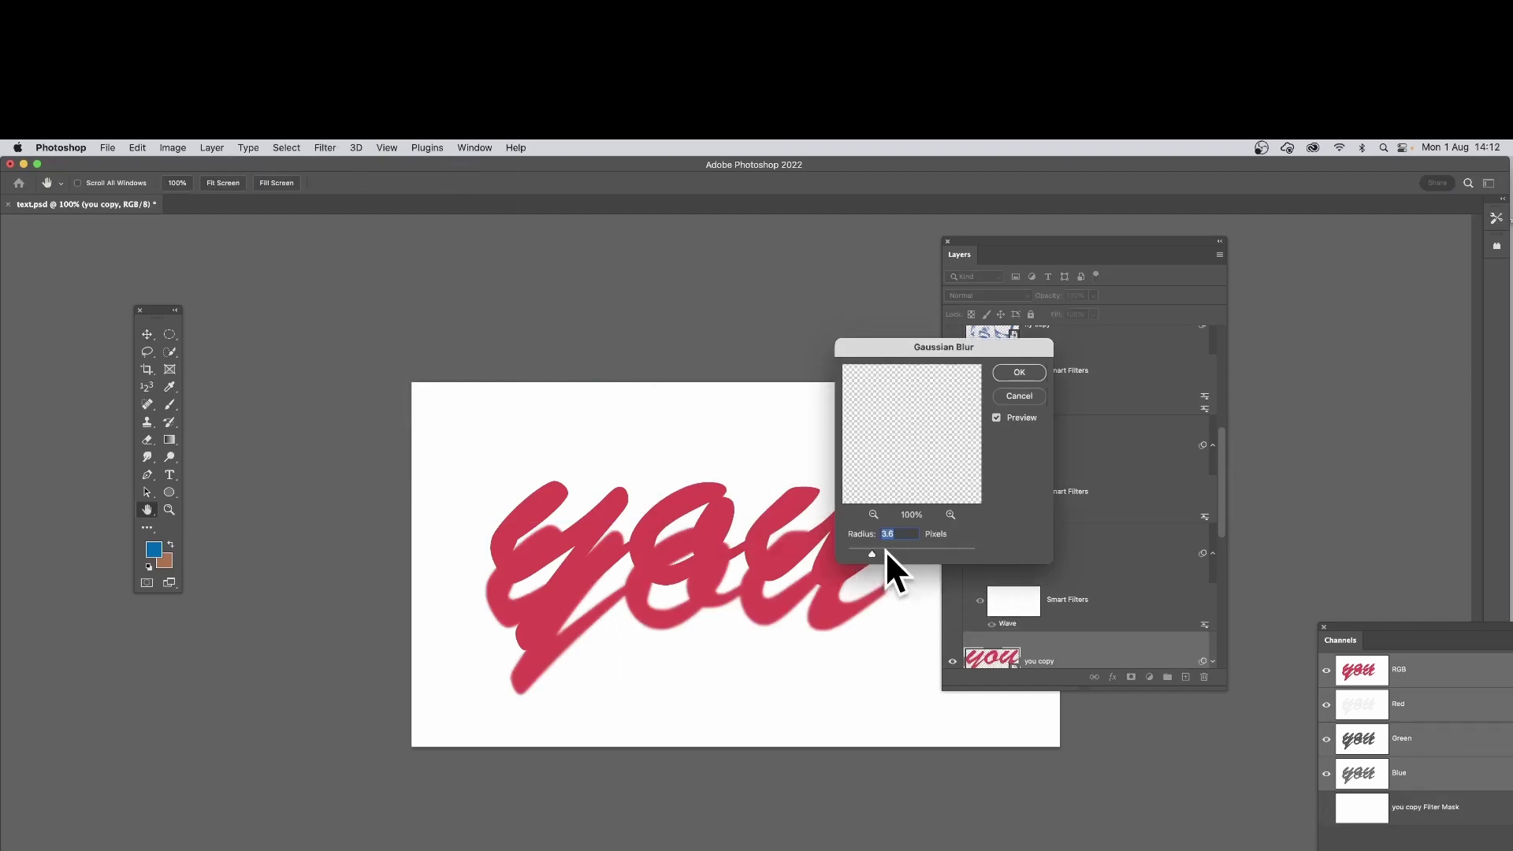
pyautogui.click(1024, 372)
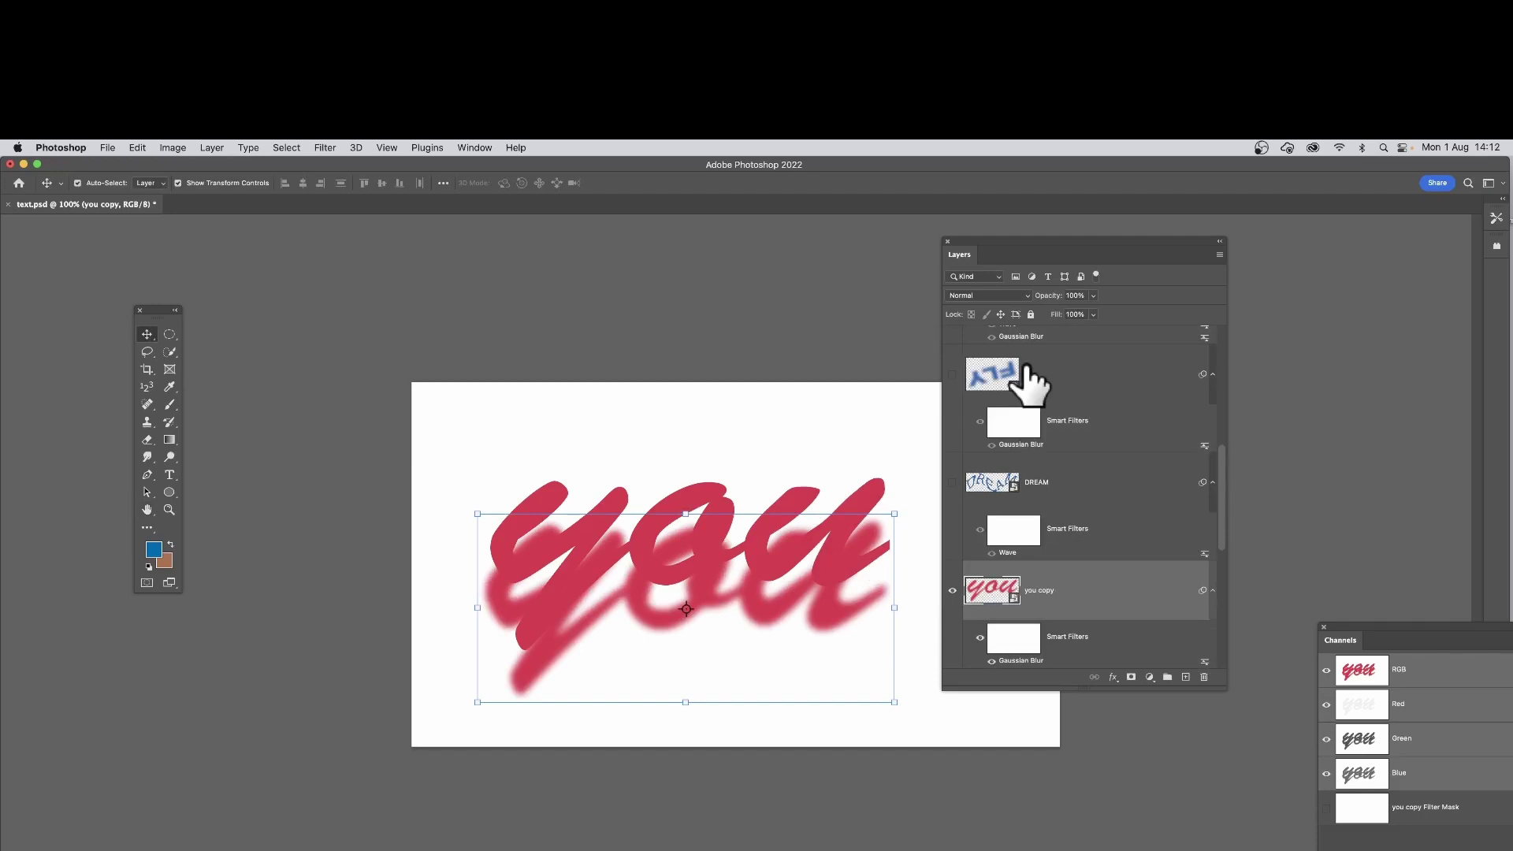
# Rename the "you copy" layer as "you blurred".
pyautogui.doubleClick(1040, 590)
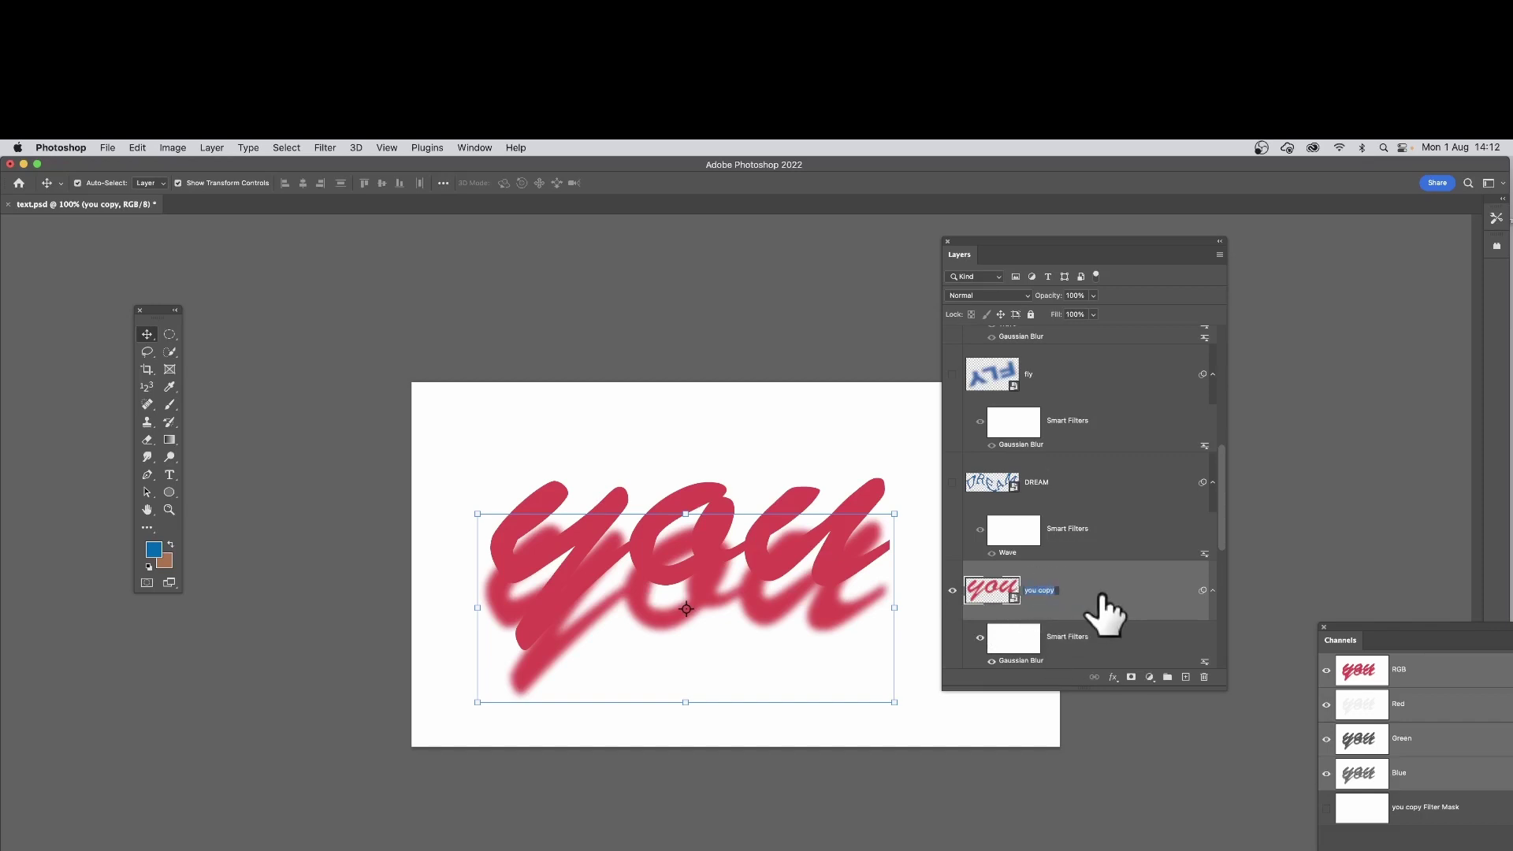
pyautogui.write('yo')
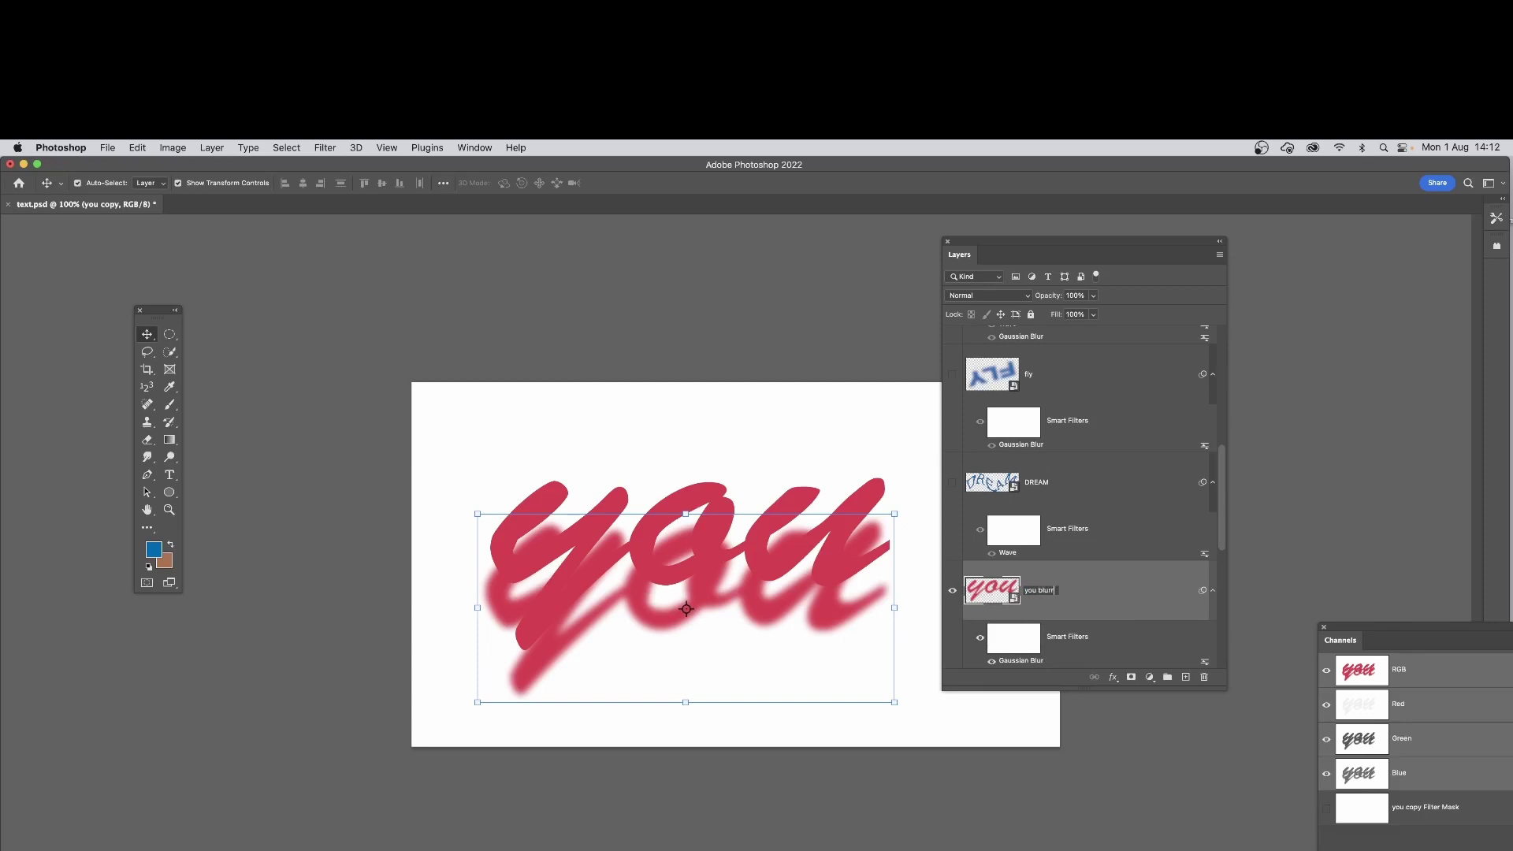
pyautogui.press('Return')
# Show the WOW, make up some words, happen, try blurred and gradient layers.
pyautogui.scroll(-10, 1024, 472)
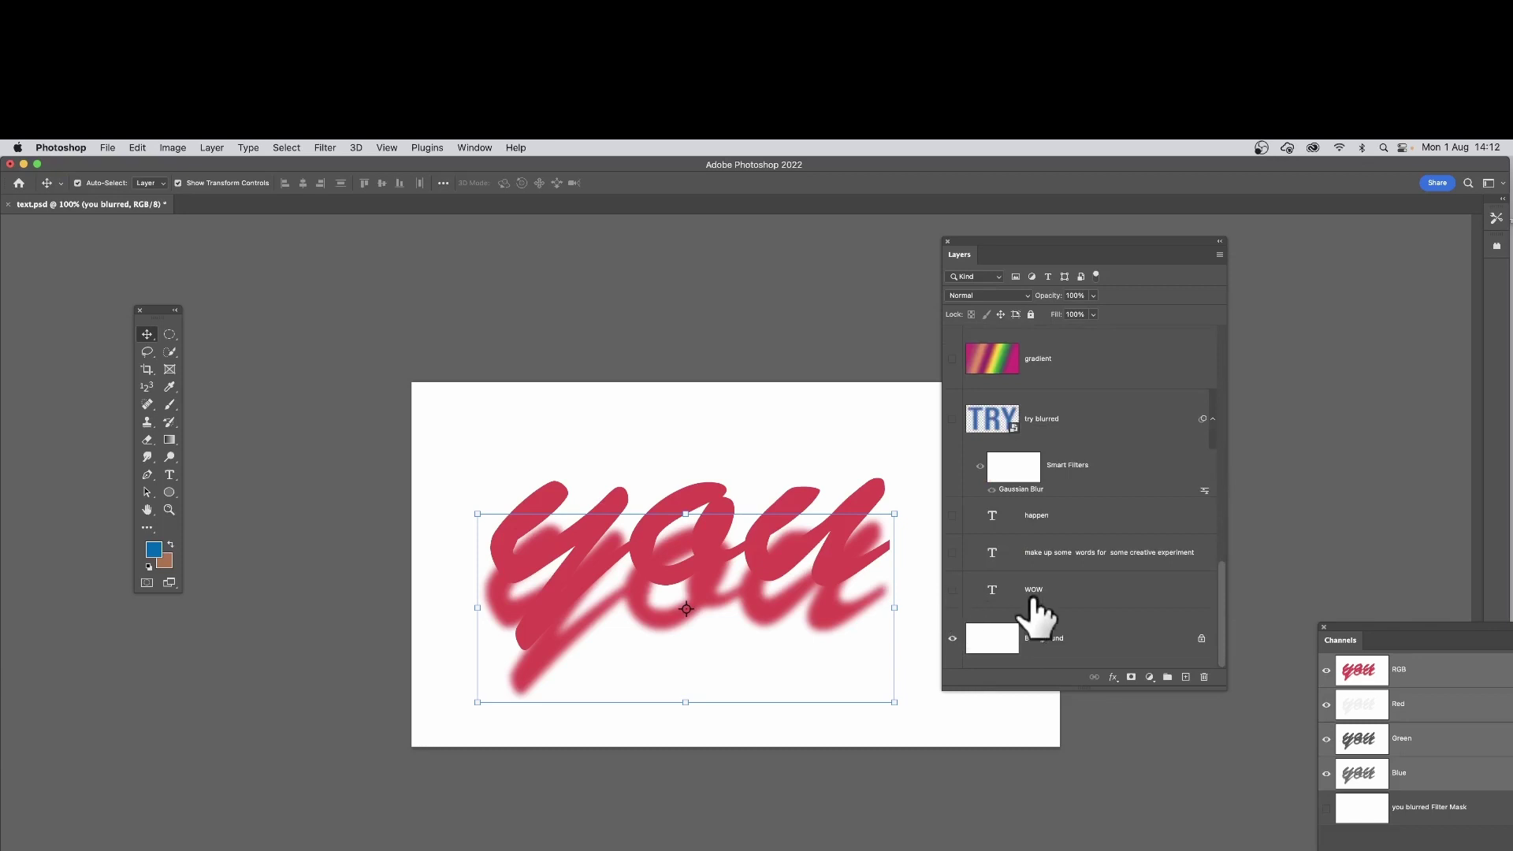
pyautogui.moveTo(955, 592); pyautogui.dragTo(981, 540)
pyautogui.scroll(2, 981, 540)
pyautogui.scroll(1, 977, 540)
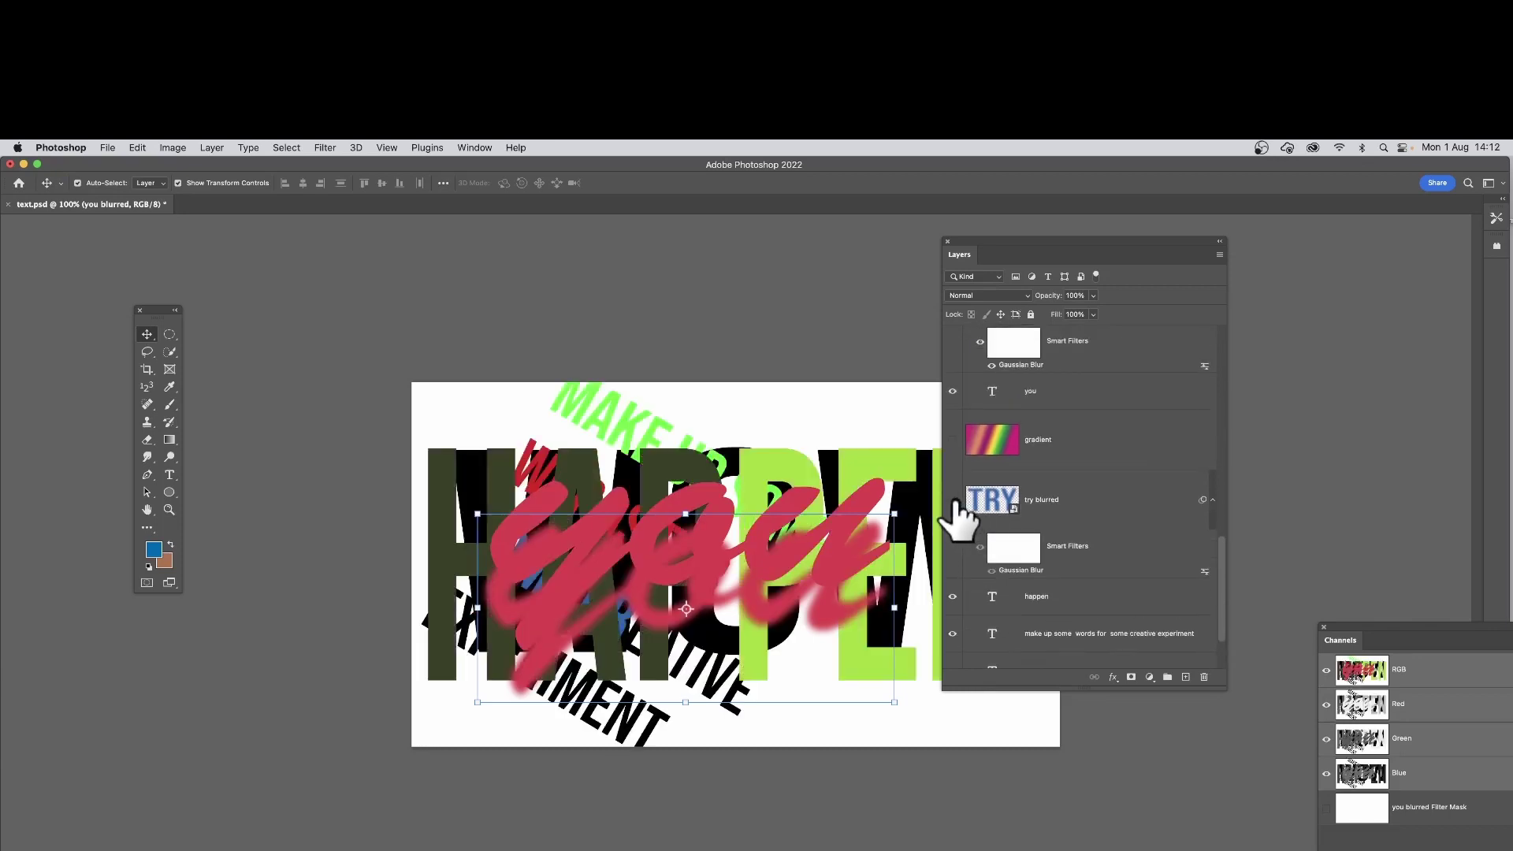
pyautogui.click(952, 500)
pyautogui.click(952, 440)
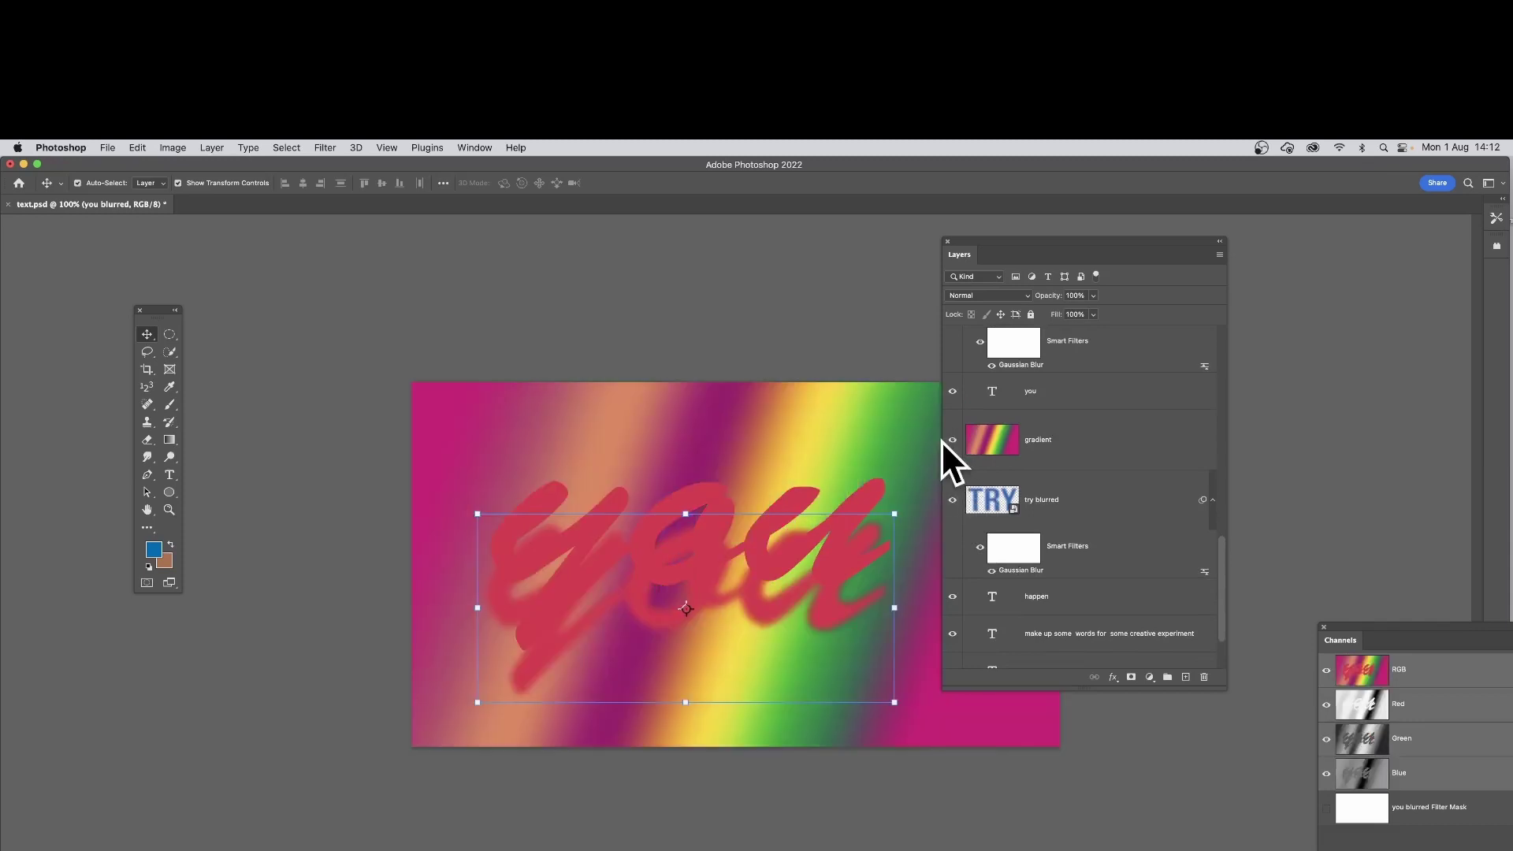
# Show the DREAM, fly and fly copy layers.
pyautogui.scroll(1, 999, 482)
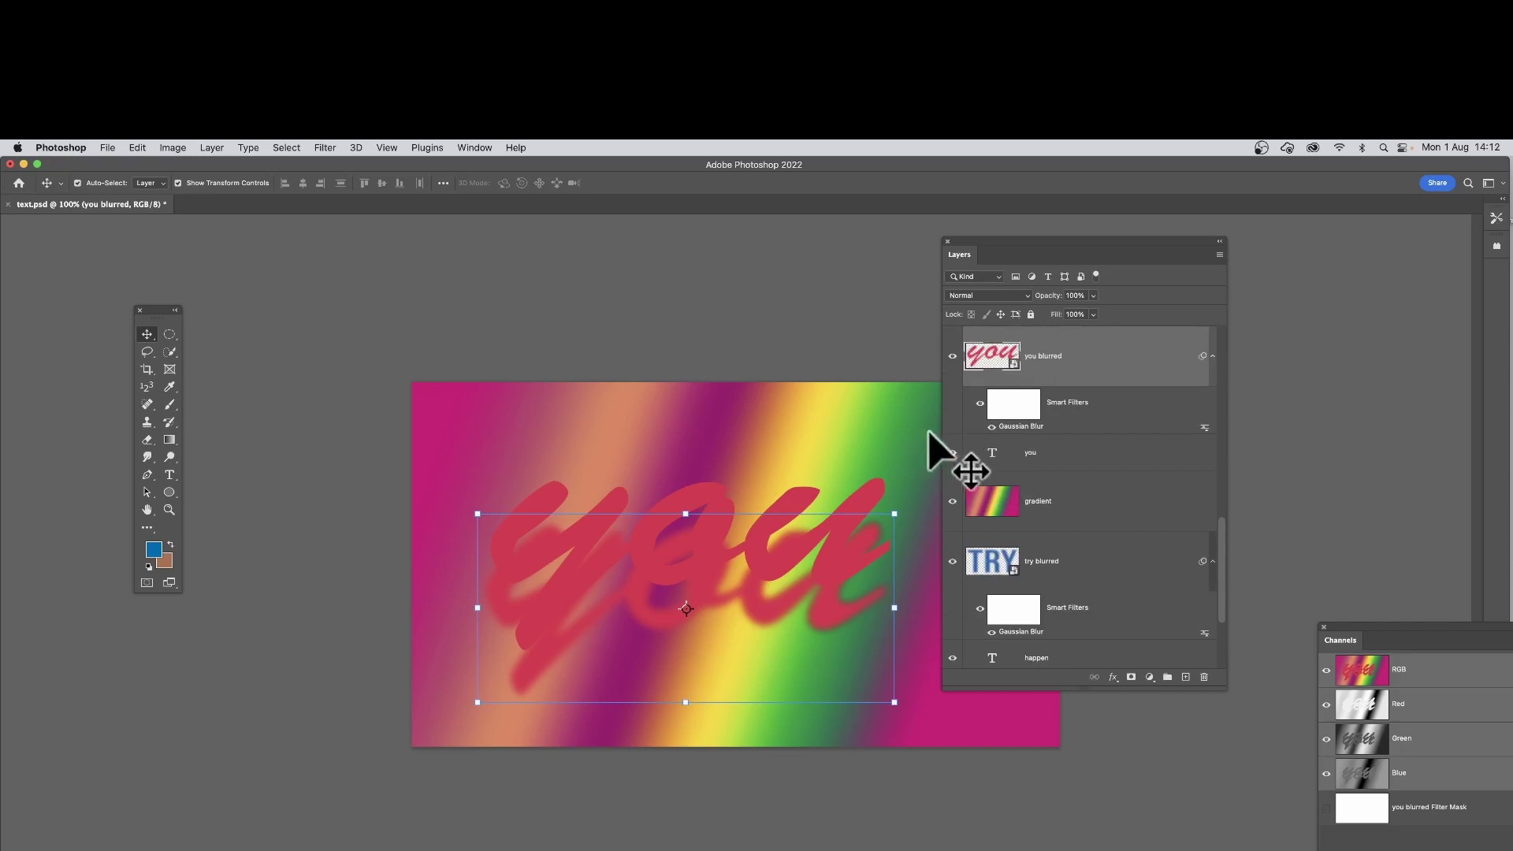
pyautogui.scroll(2, 946, 449)
pyautogui.click(952, 380)
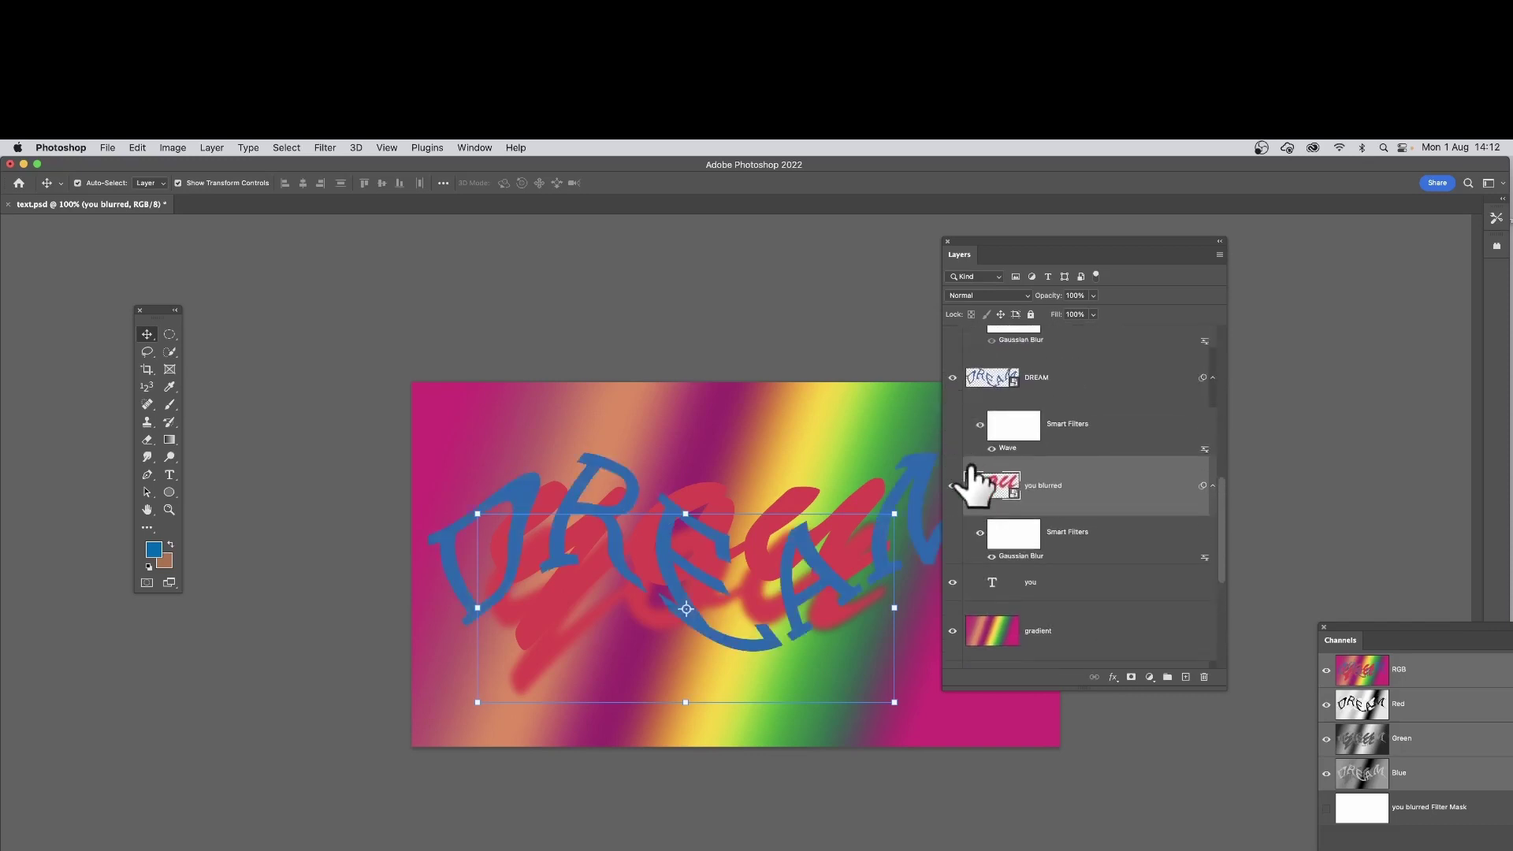
pyautogui.scroll(3, 971, 468)
pyautogui.click(952, 440)
pyautogui.scroll(3, 988, 482)
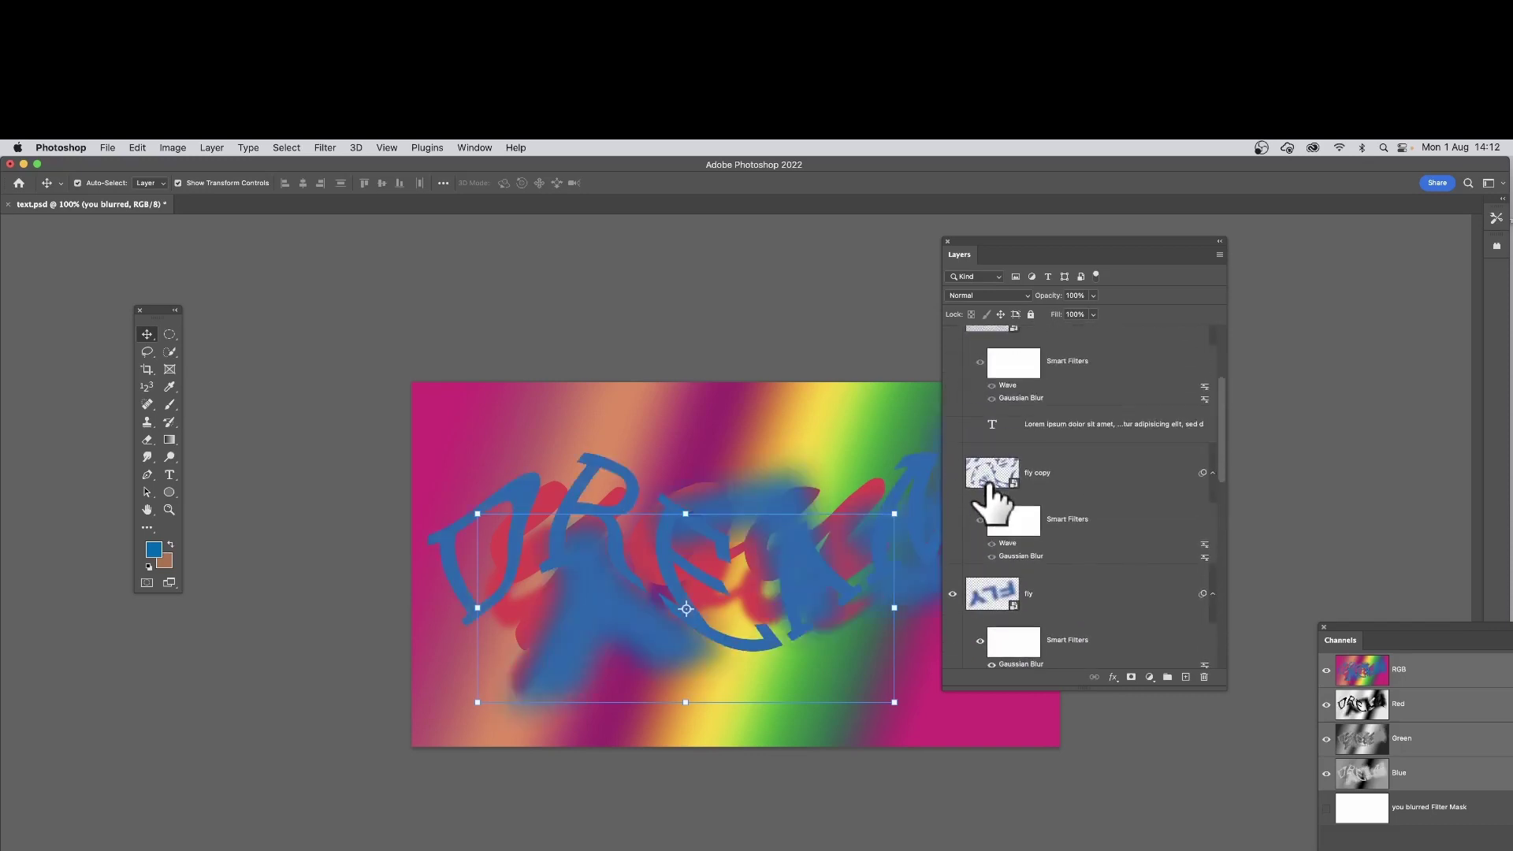
pyautogui.click(952, 473)
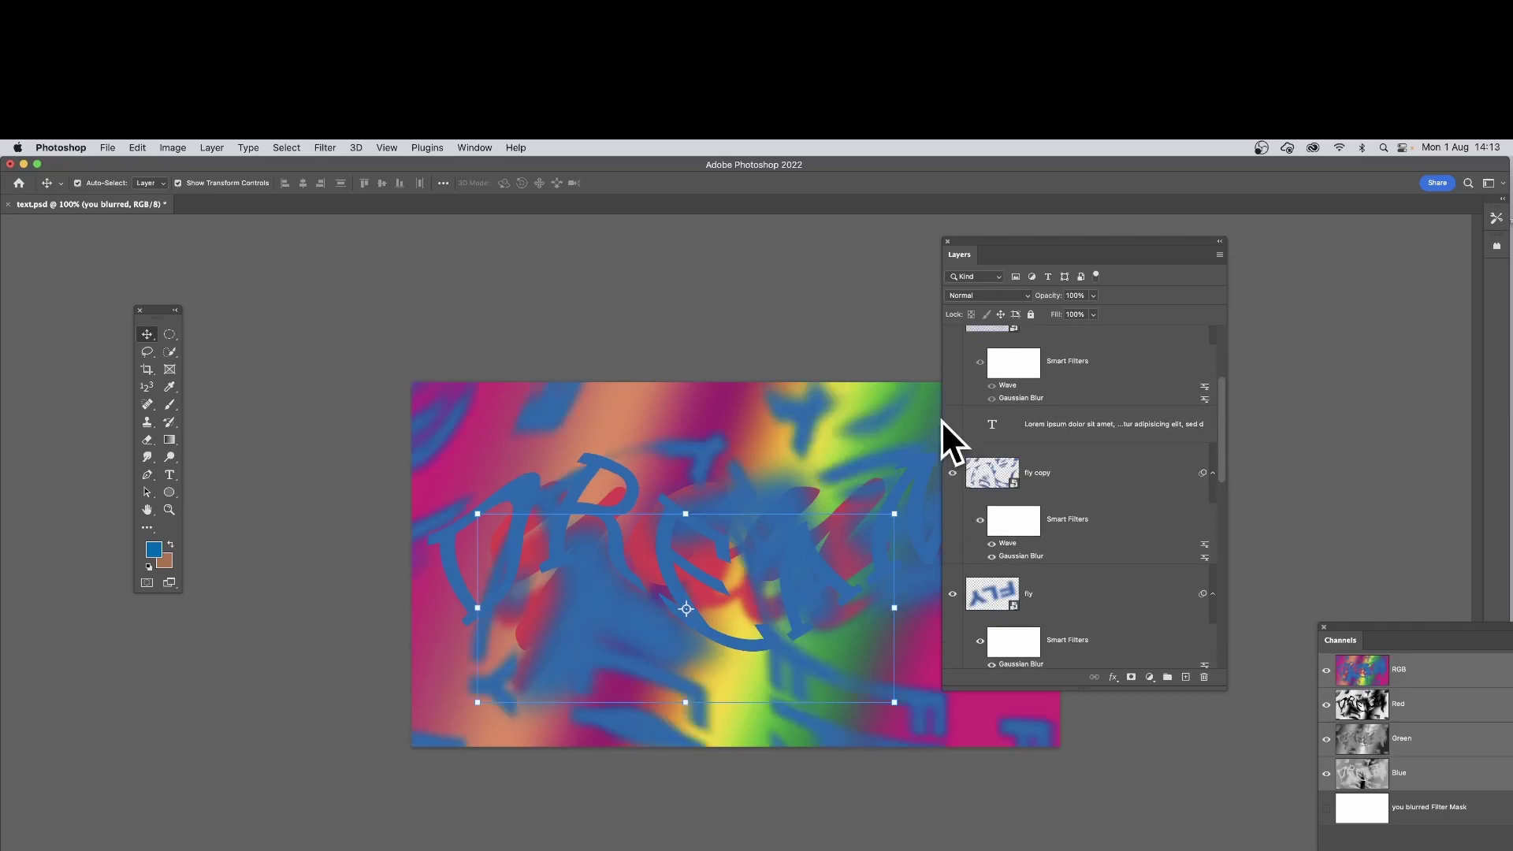
# Show both Lorem ipsum layers and the love and flowing layers.
pyautogui.click(952, 425)
pyautogui.scroll(3, 993, 489)
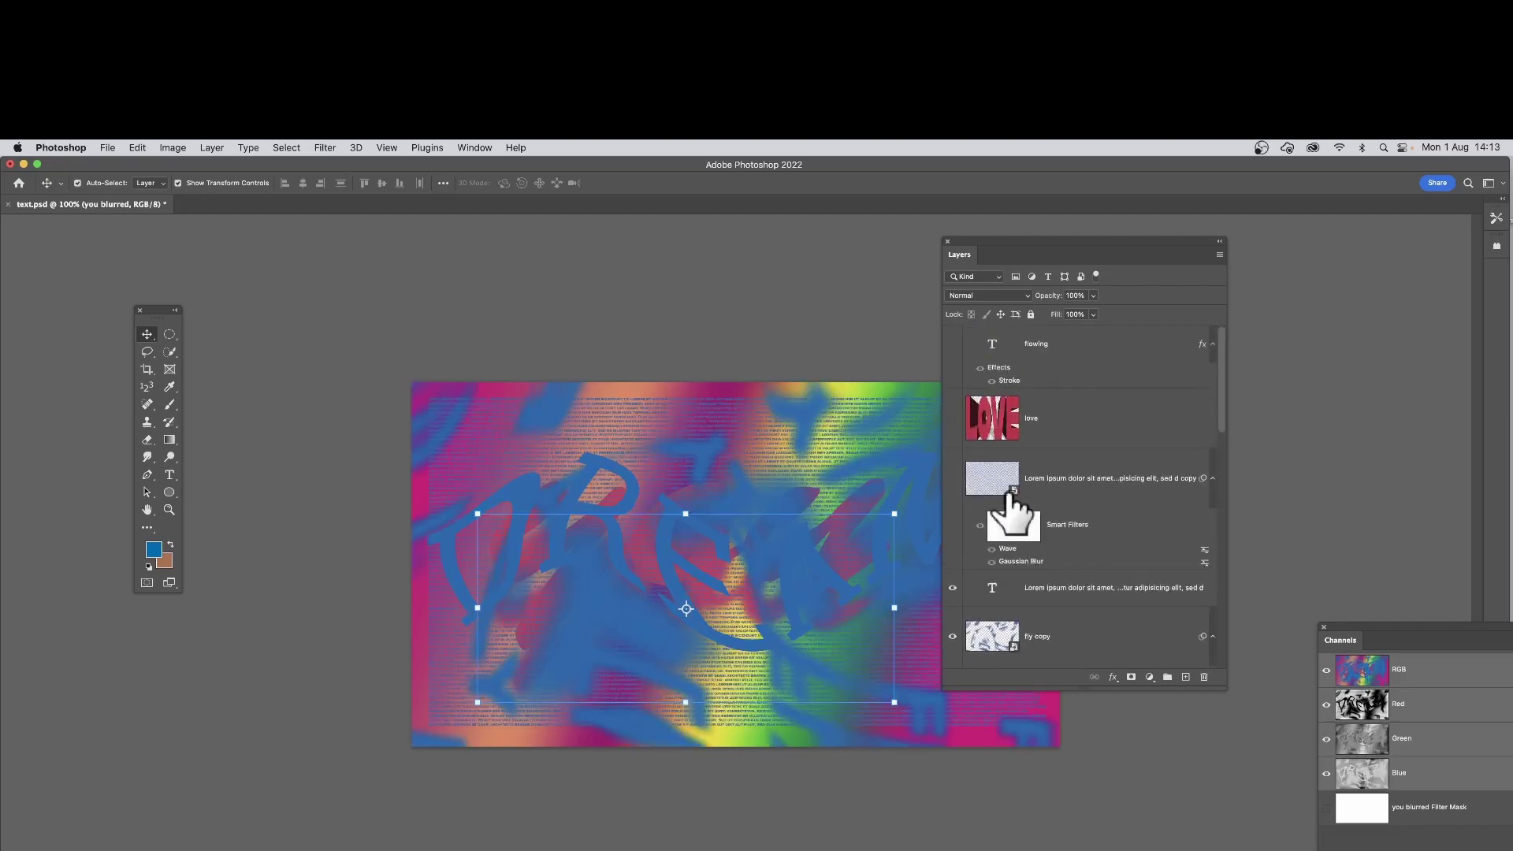
pyautogui.click(952, 418)
pyautogui.click(952, 478)
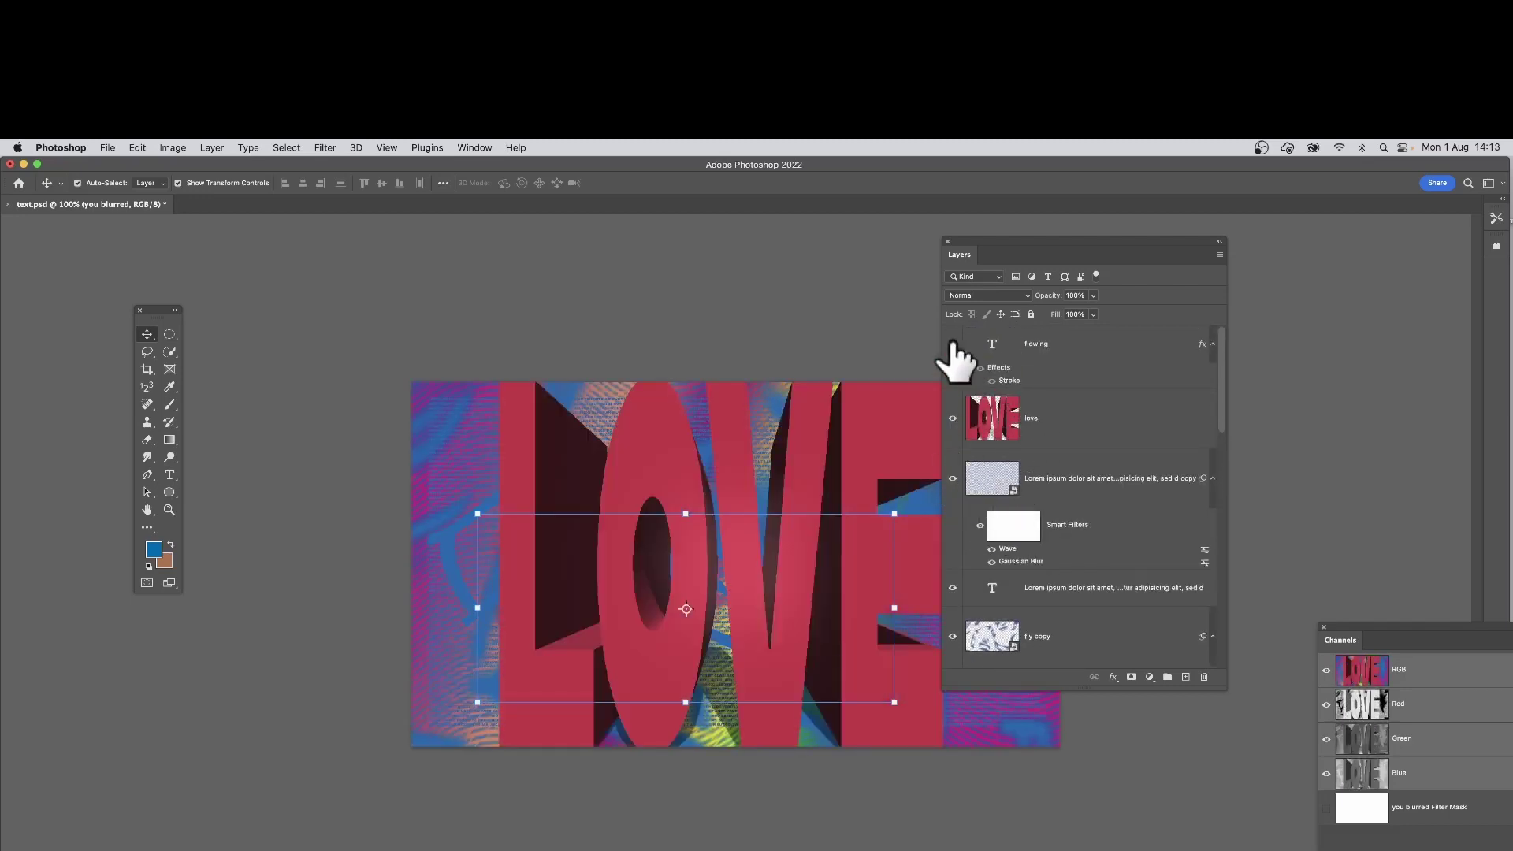
pyautogui.click(952, 344)
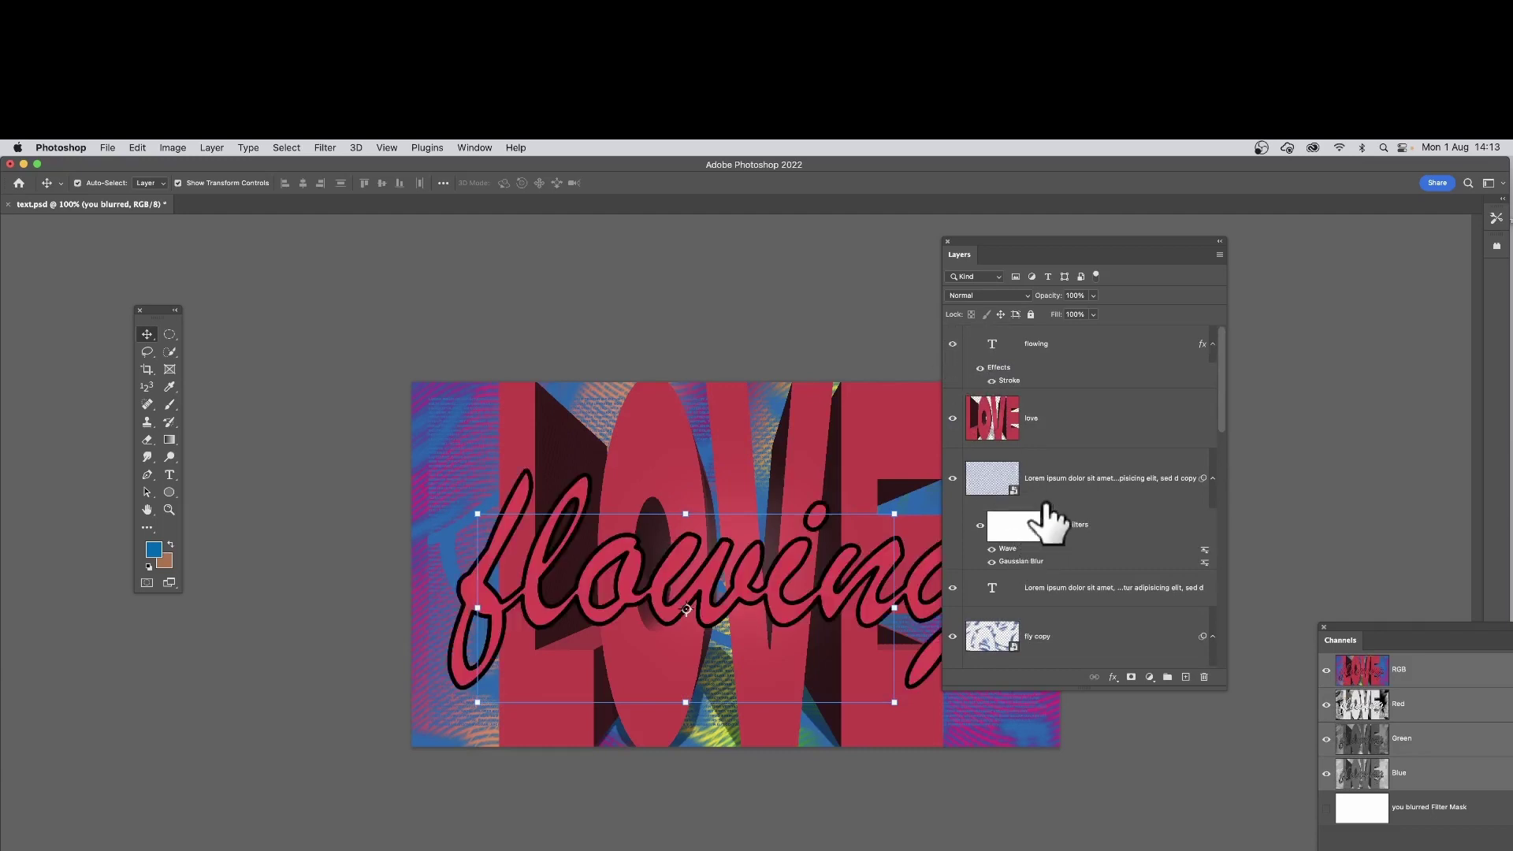
# Create a new 1920 x 1080 px RGB document at 72 ppi with a white background.
pyautogui.scroll(-6, 996, 490)
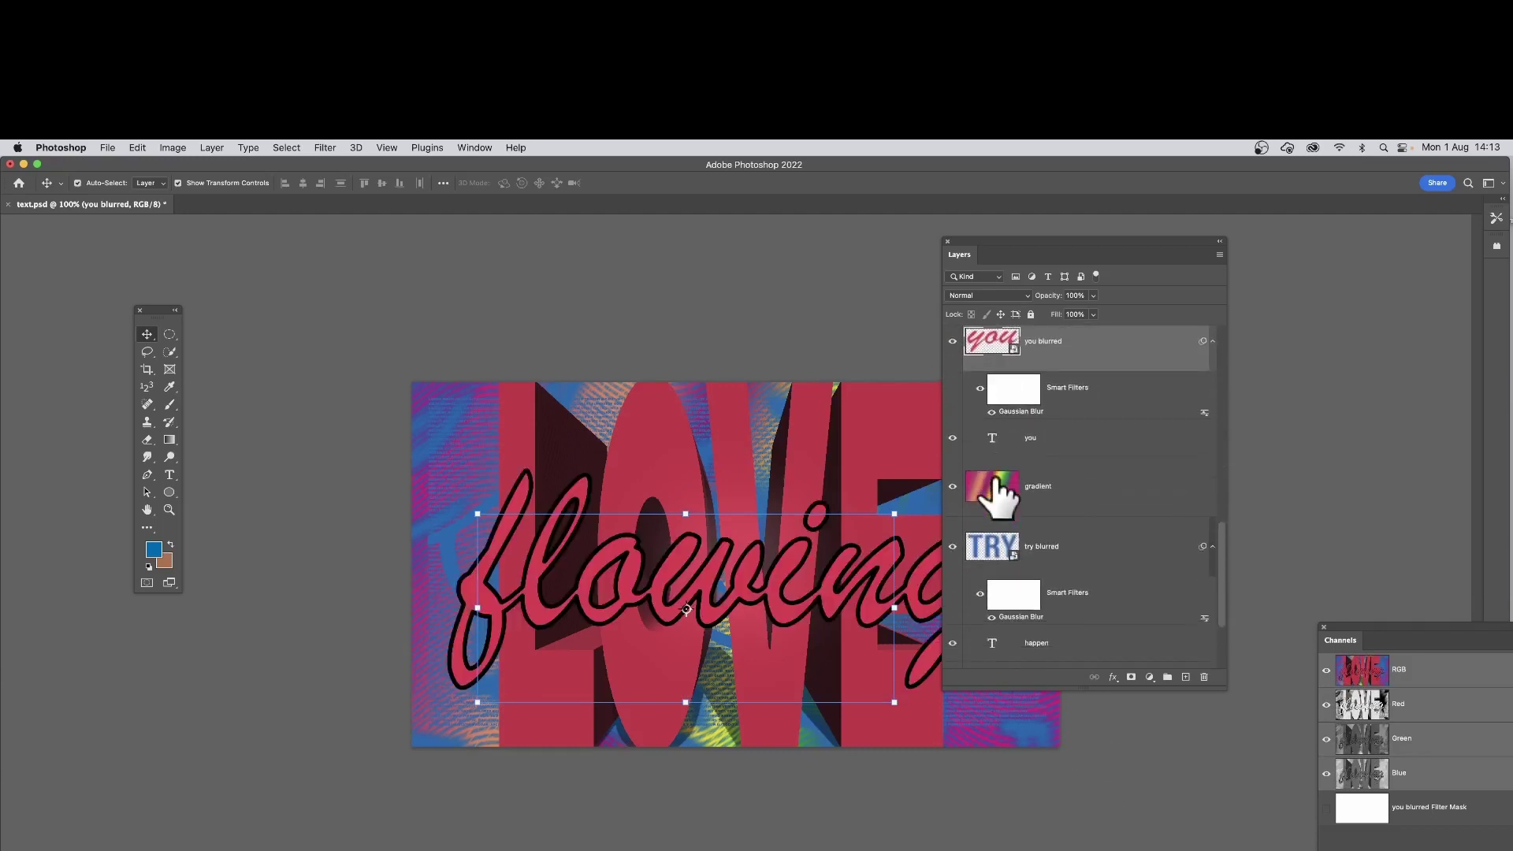
pyautogui.scroll(-1, 998, 496)
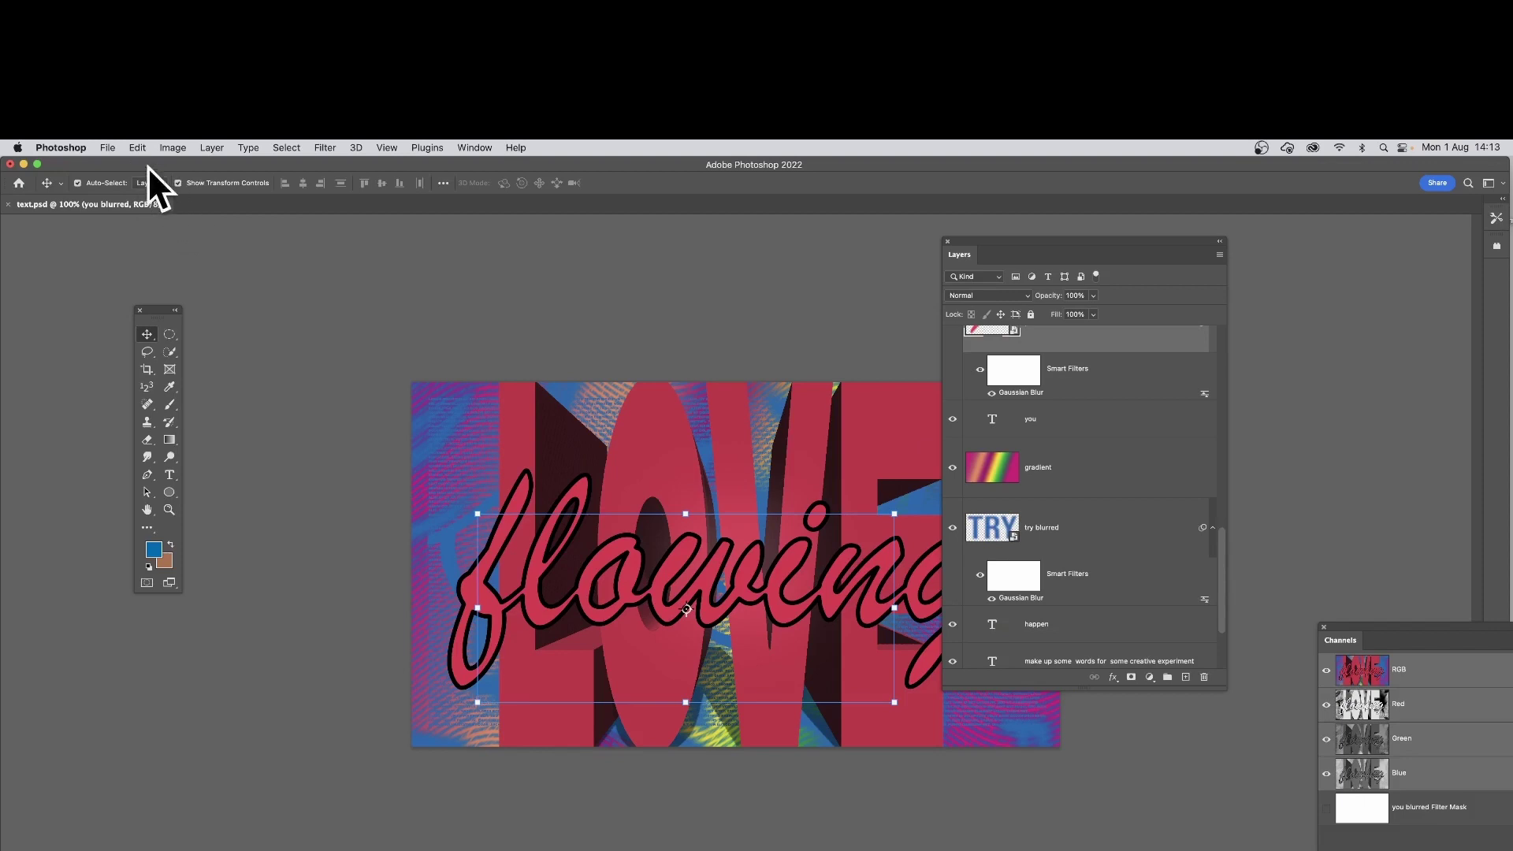
pyautogui.click(105, 147)
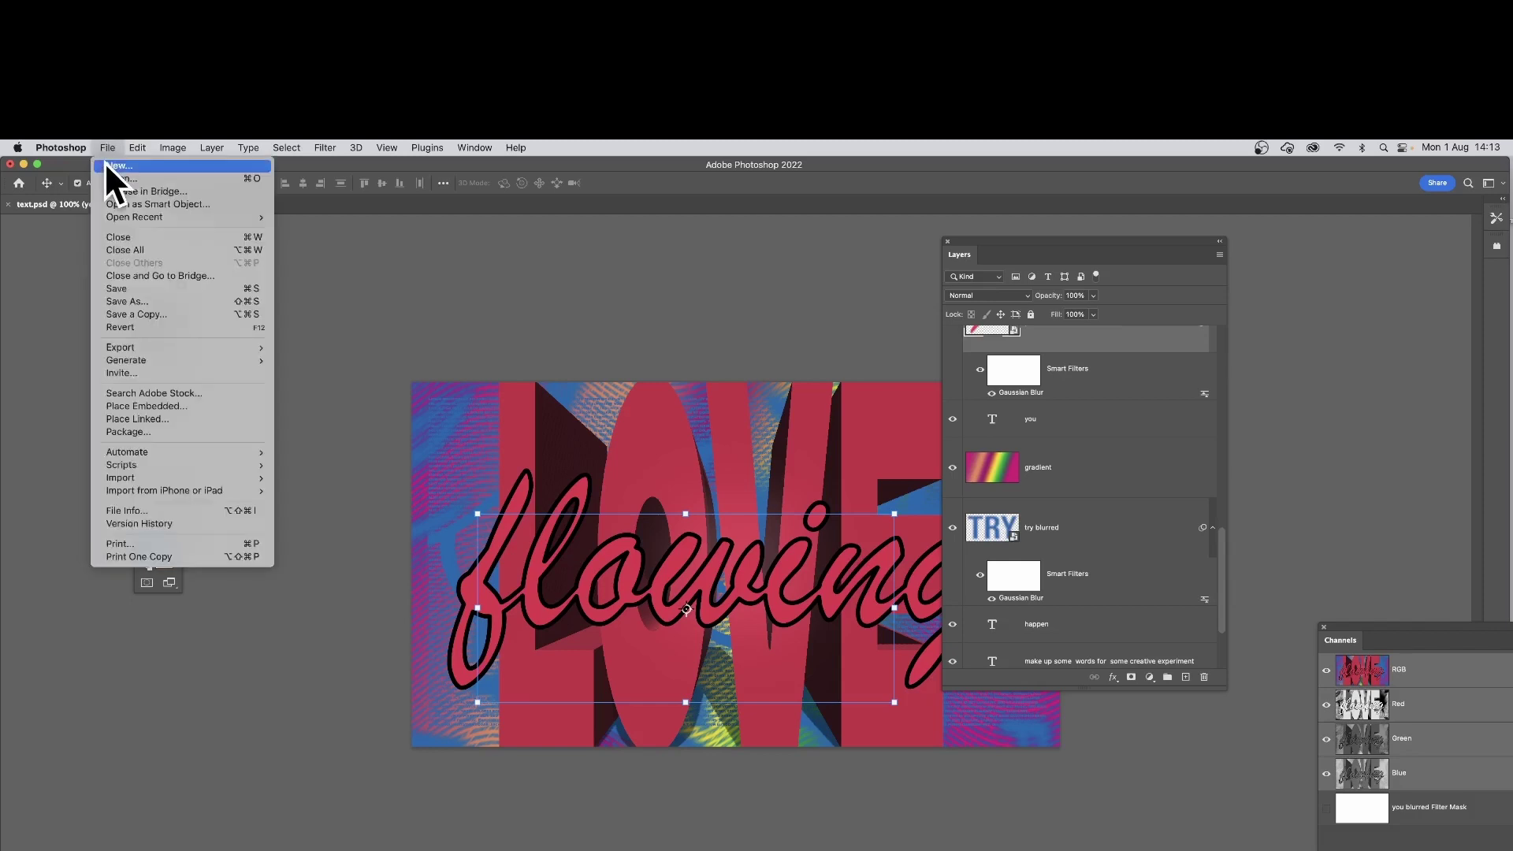
pyautogui.click(109, 166)
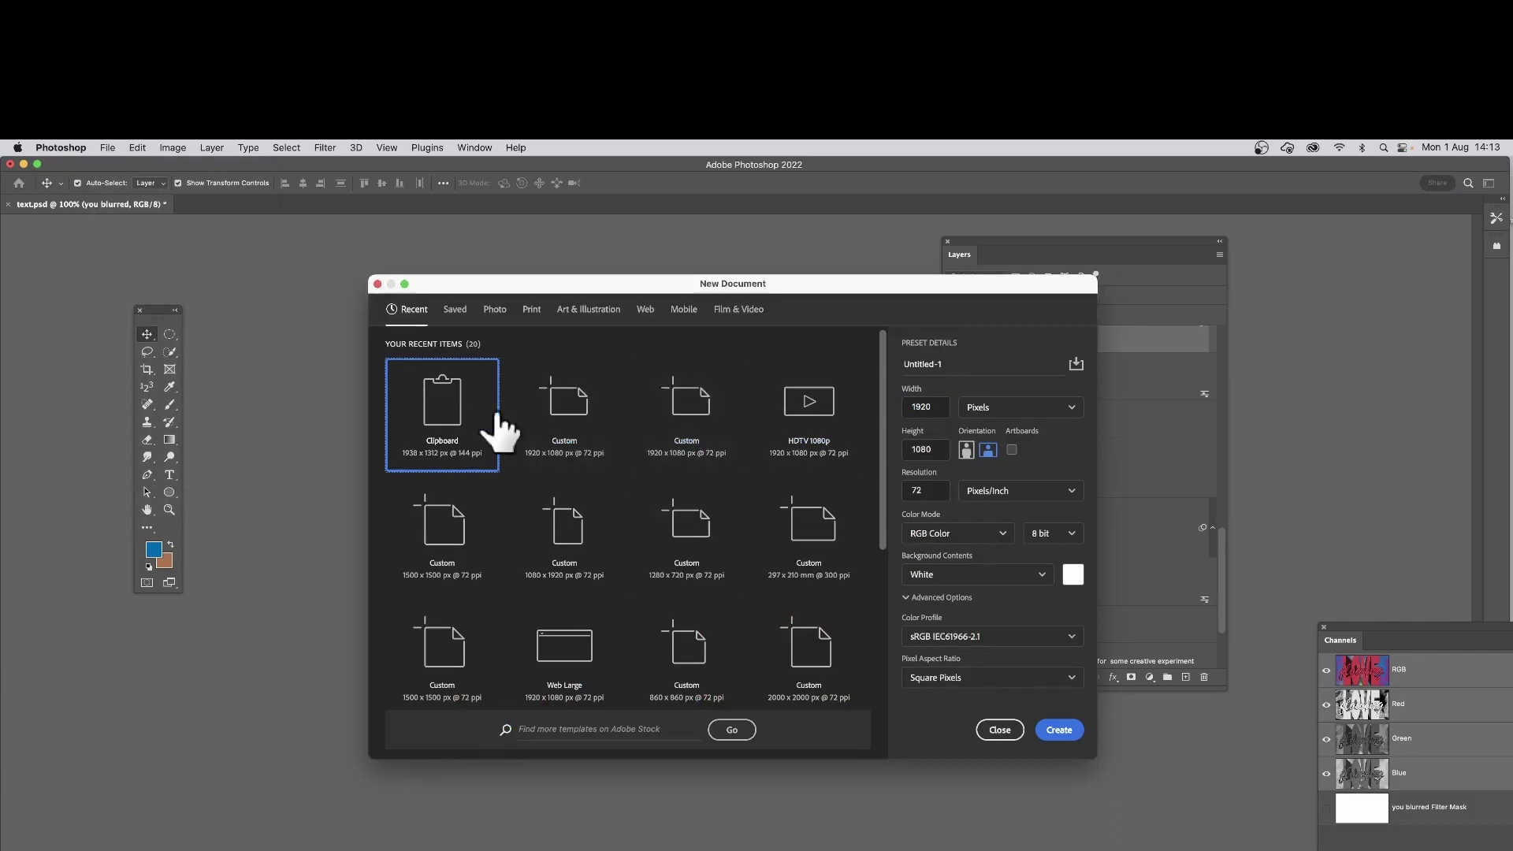
pyautogui.click(578, 421)
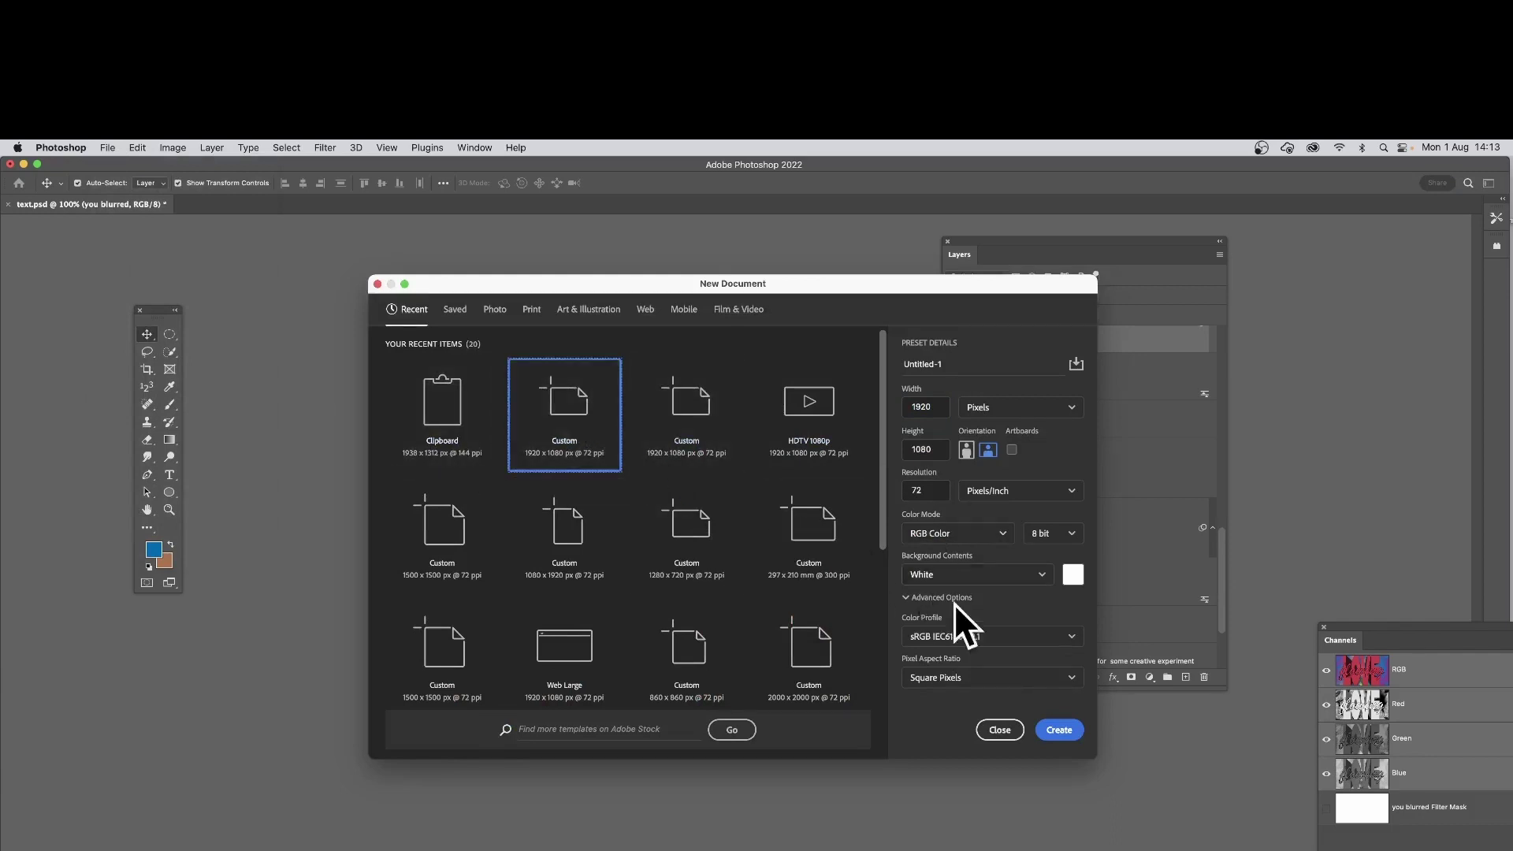
pyautogui.click(1056, 731)
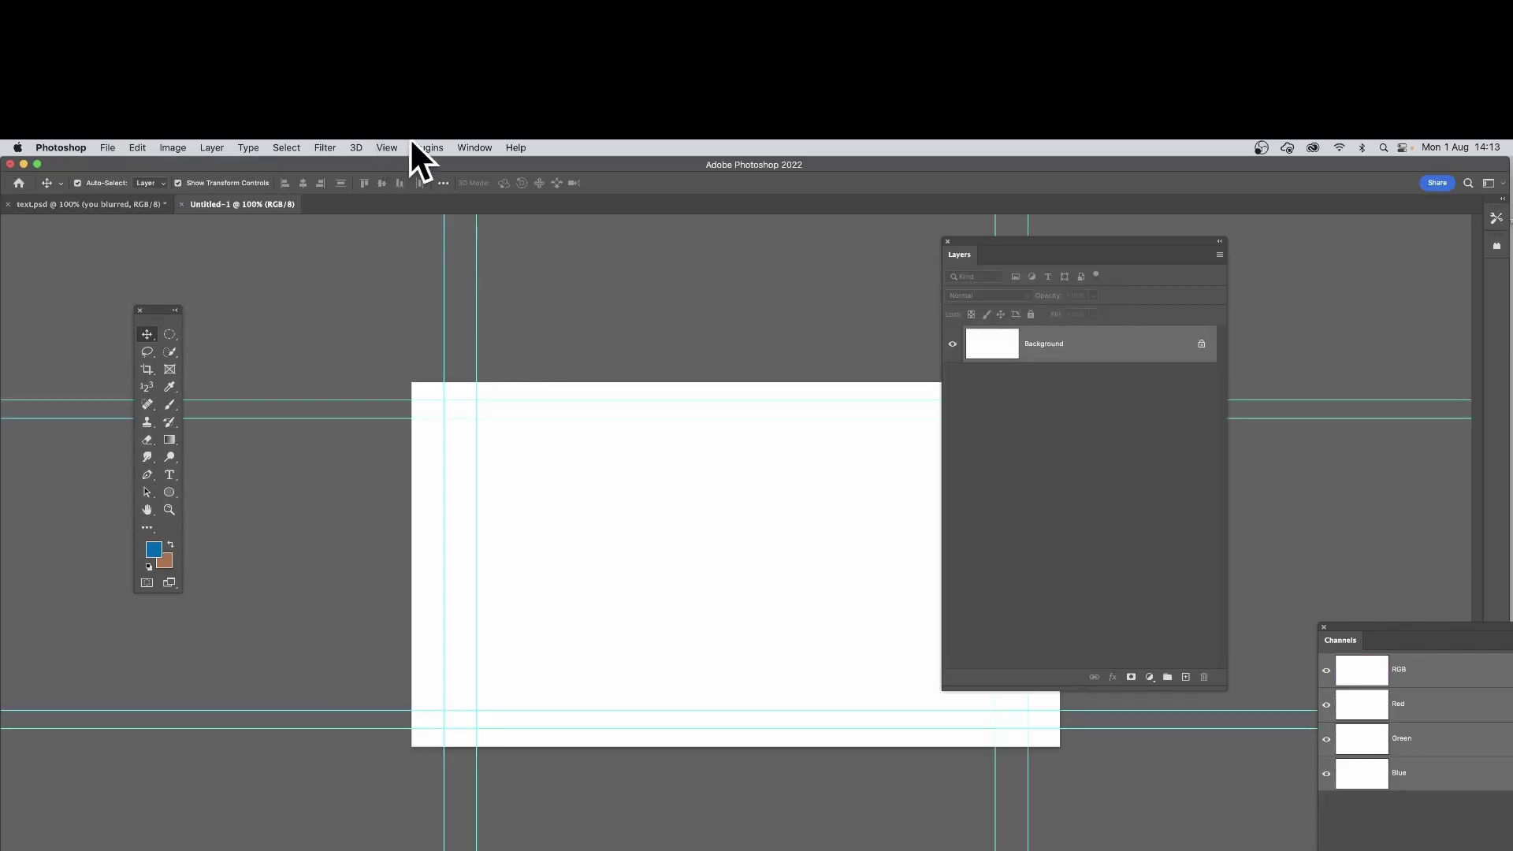
# Clear all guides from the new document.
pyautogui.click(390, 148)
pyautogui.moveTo(406, 510)
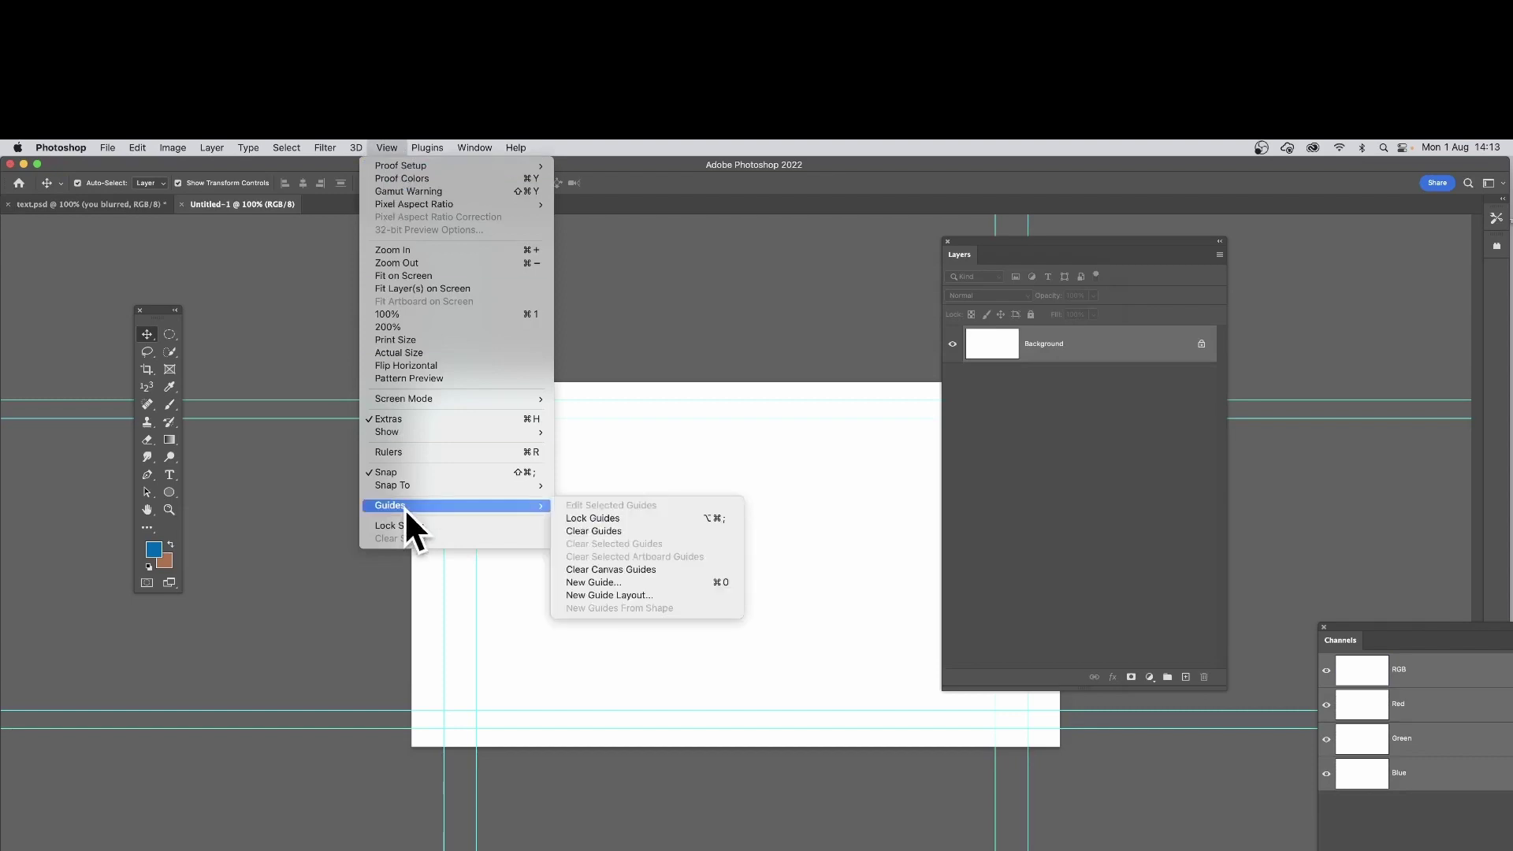
pyautogui.click(631, 528)
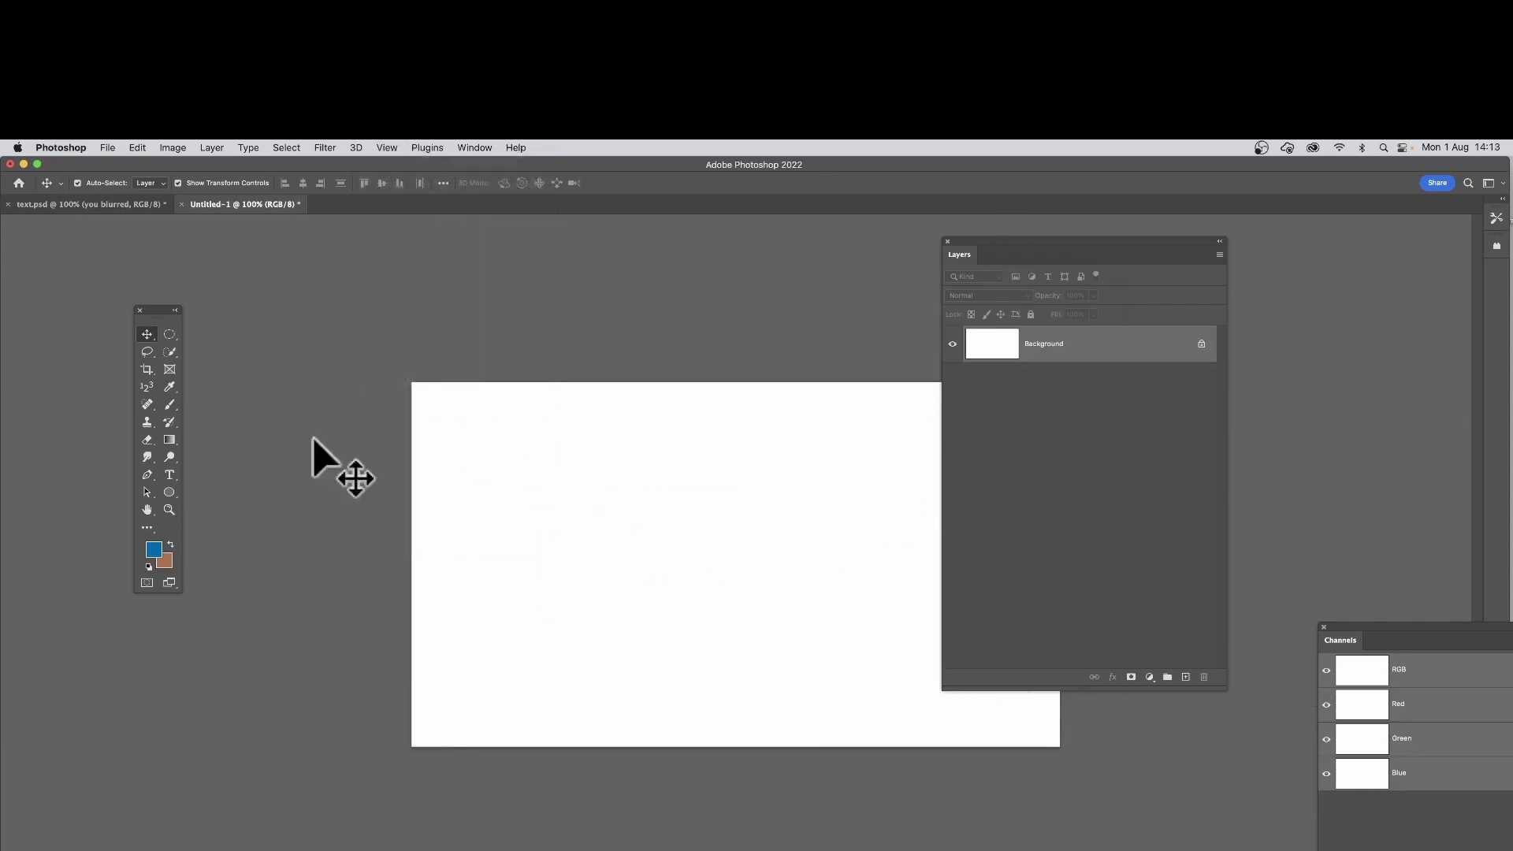
# Unlock the Background layer and fill it with black at 100% opacity in Normal mode.
pyautogui.click(169, 509)
pyautogui.moveTo(543, 514); pyautogui.dragTo(568, 527)
pyautogui.moveTo(996, 243); pyautogui.dragTo(1085, 248)
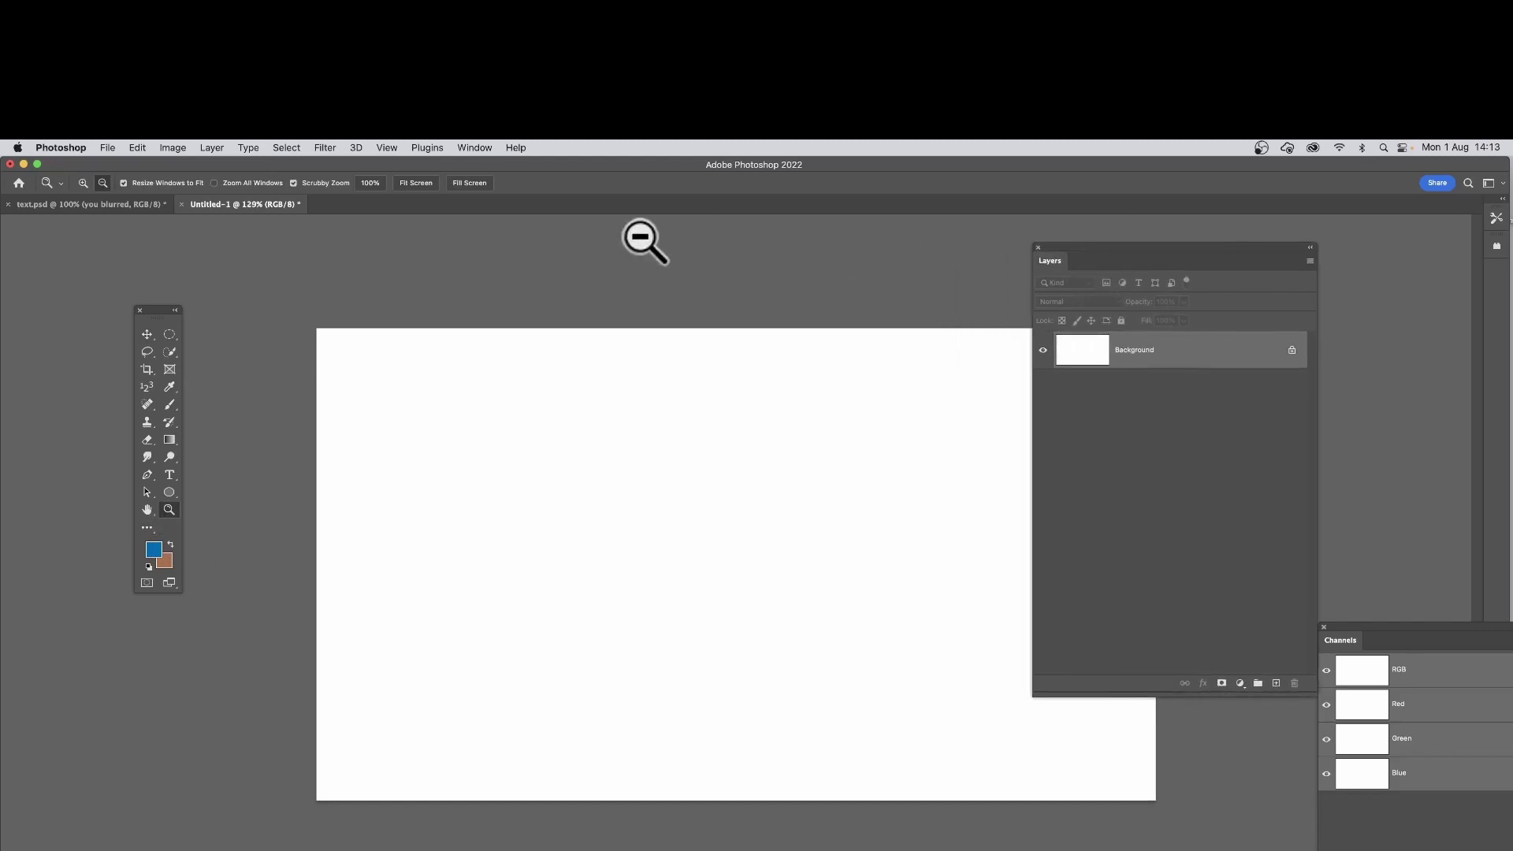
pyautogui.click(1292, 350)
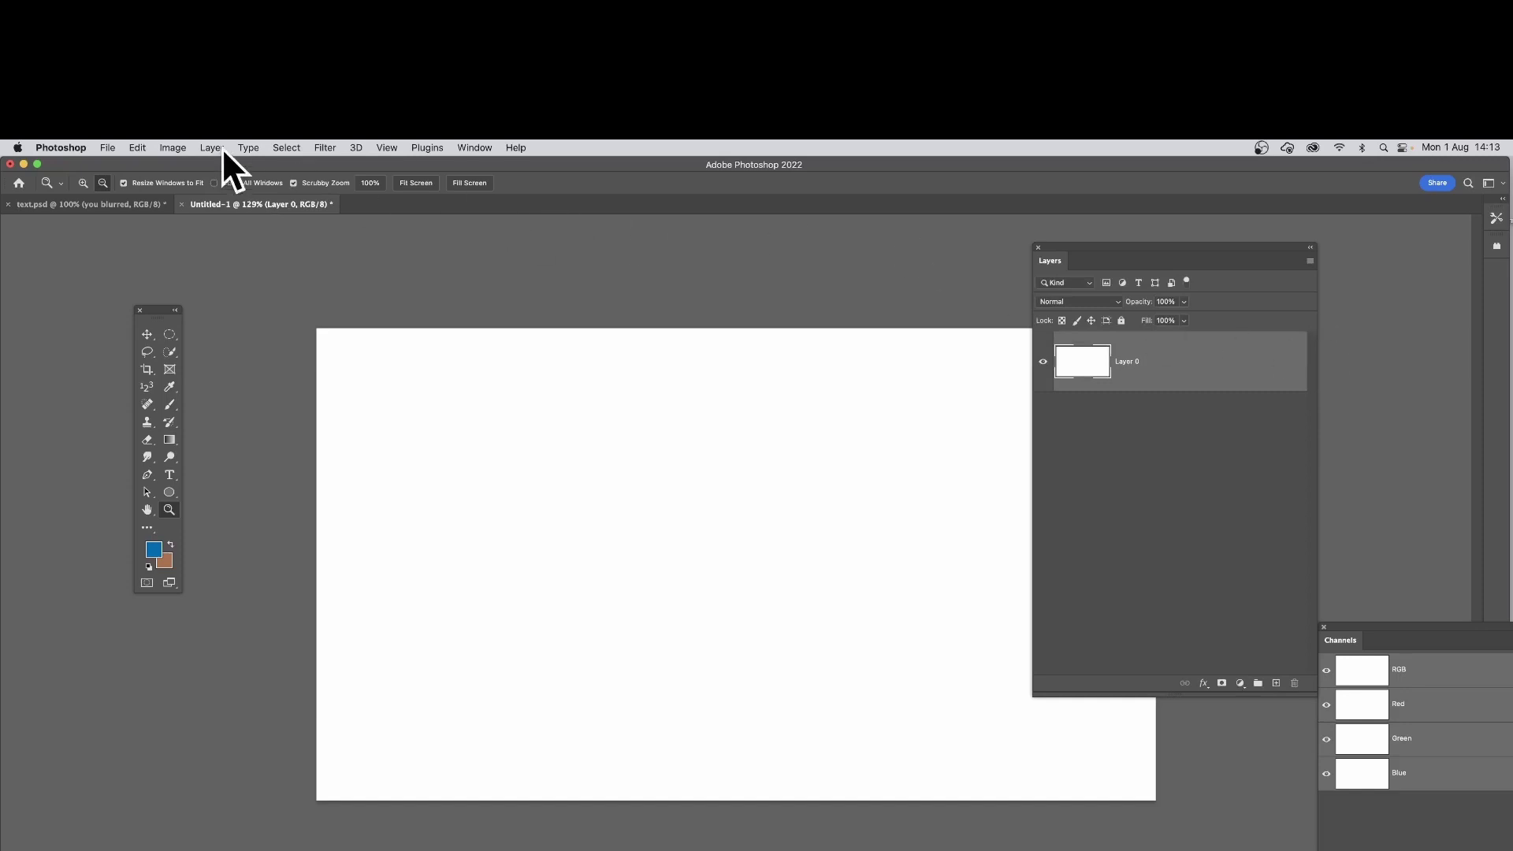
pyautogui.click(137, 147)
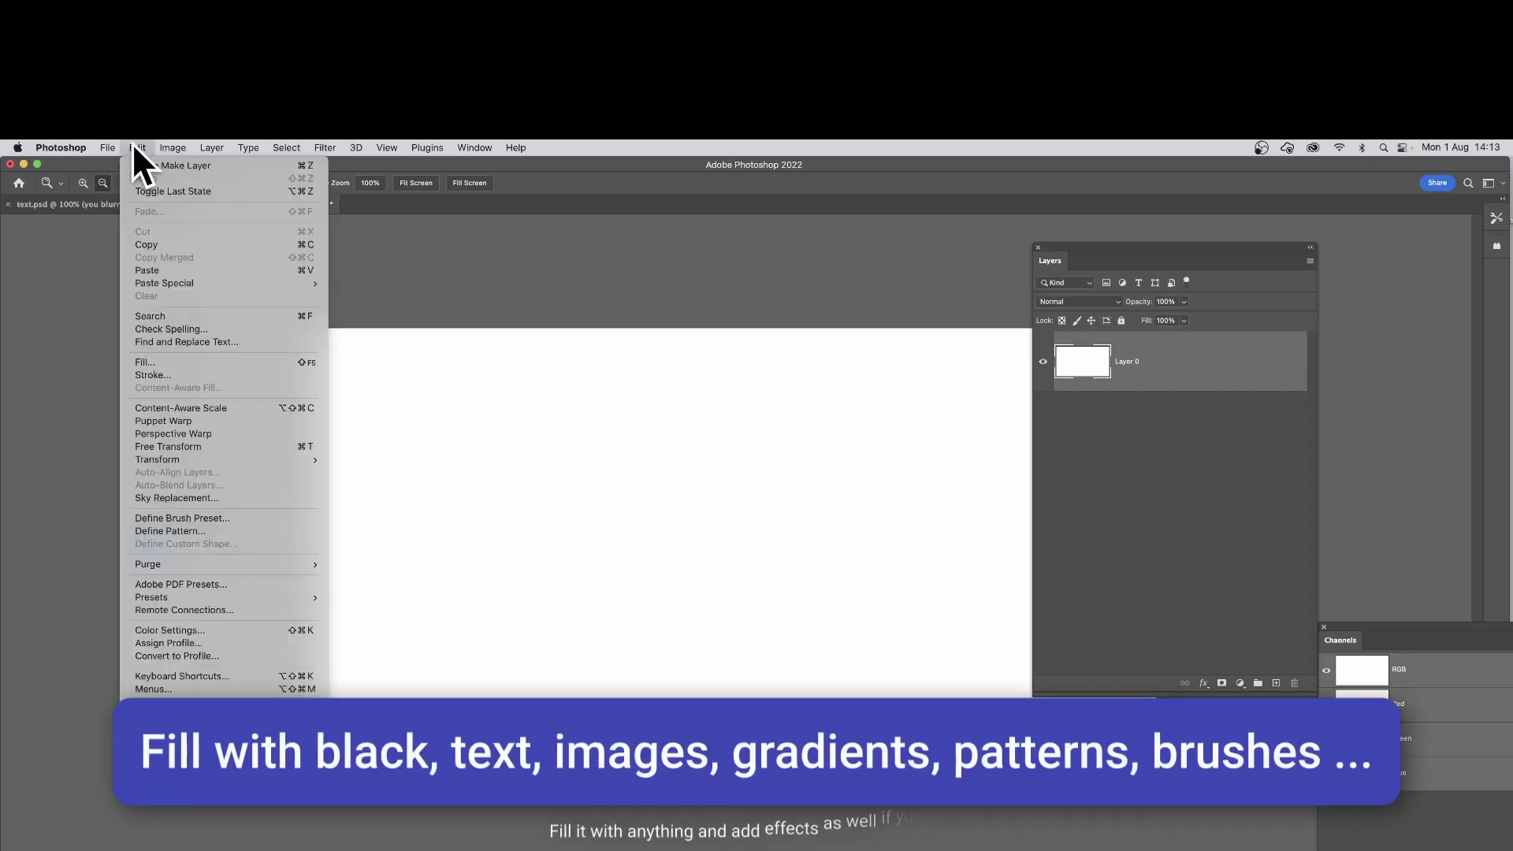
pyautogui.click(175, 362)
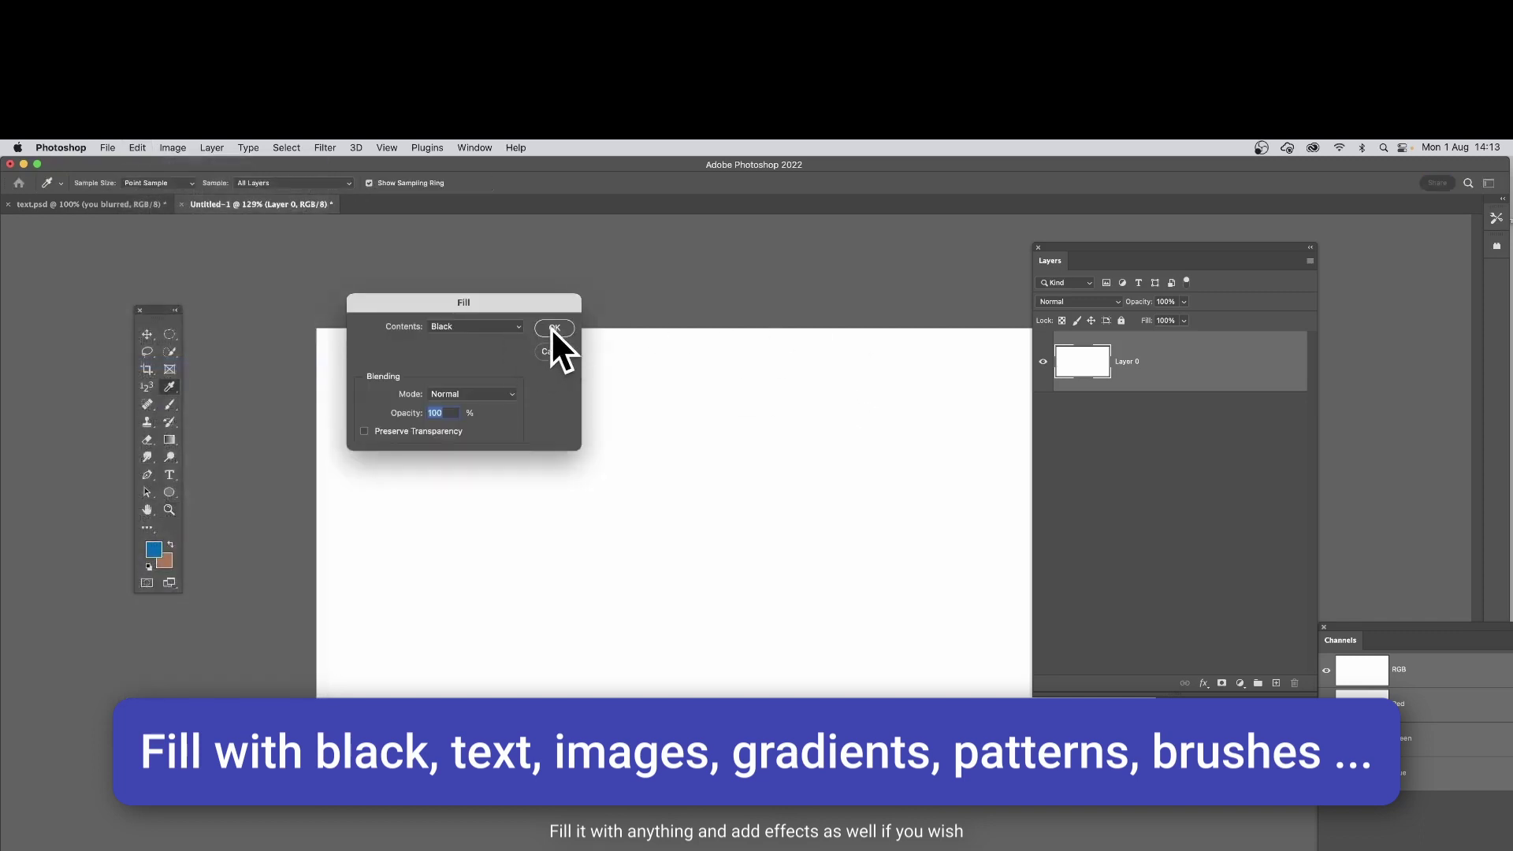
pyautogui.click(554, 328)
pyautogui.press('z')
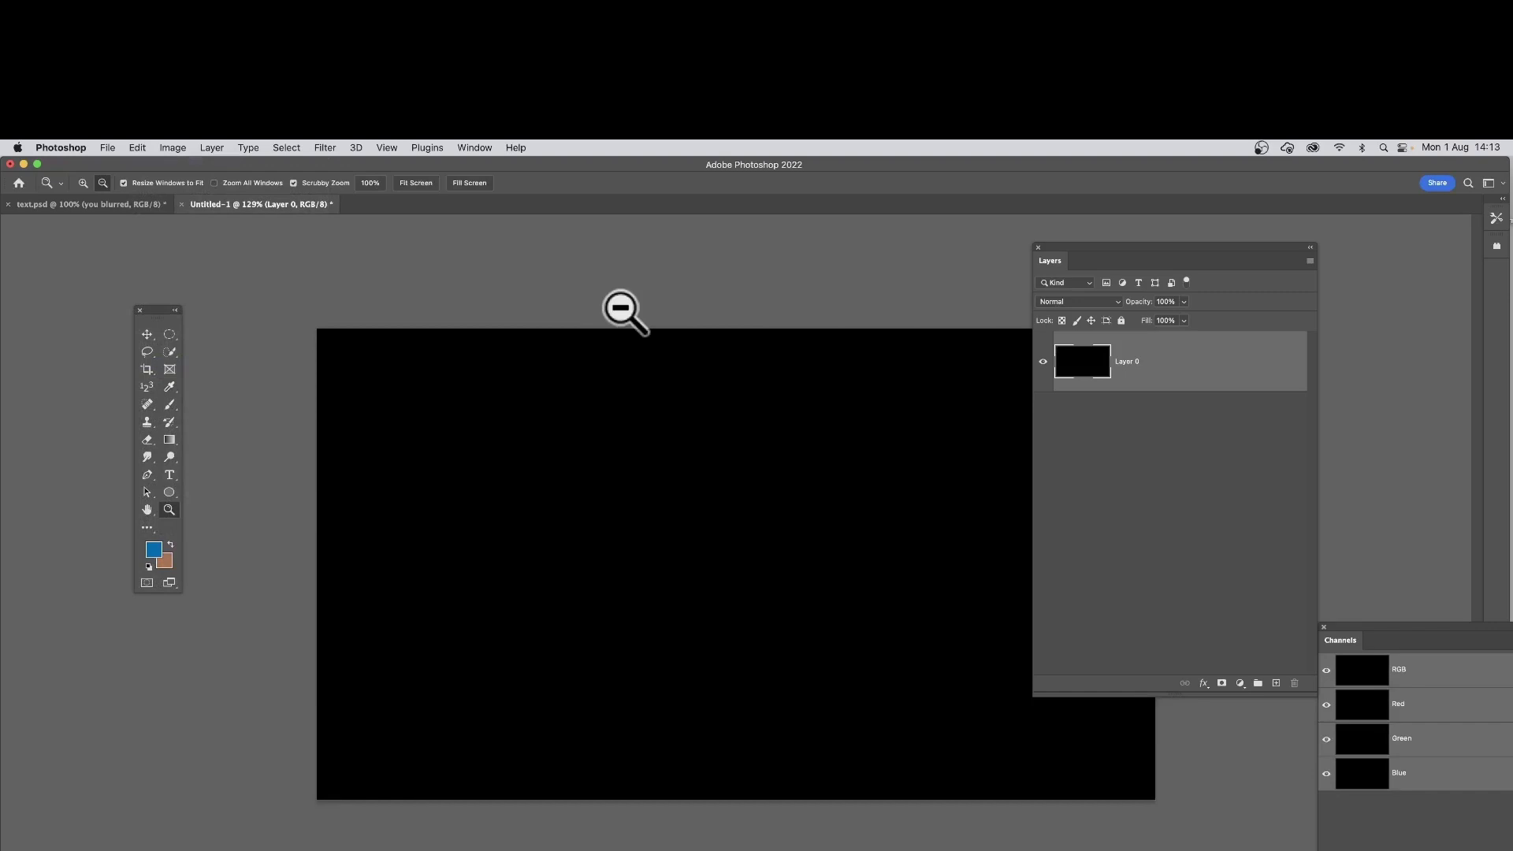
# Switch to the text.psd document and save it.
pyautogui.click(97, 203)
pyautogui.click(108, 149)
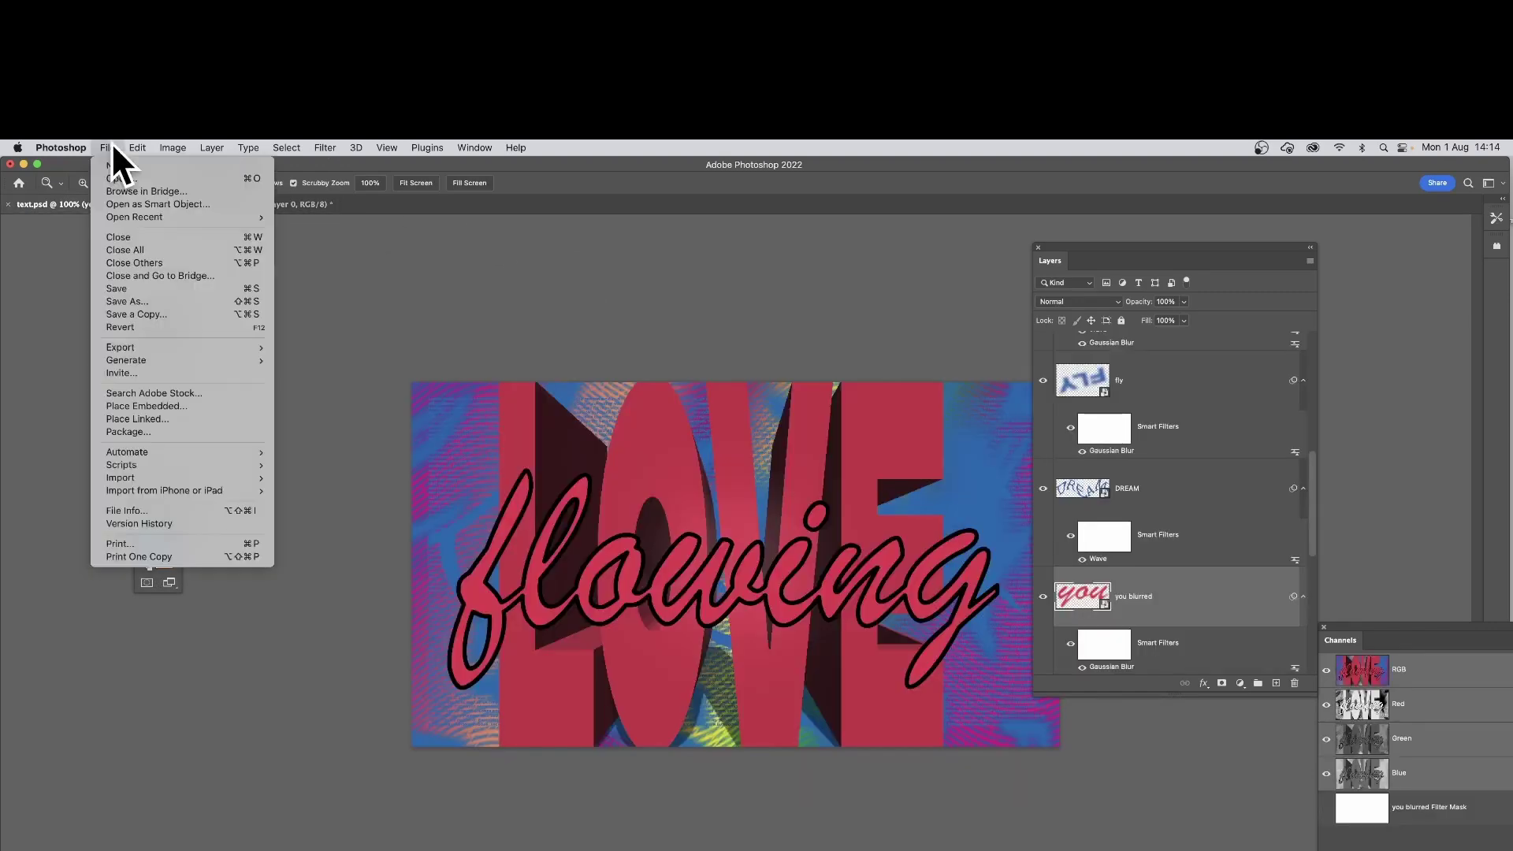
pyautogui.click(108, 287)
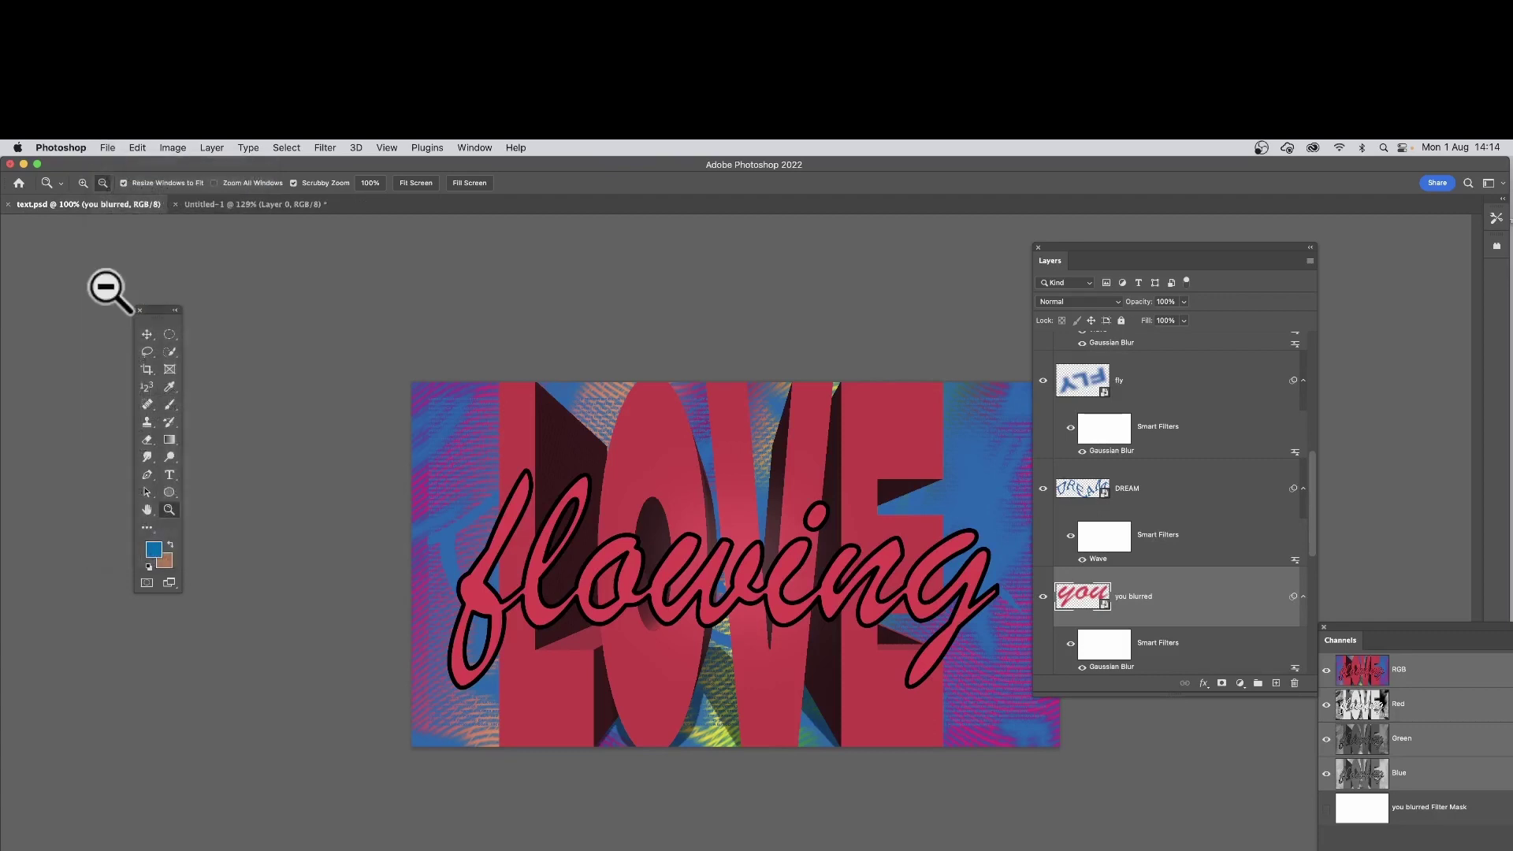
# Set up Apply Image on the black layer of Untitled-1 with text.psd as source, its flowing layer, the RGB channel and Difference blending.
pyautogui.click(249, 203)
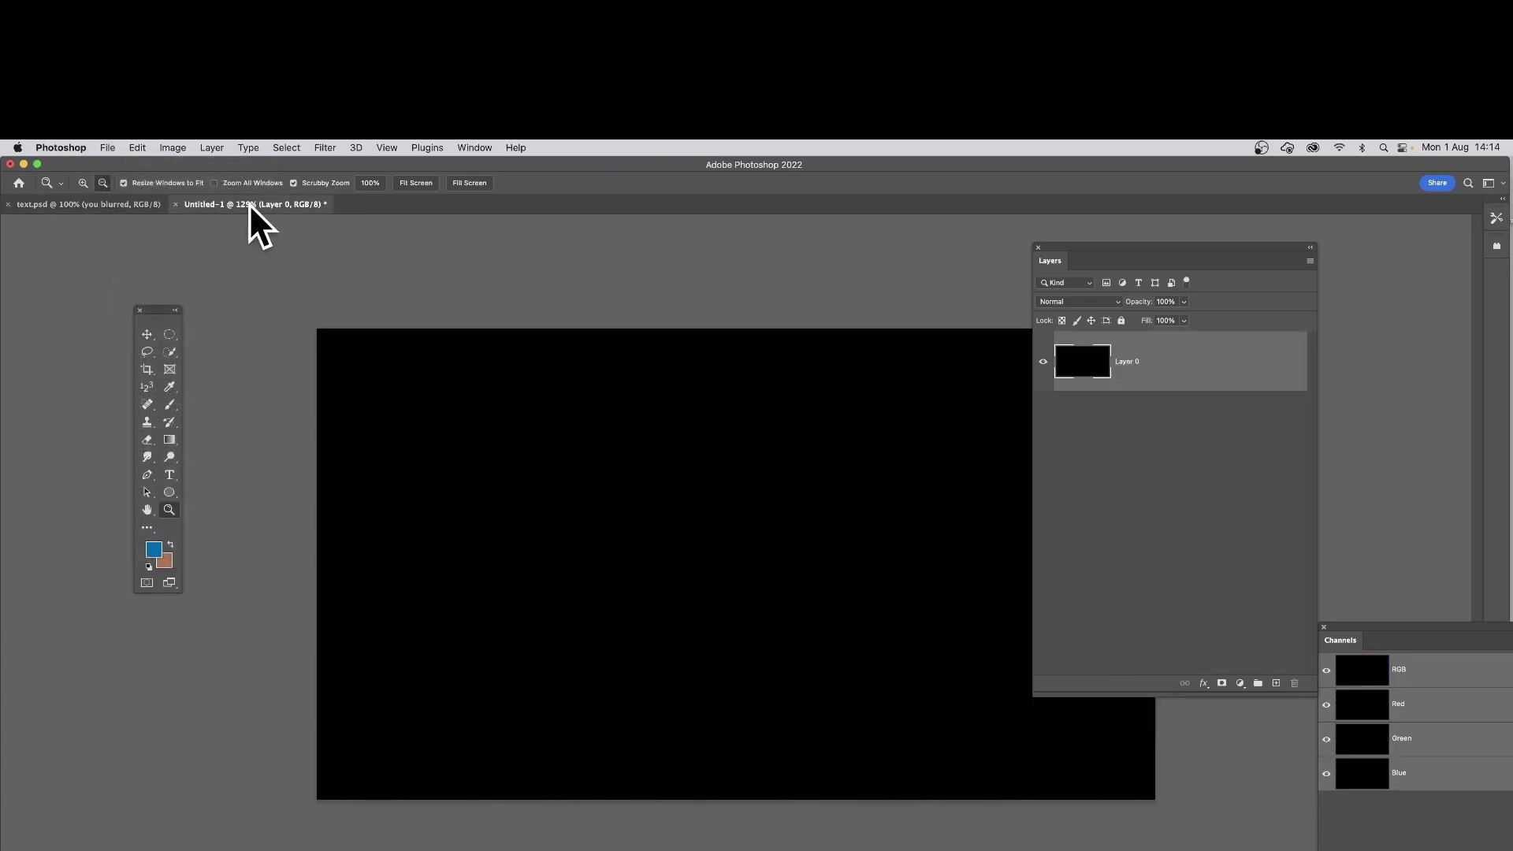
pyautogui.click(172, 148)
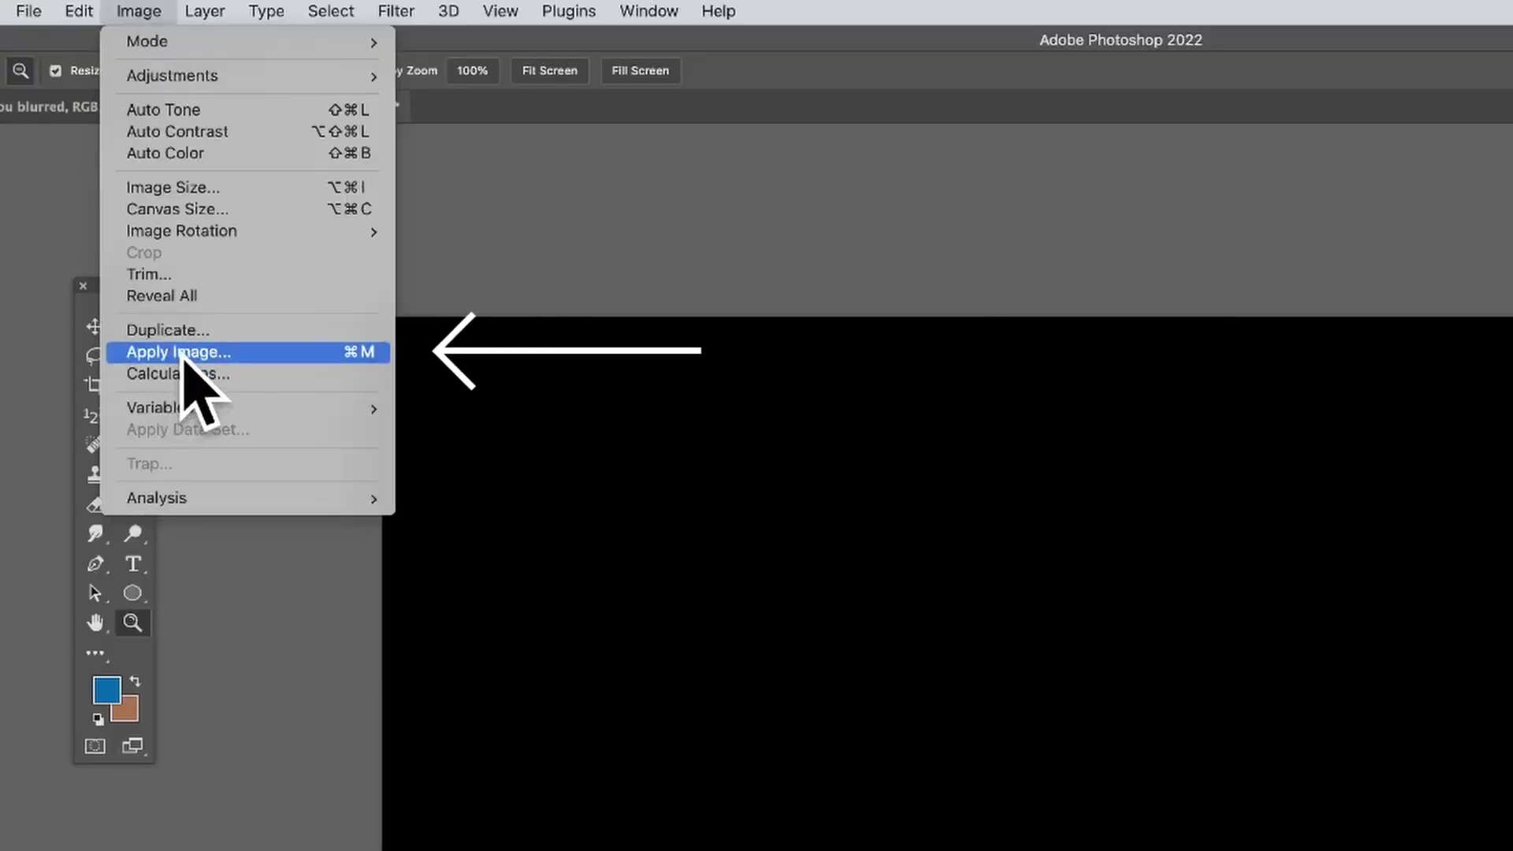
pyautogui.click(183, 357)
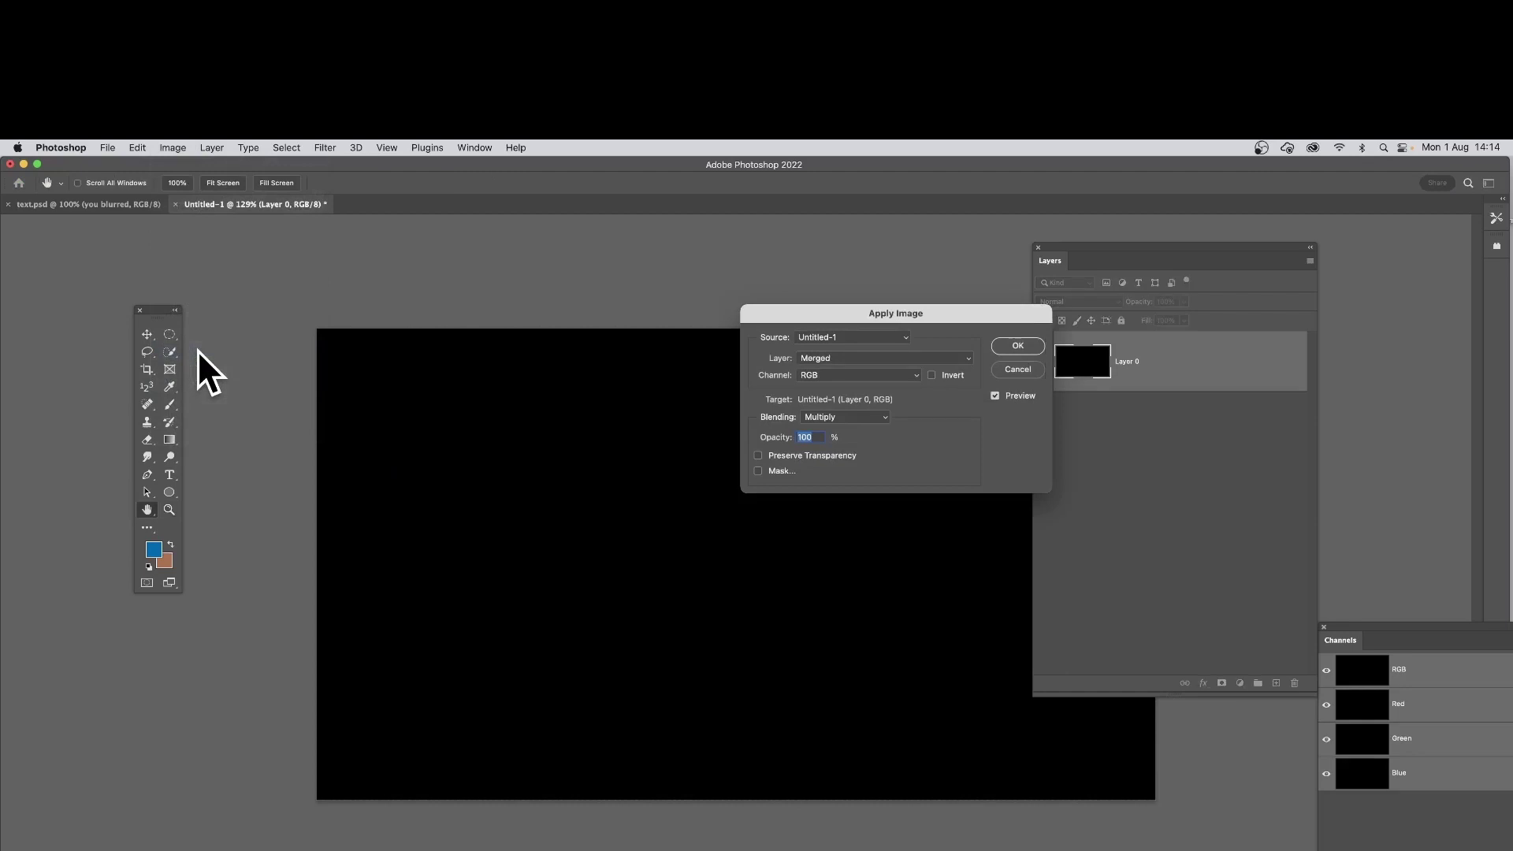
pyautogui.click(843, 340)
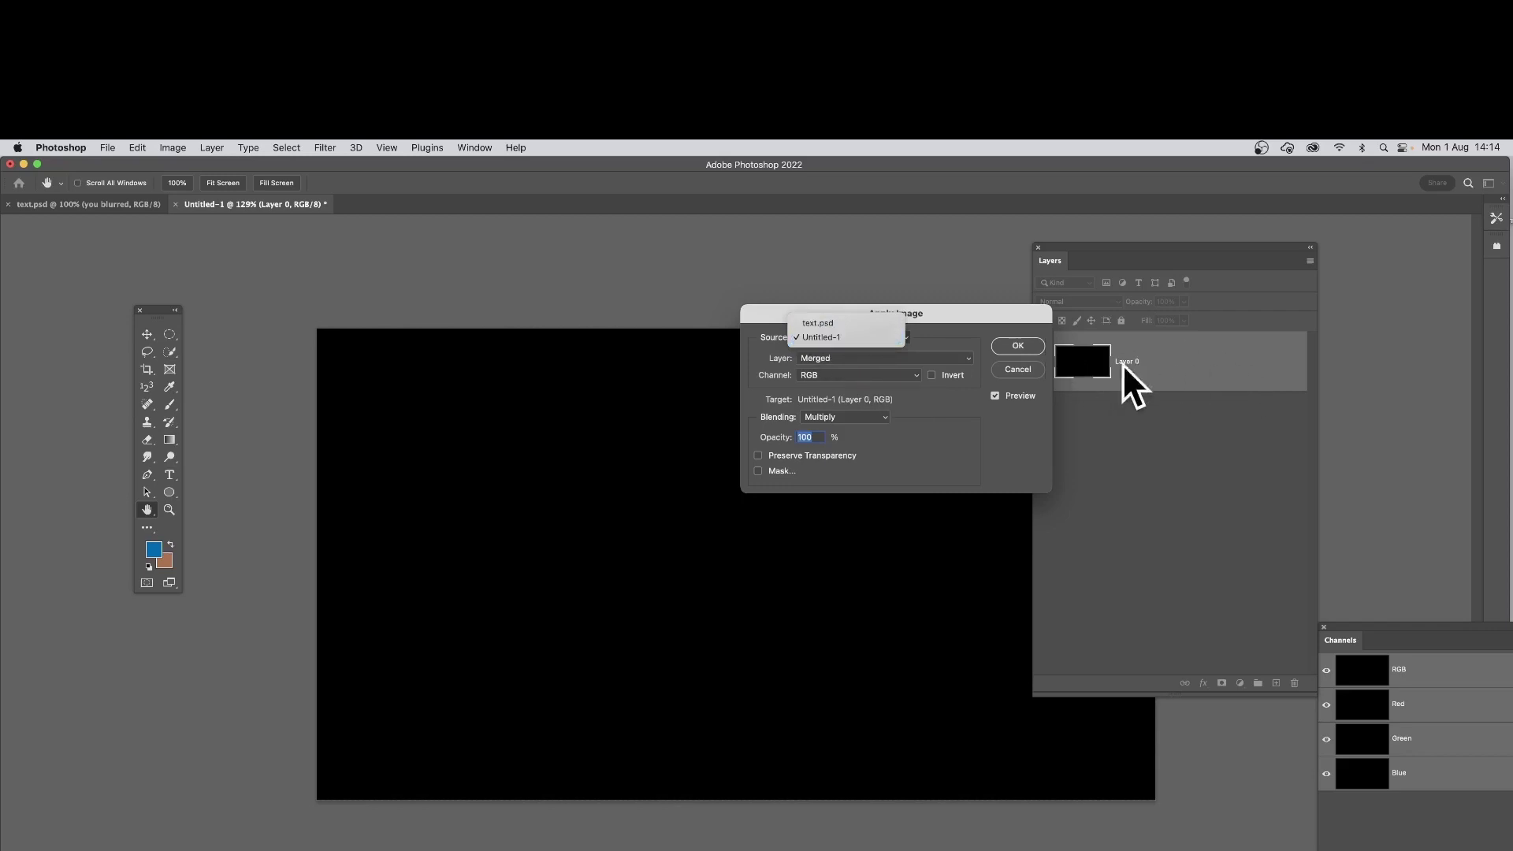
pyautogui.click(835, 323)
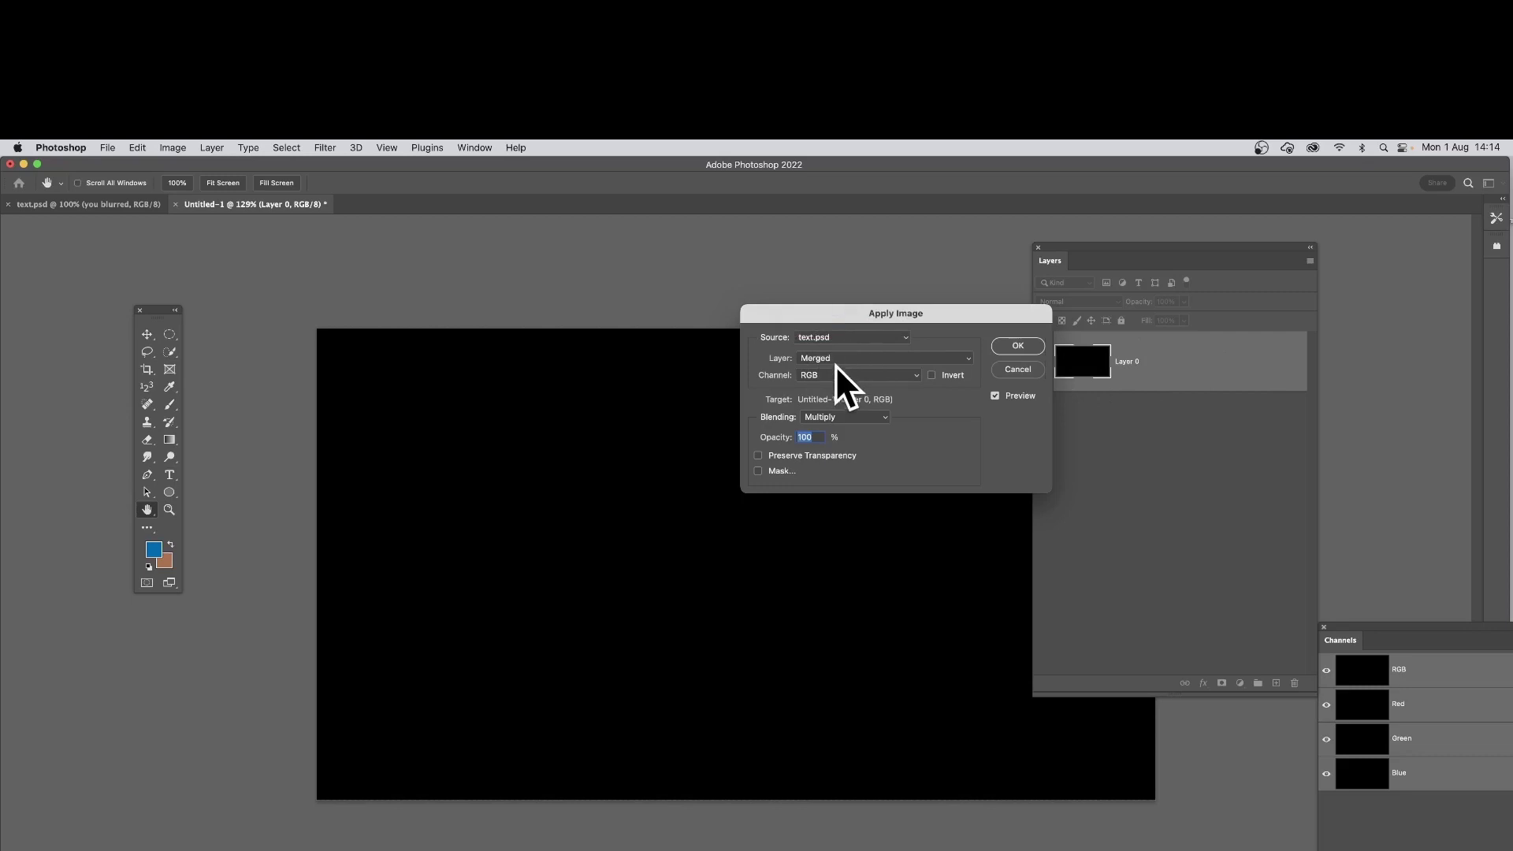
pyautogui.click(837, 361)
pyautogui.click(826, 376)
pyautogui.click(845, 417)
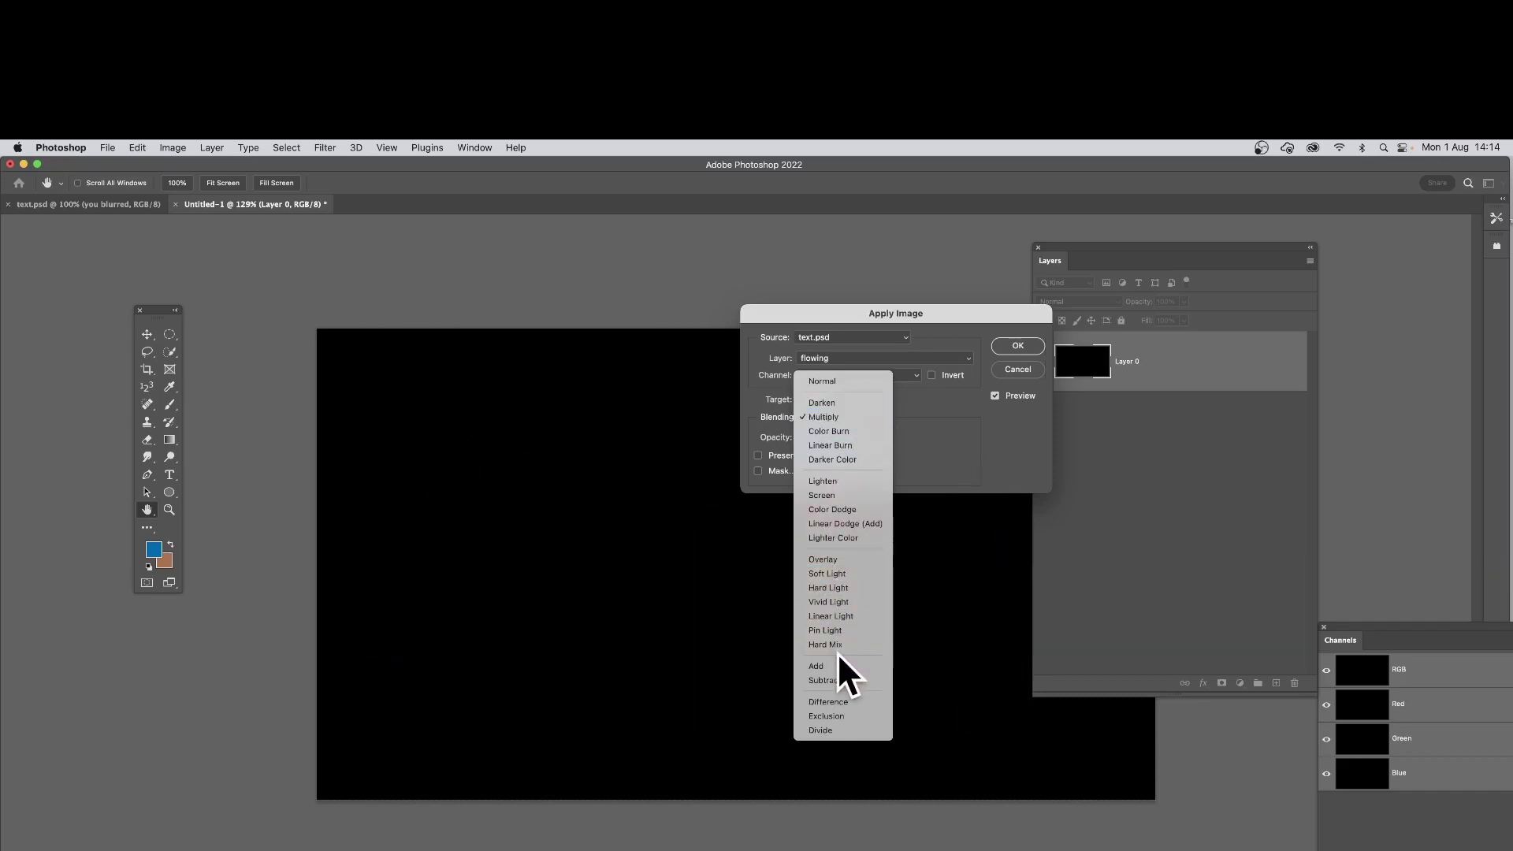
pyautogui.click(845, 703)
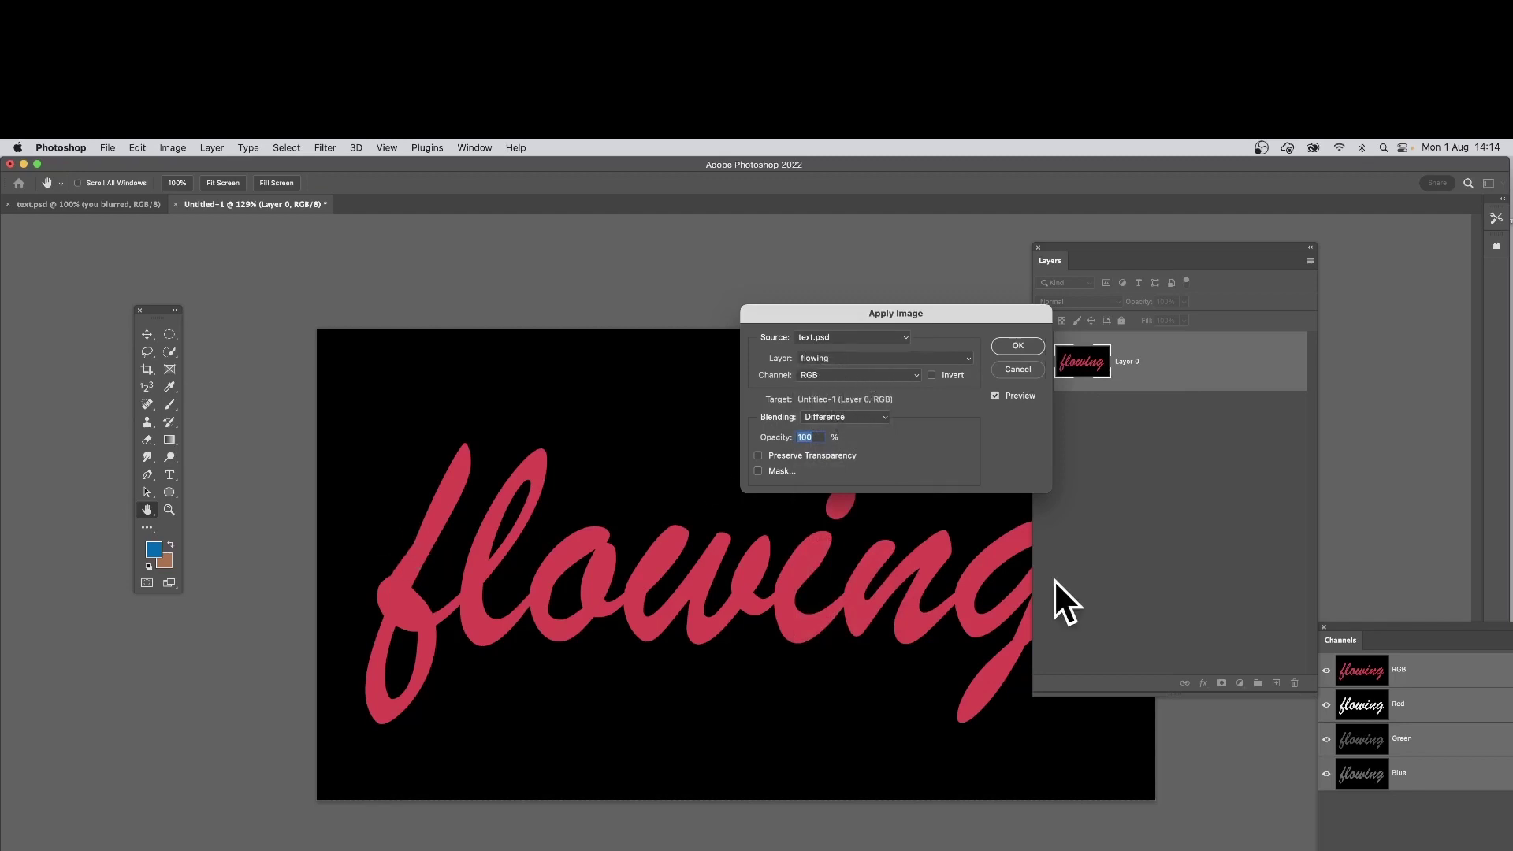
# Change the Apply Image source to the Red channel of the you blurred layer and apply it.
pyautogui.click(829, 356)
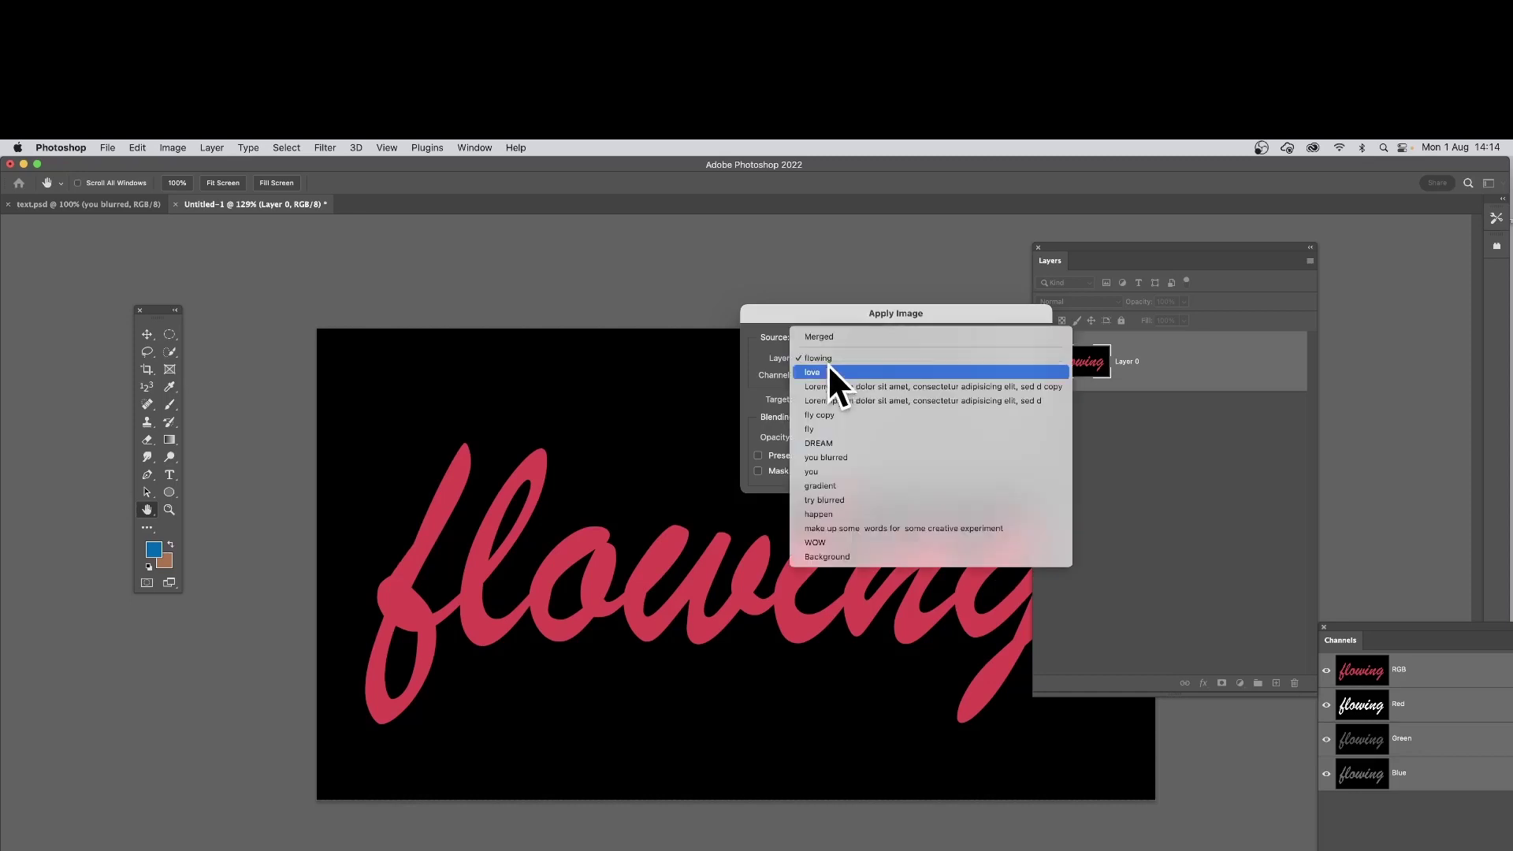
pyautogui.click(847, 457)
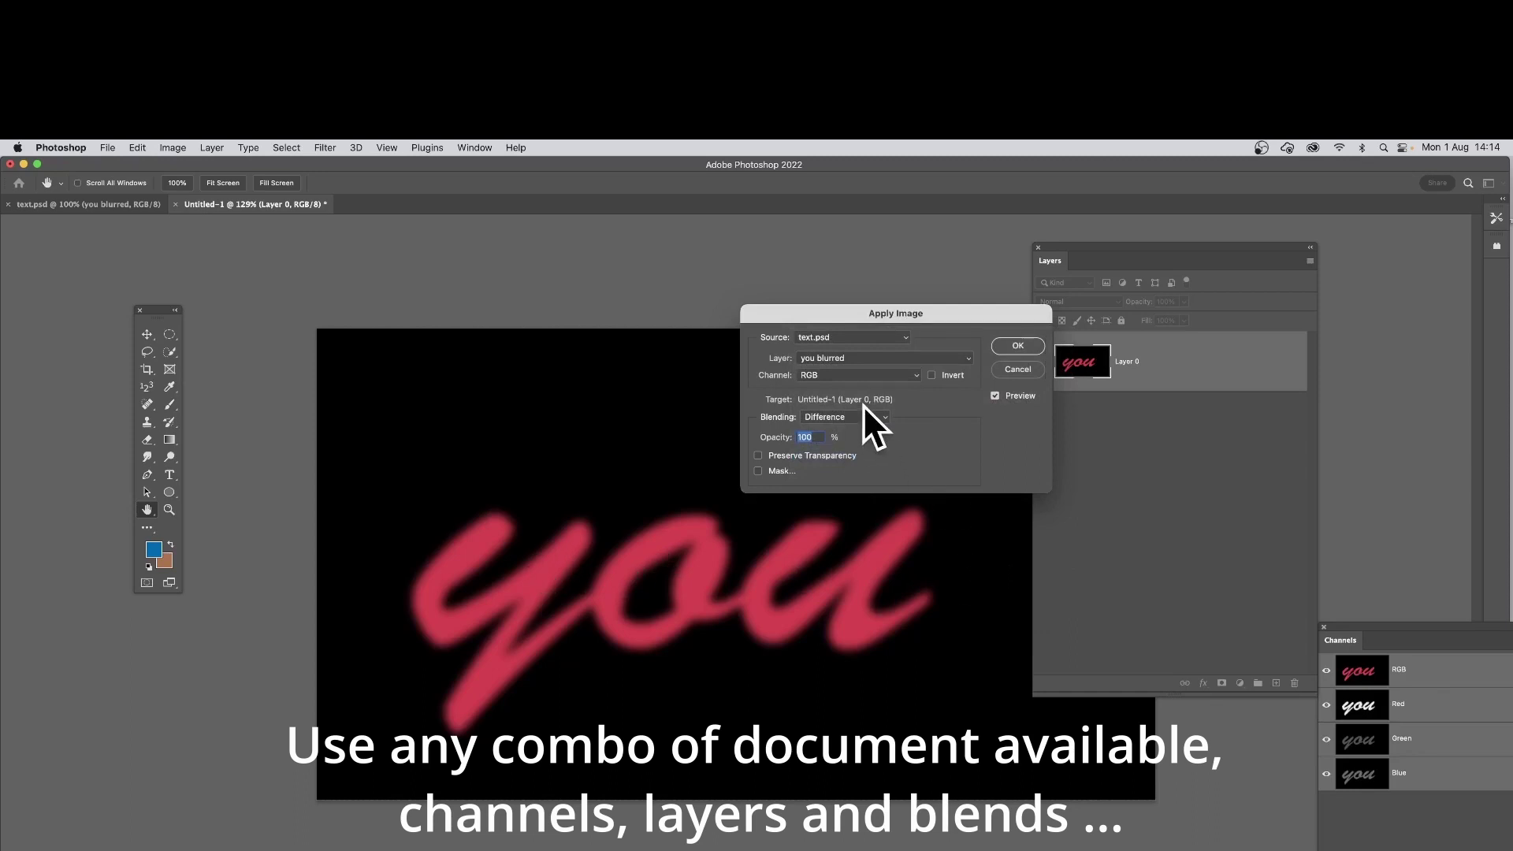
pyautogui.click(851, 375)
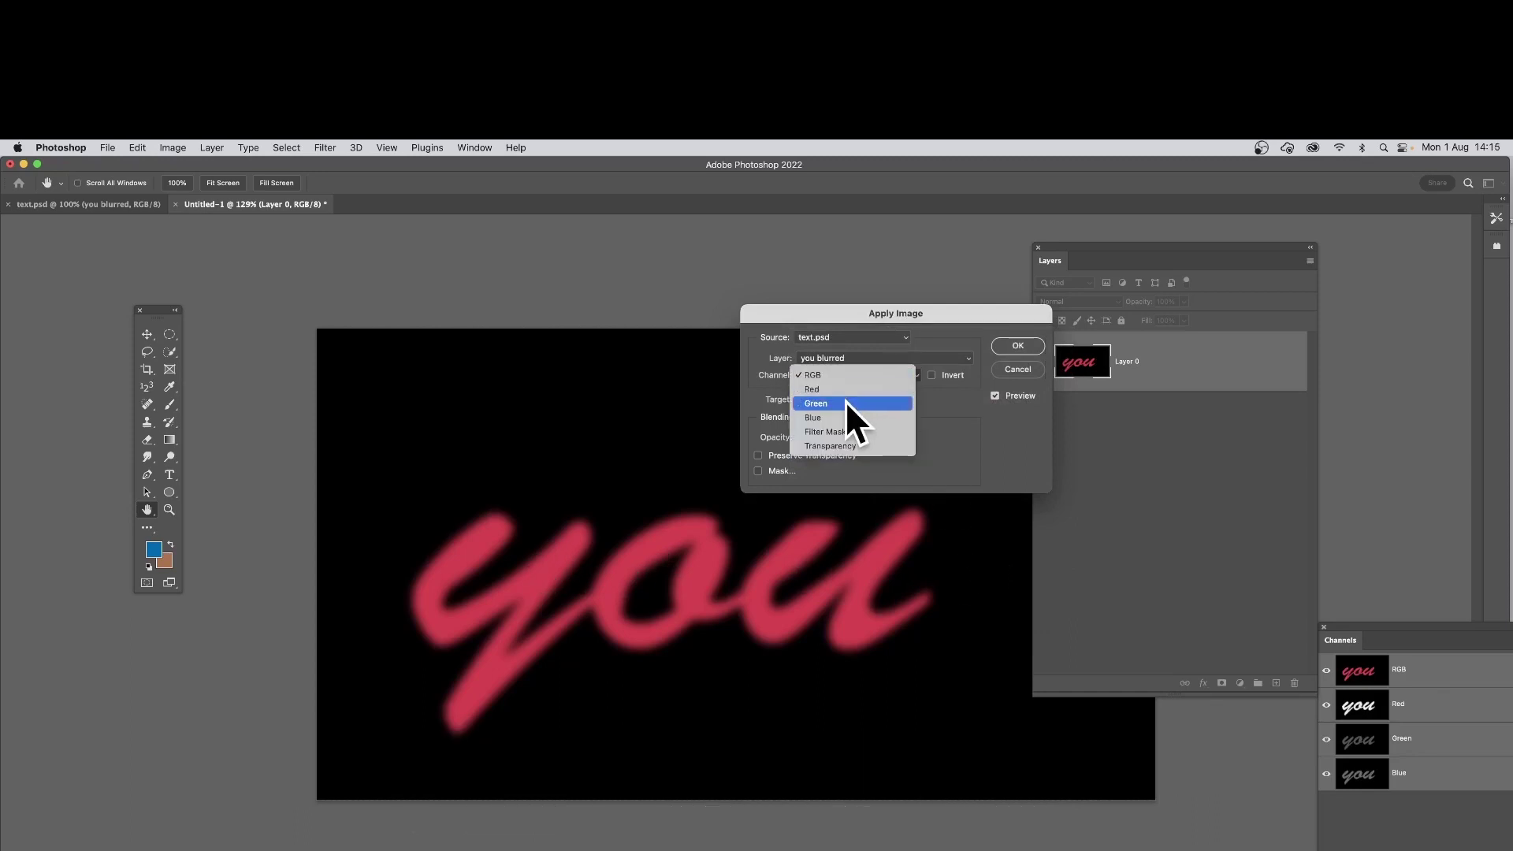
pyautogui.click(845, 402)
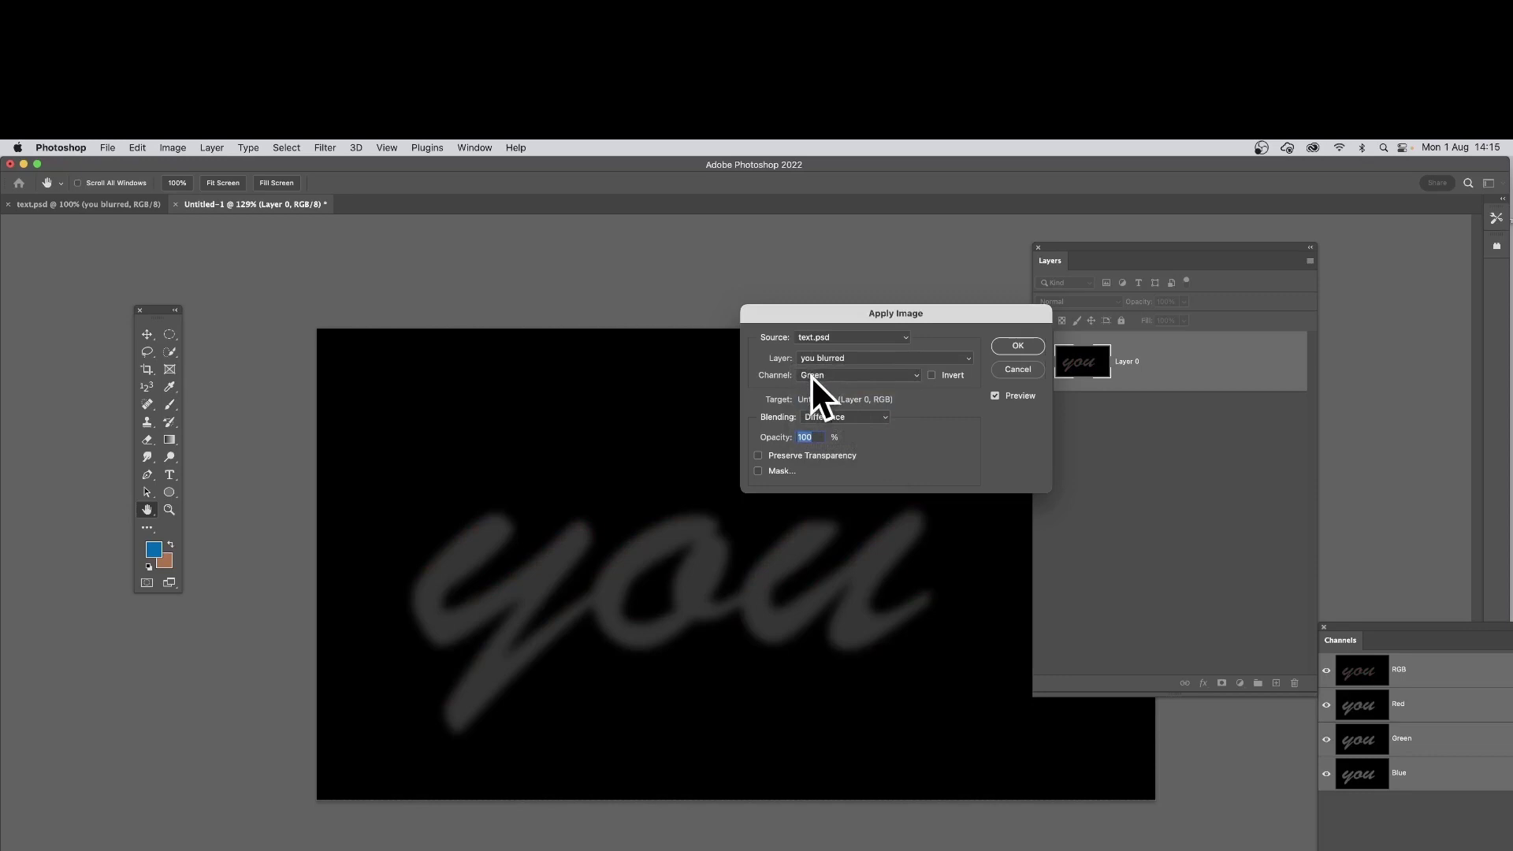
pyautogui.click(811, 375)
pyautogui.click(829, 363)
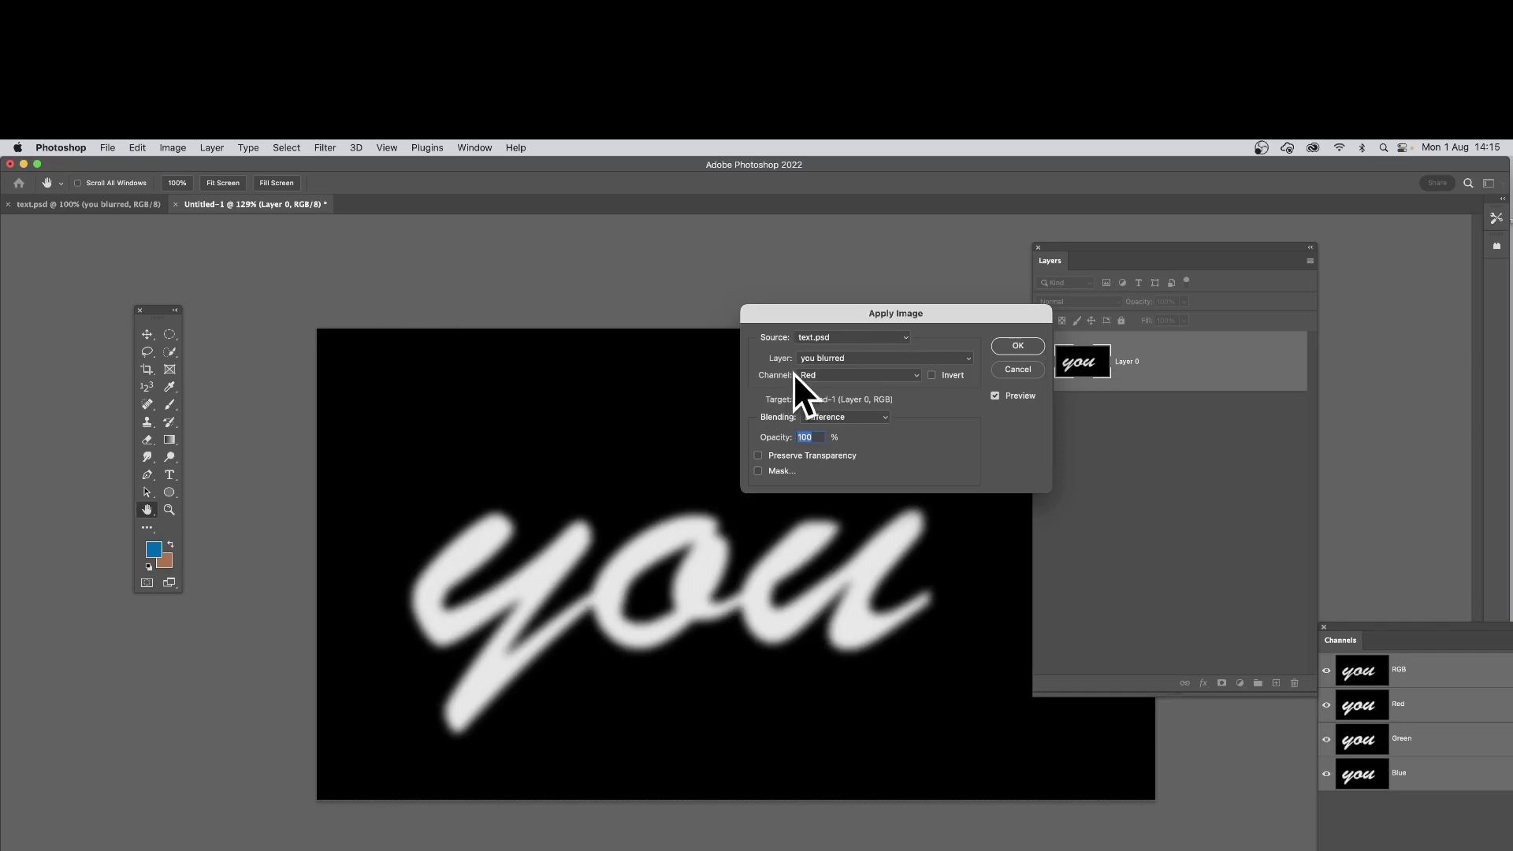
pyautogui.click(1017, 345)
pyautogui.press('z')
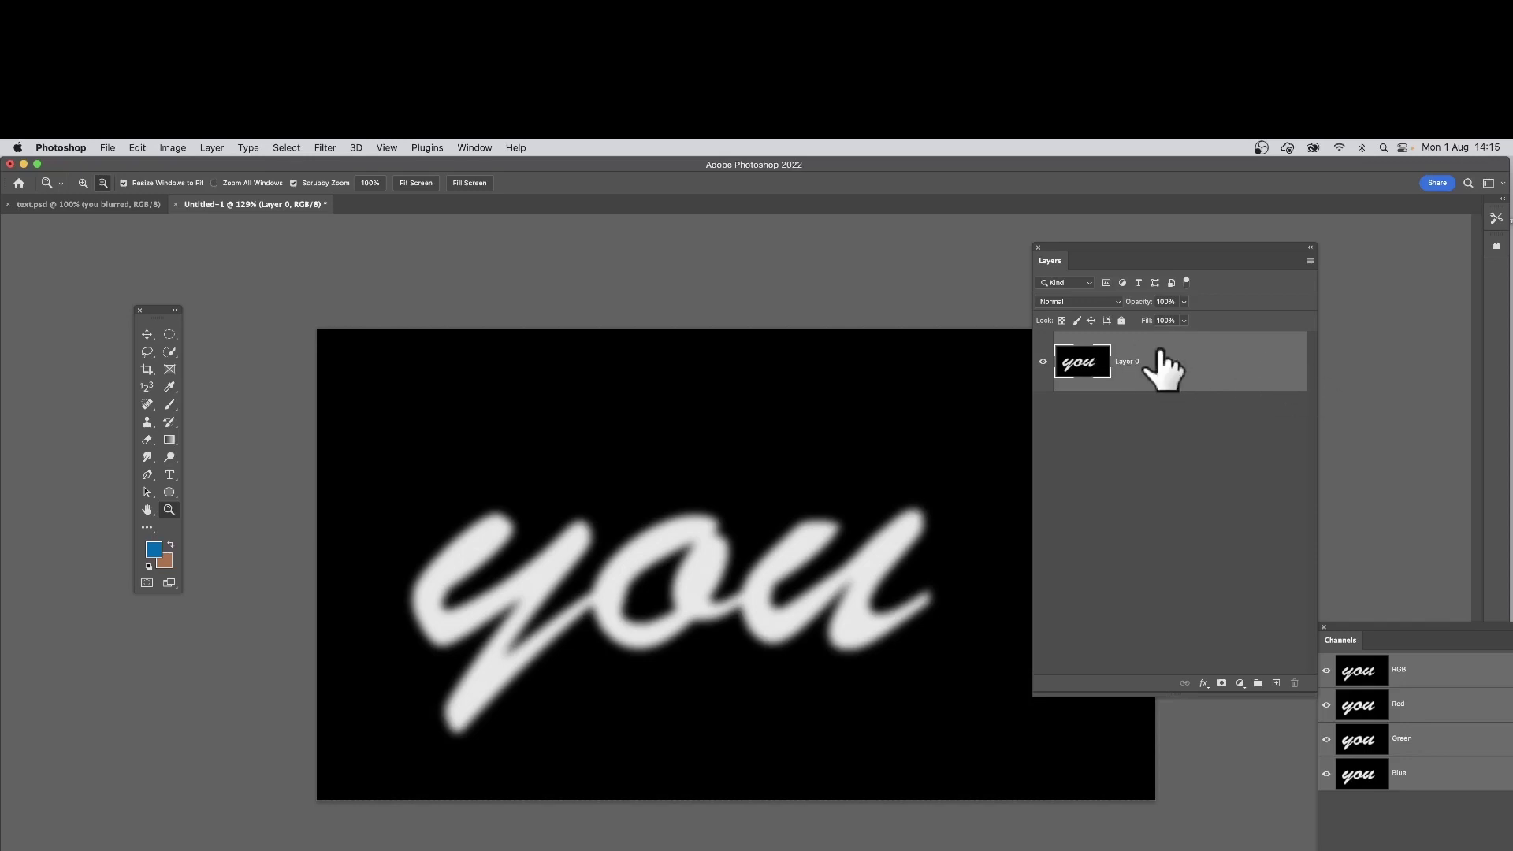
# Rotate the layer with the blurred word by 180 degrees so the text is upside down.
pyautogui.click(149, 337)
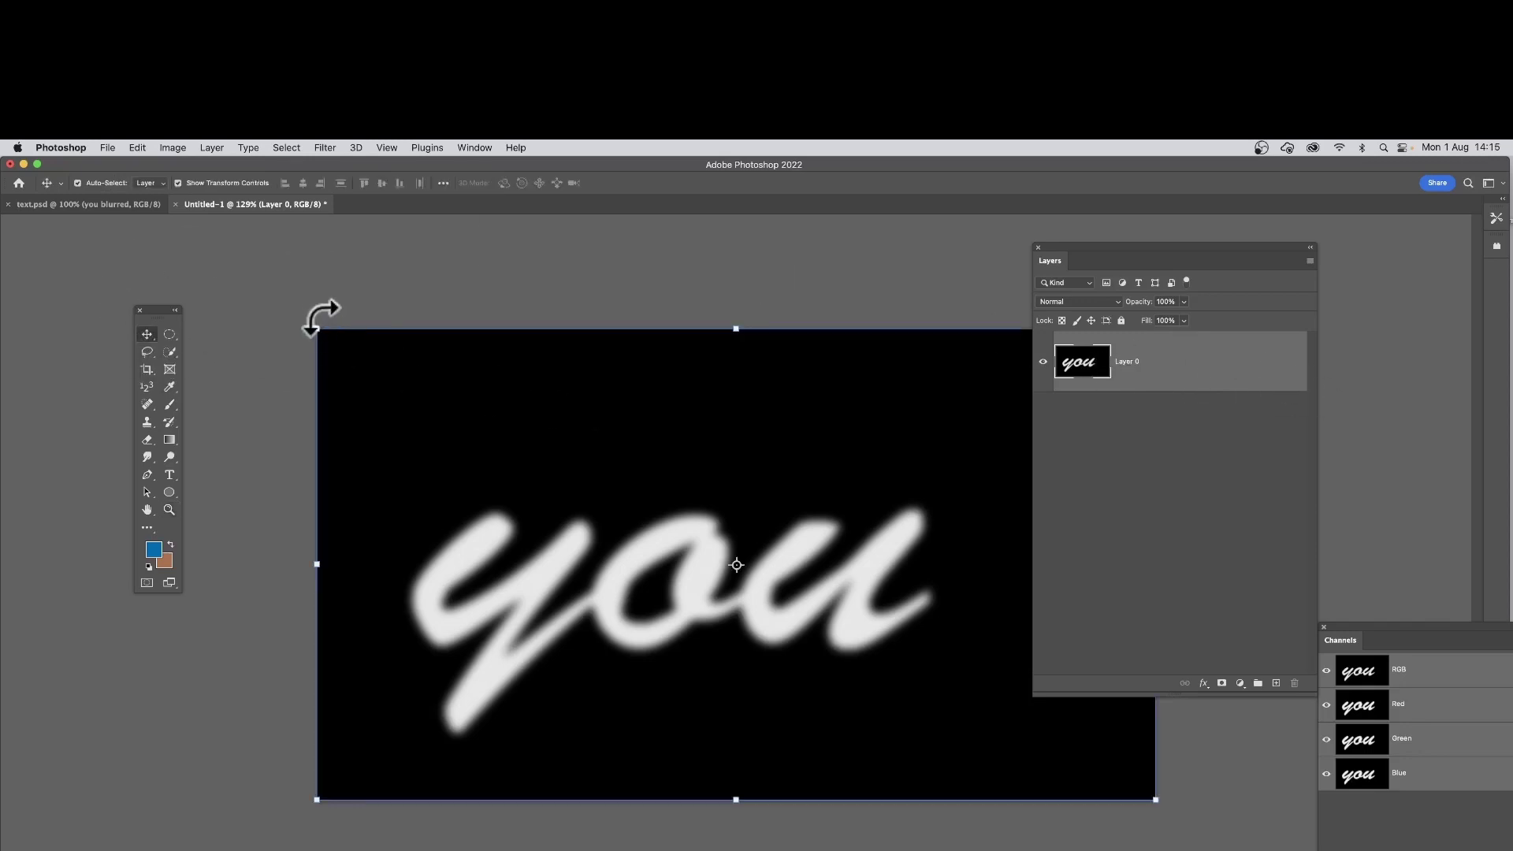
pyautogui.moveTo(321, 315); pyautogui.dragTo(1028, 738)
pyautogui.press('Return')
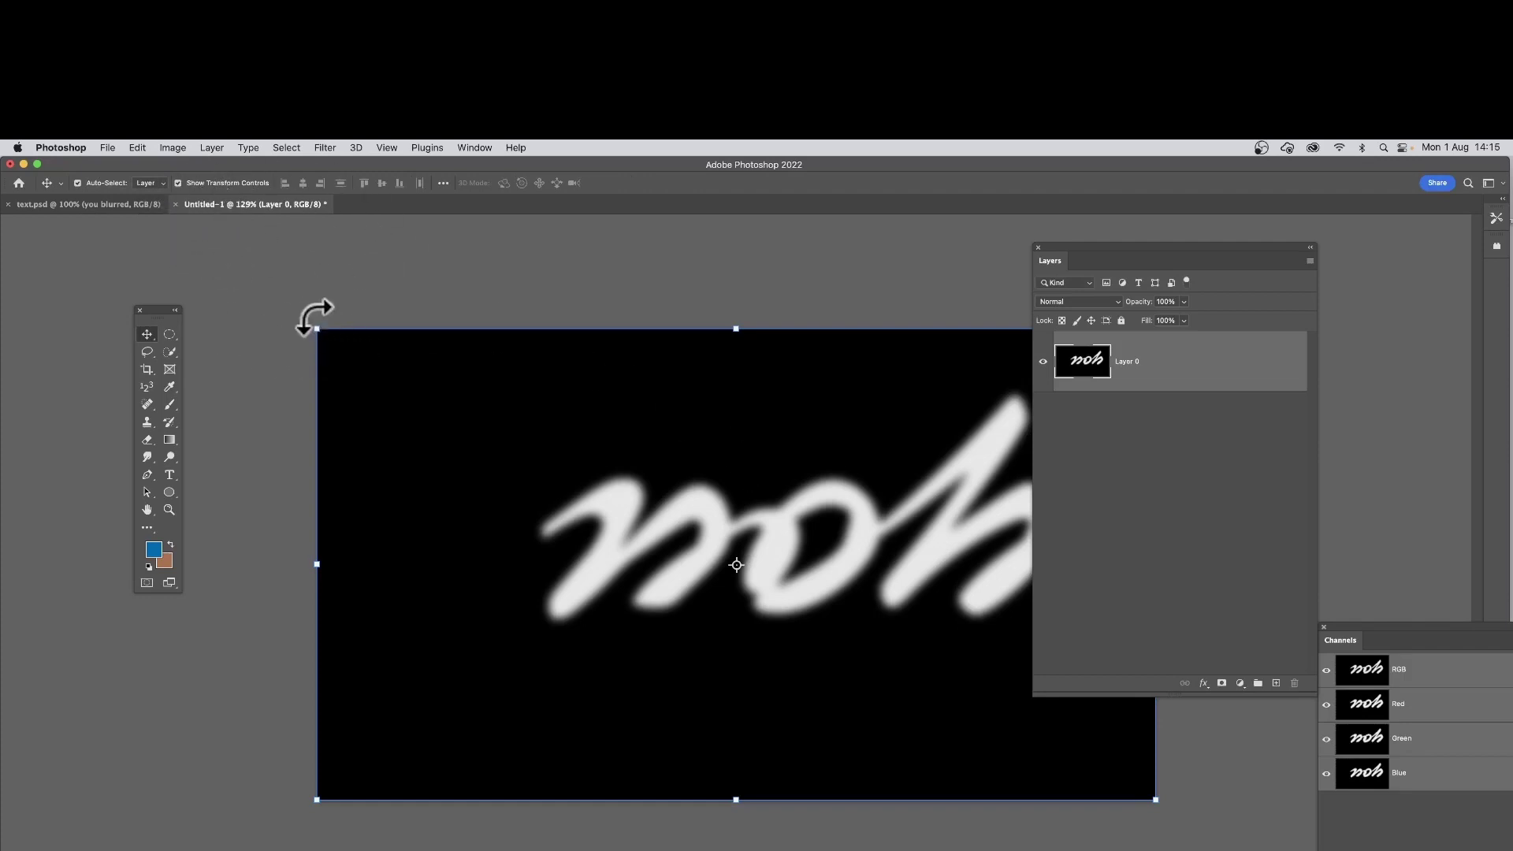
# Enlarge the rotated layer beyond the canvas edges to about 109% width and 115% height.
pyautogui.moveTo(319, 329); pyautogui.dragTo(283, 299)
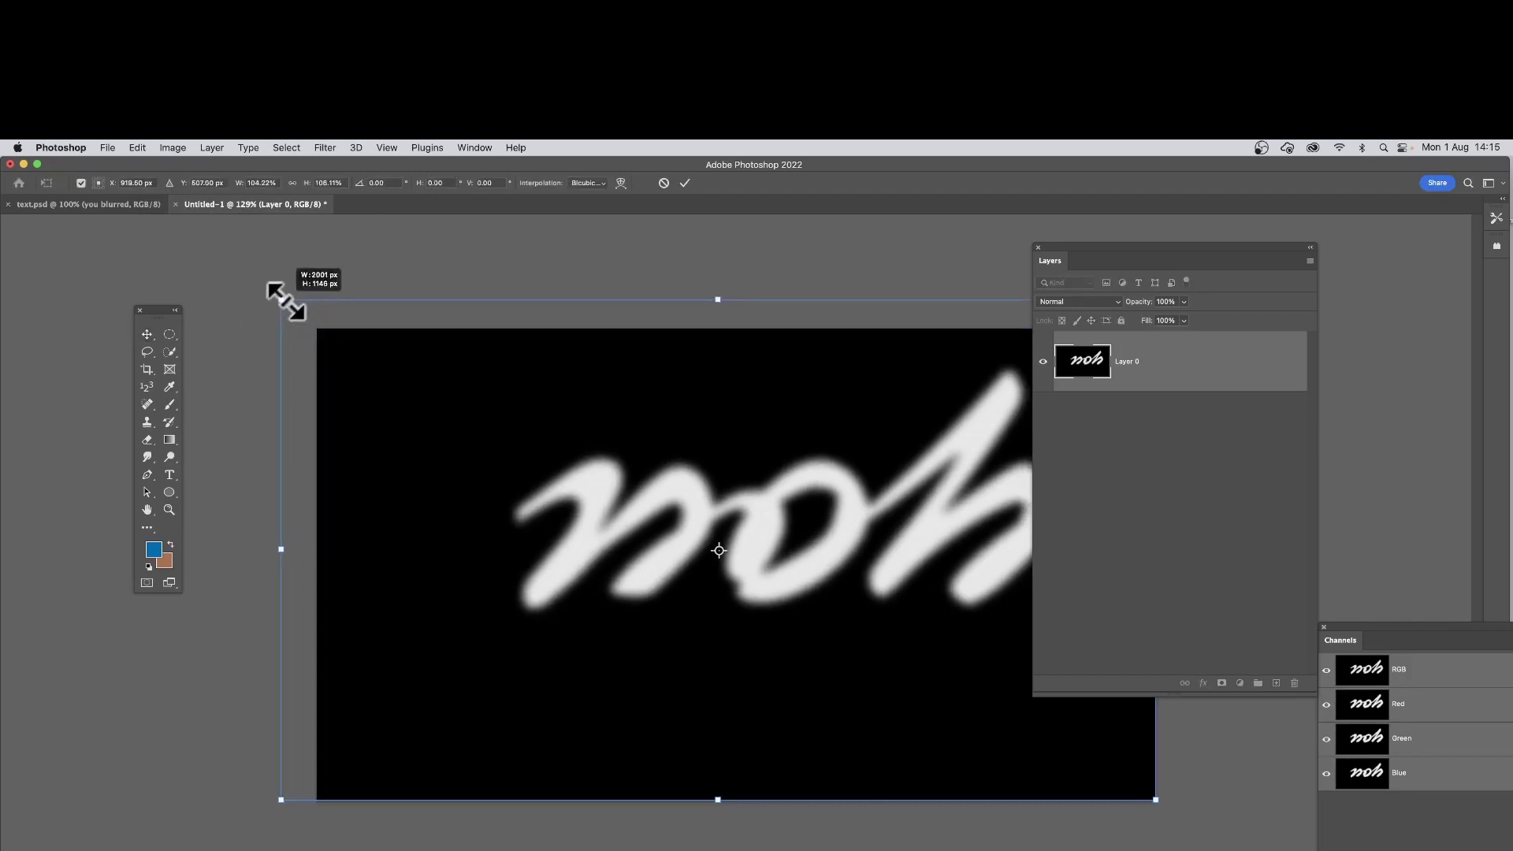
pyautogui.moveTo(1155, 801); pyautogui.dragTo(1190, 837)
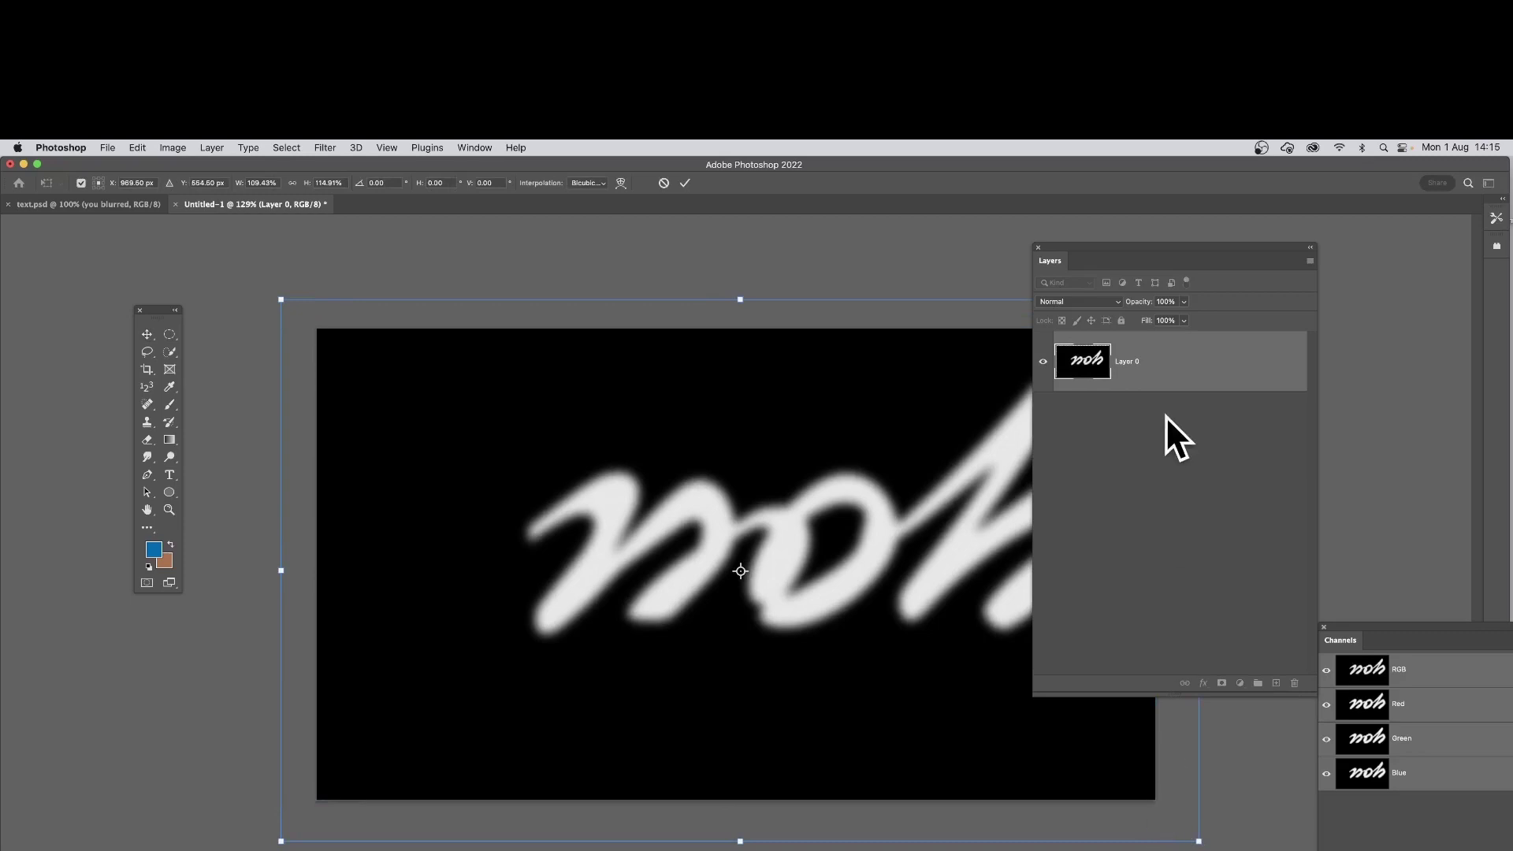
pyautogui.click(682, 183)
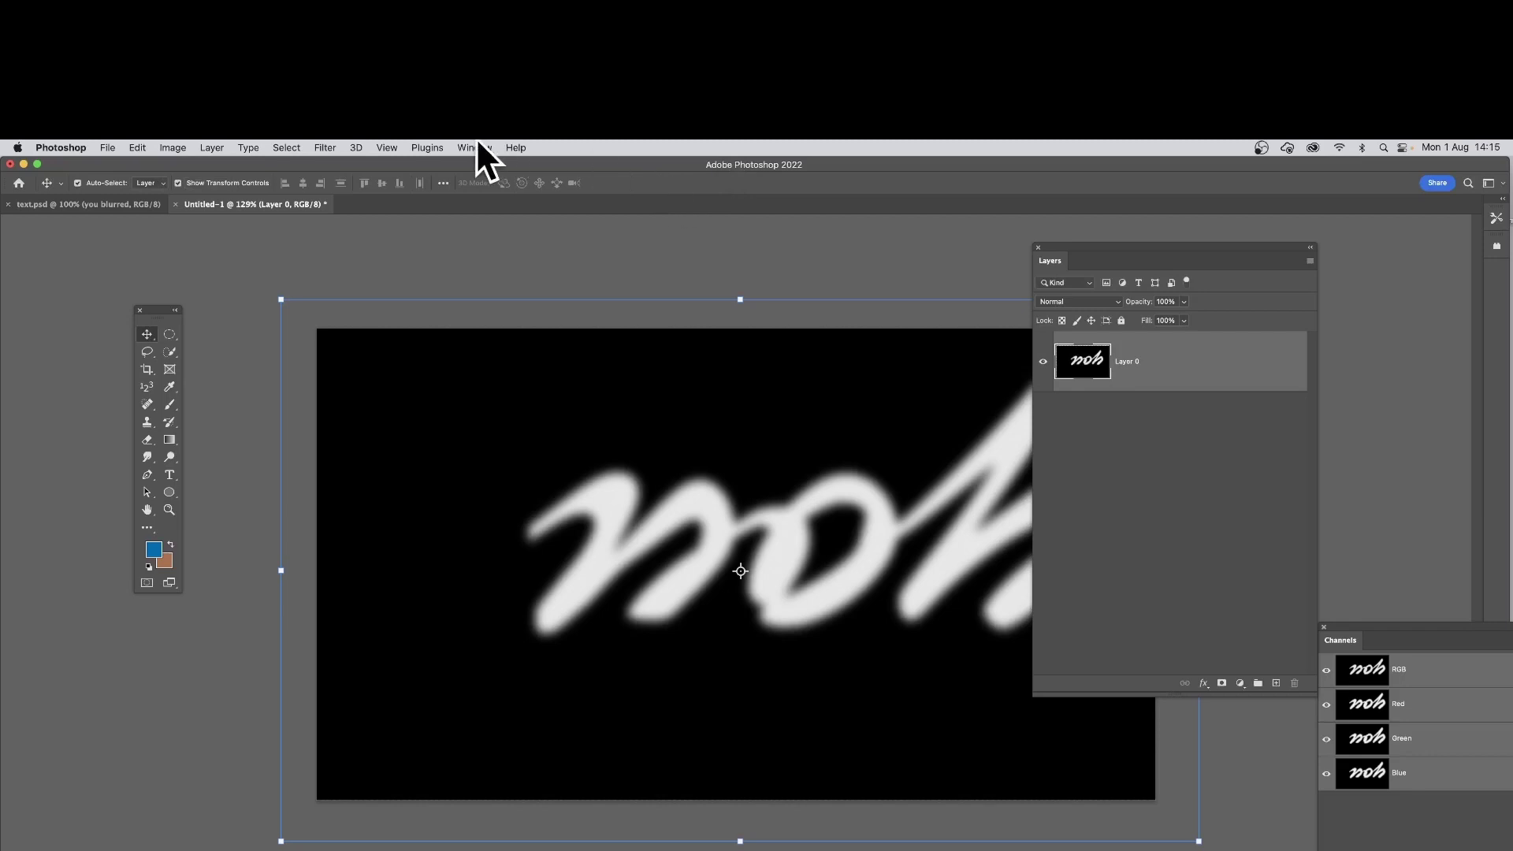
# Start Apply Image on the upside-down text layer and preview the Green and Blue channels of text.psd's you blurred layer with Difference blending.
pyautogui.click(174, 148)
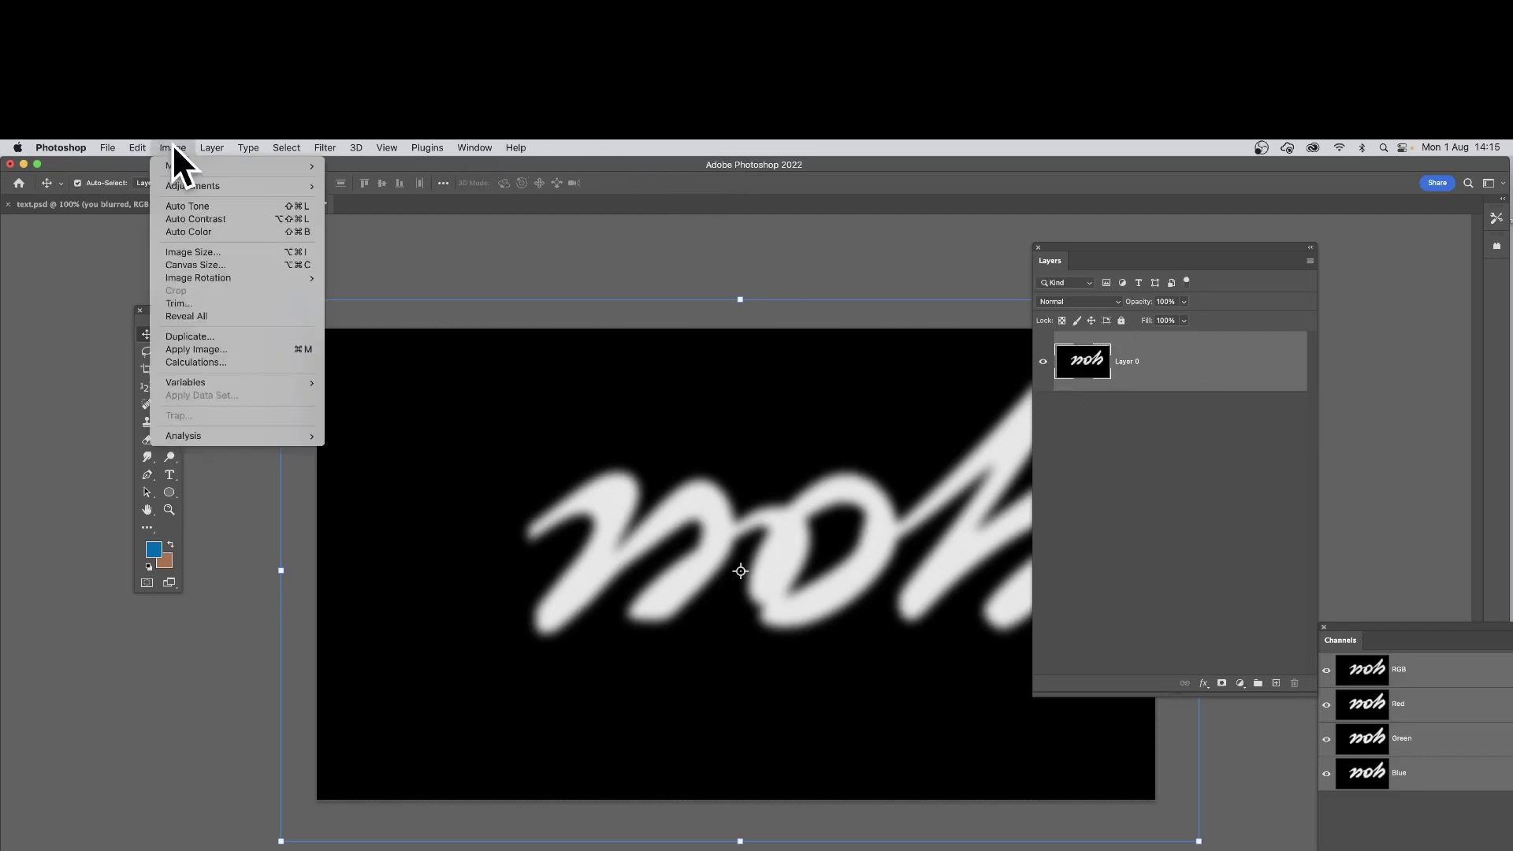
pyautogui.click(194, 349)
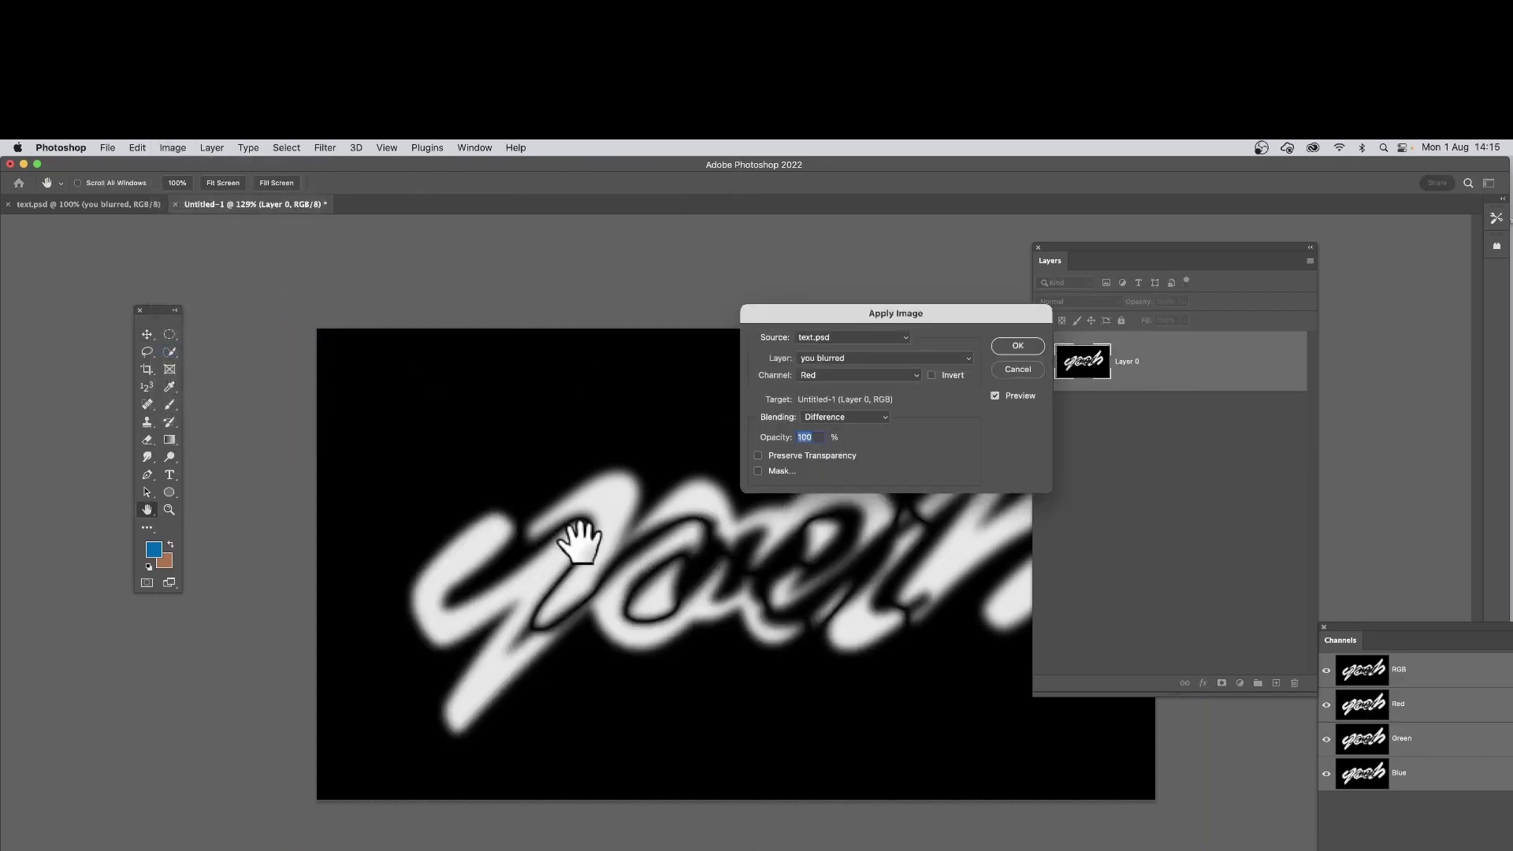
pyautogui.click(844, 376)
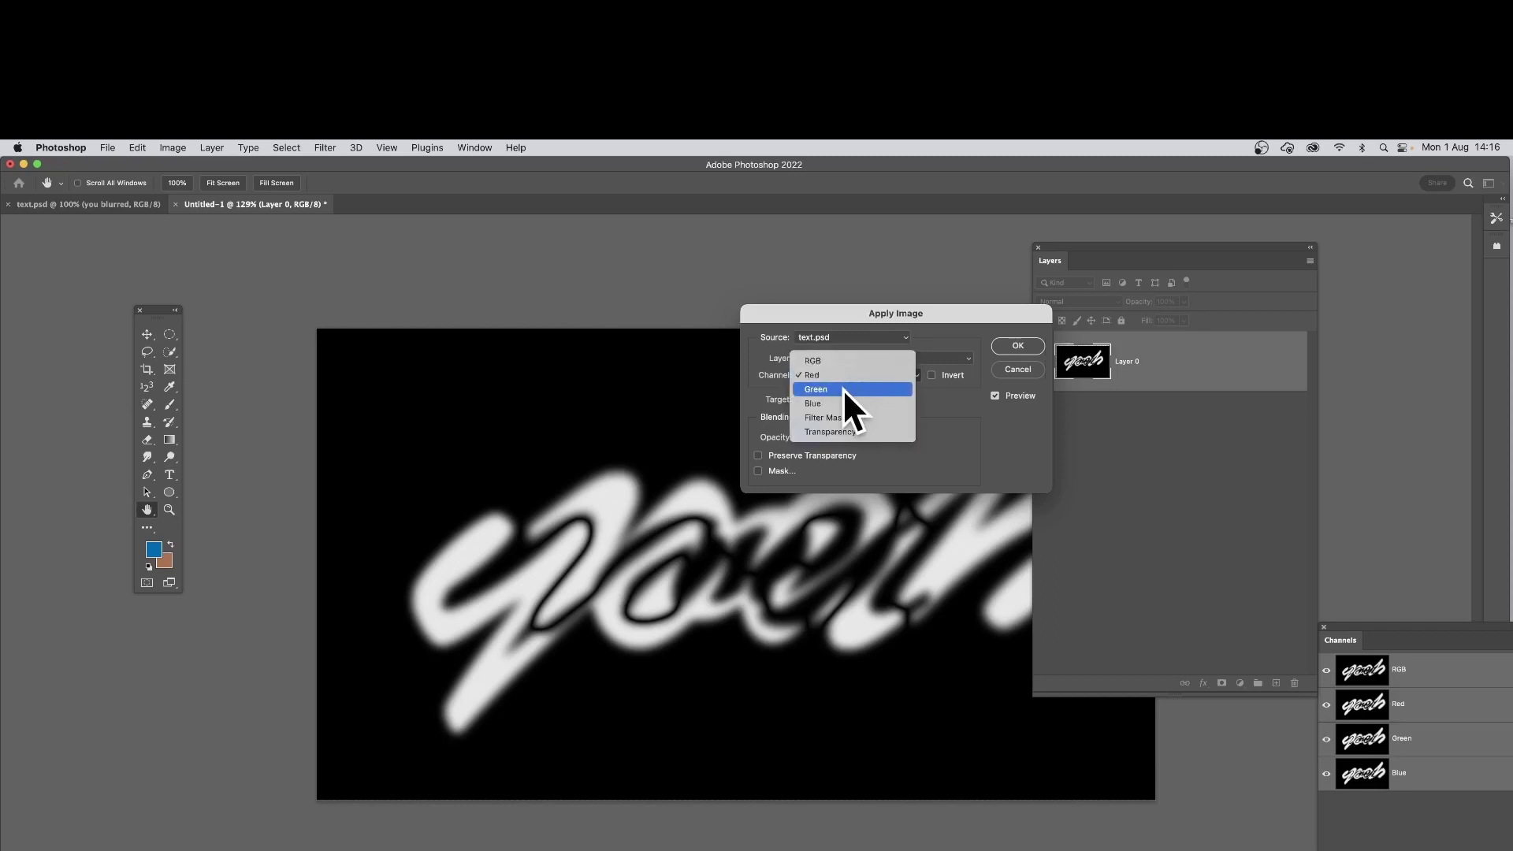
pyautogui.click(844, 389)
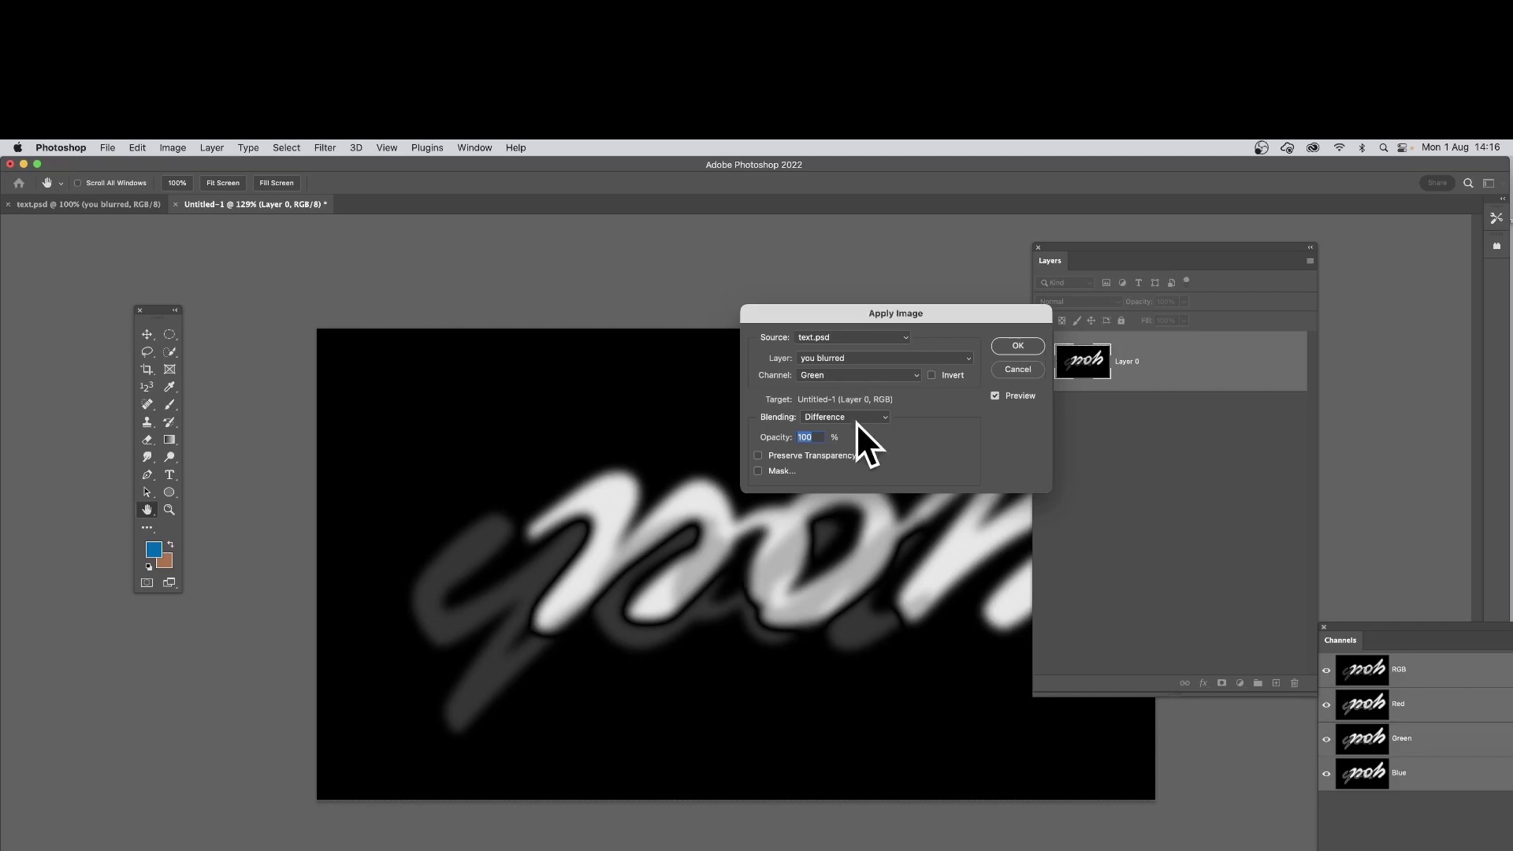
pyautogui.click(819, 375)
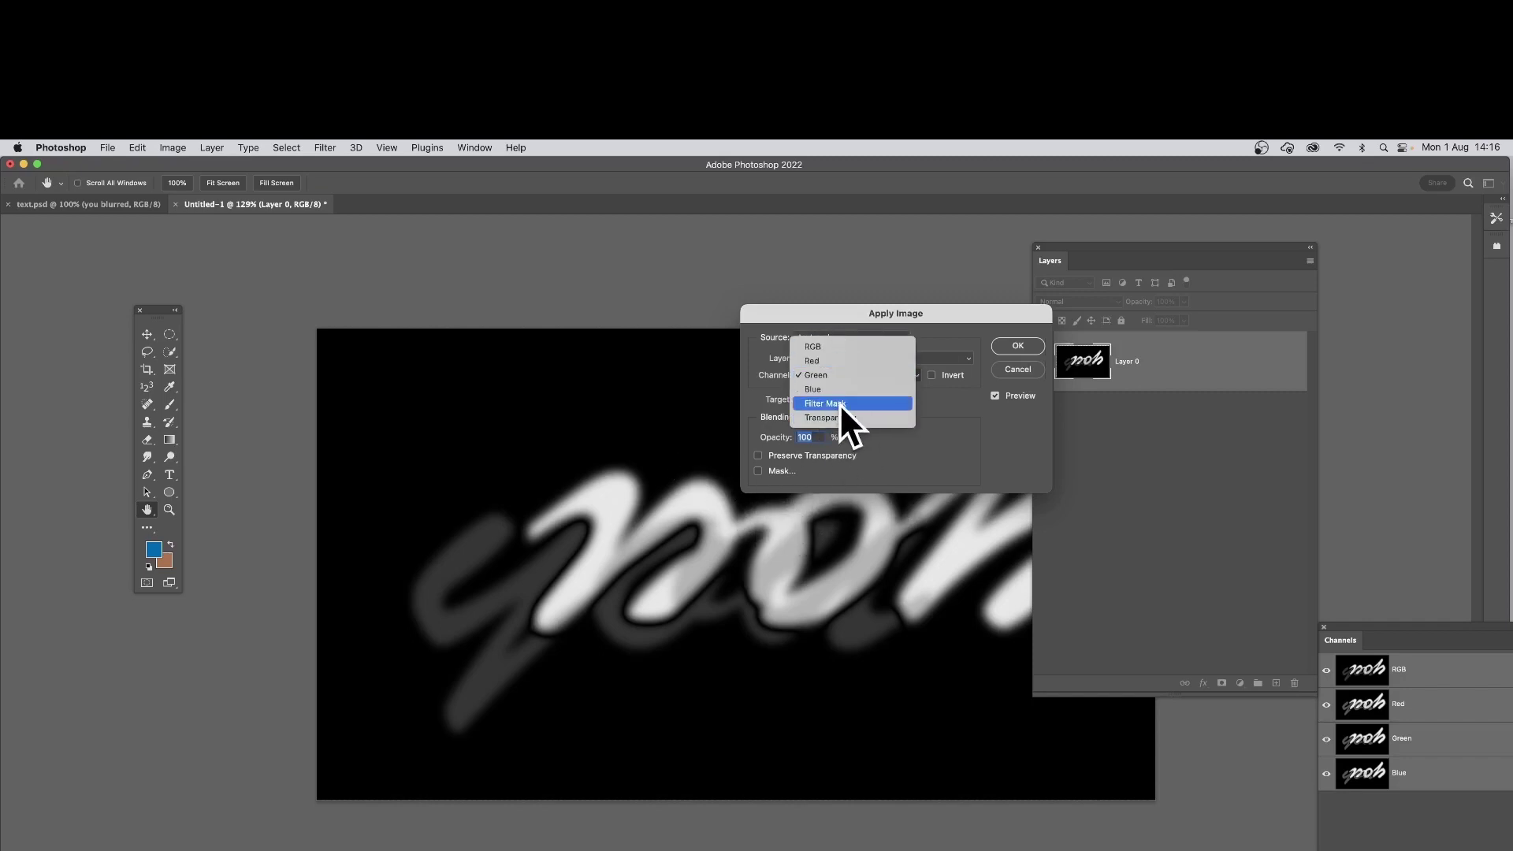
pyautogui.click(837, 392)
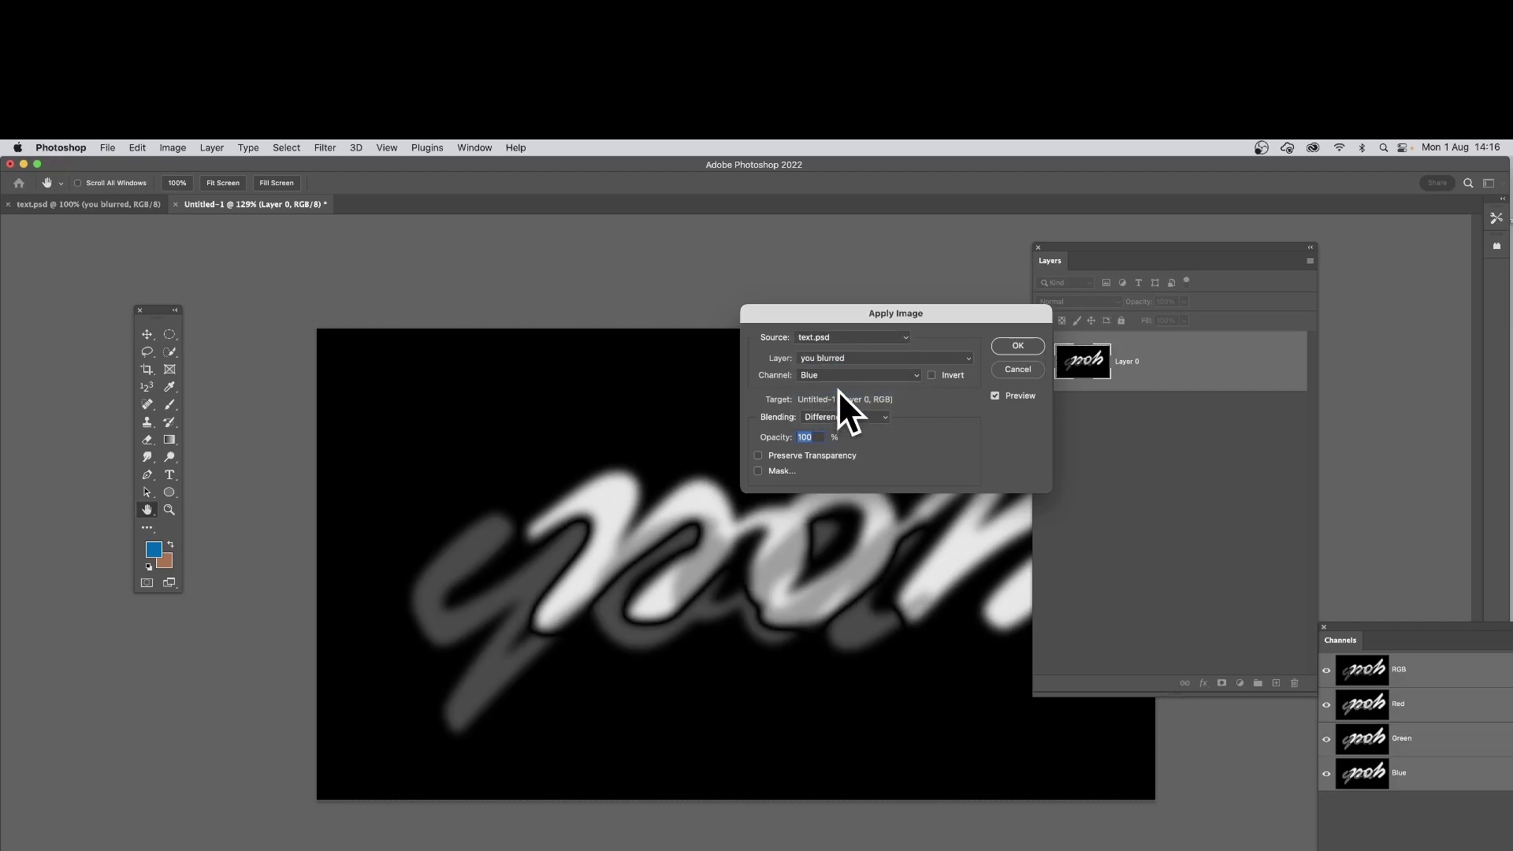
# Change the Apply Image source channel to RGB, apply the Difference blend of the you blurred layer and return to the Move tool.
pyautogui.click(830, 376)
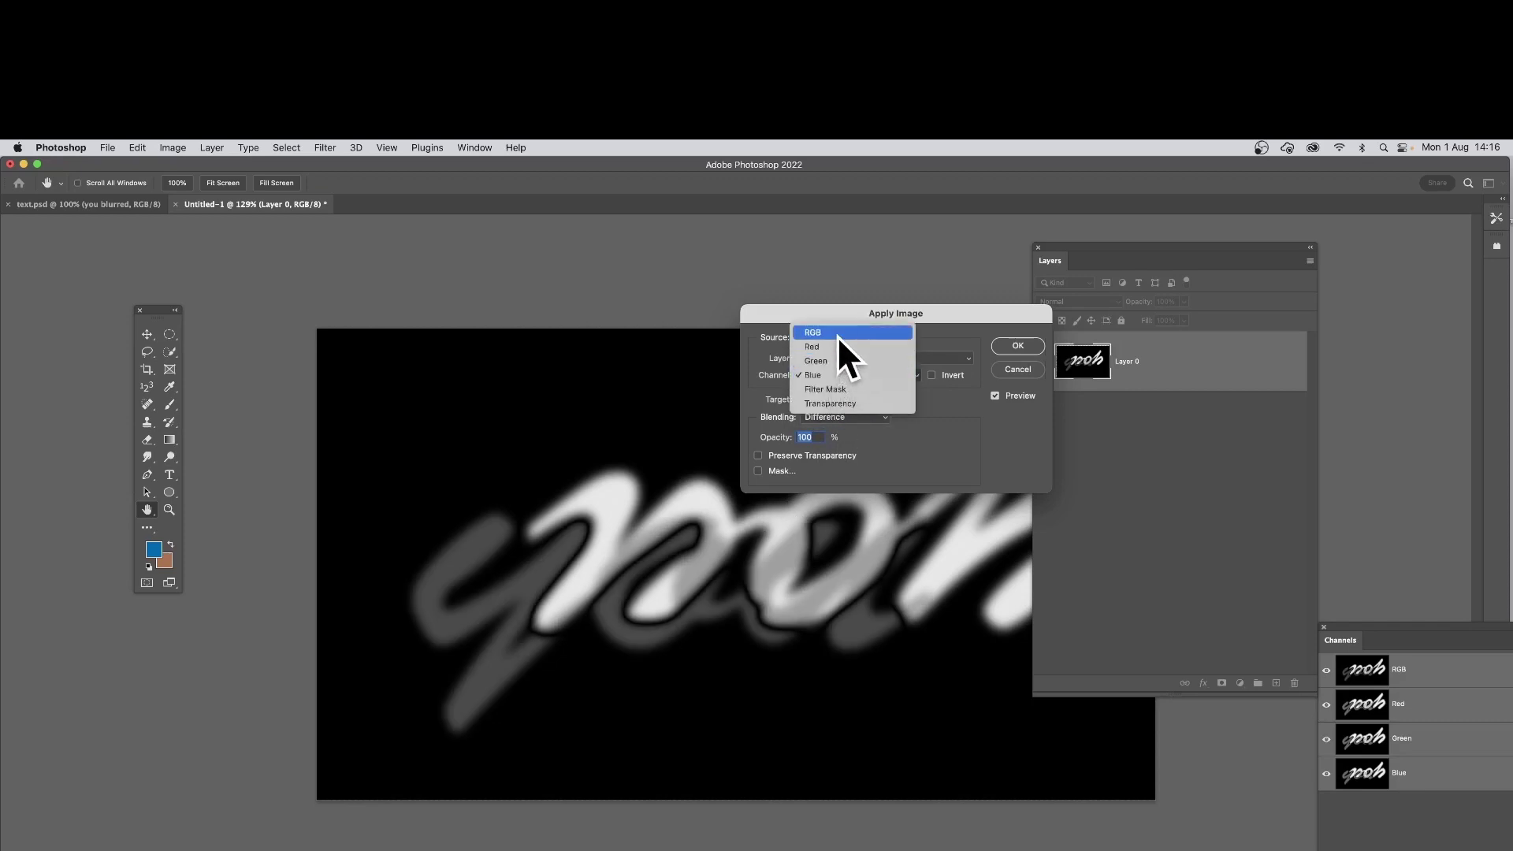
pyautogui.click(837, 335)
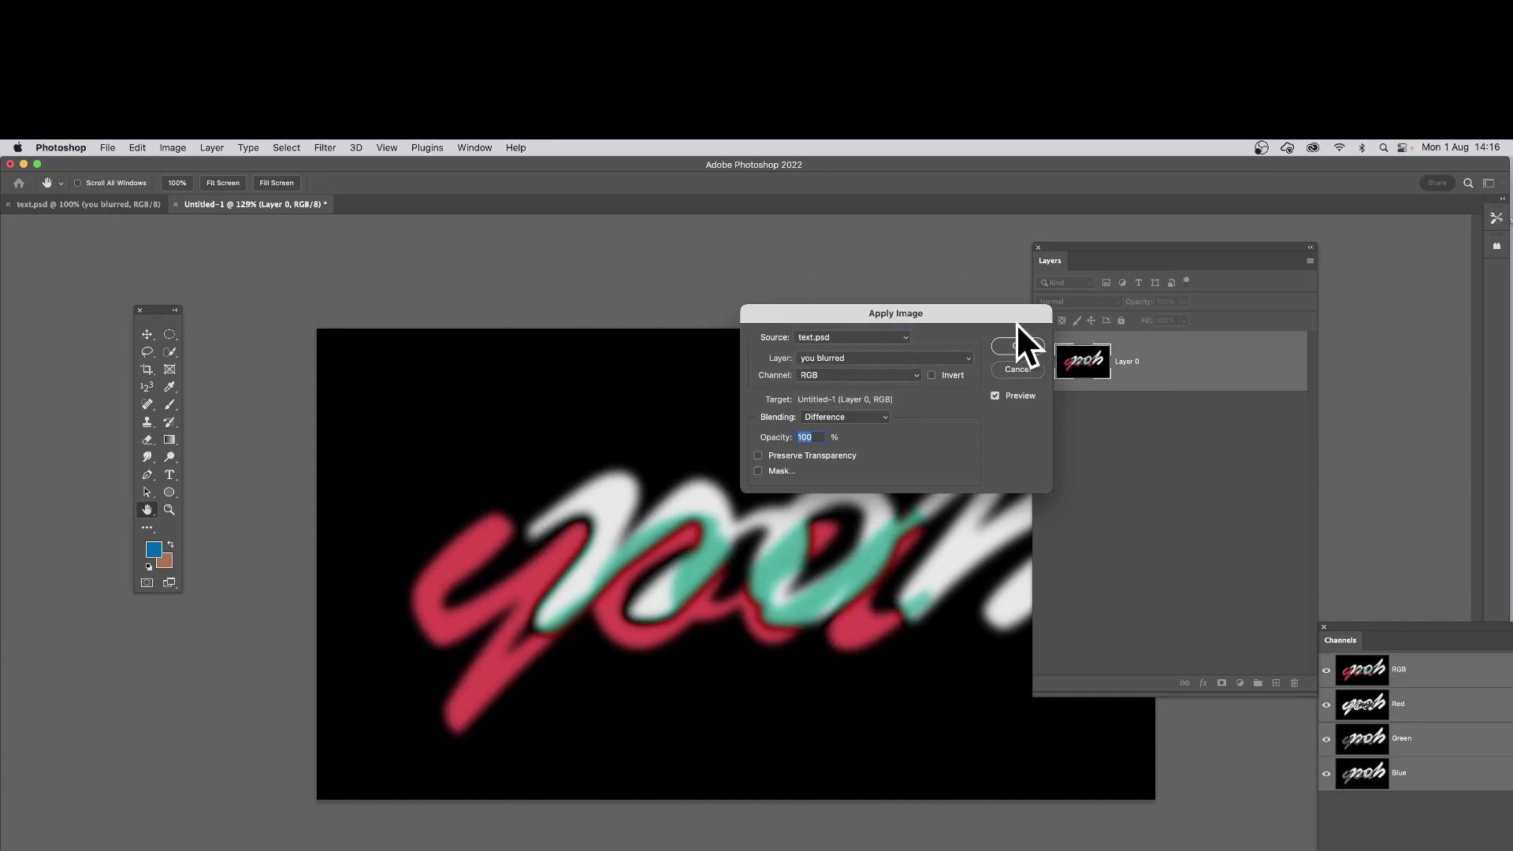
pyautogui.click(1018, 345)
pyautogui.press('v')
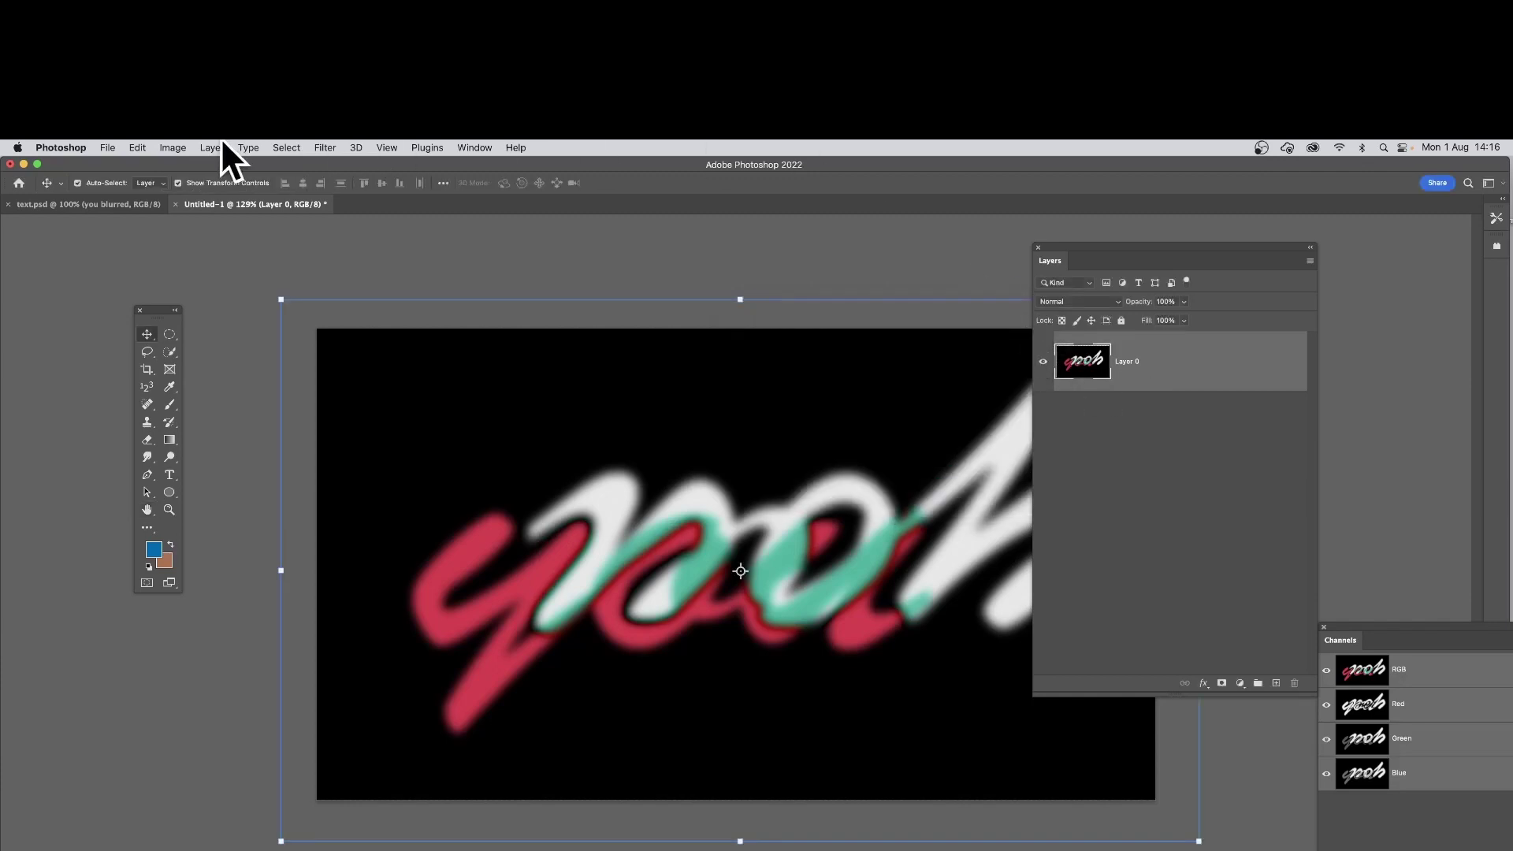
# Start another Apply Image on the combined text layer with the you blurred layer as source and Linear Light blending.
pyautogui.click(174, 147)
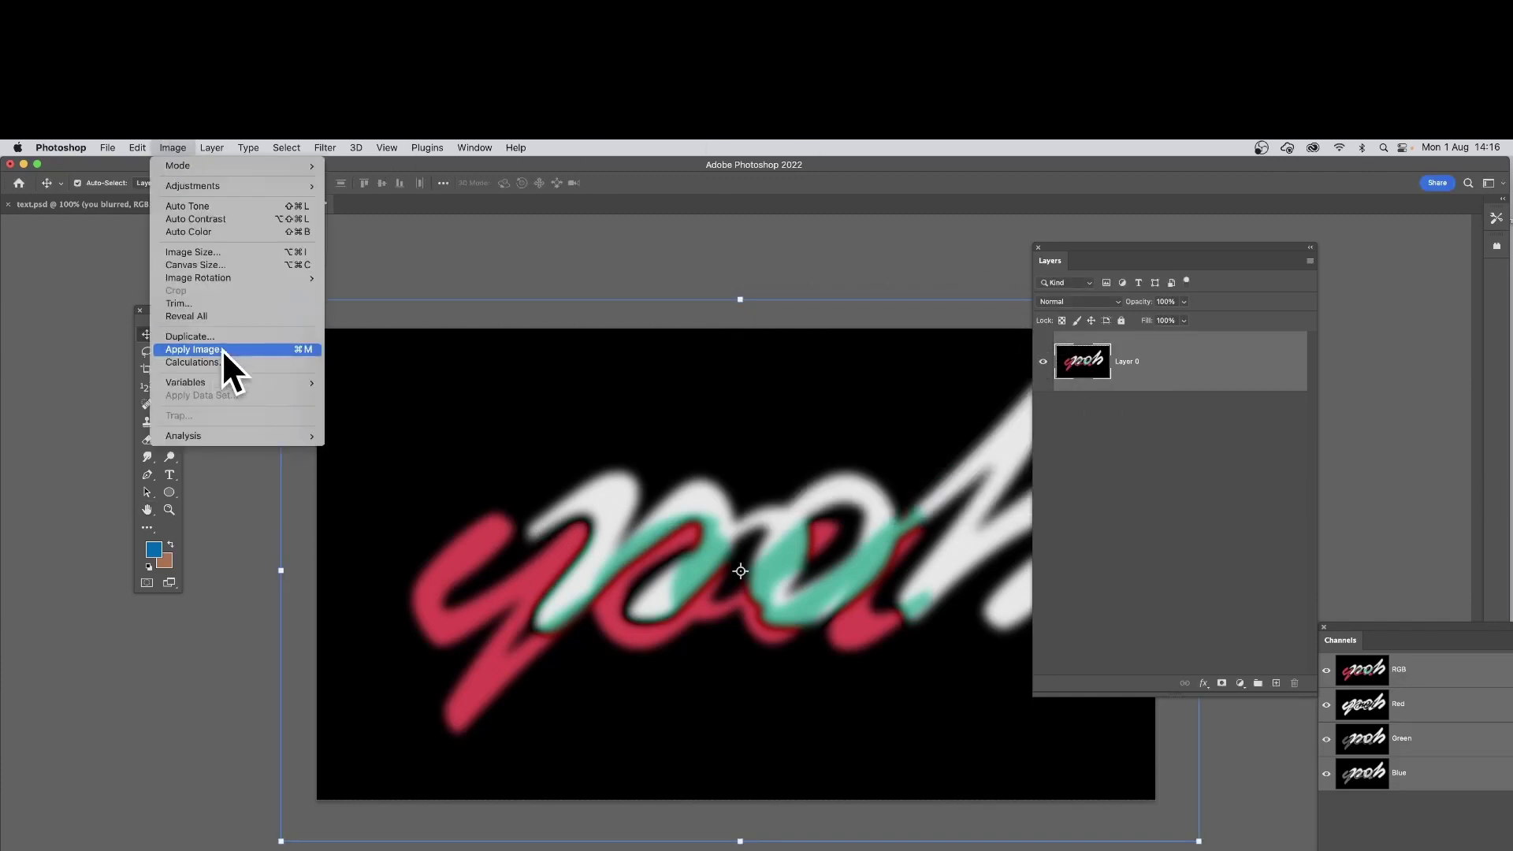
pyautogui.click(289, 349)
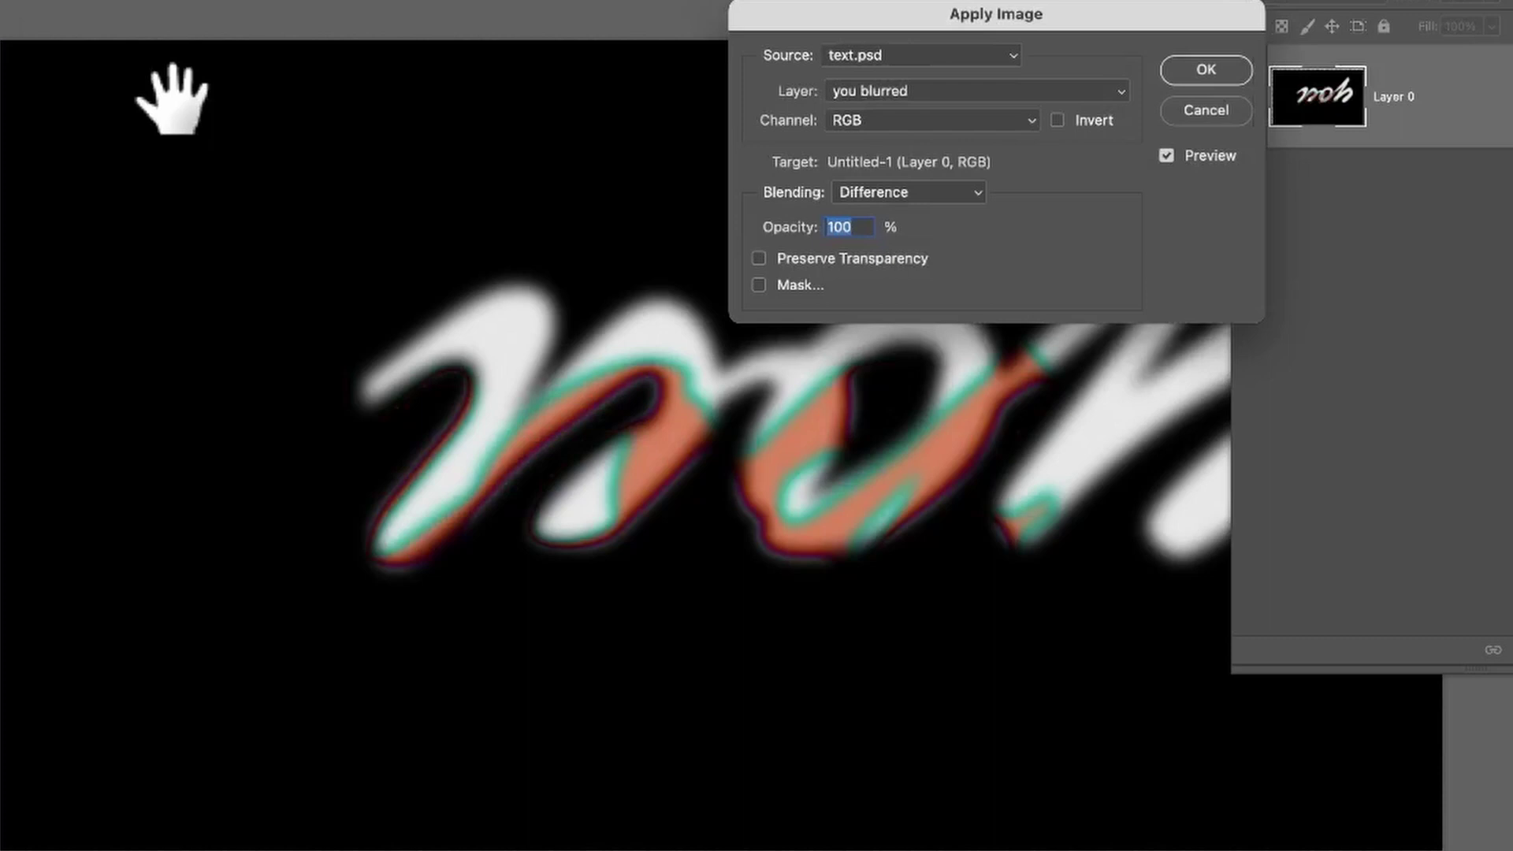
pyautogui.click(919, 196)
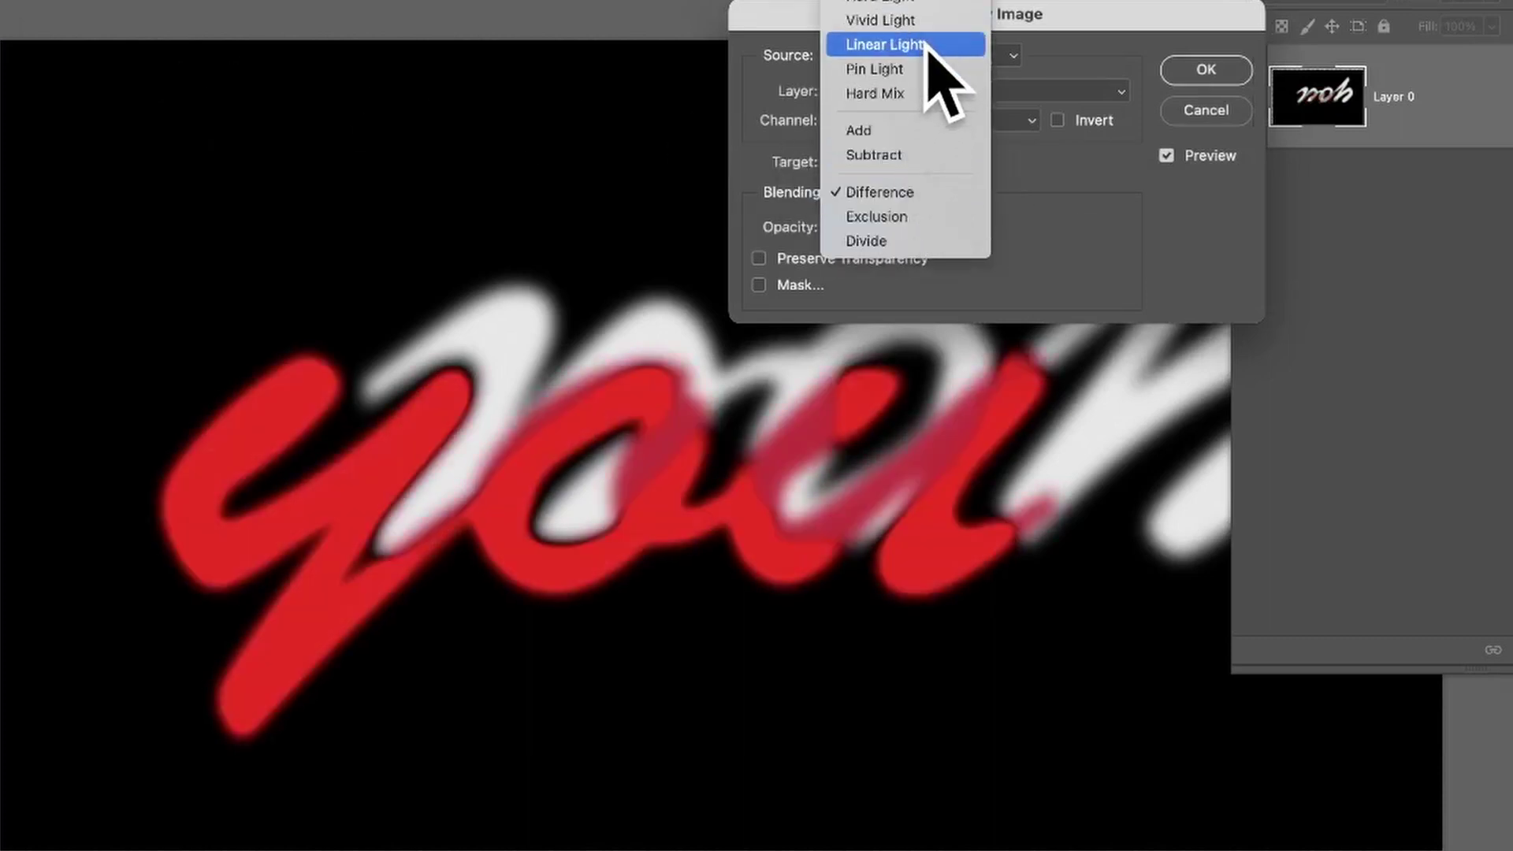
pyautogui.click(928, 46)
# Try DREAM, fly and fly copy as the Apply Image source layer, then choose the original Lorem ipsum layer ending in "sed d".
pyautogui.click(924, 91)
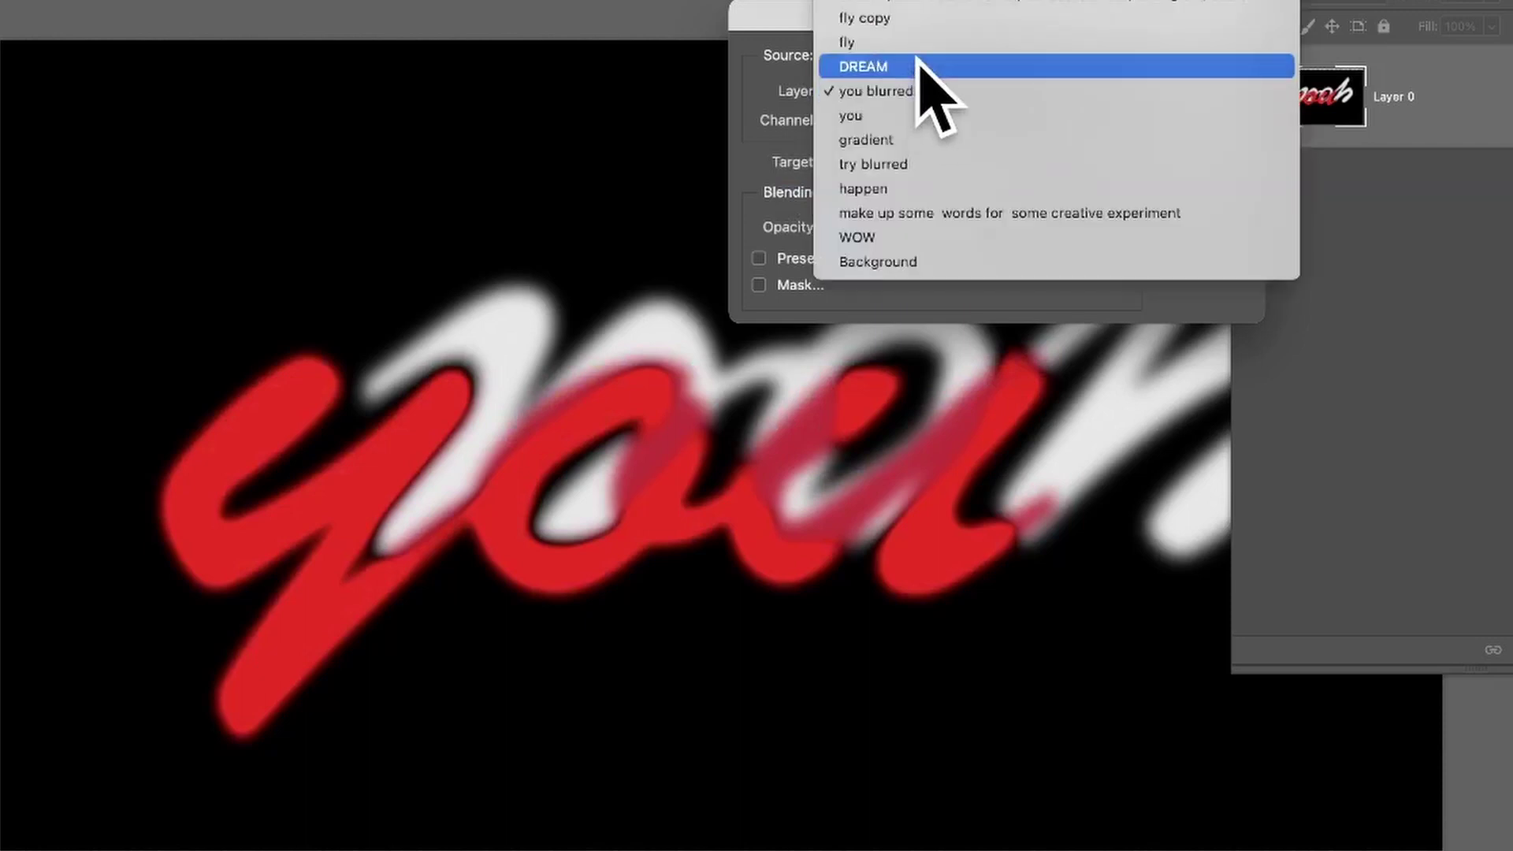
pyautogui.click(917, 62)
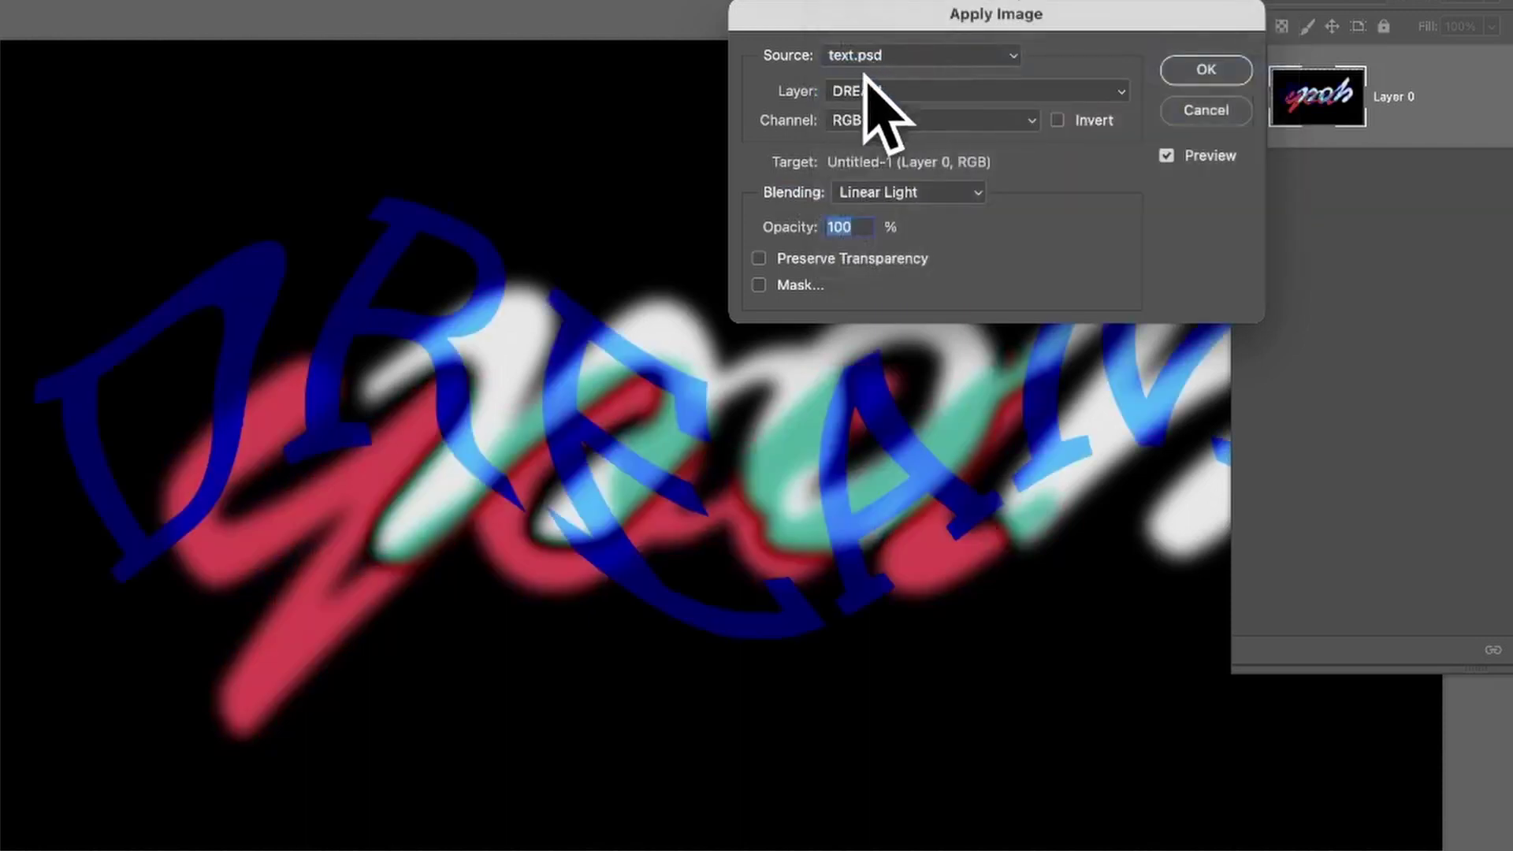
pyautogui.click(914, 93)
pyautogui.click(917, 63)
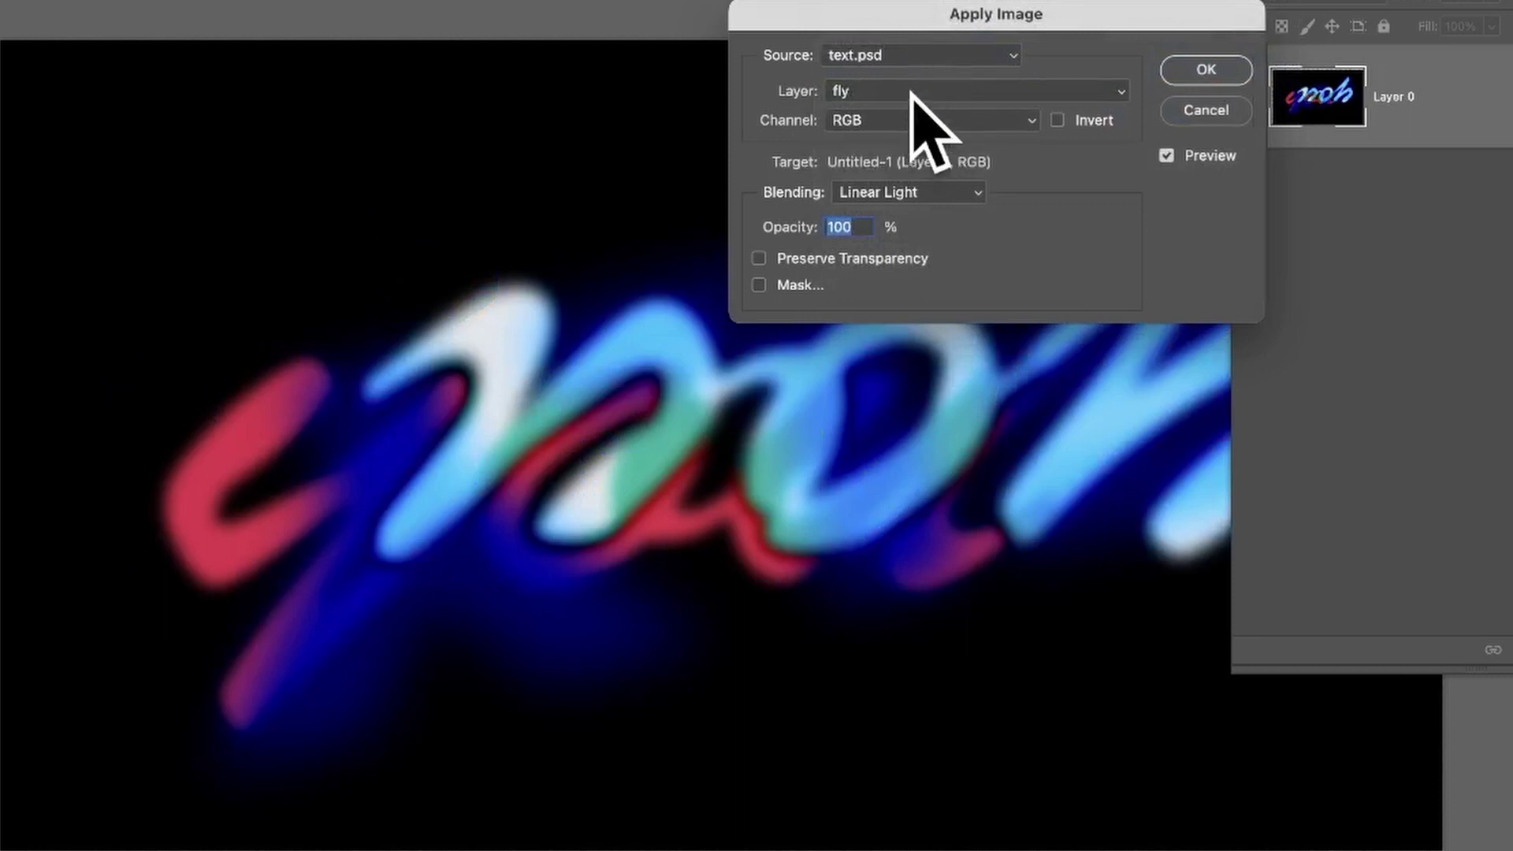
pyautogui.click(912, 95)
pyautogui.click(916, 67)
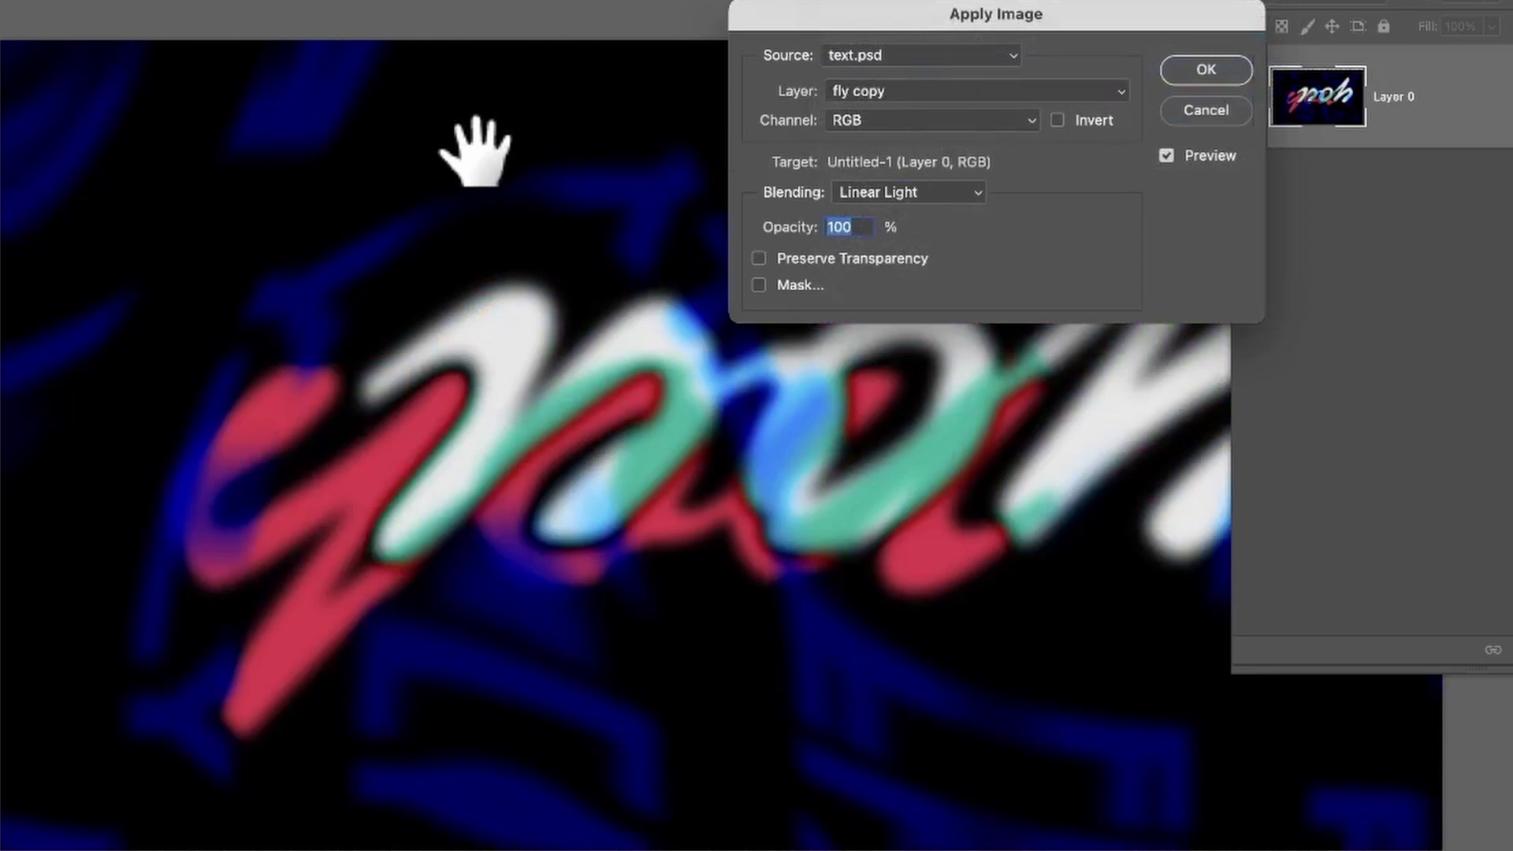
pyautogui.click(919, 90)
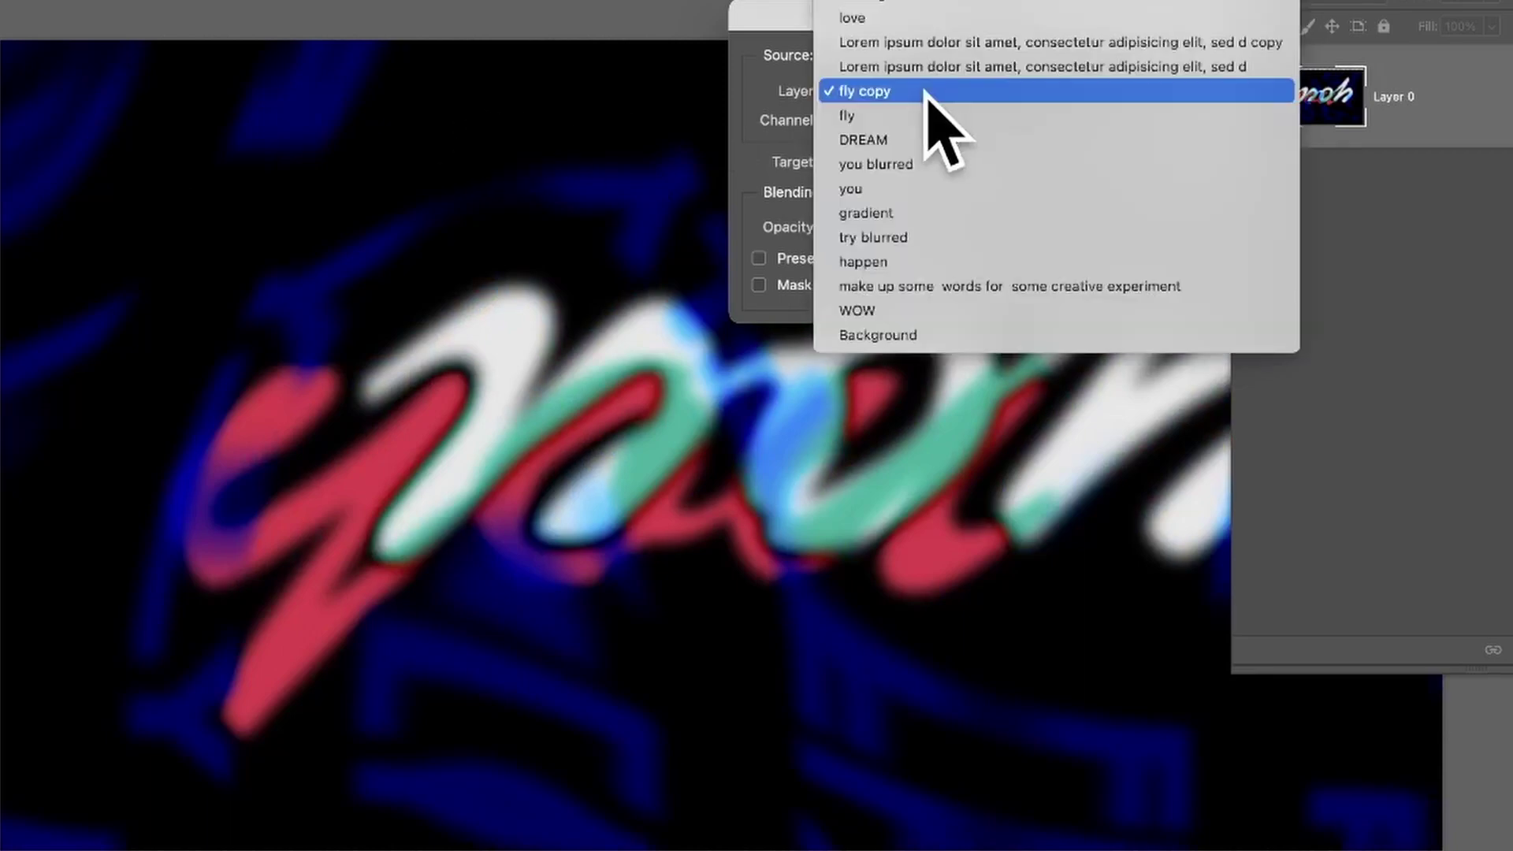
pyautogui.click(922, 68)
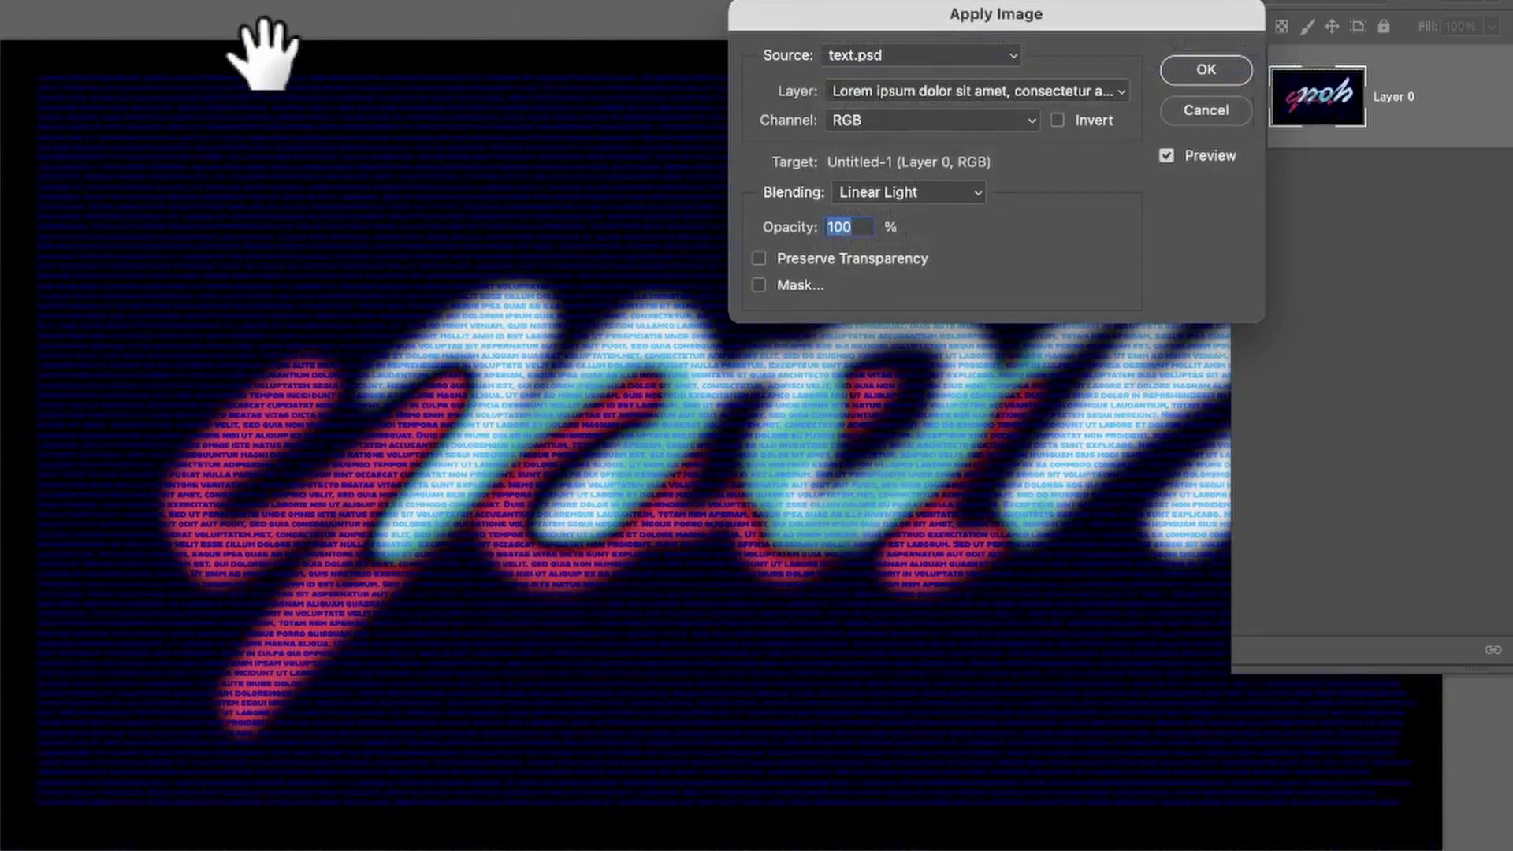
# Switch the Lorem ipsum blend to Add, lower its offset to -40 and apply it to the layer.
pyautogui.click(906, 196)
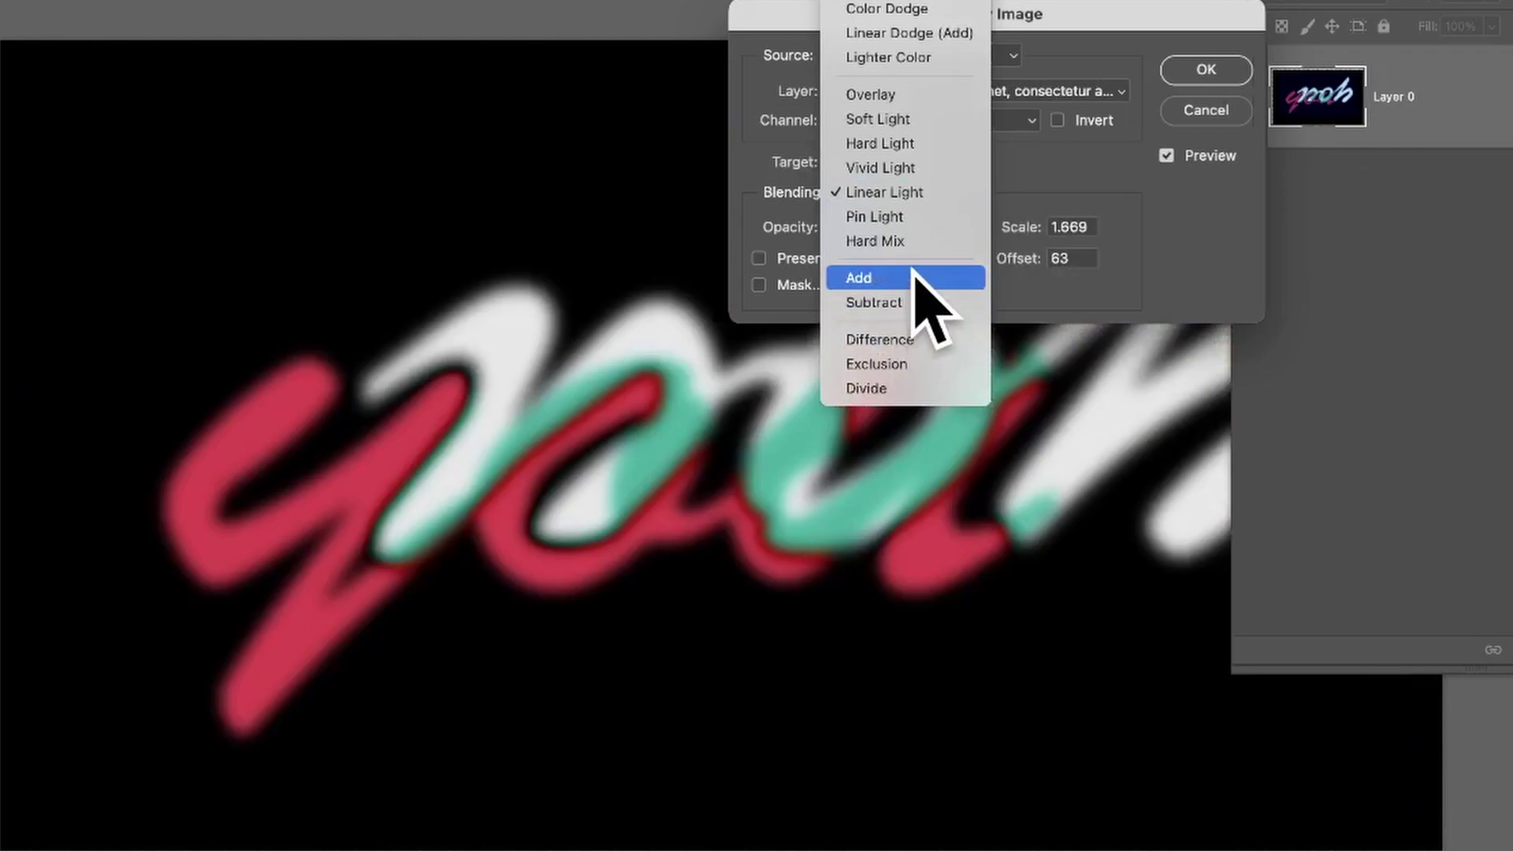
pyautogui.click(932, 307)
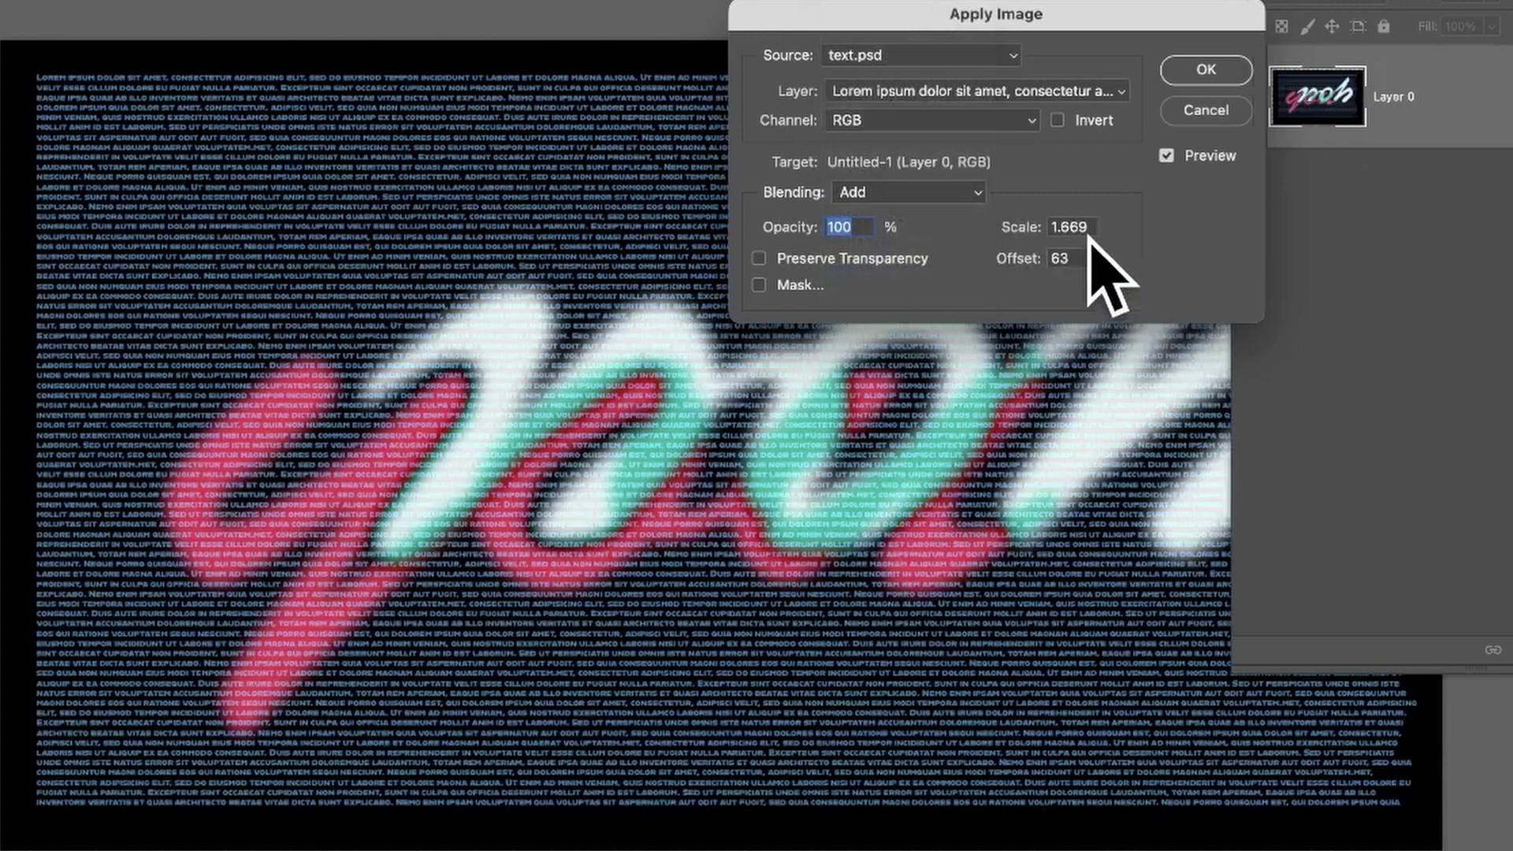
pyautogui.moveTo(1014, 260); pyautogui.dragTo(938, 262)
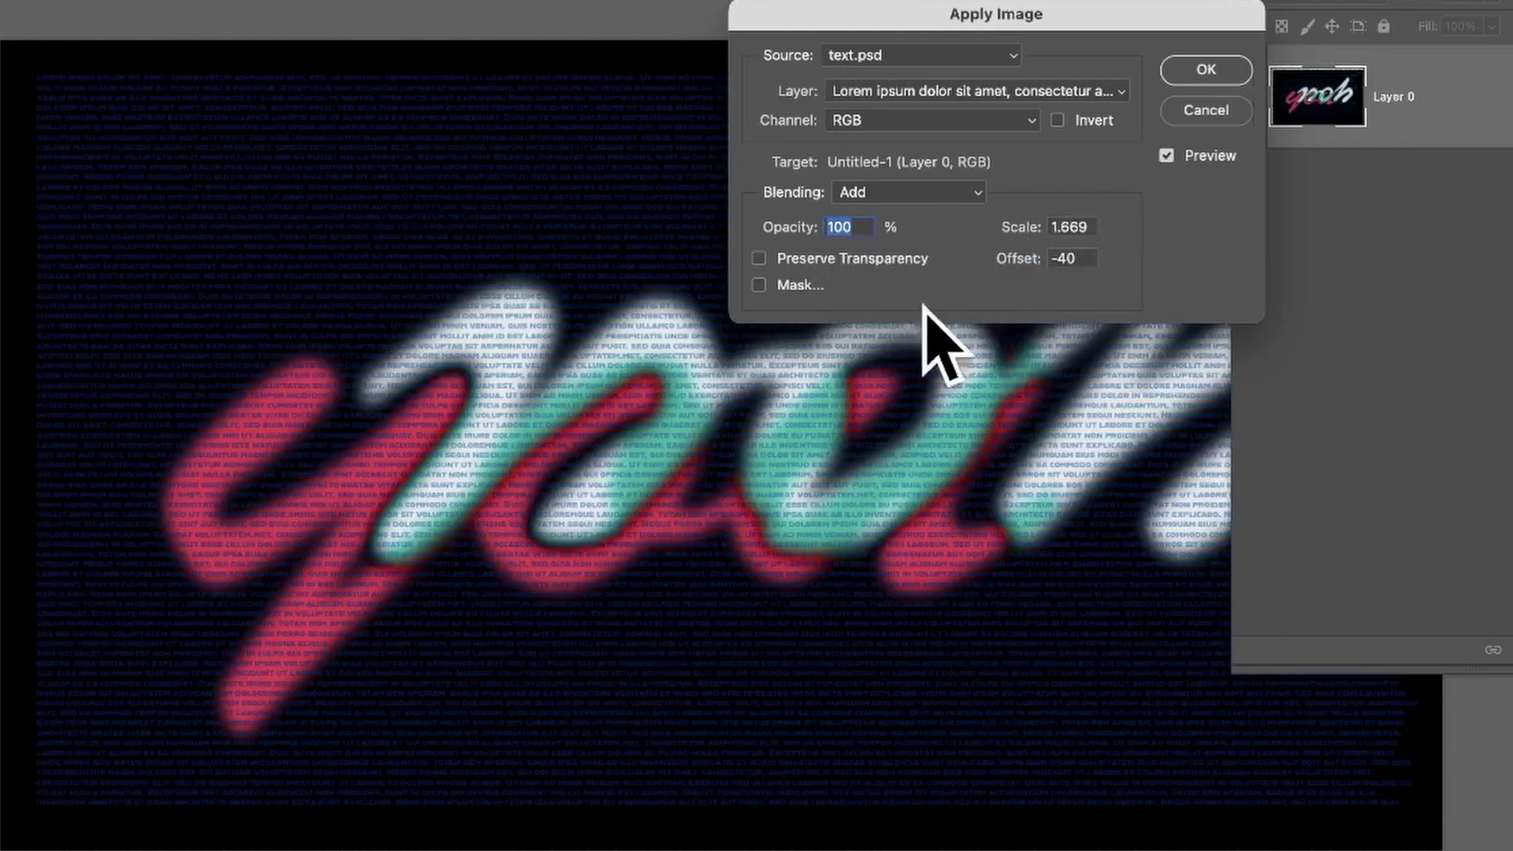
pyautogui.click(873, 195)
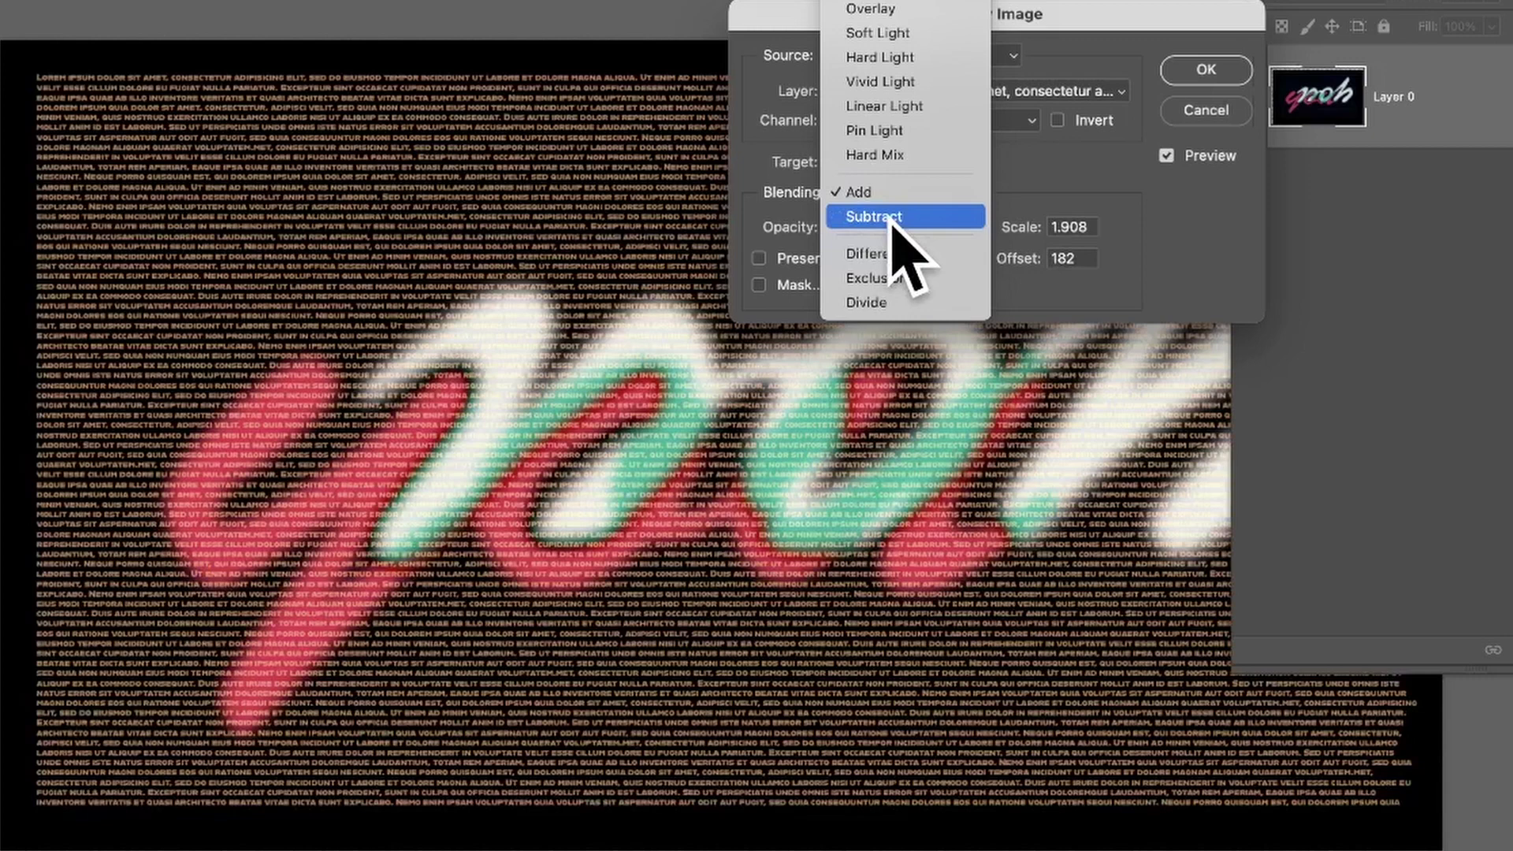
pyautogui.click(1043, 186)
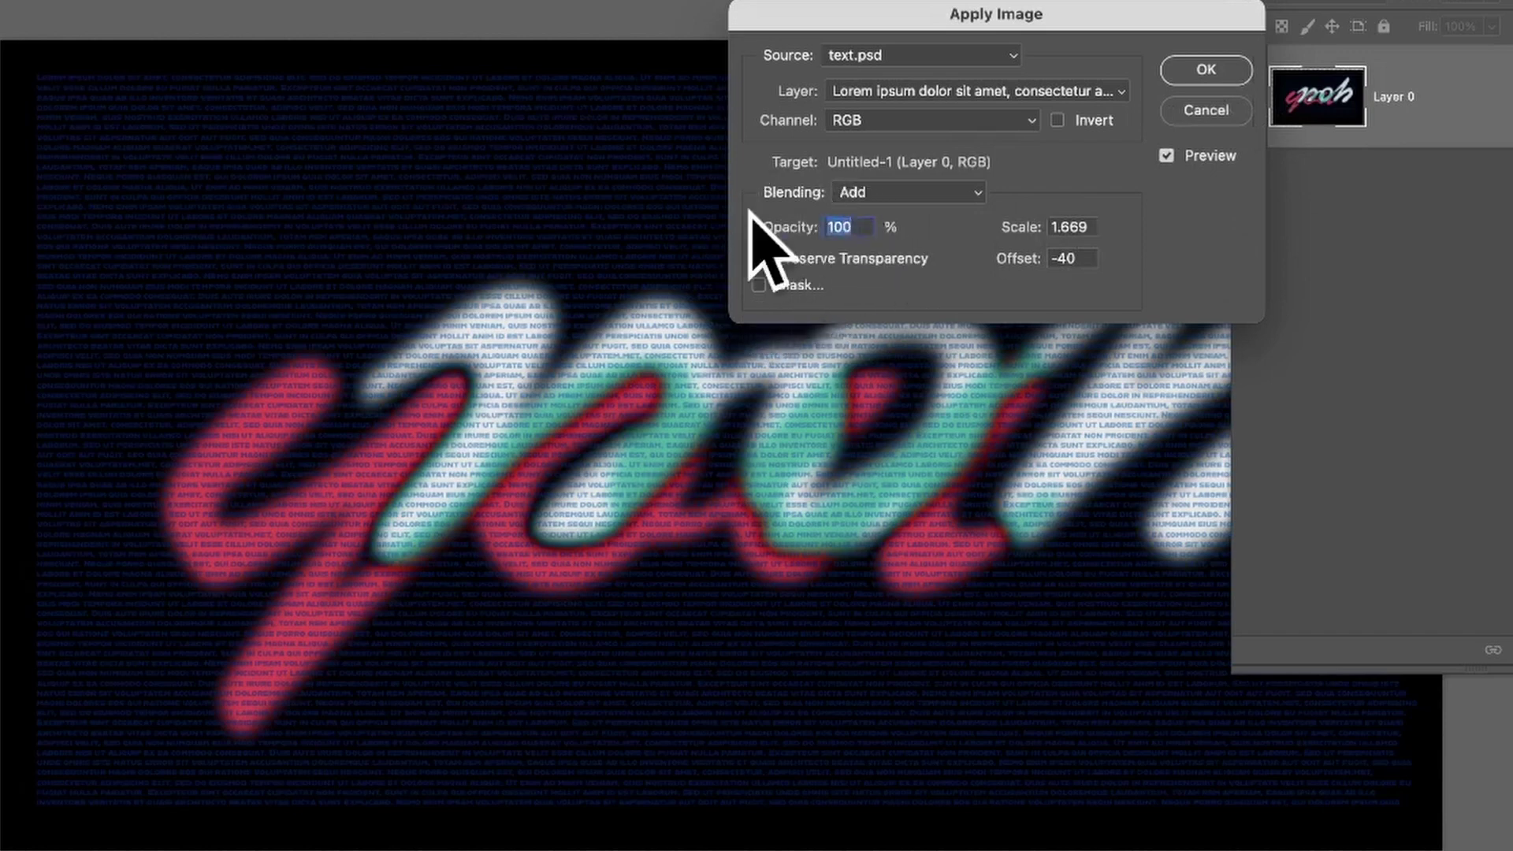
pyautogui.click(1206, 69)
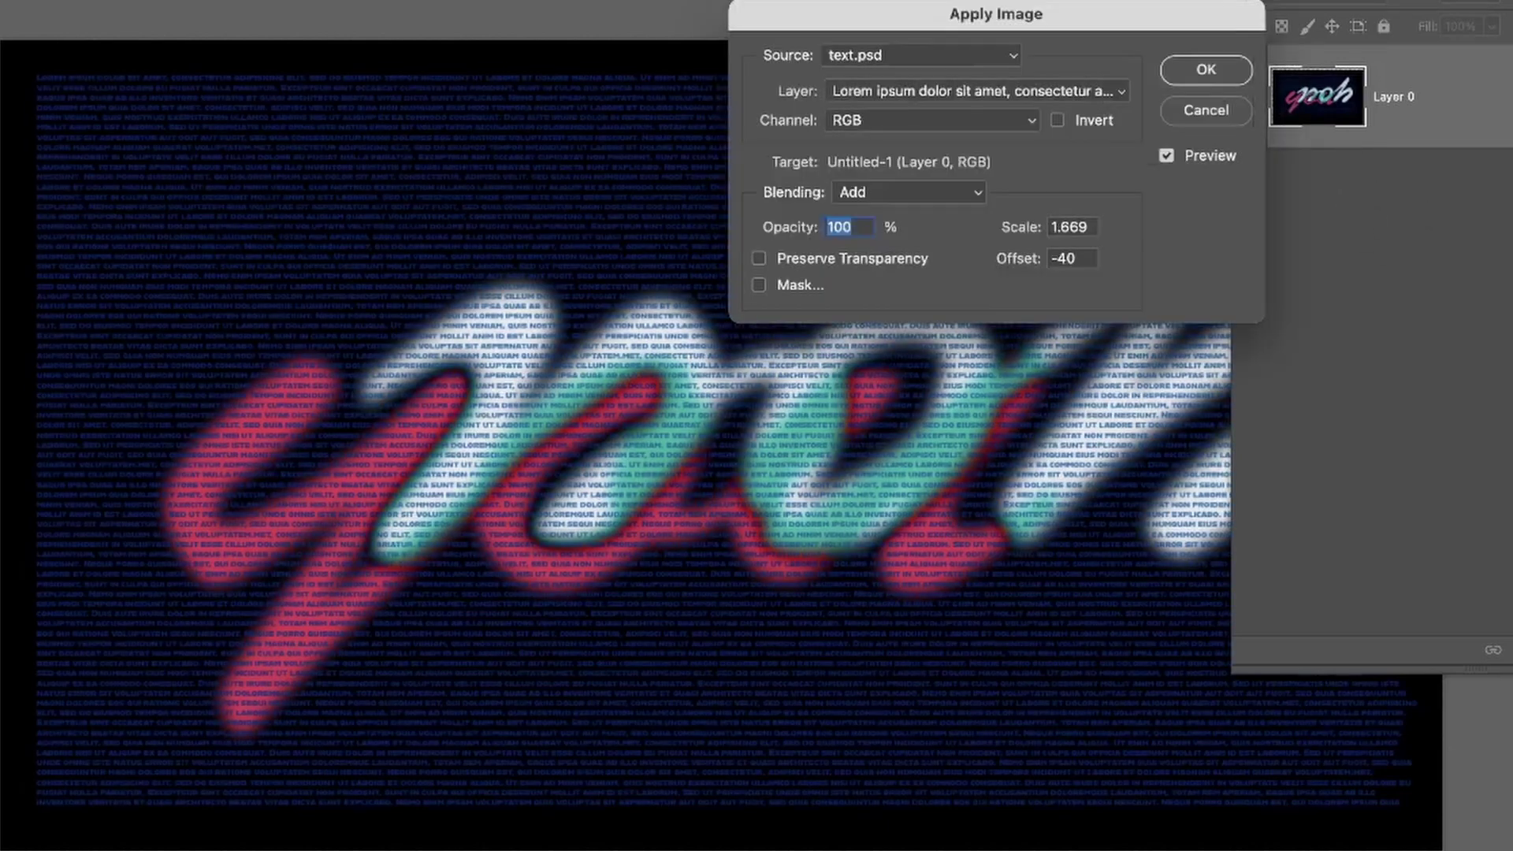
# Set the next Apply Image to use the gradient layer's RGB channel as source with Difference blending.
pyautogui.click(938, 91)
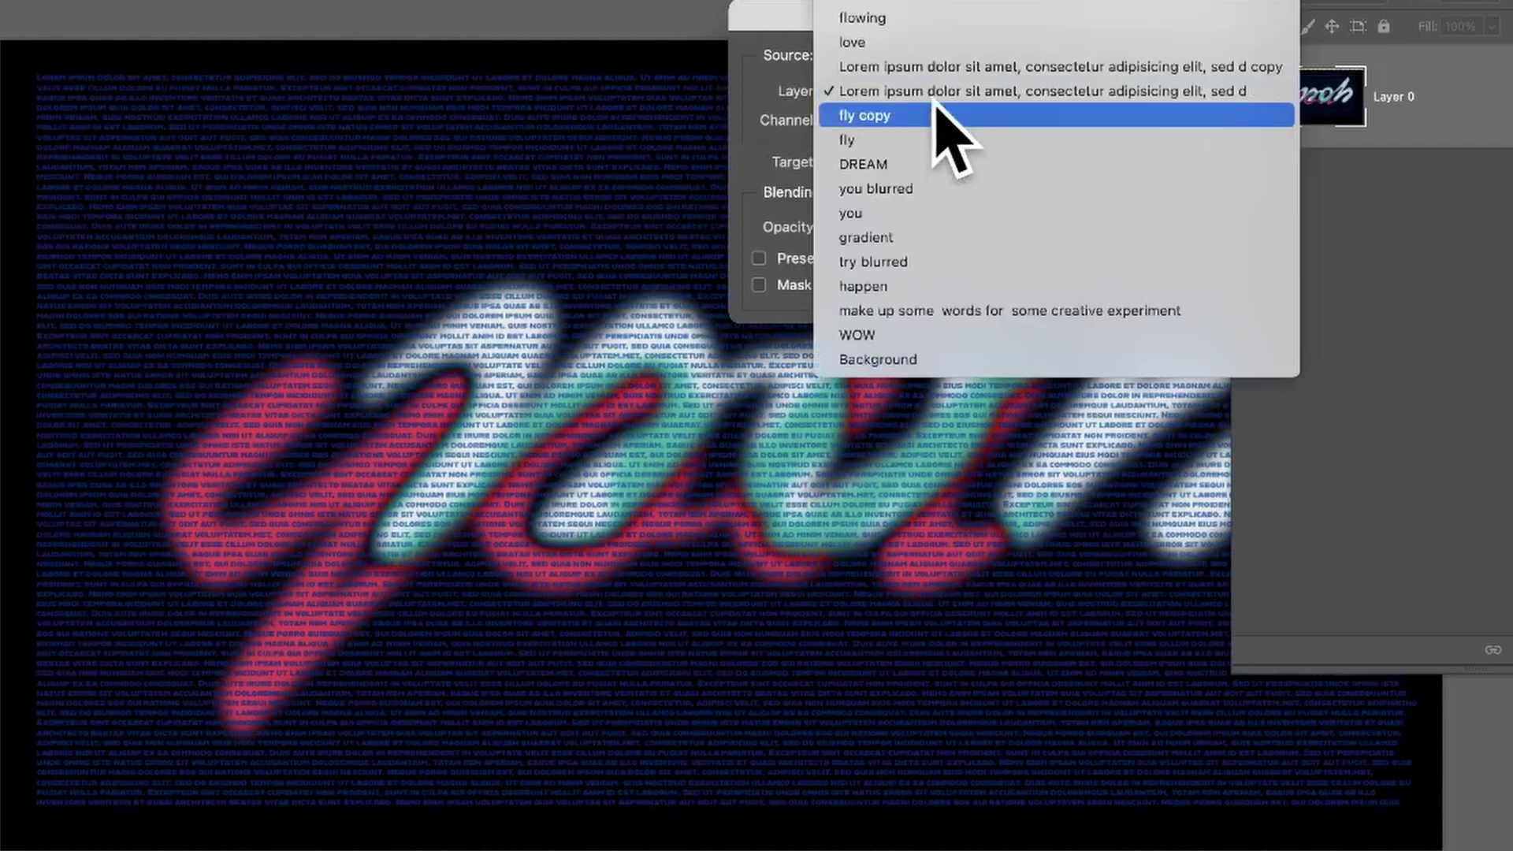
pyautogui.click(913, 236)
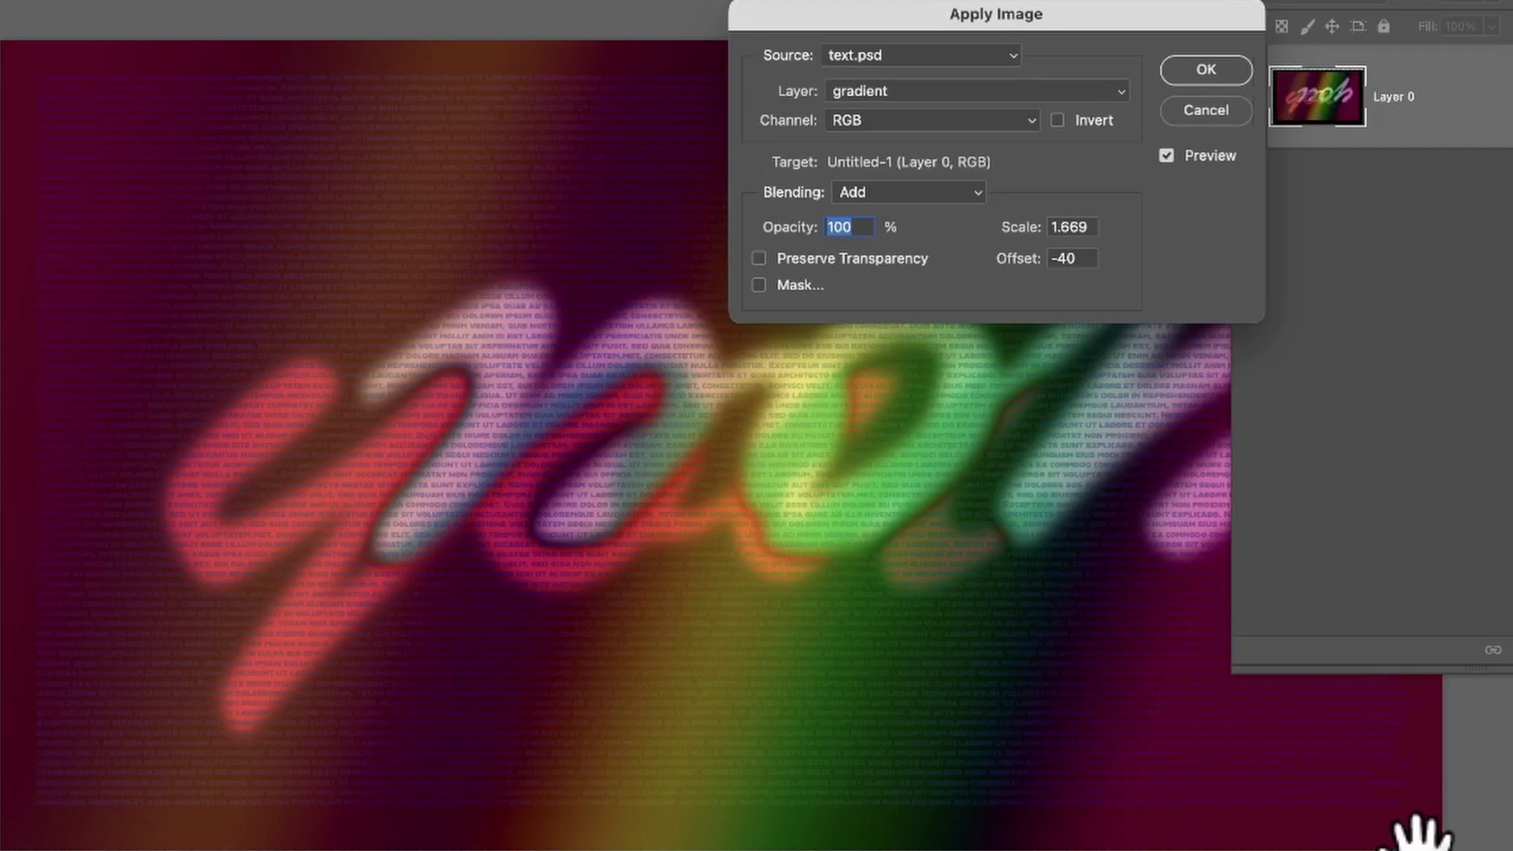
pyautogui.click(904, 197)
pyautogui.click(911, 252)
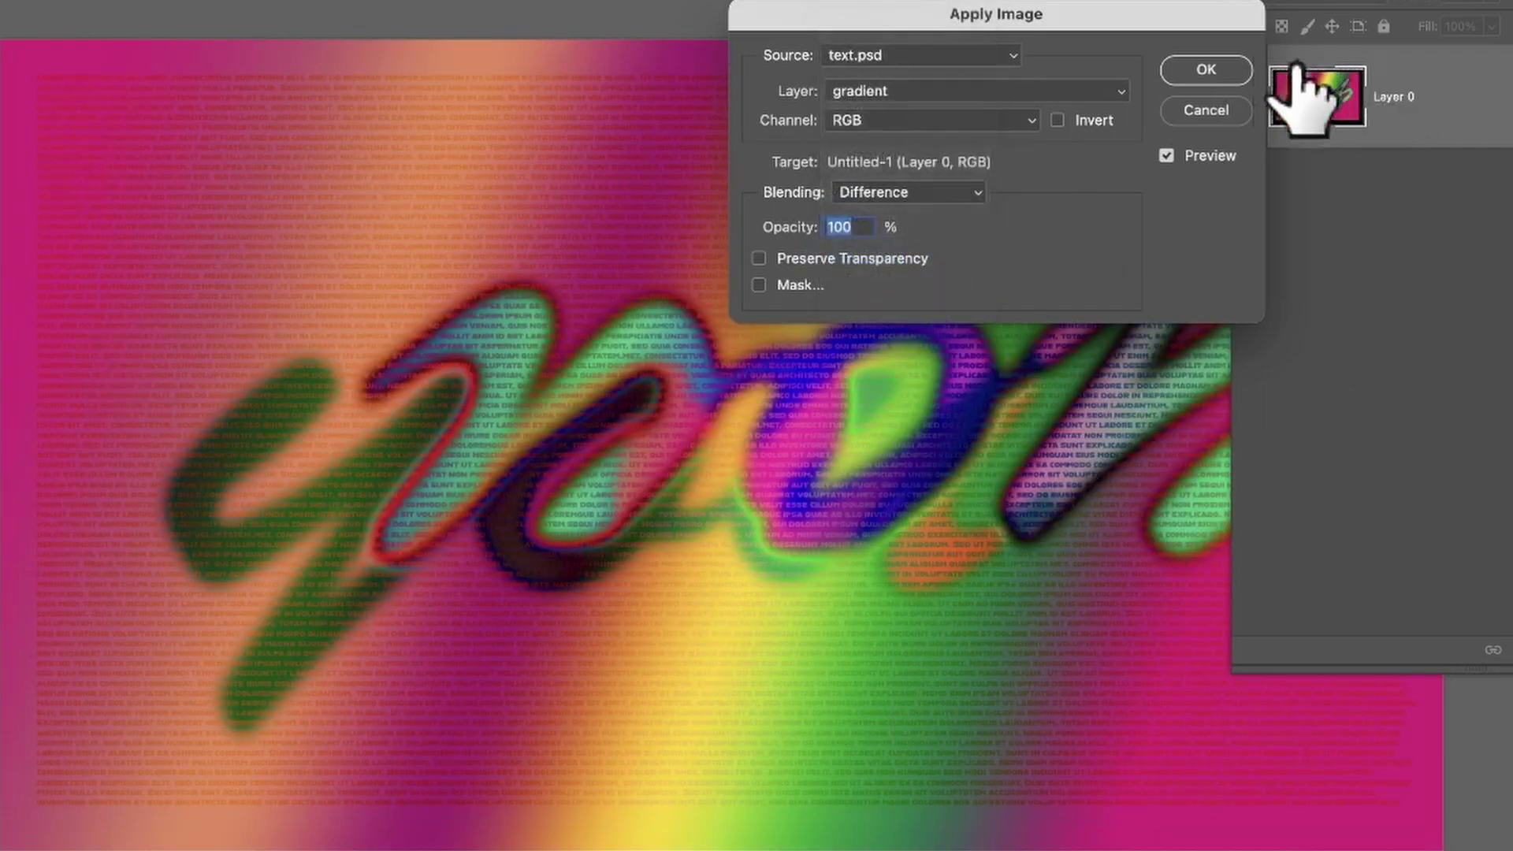
# Compare the gradient layer's Red, Green and Blue source channels, settle on Green, and toggle Invert on and back off.
pyautogui.click(900, 119)
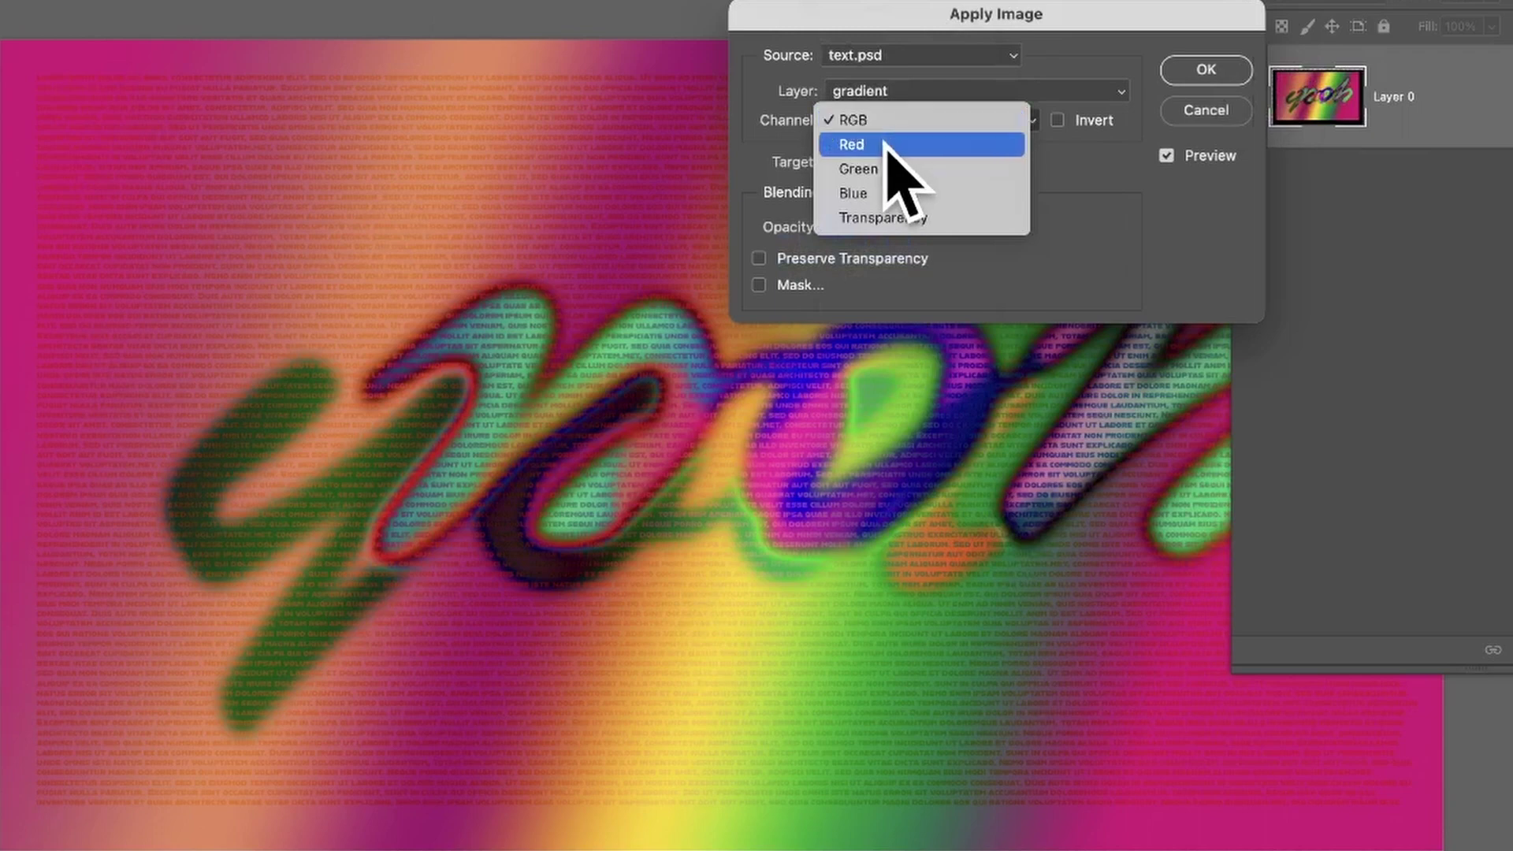
pyautogui.click(899, 145)
pyautogui.click(914, 120)
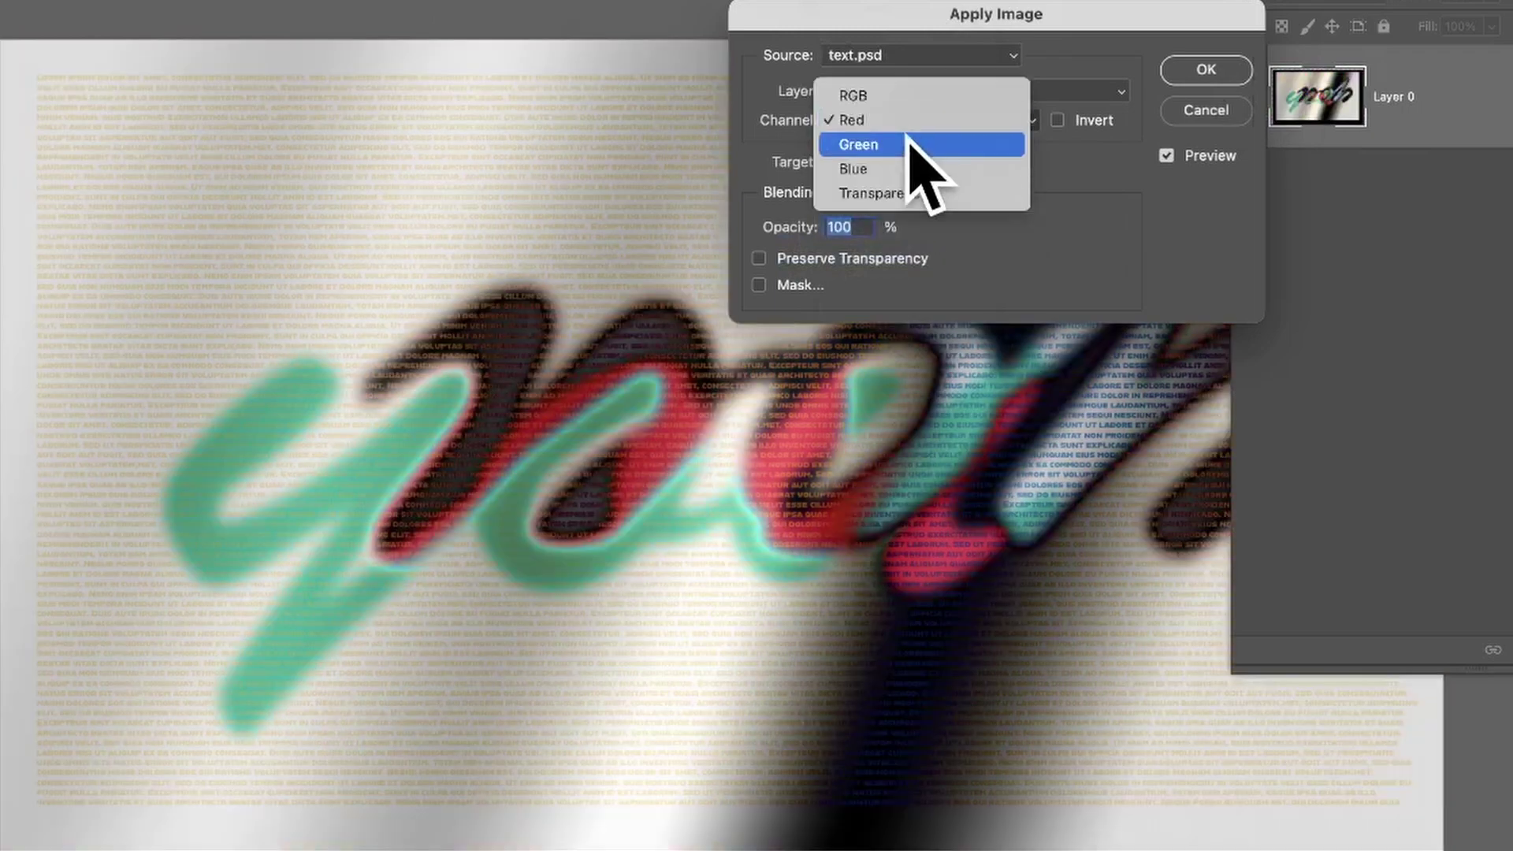
pyautogui.click(910, 144)
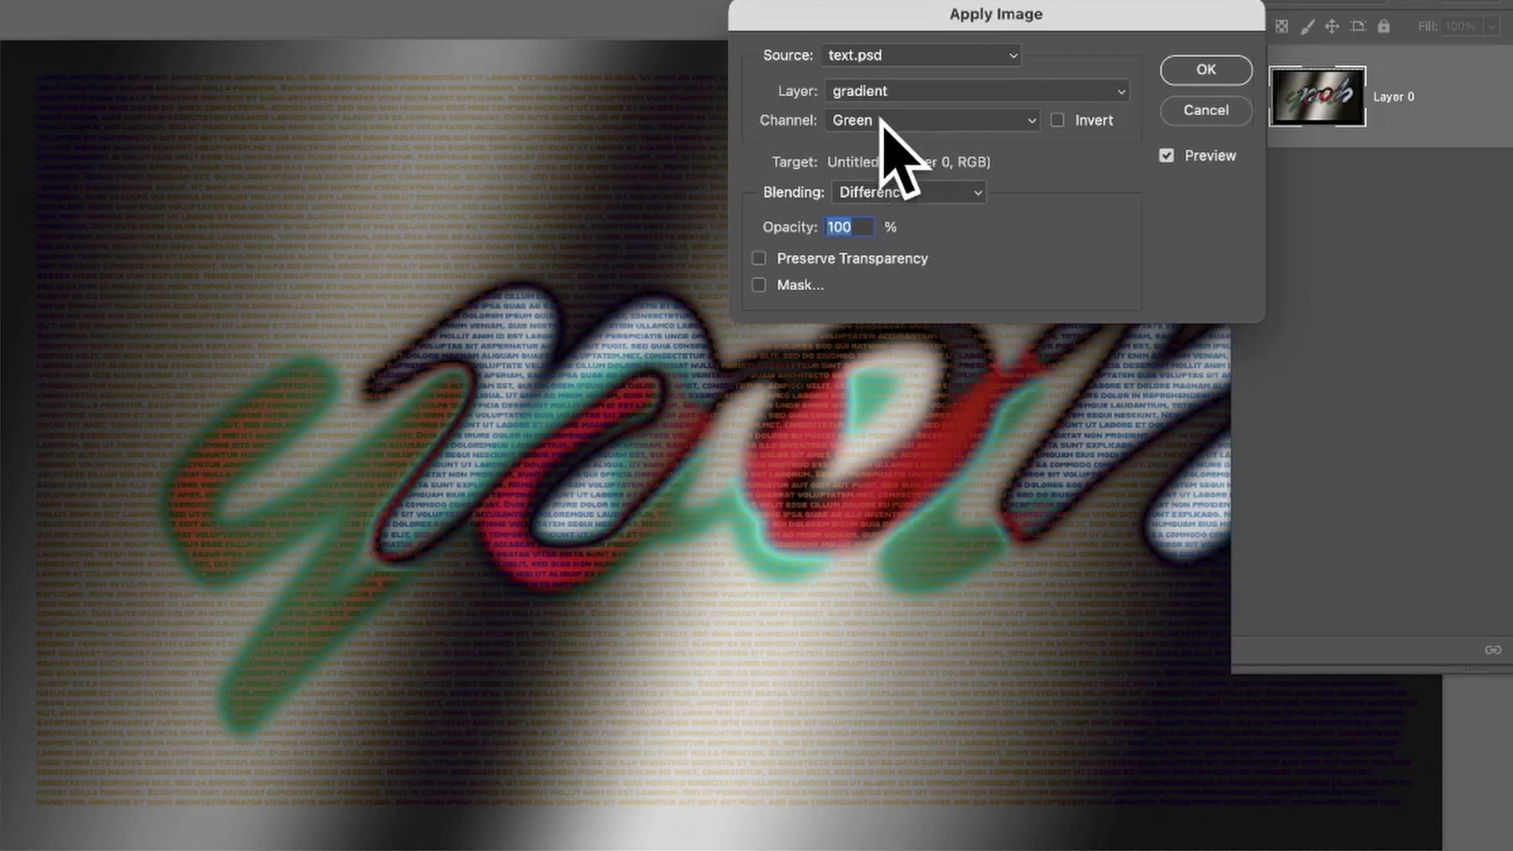
pyautogui.click(887, 122)
pyautogui.click(881, 143)
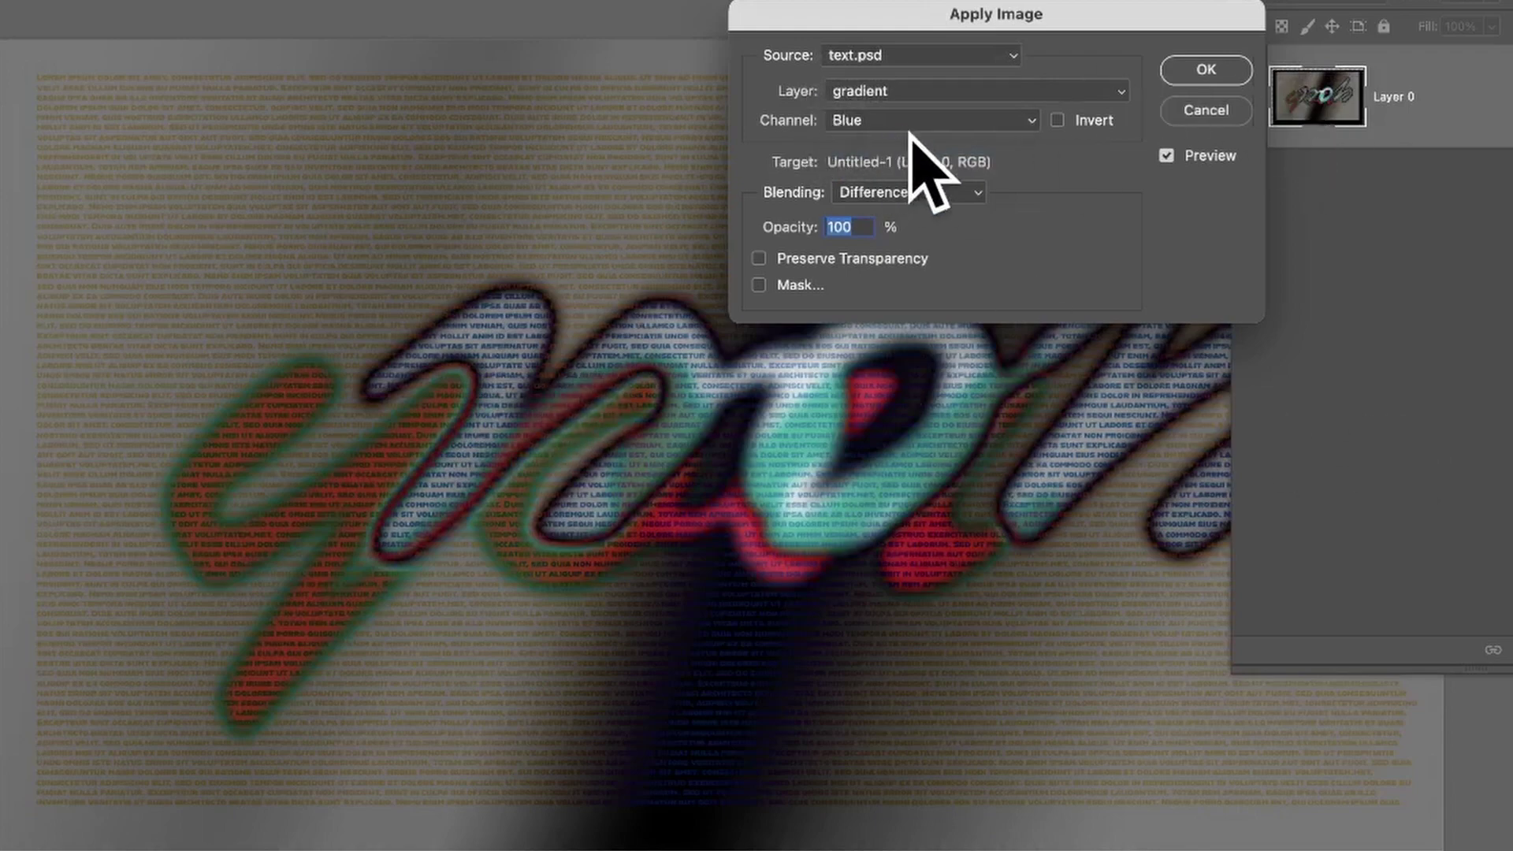
pyautogui.click(911, 130)
pyautogui.click(891, 95)
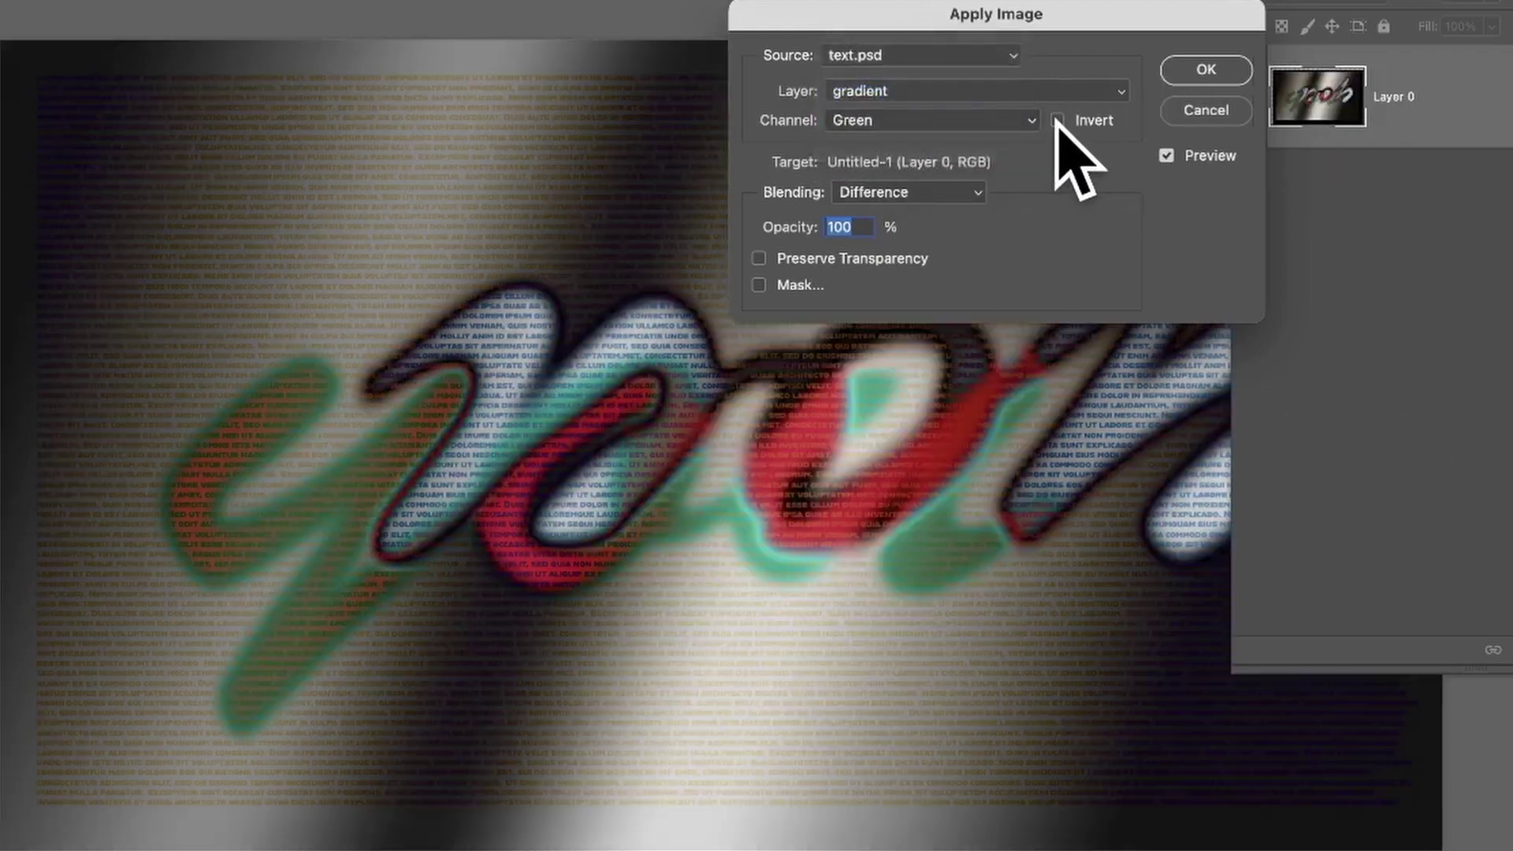
pyautogui.click(1056, 120)
pyautogui.click(1056, 120)
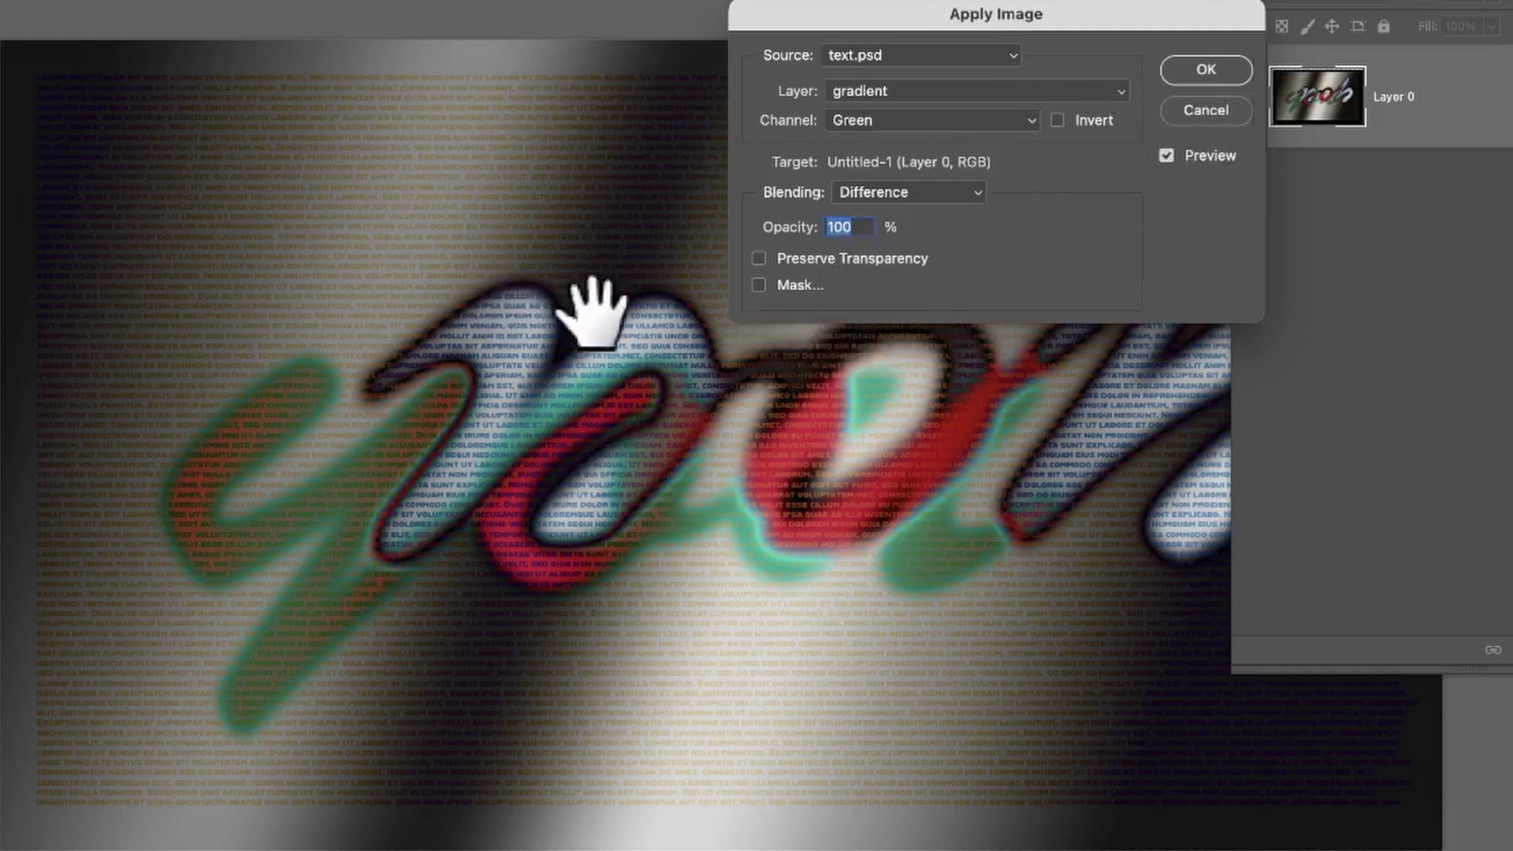
# Enable a mask for the gradient Apply Image, using the fly copy layer of text.psd as the mask layer.
pyautogui.click(759, 285)
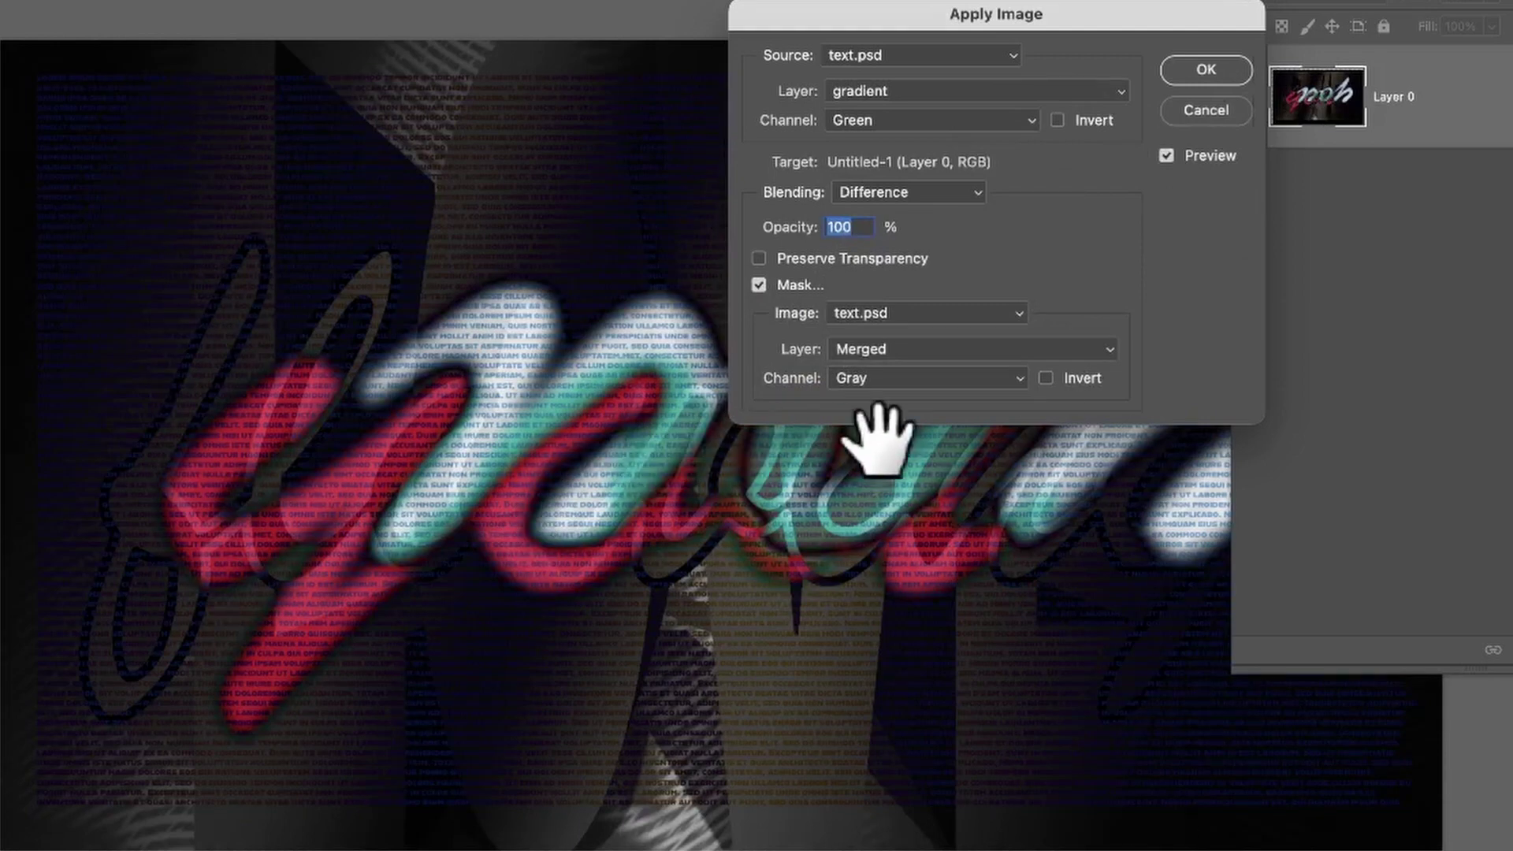
pyautogui.click(916, 349)
pyautogui.click(901, 486)
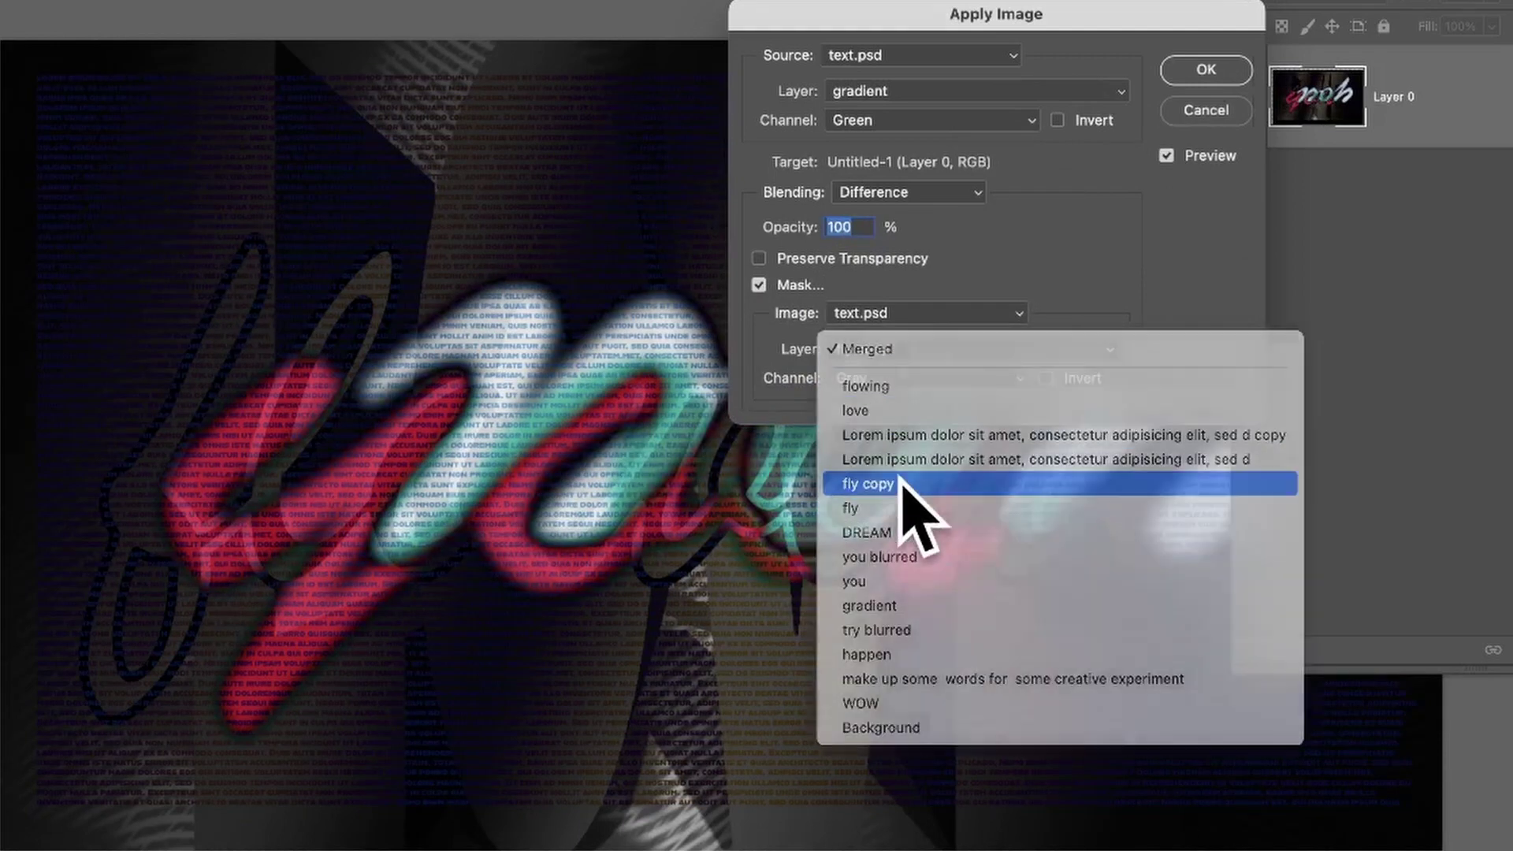
# Try the you blurred layer as the Apply Image mask in place of fly copy, and turn the mask off.
pyautogui.click(901, 355)
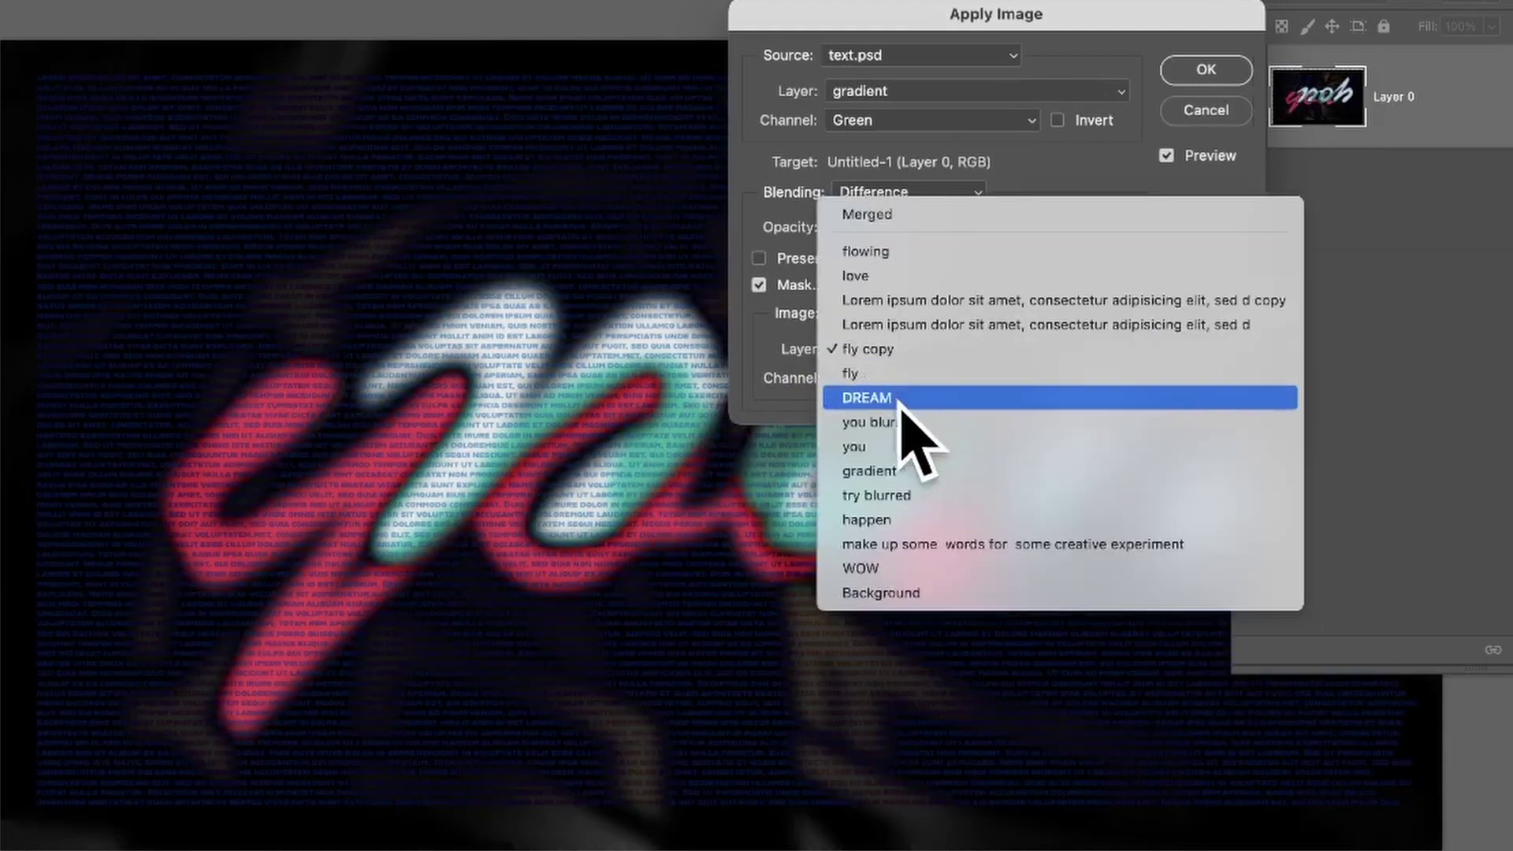
pyautogui.click(900, 420)
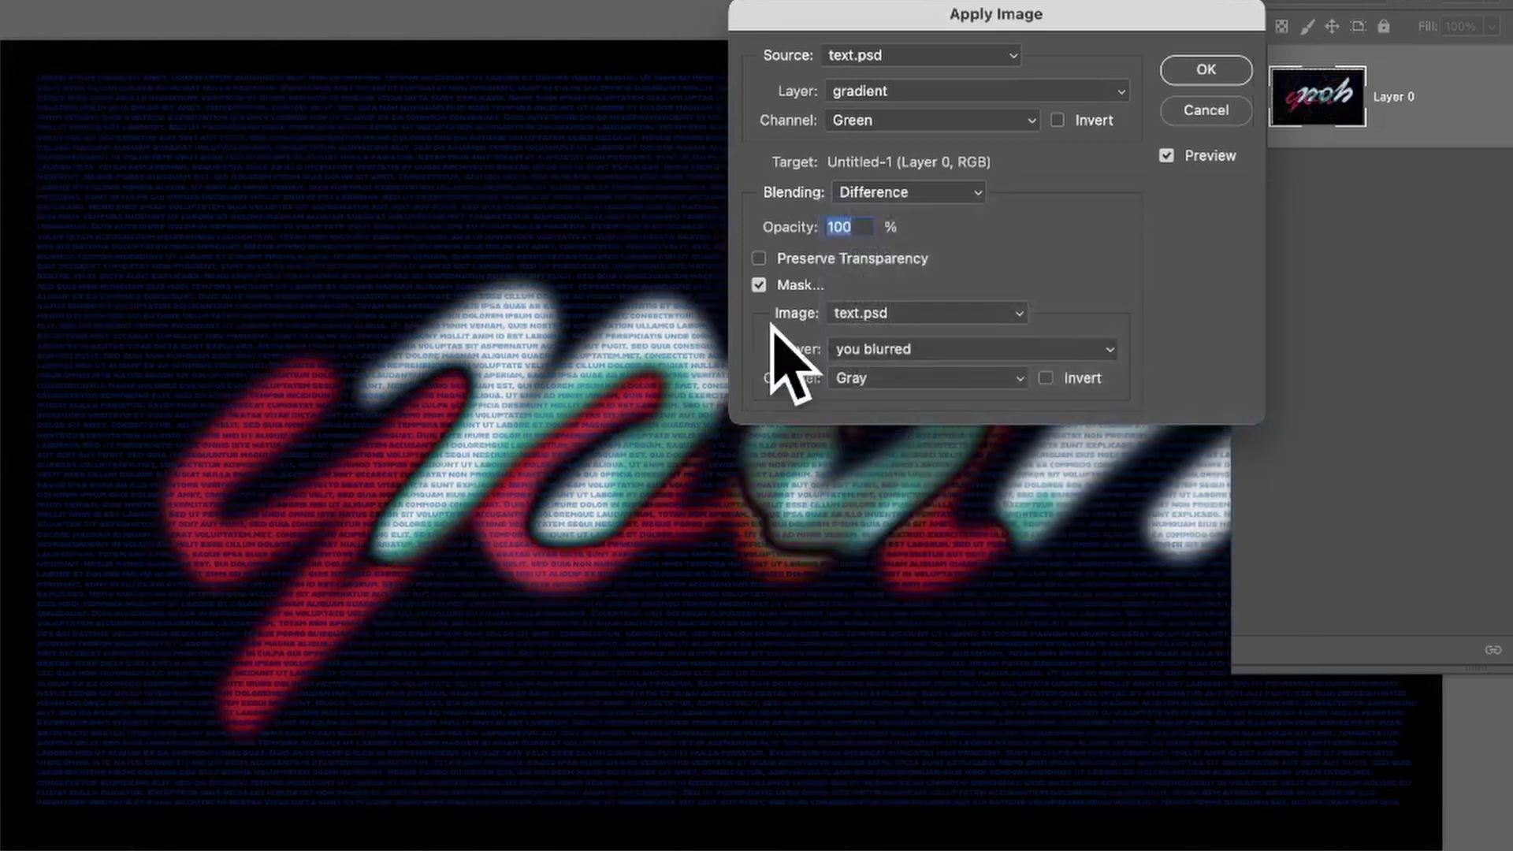
pyautogui.click(779, 286)
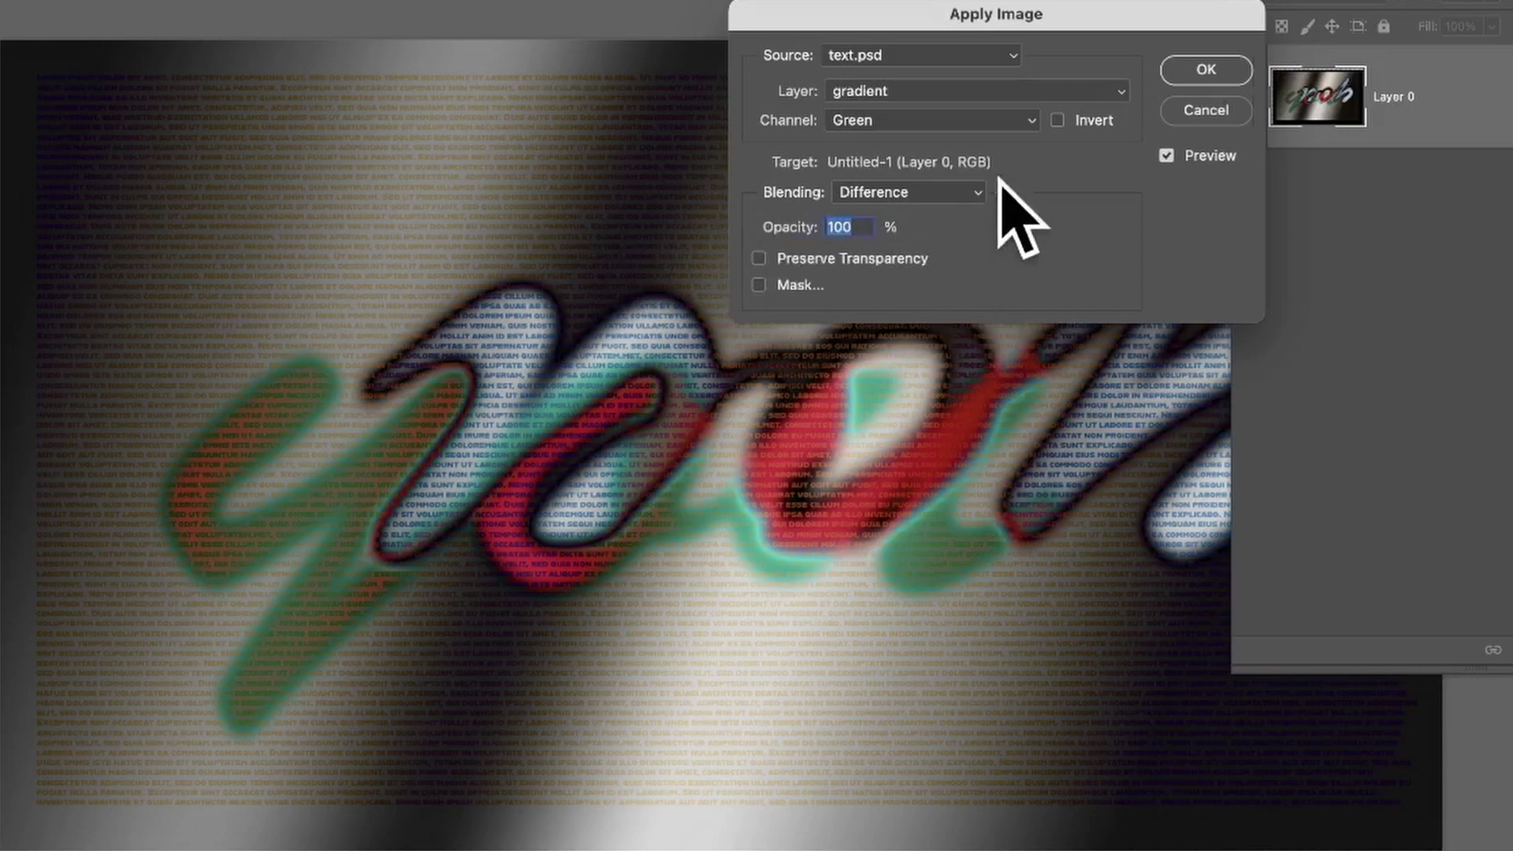
# Apply the Green channel of text.psd's try blurred layer to Layer 0 with Color Dodge blending.
pyautogui.click(902, 194)
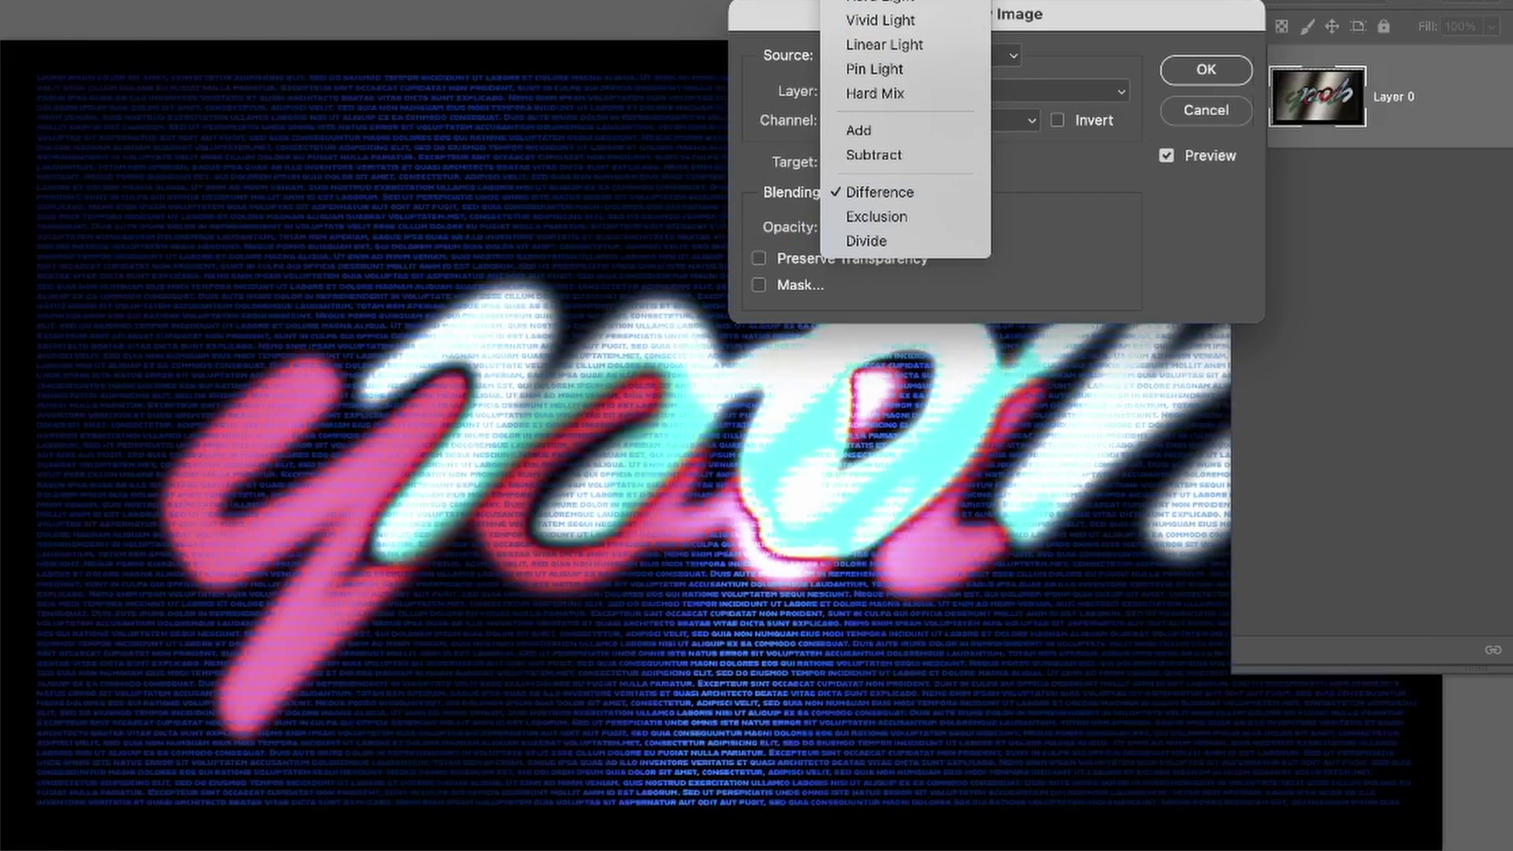
pyautogui.click(922, 0)
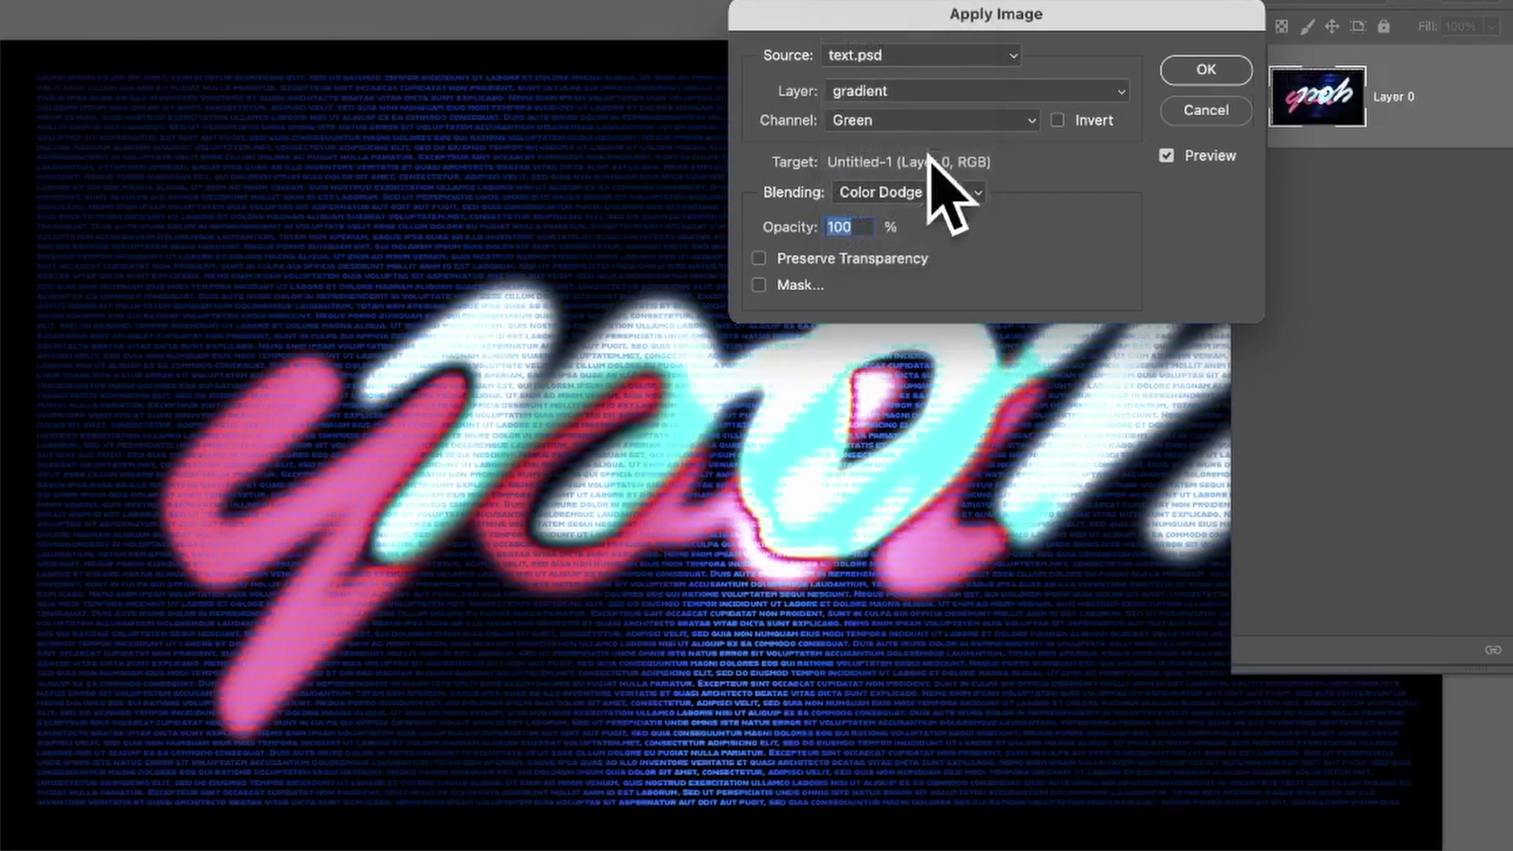
pyautogui.click(938, 89)
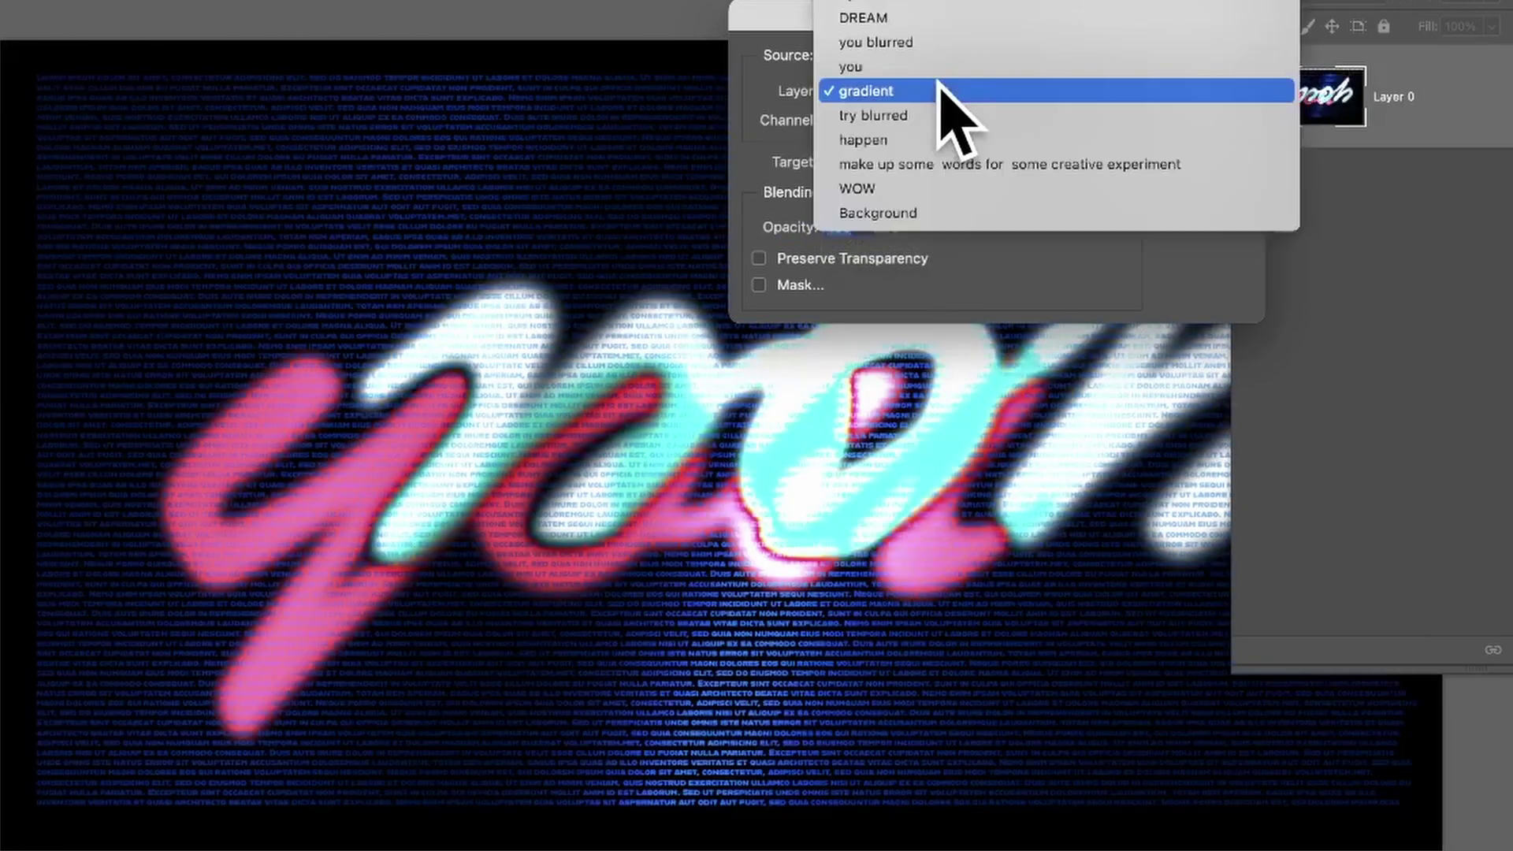
pyautogui.click(927, 114)
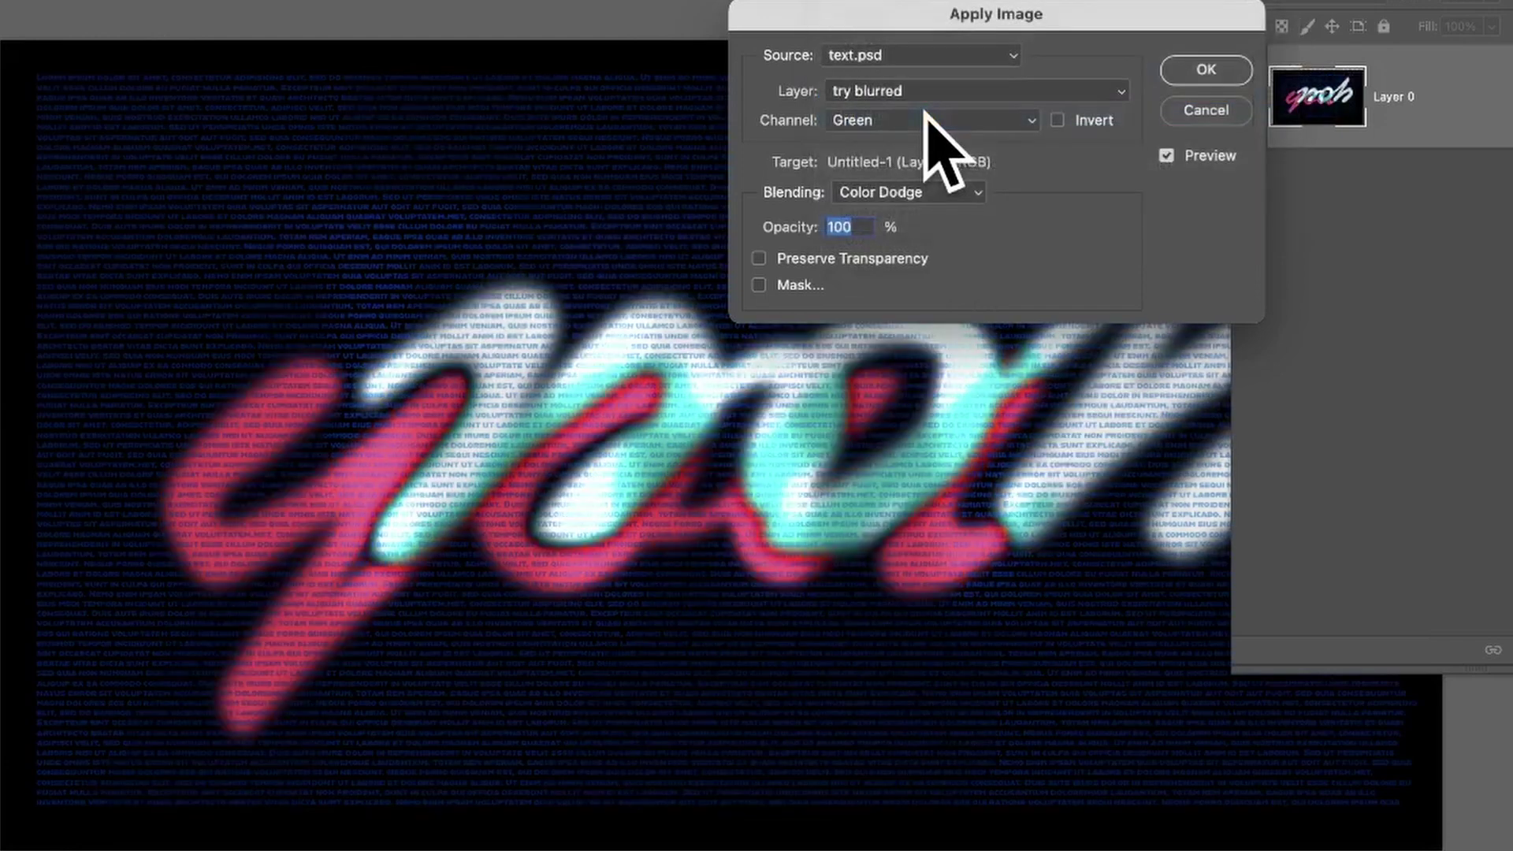
pyautogui.click(1209, 71)
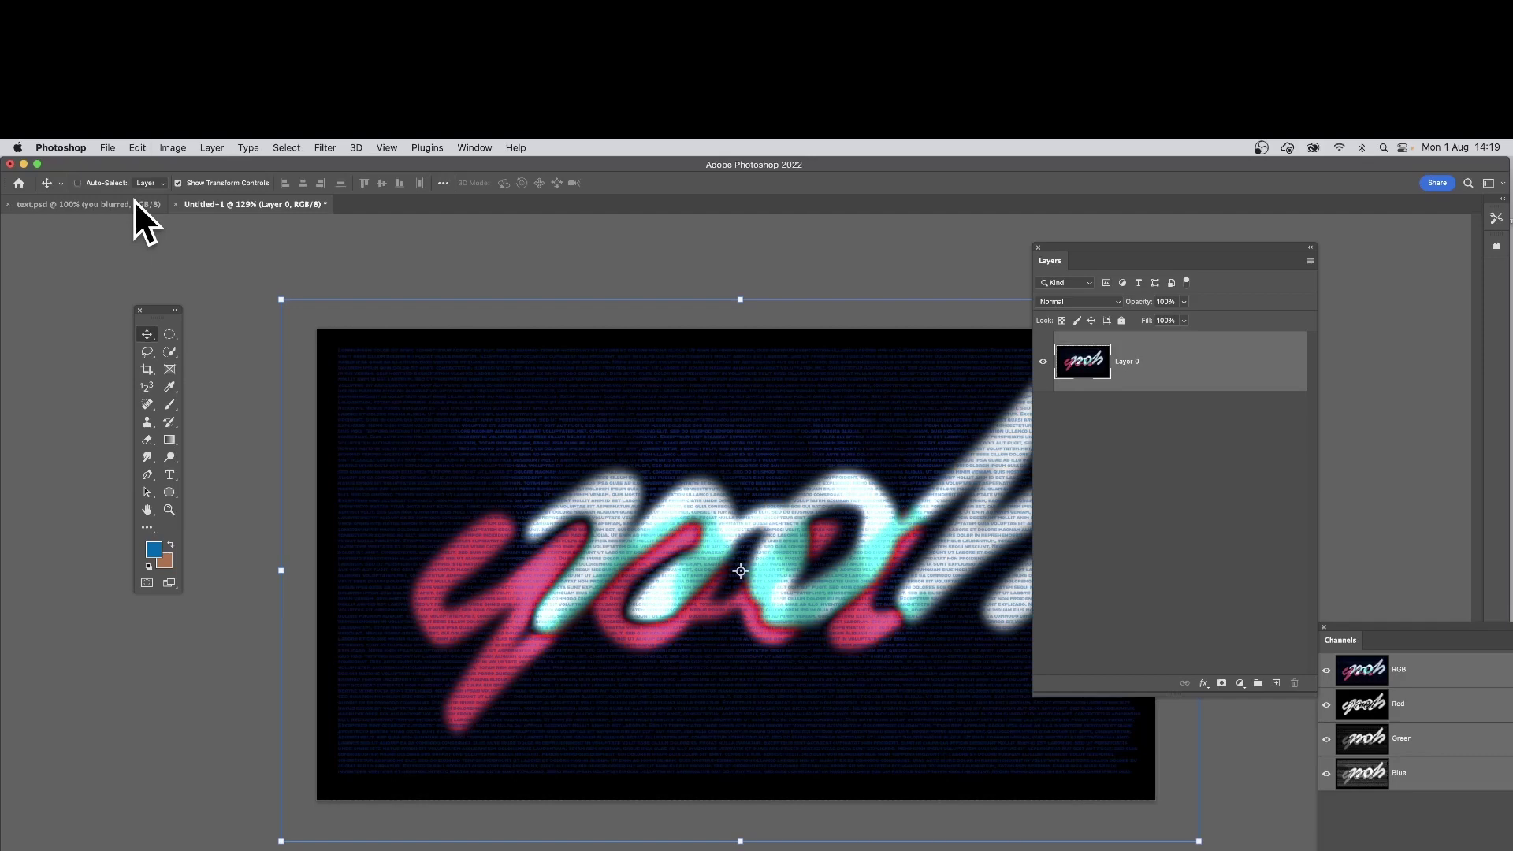
# Apply the try blurred layer to Layer 0 once more with Color Dodge, using its RGB channel as source.
pyautogui.press('super+shift+a')
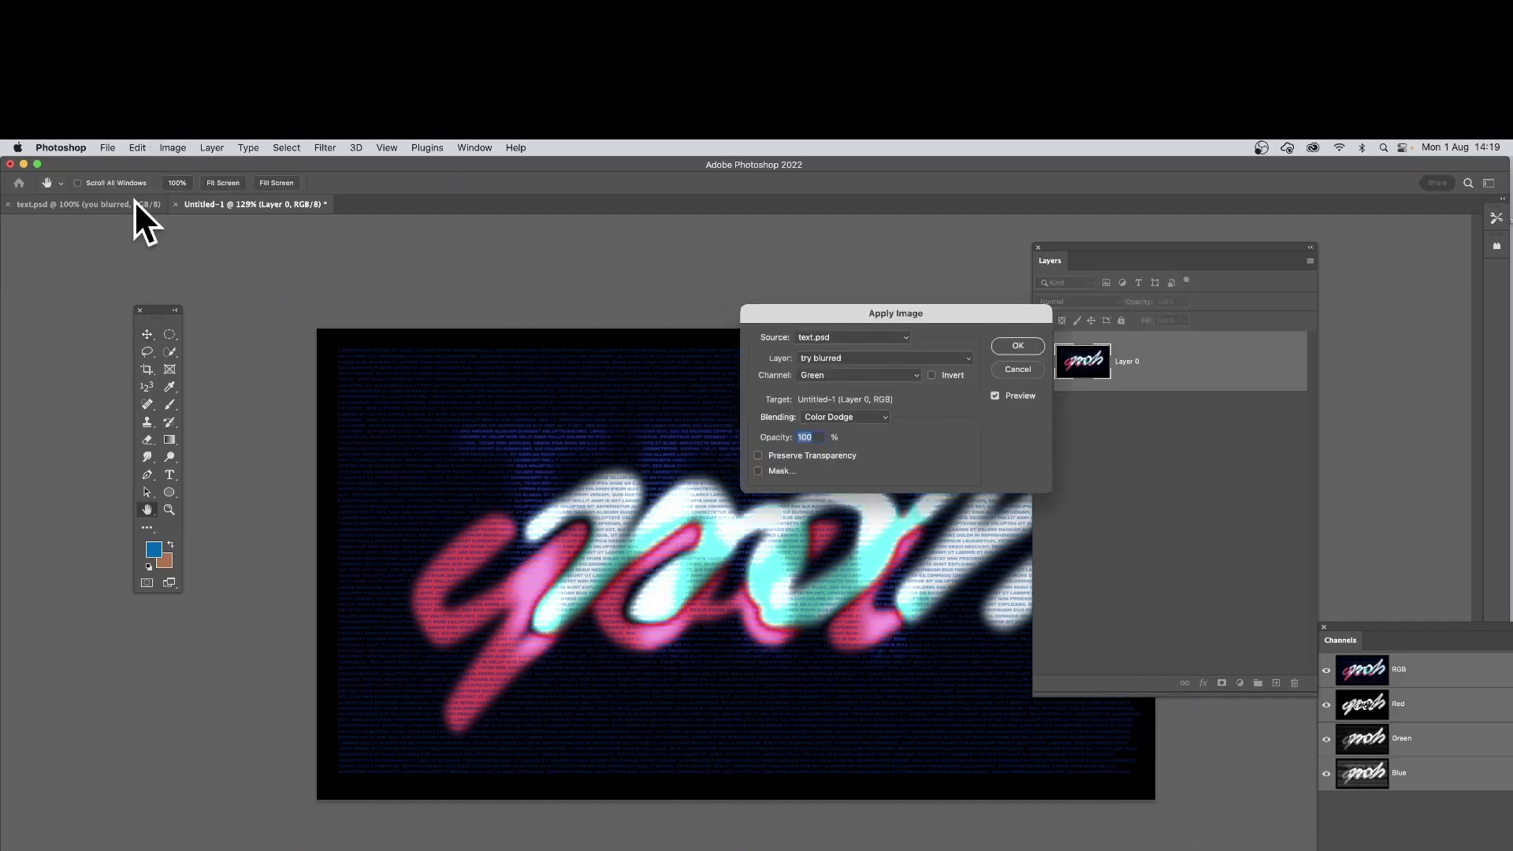
pyautogui.click(831, 382)
pyautogui.click(829, 344)
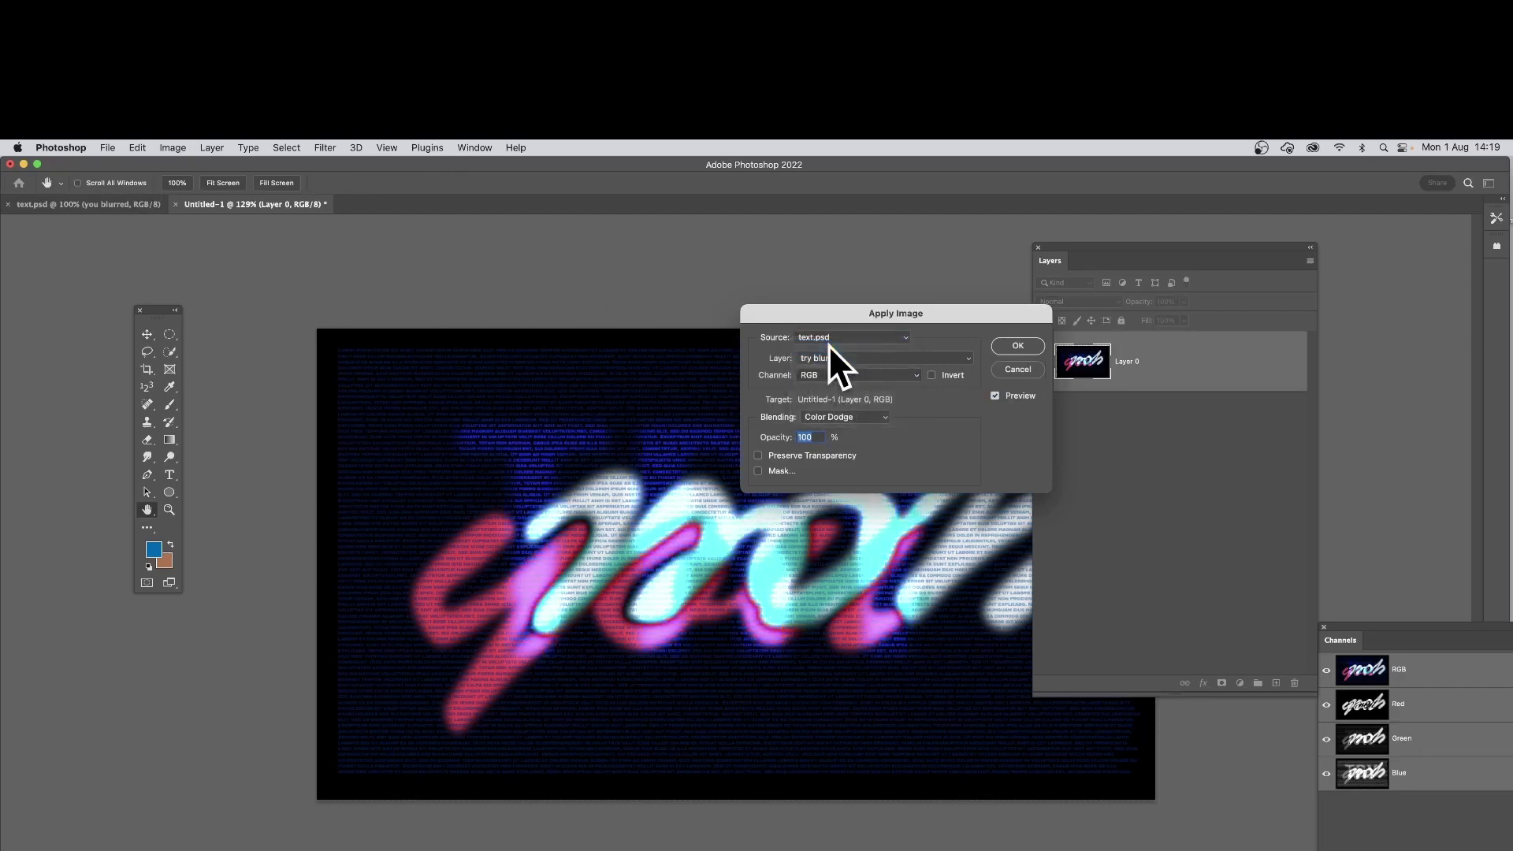
pyautogui.click(1017, 347)
pyautogui.press('v')
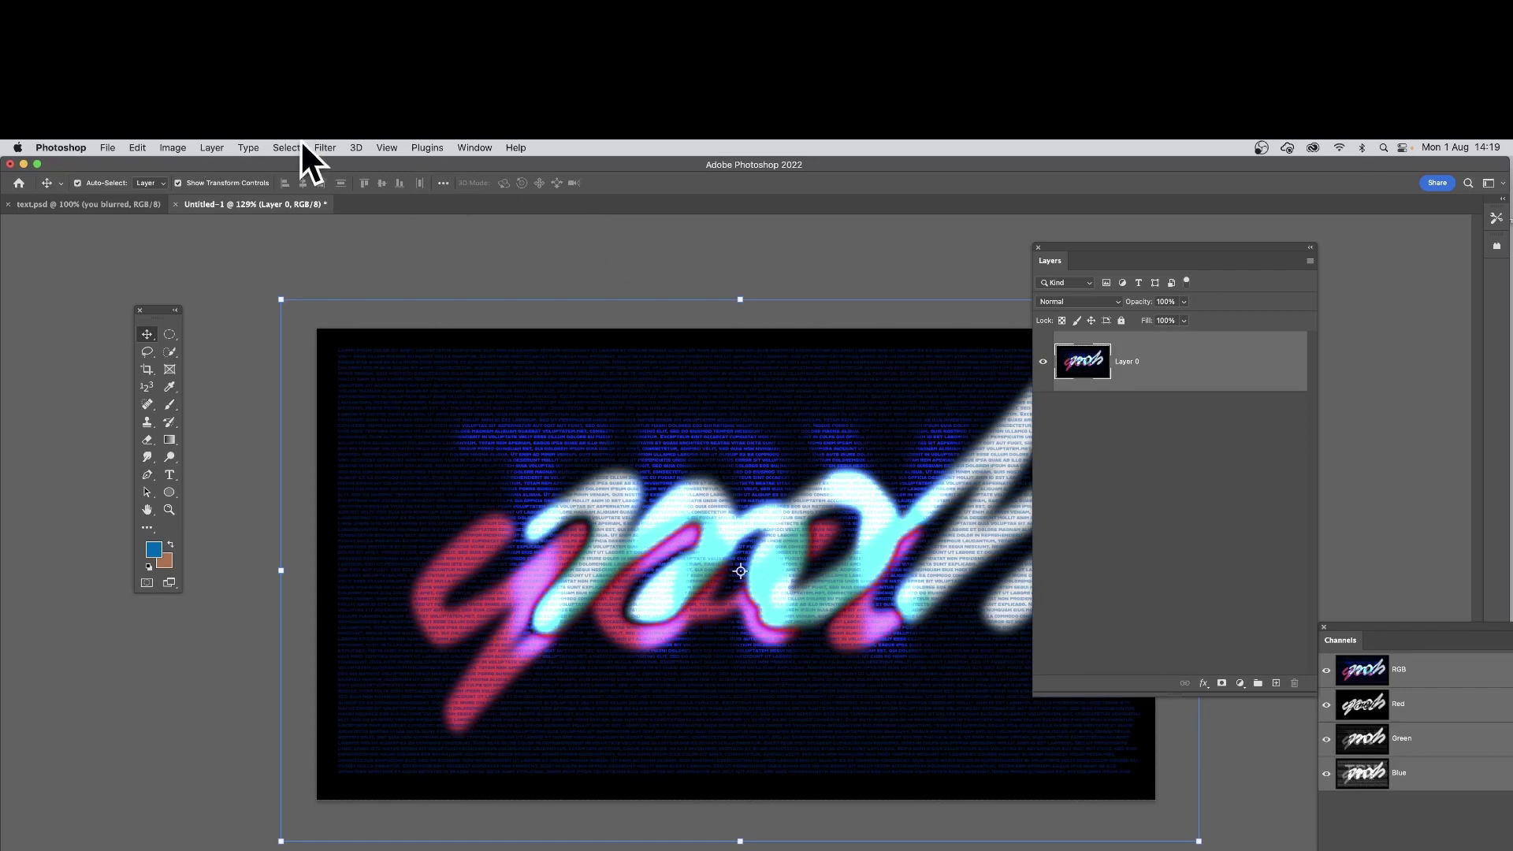
# Run the Oil Paint filter on Layer 0 with the existing brush settings and Lighting off.
pyautogui.click(327, 145)
pyautogui.moveTo(366, 414)
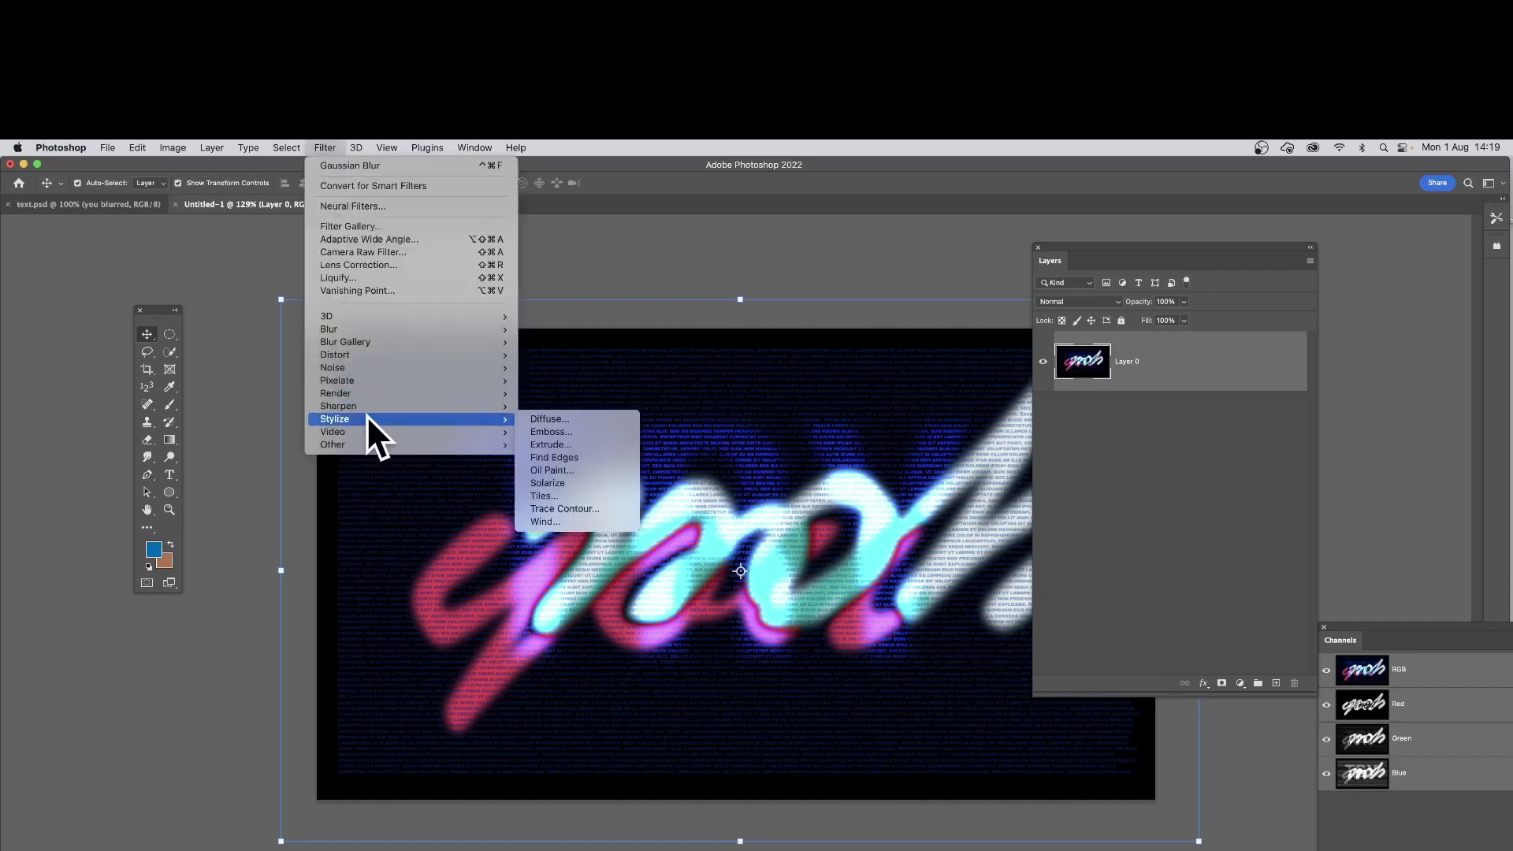
pyautogui.click(590, 466)
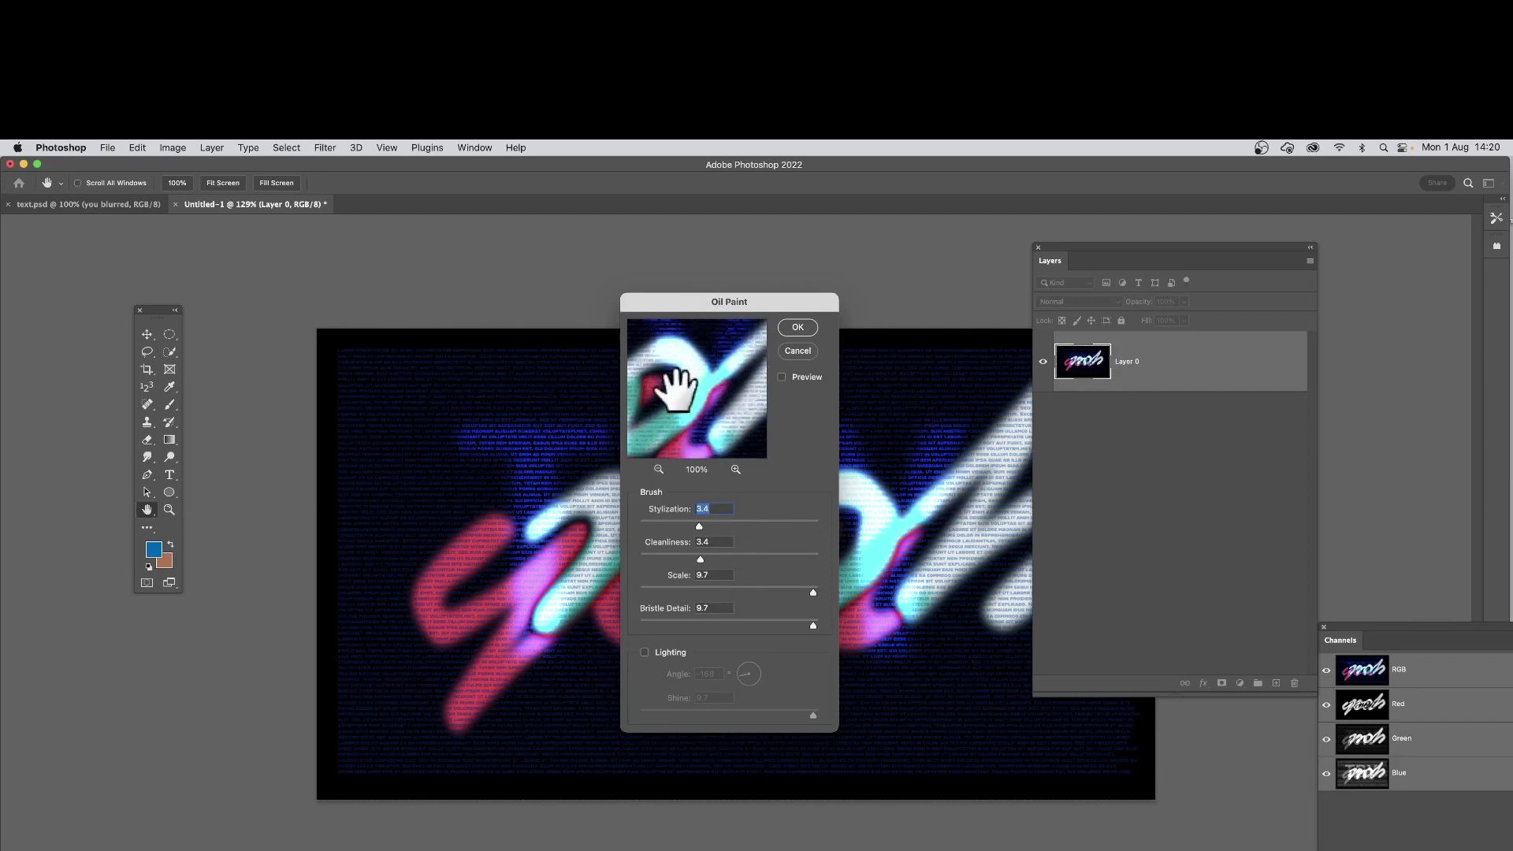
pyautogui.click(800, 328)
pyautogui.press('v')
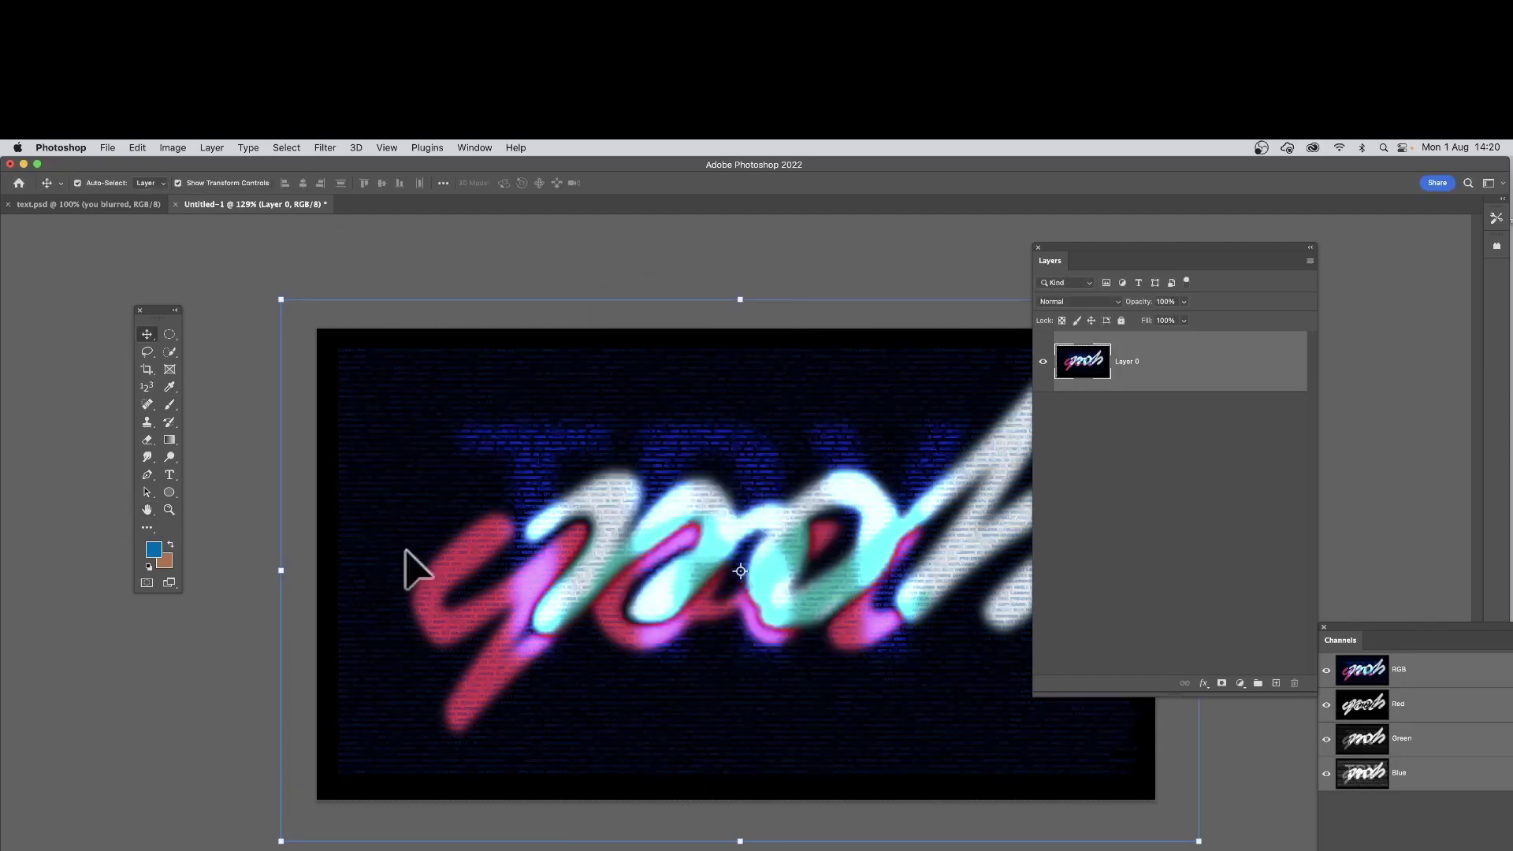
# Brighten Layer 0 with a Levels adjustment, lowering the white input level to about 179 and setting the midtones to 1.34.
pyautogui.click(172, 148)
pyautogui.moveTo(193, 186)
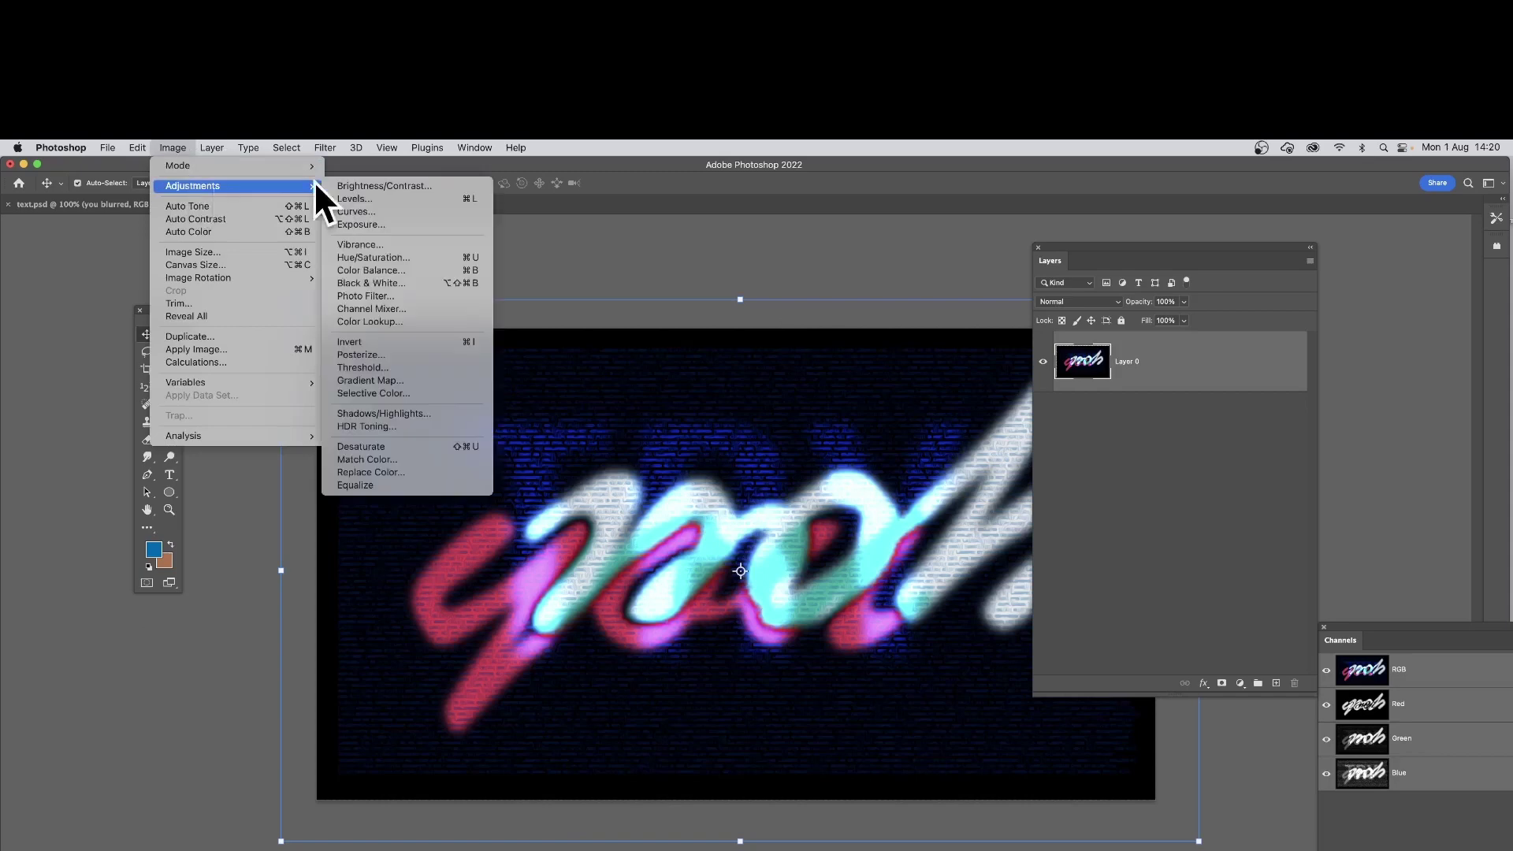
pyautogui.click(366, 197)
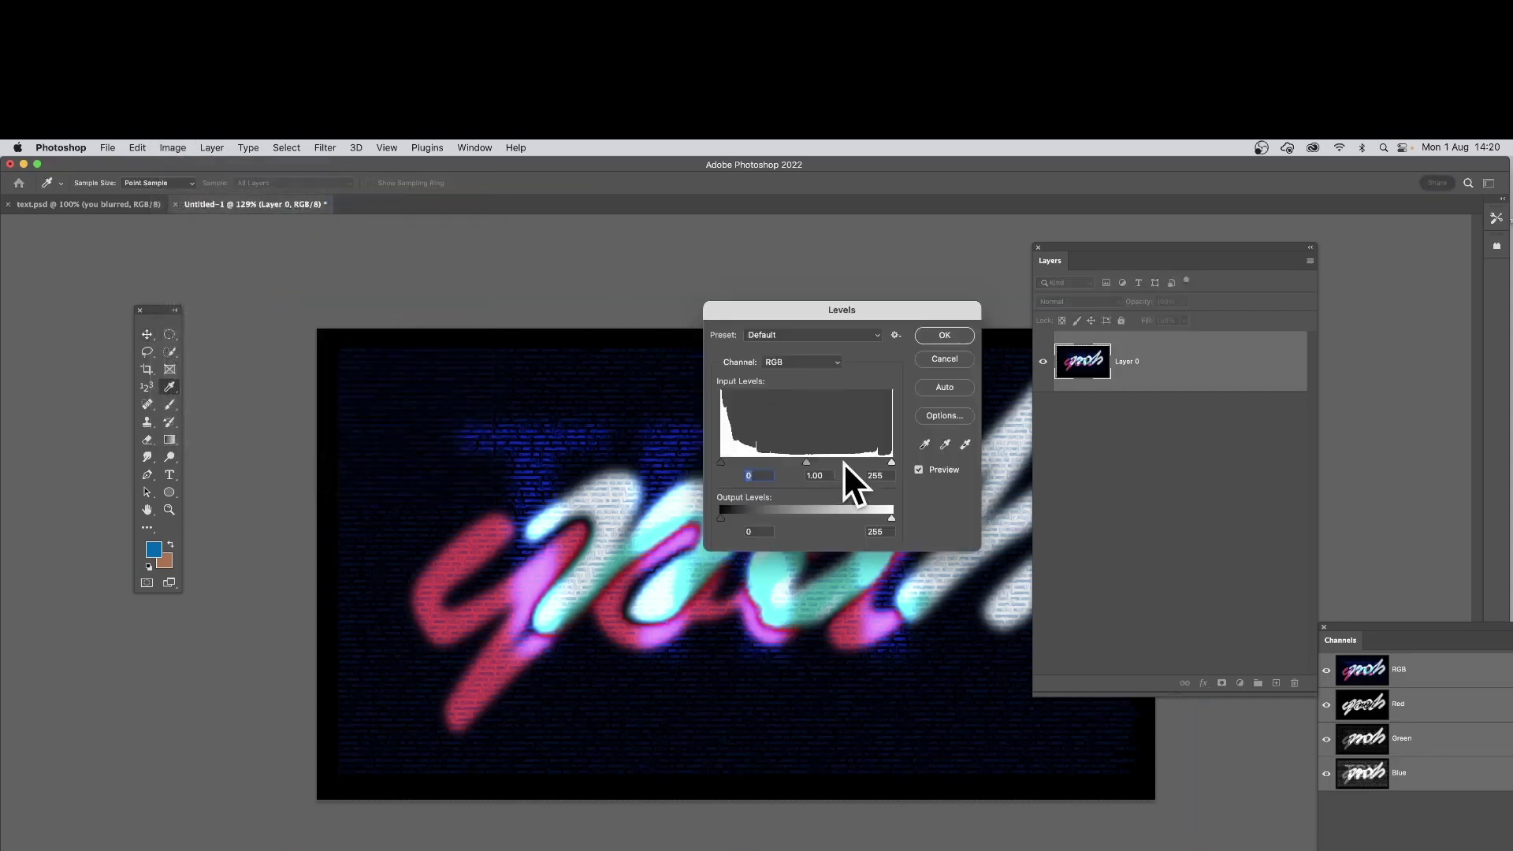
pyautogui.moveTo(890, 461); pyautogui.dragTo(843, 462)
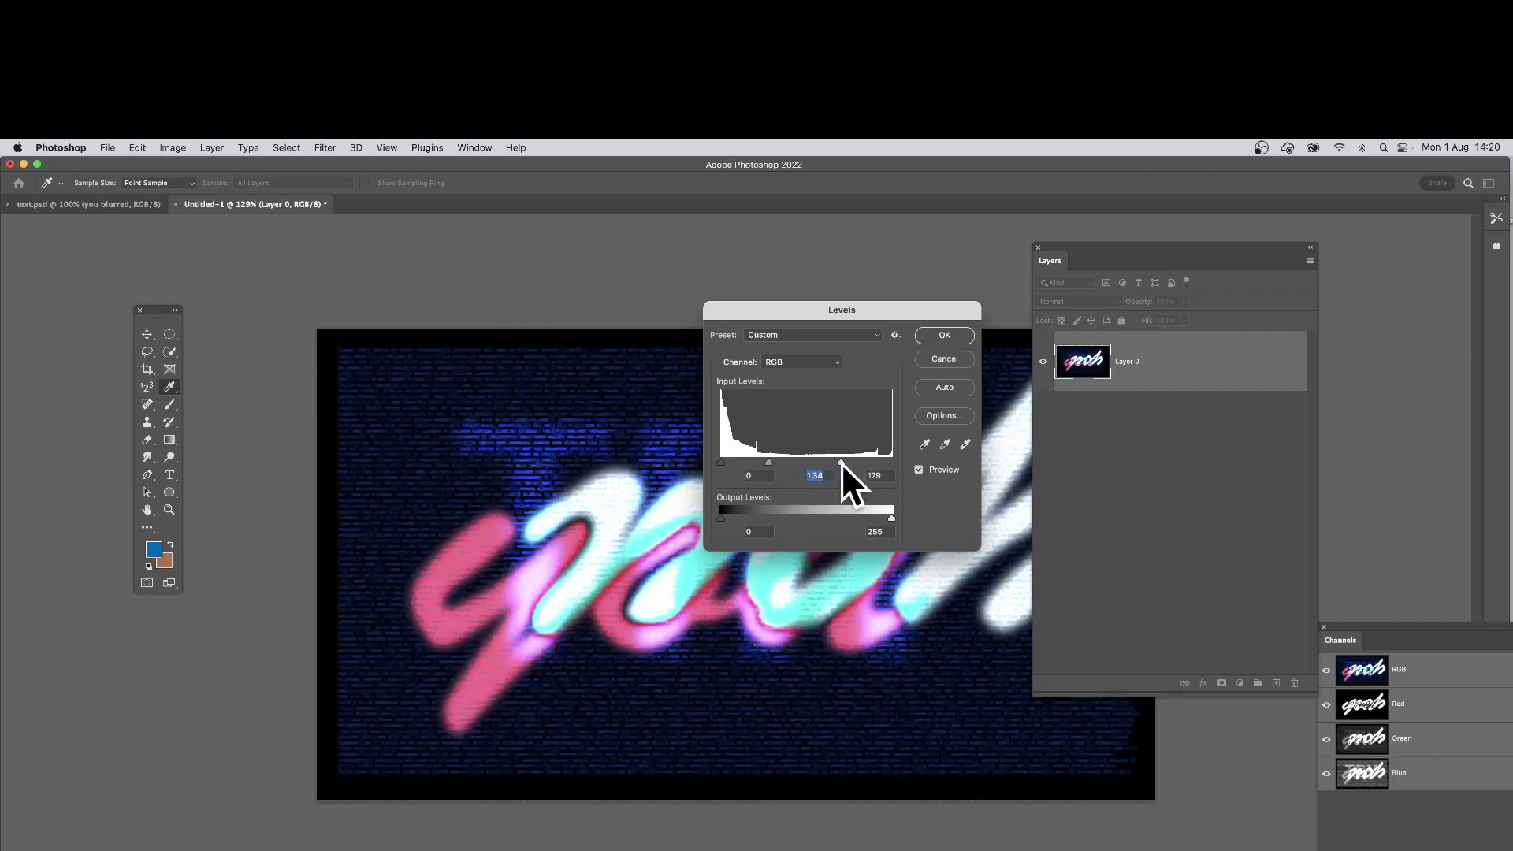
pyautogui.click(949, 331)
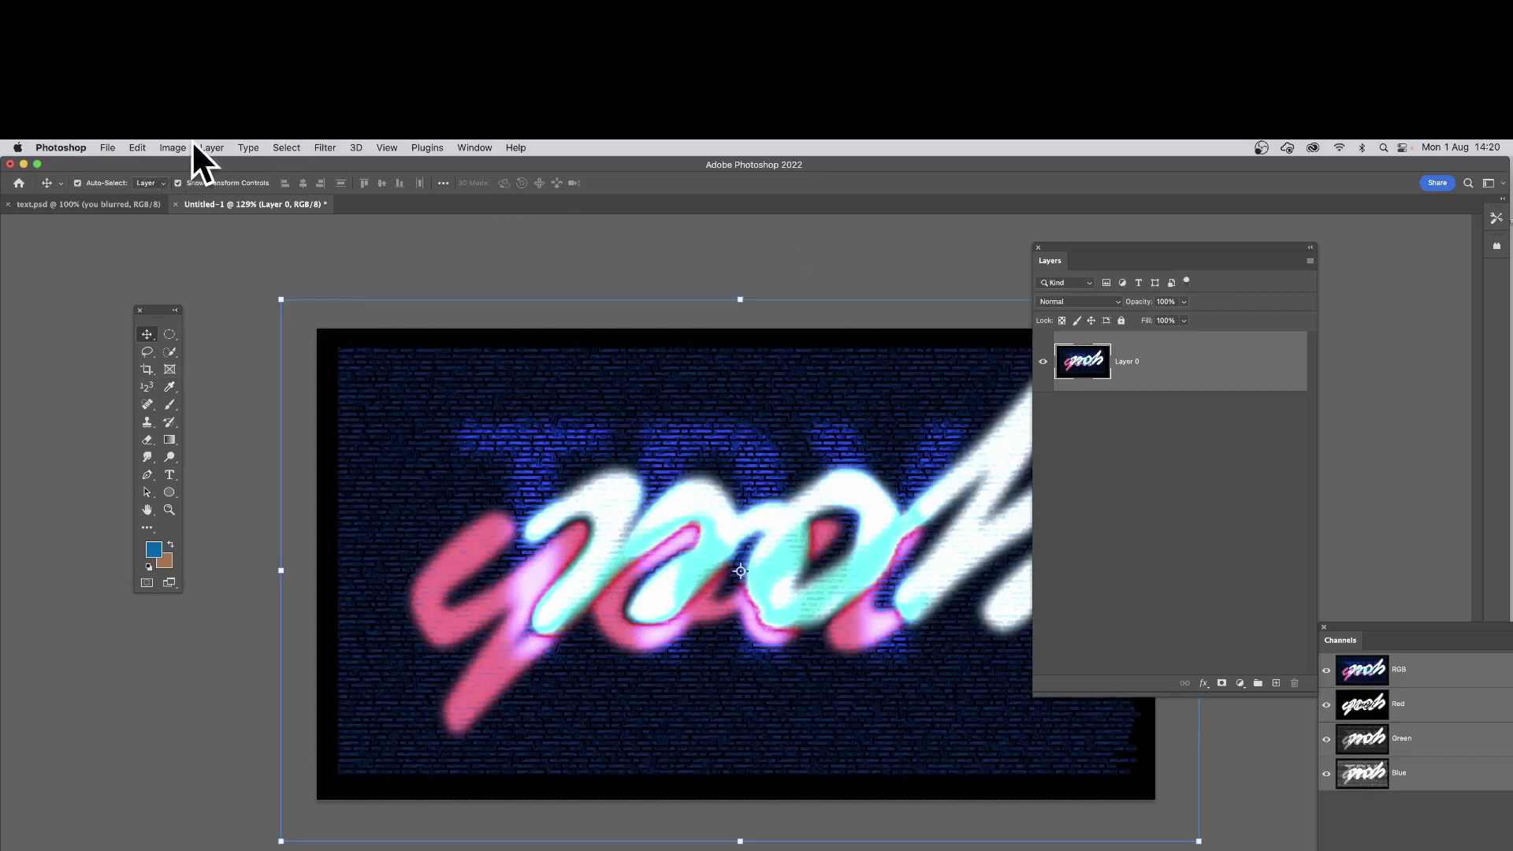
# Add a new empty layer above Layer 0 with Normal mode and 100% opacity.
pyautogui.click(213, 148)
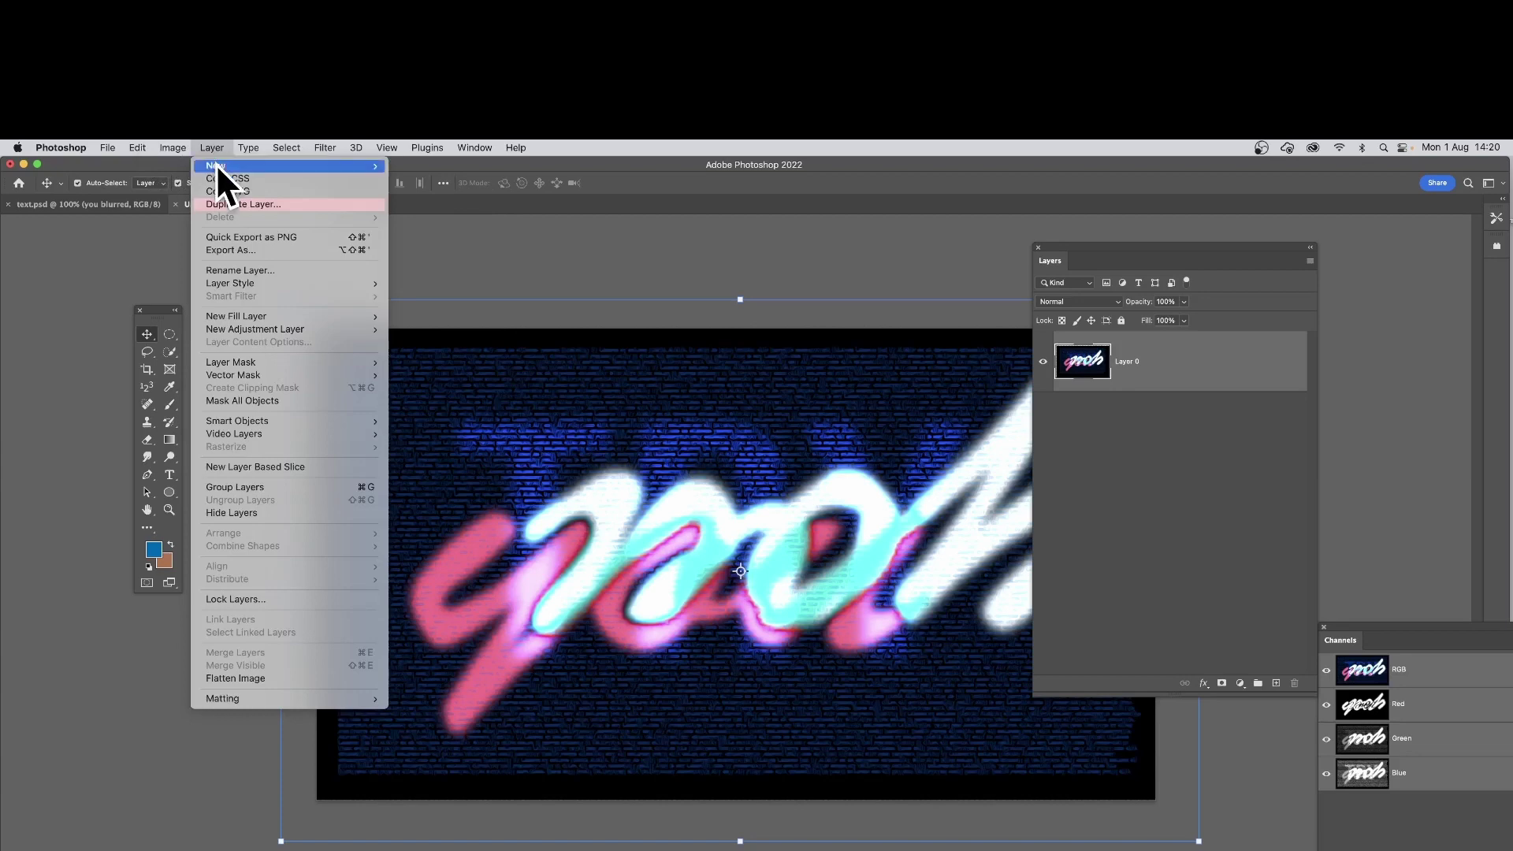
pyautogui.moveTo(216, 166)
pyautogui.click(435, 163)
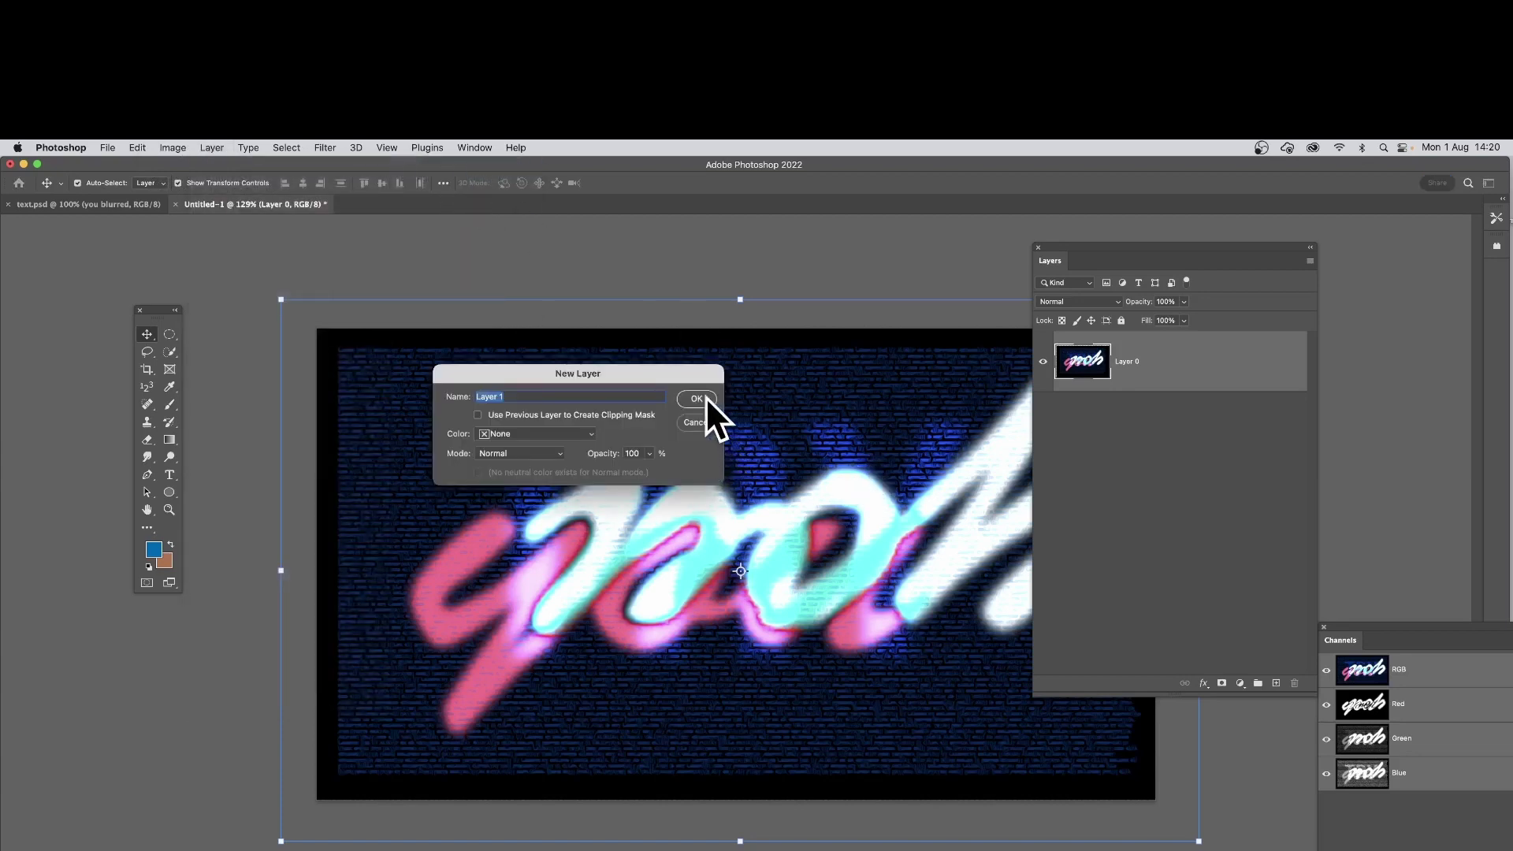
pyautogui.click(704, 398)
# Fill the new layer with white and cover it with a diagonal multicolour linear gradient from the upper left to the lower right.
pyautogui.click(139, 147)
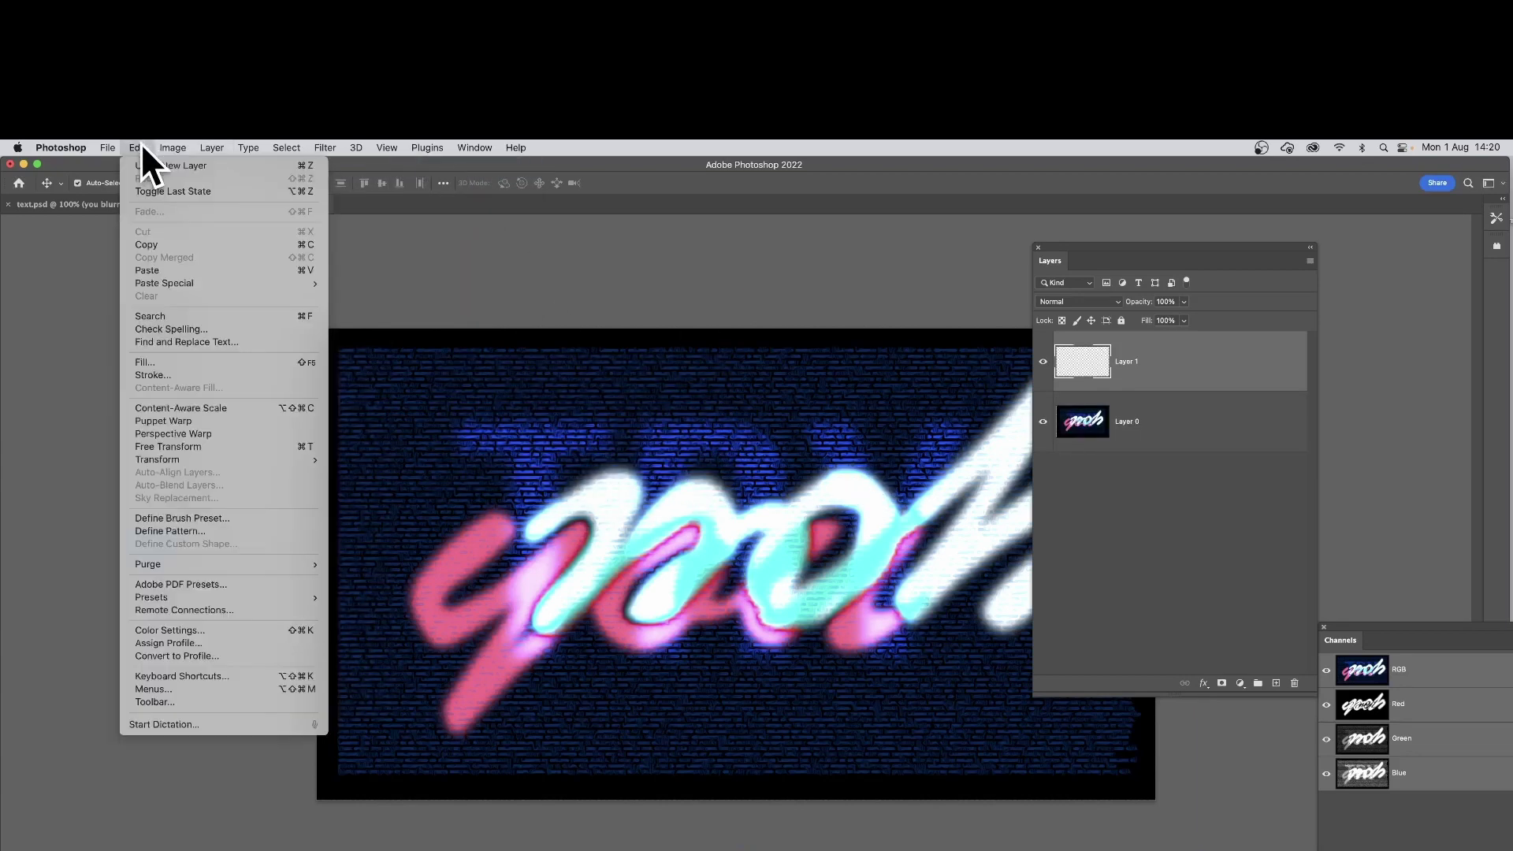
pyautogui.click(167, 361)
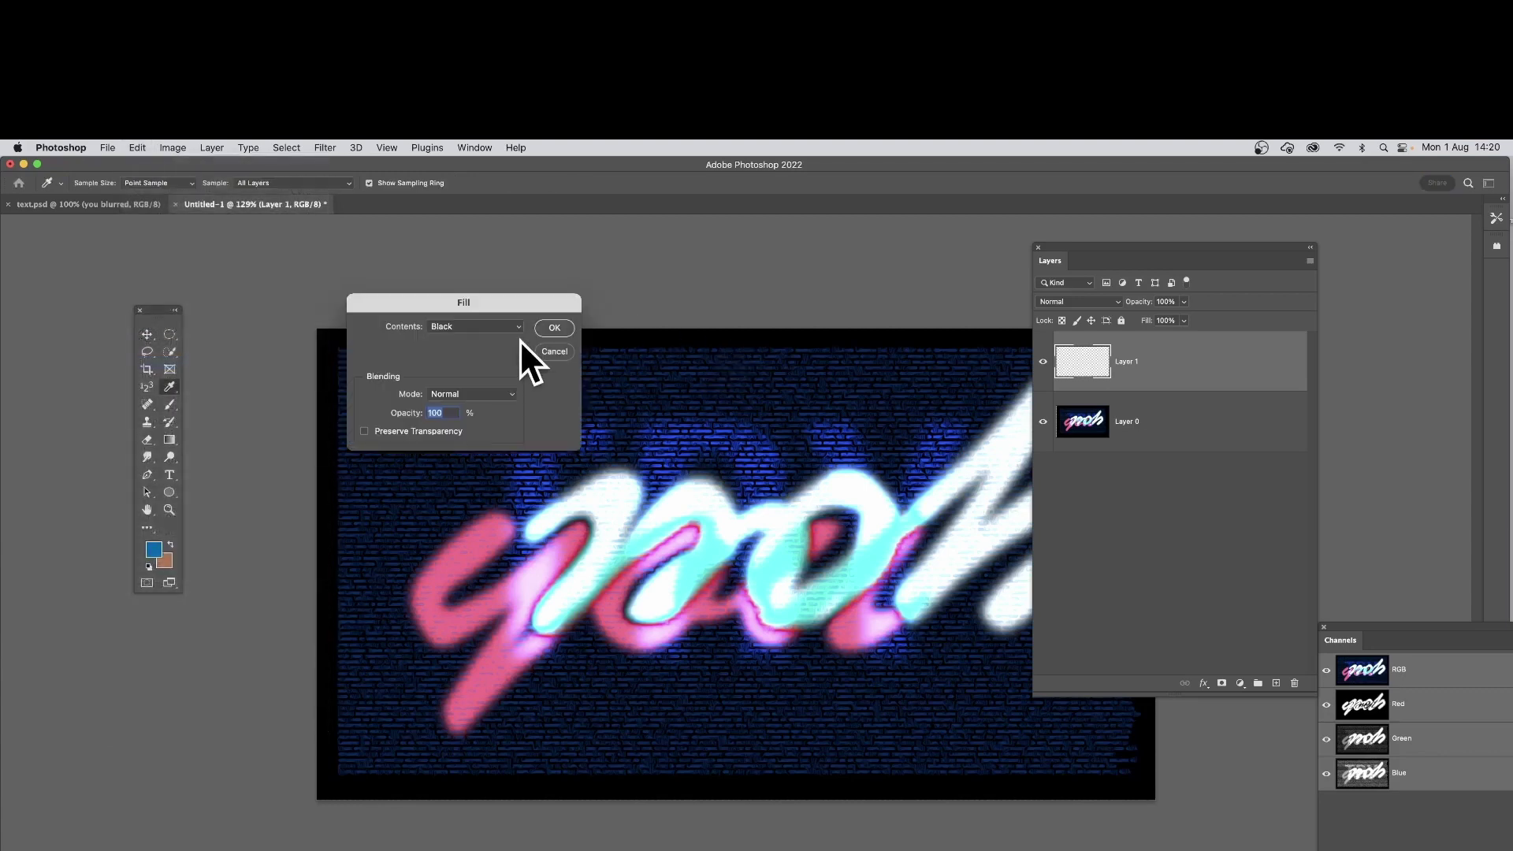
pyautogui.click(473, 326)
pyautogui.click(469, 351)
pyautogui.click(553, 327)
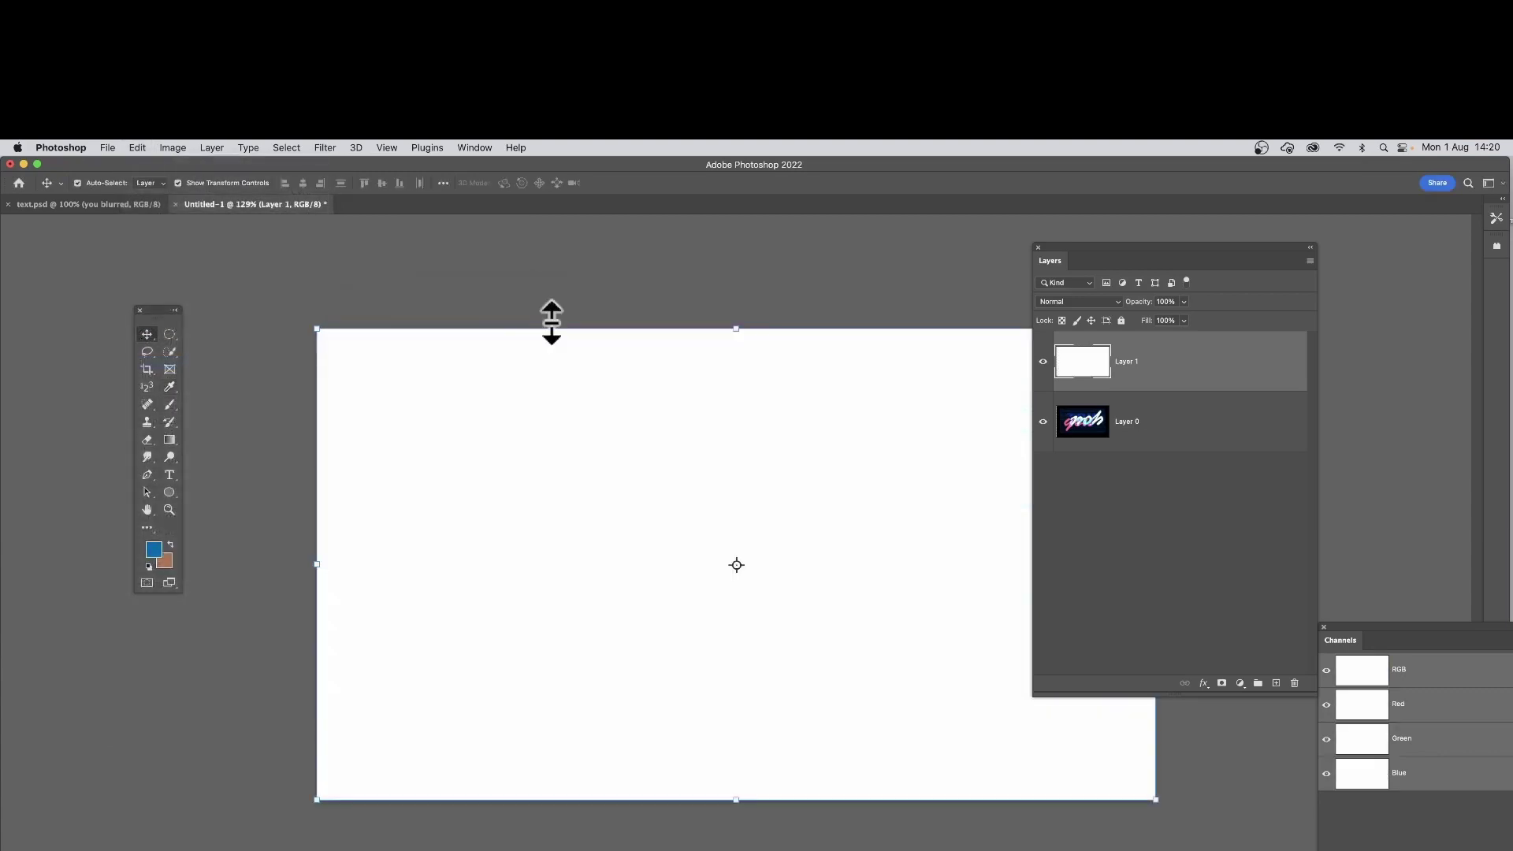
pyautogui.click(170, 440)
pyautogui.moveTo(371, 352); pyautogui.dragTo(1084, 614)
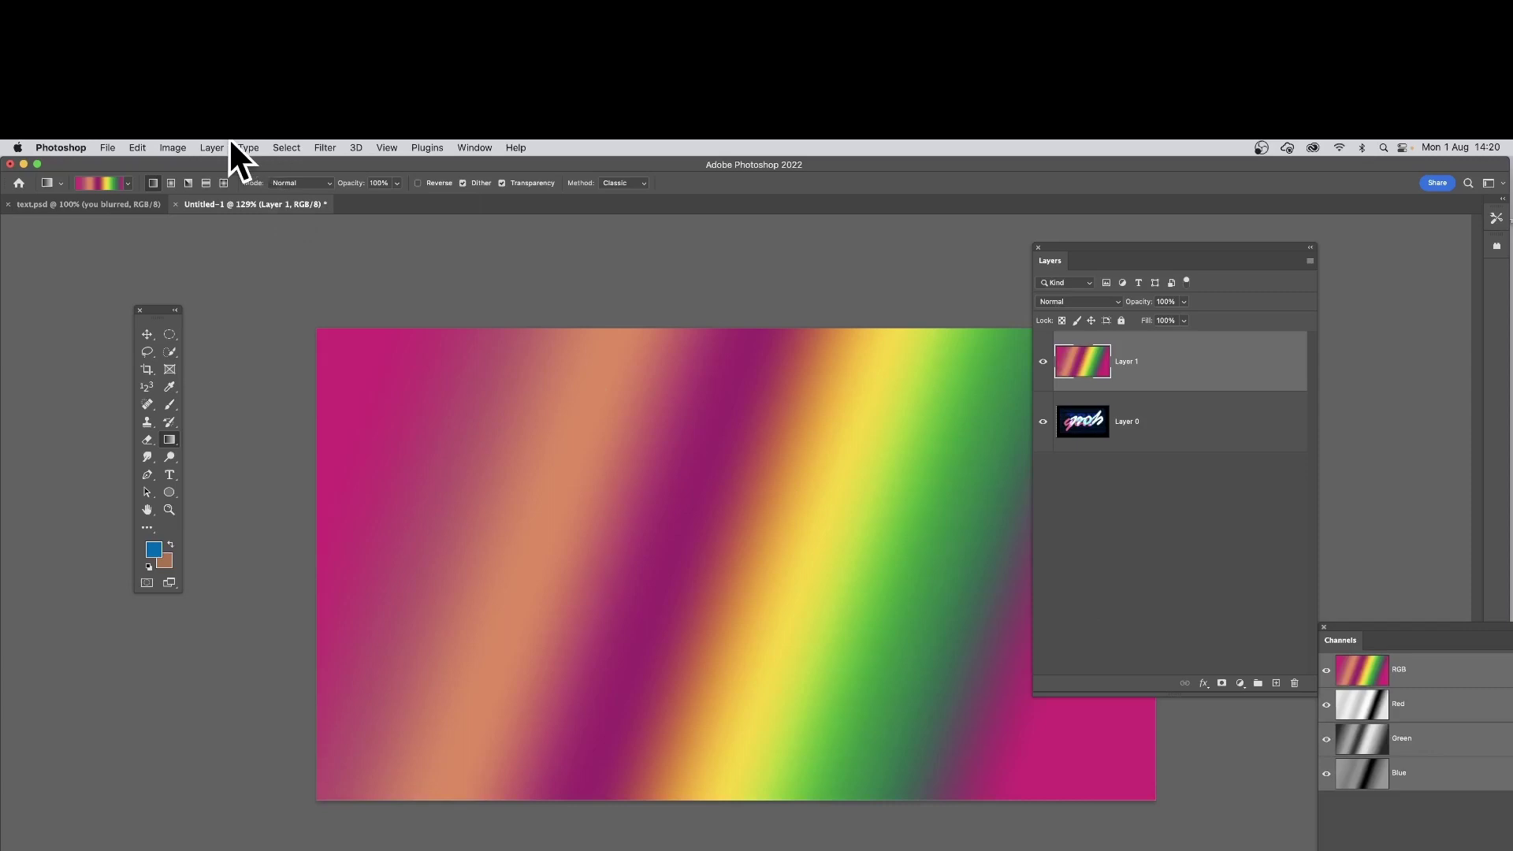
# Open Apply Image for Layer 1, try the gradient layer of text.psd as source, and settle on the you blurred layer.
pyautogui.press('super+shift+a')
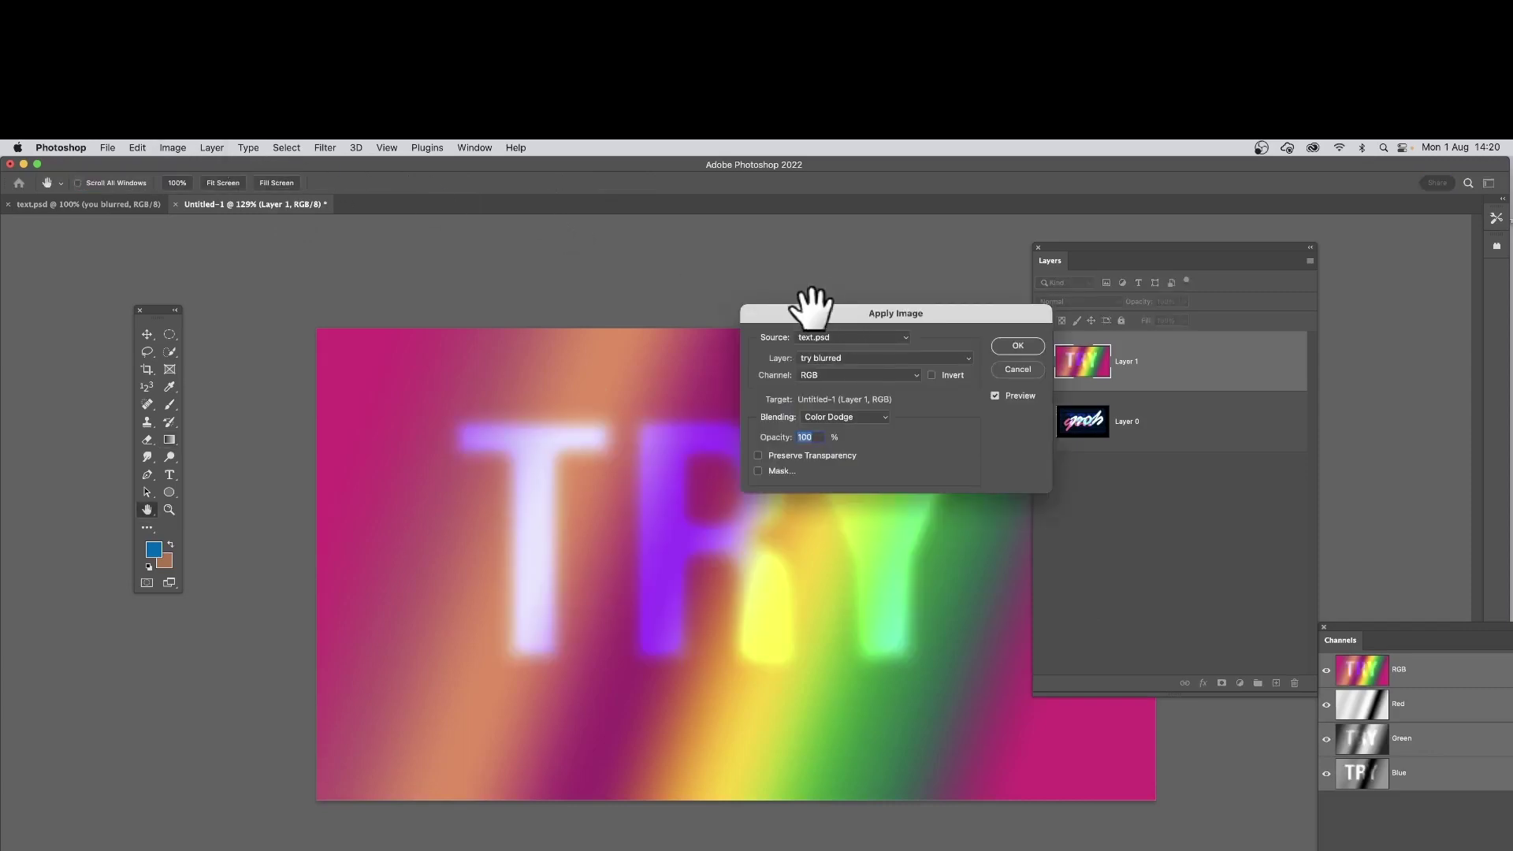
pyautogui.moveTo(810, 311); pyautogui.dragTo(933, 273)
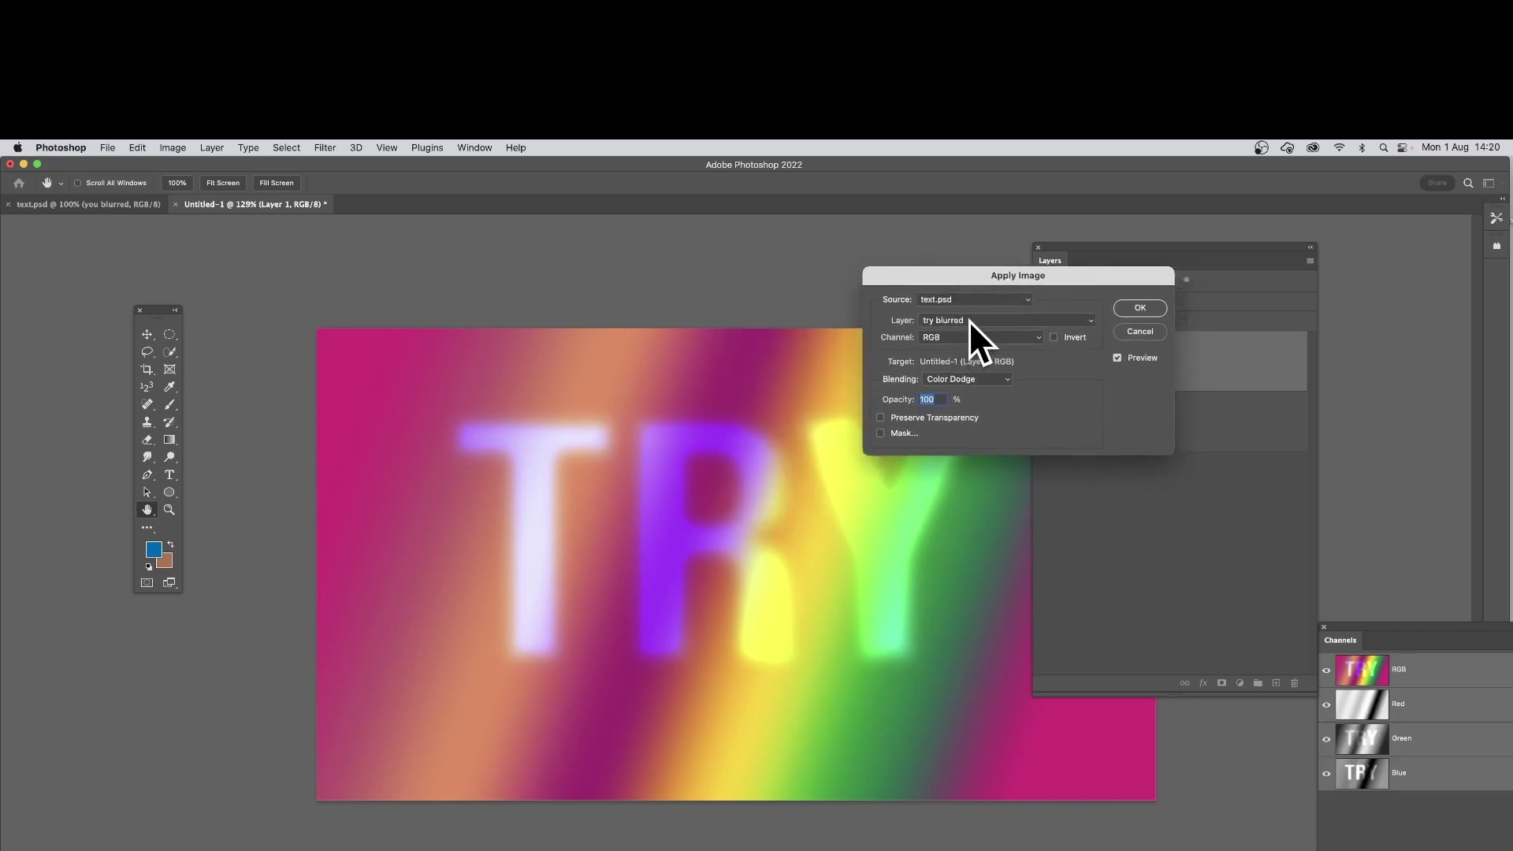
pyautogui.click(971, 320)
pyautogui.click(967, 303)
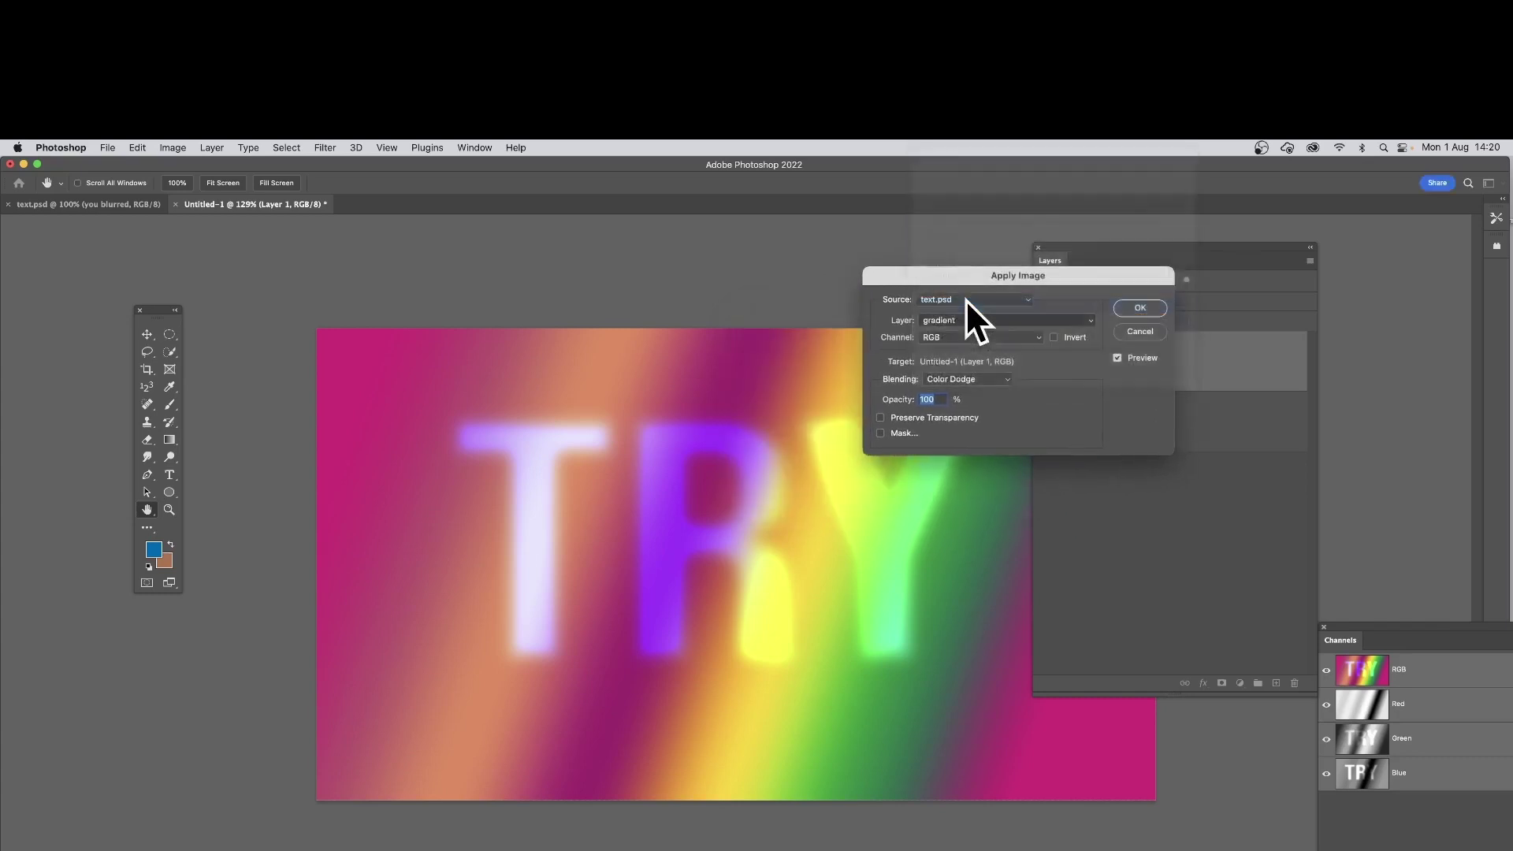
pyautogui.click(972, 321)
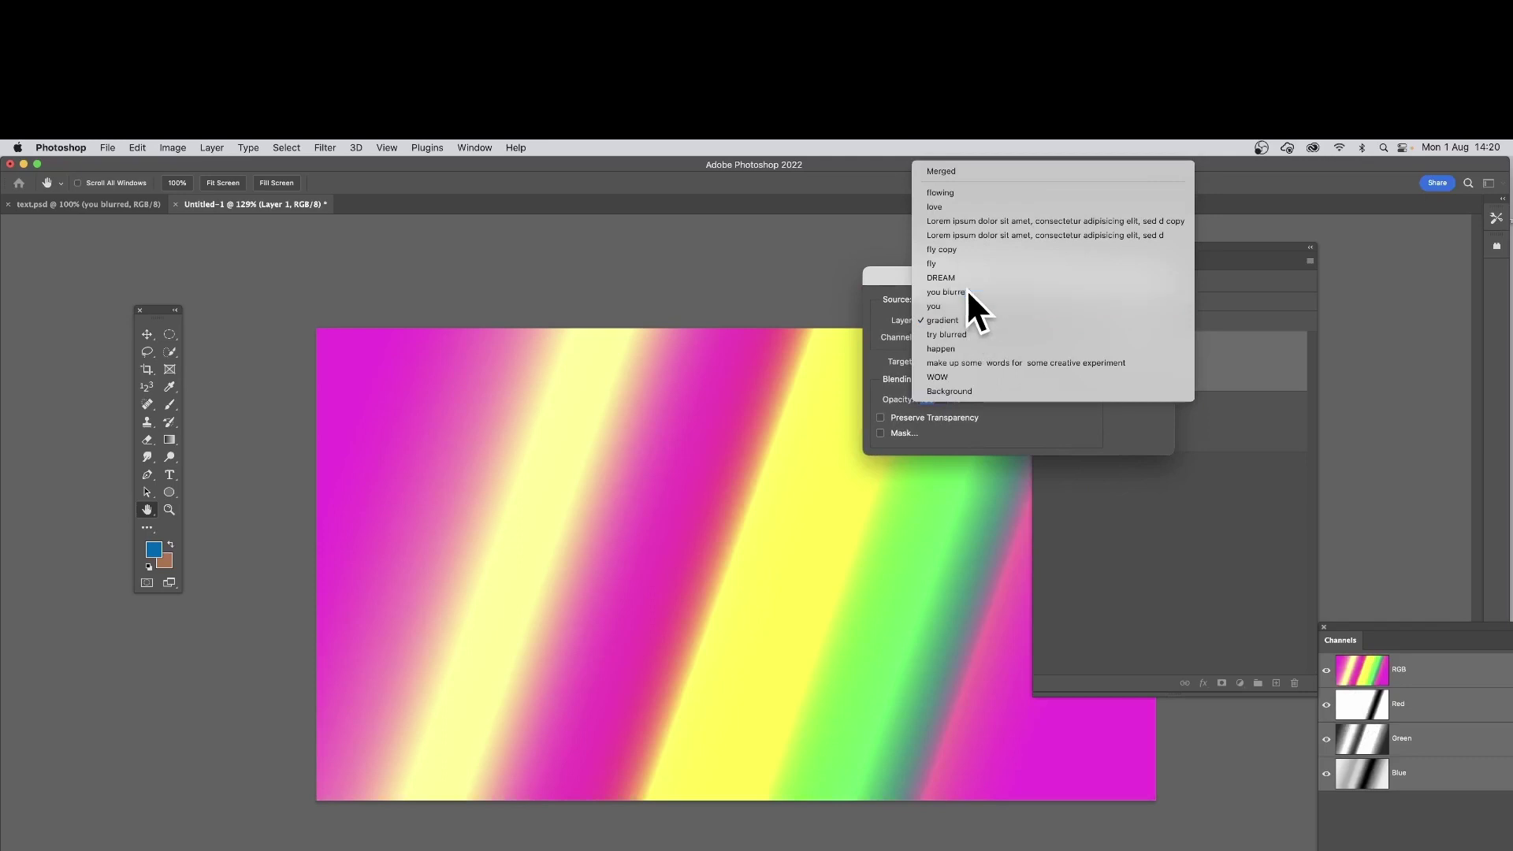
pyautogui.click(968, 291)
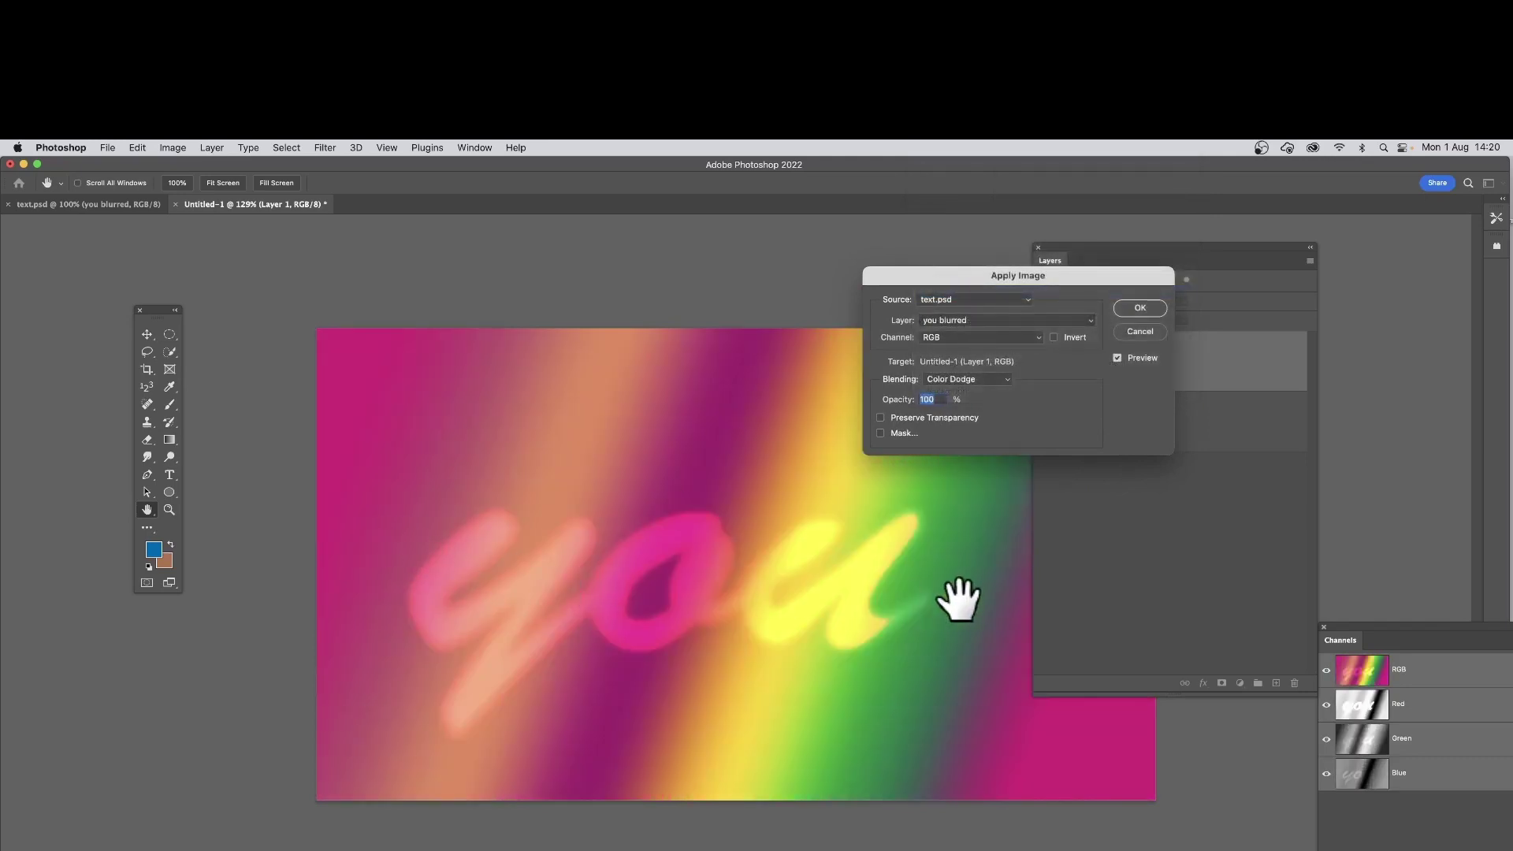
# Switch the you blurred blend to Difference and apply it to Layer 1.
pyautogui.click(947, 379)
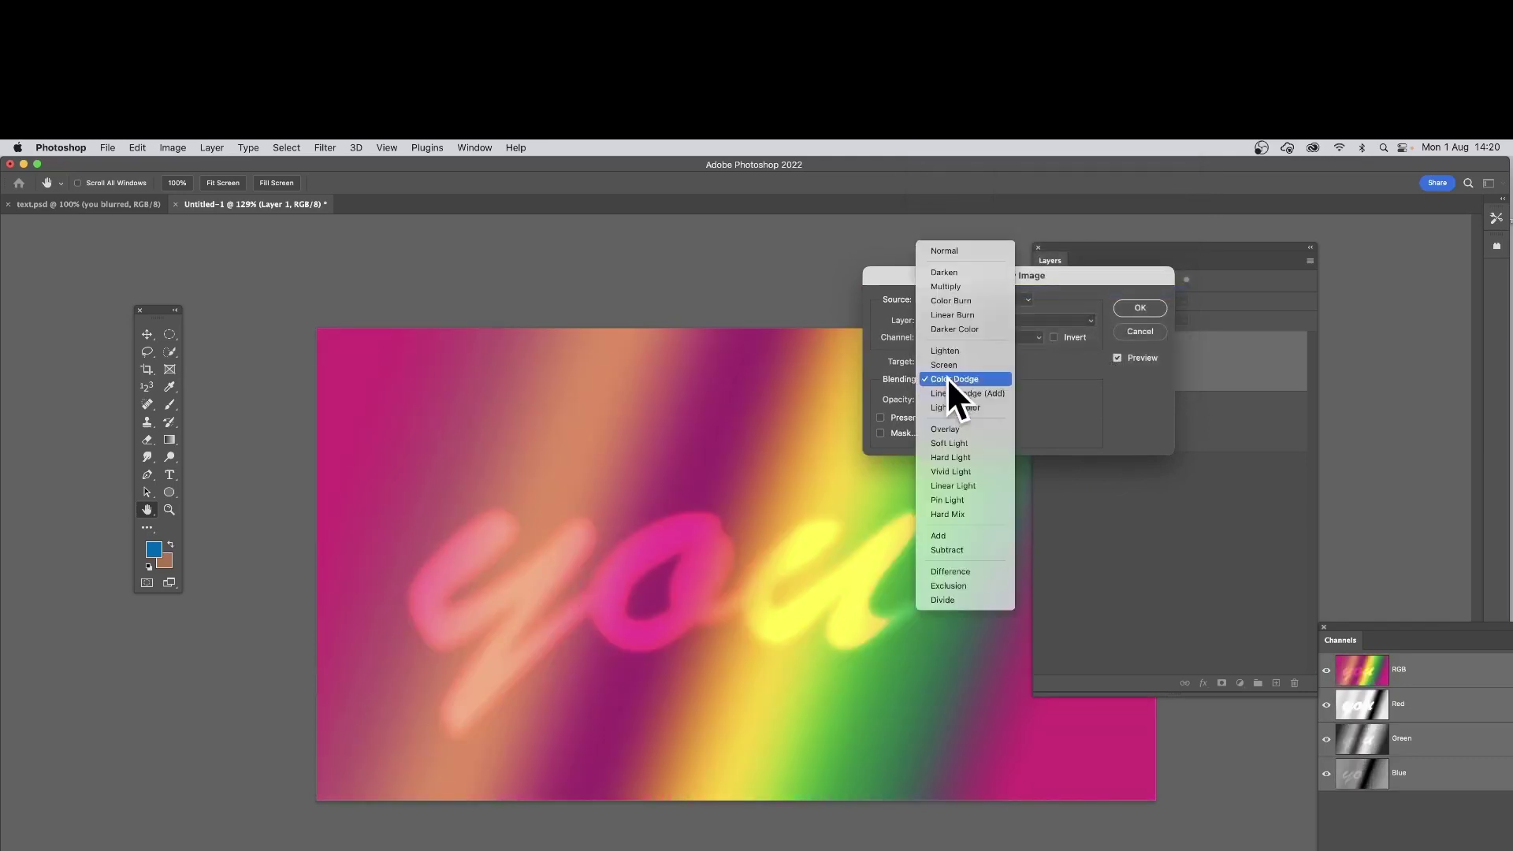
pyautogui.click(952, 569)
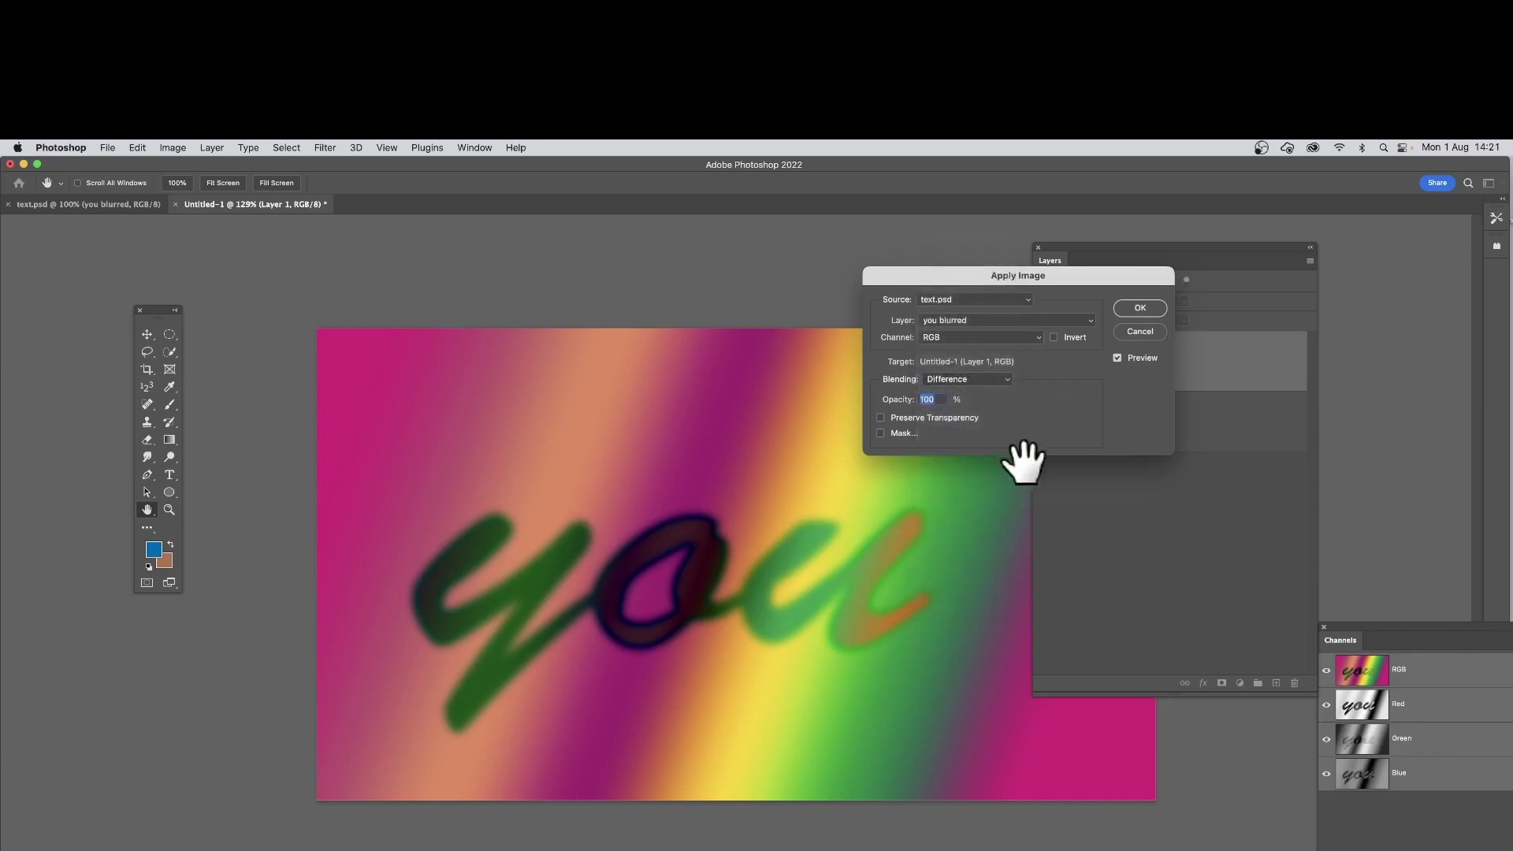
pyautogui.click(1139, 307)
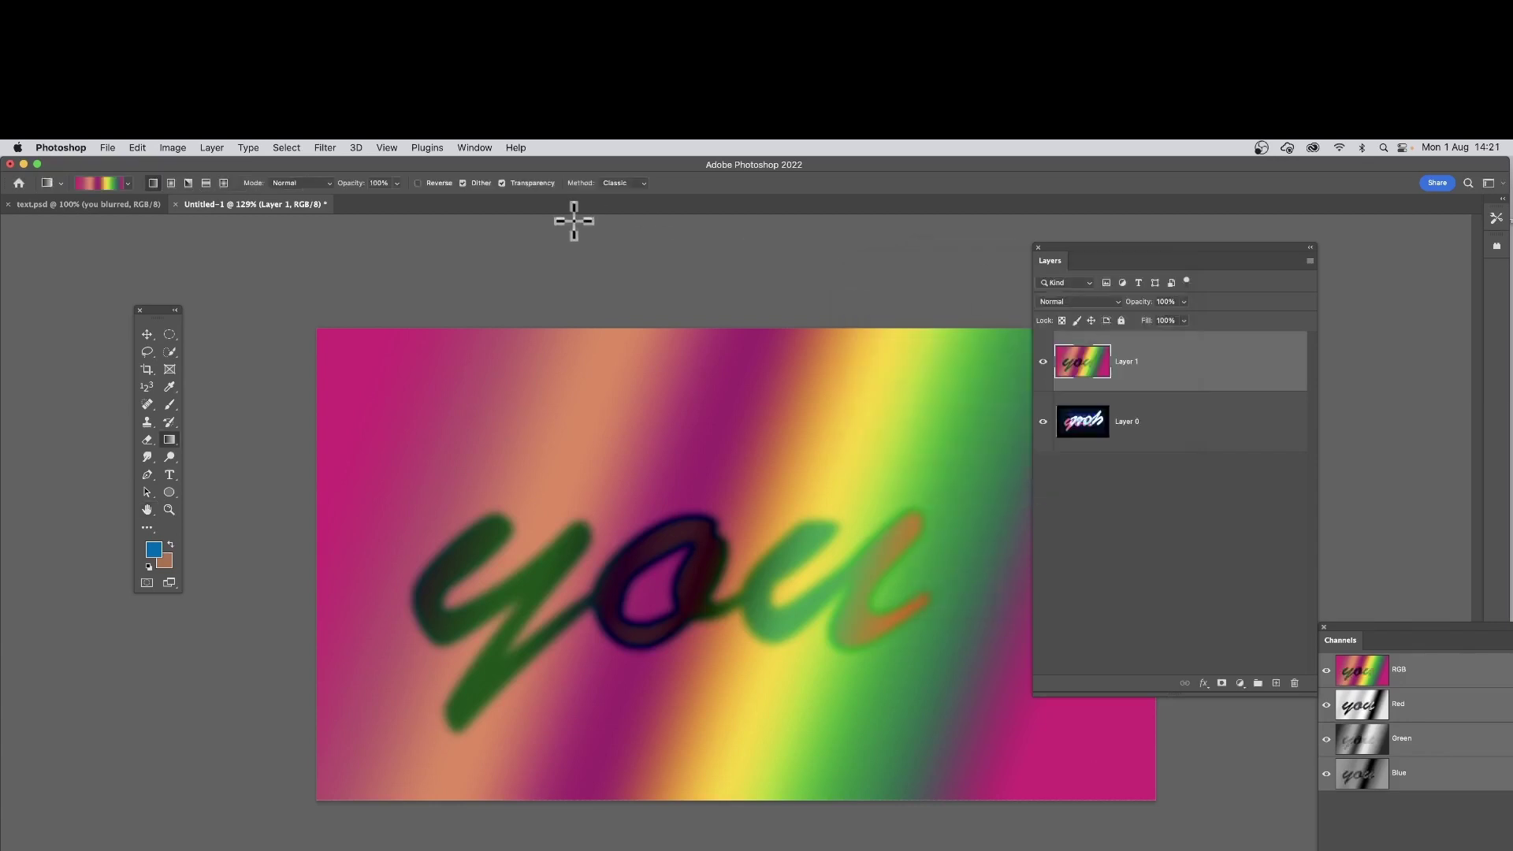
# Open Apply Image for Layer 1 and choose Layer 0 of Untitled-1 as the source, keeping the RGB channel.
pyautogui.press('super+shift+a')
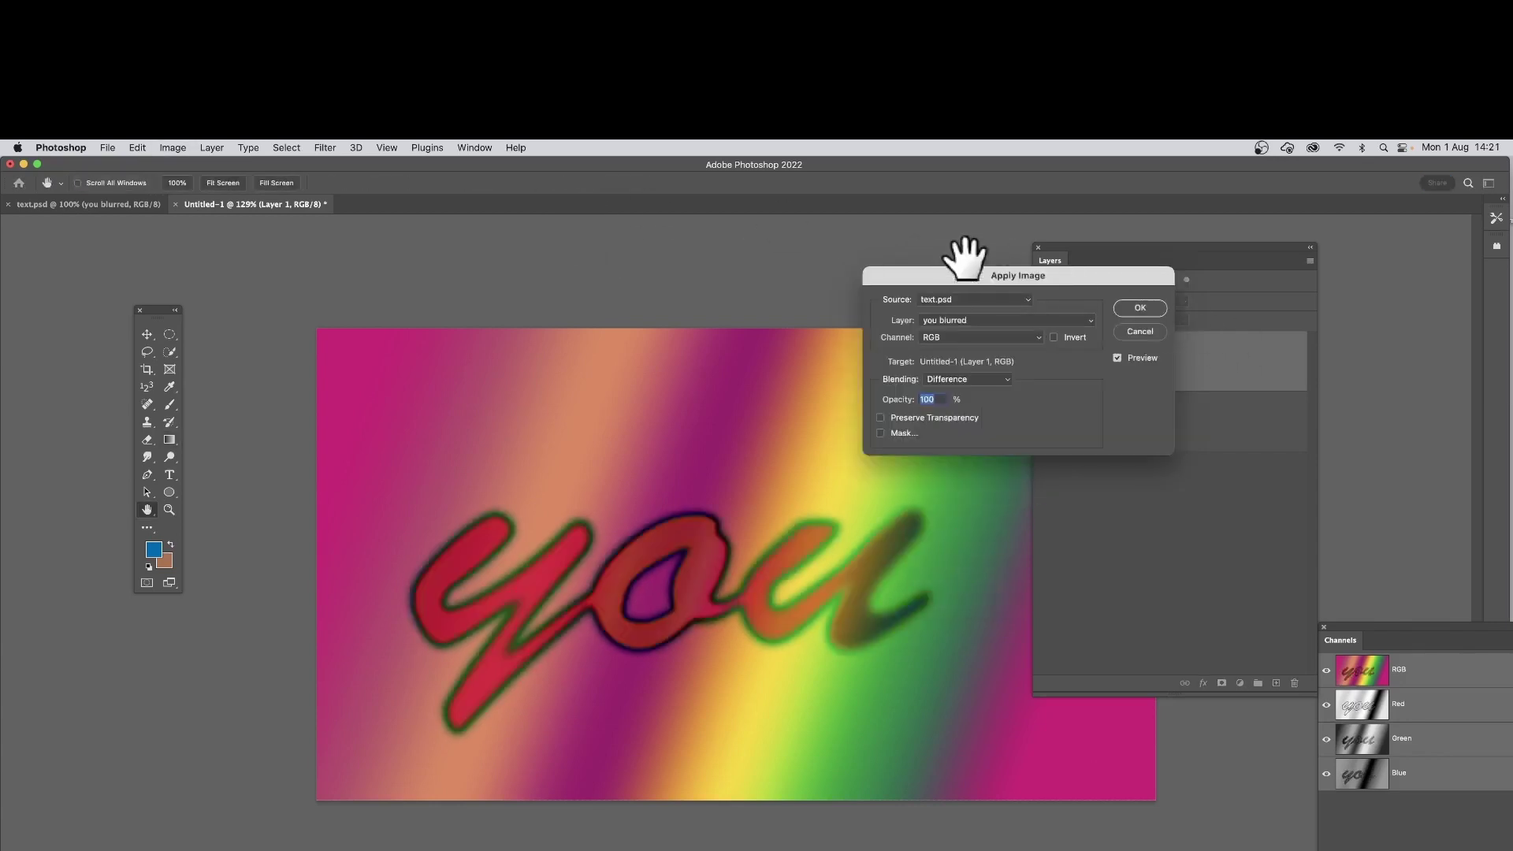
pyautogui.click(967, 299)
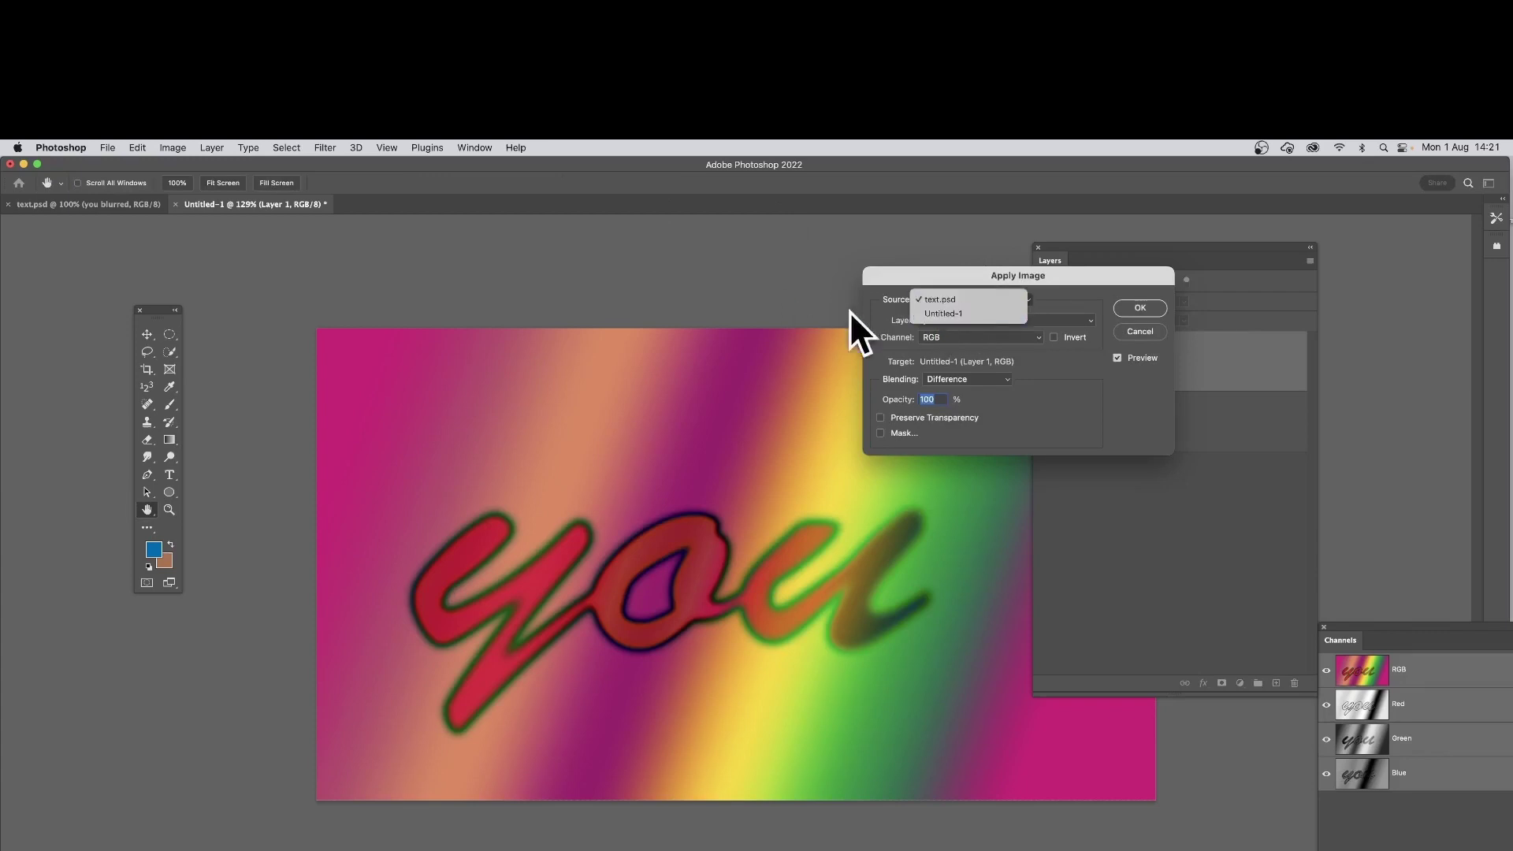
pyautogui.click(973, 314)
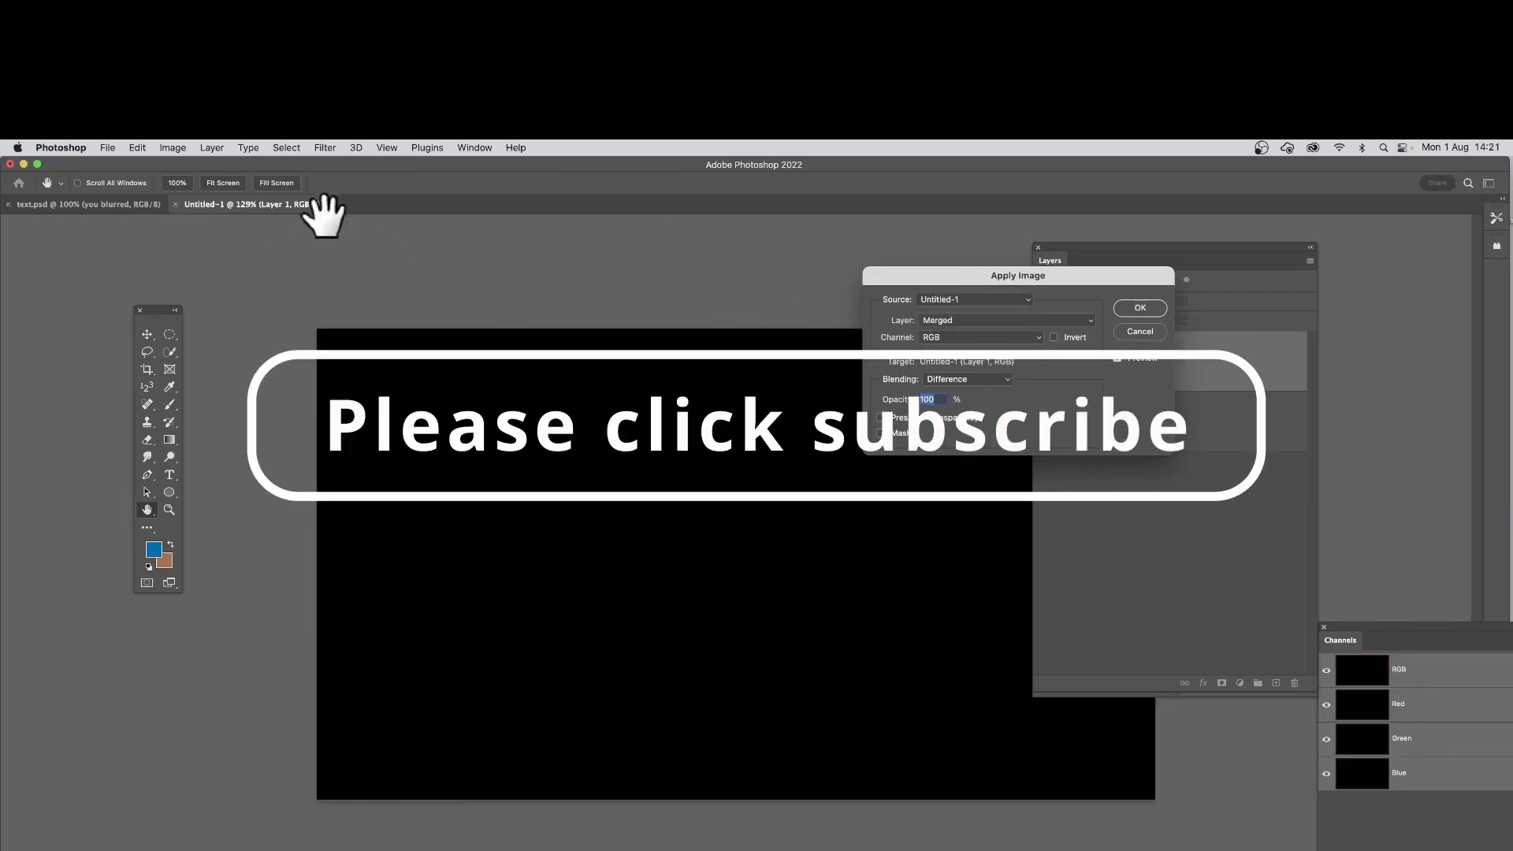
pyautogui.click(967, 321)
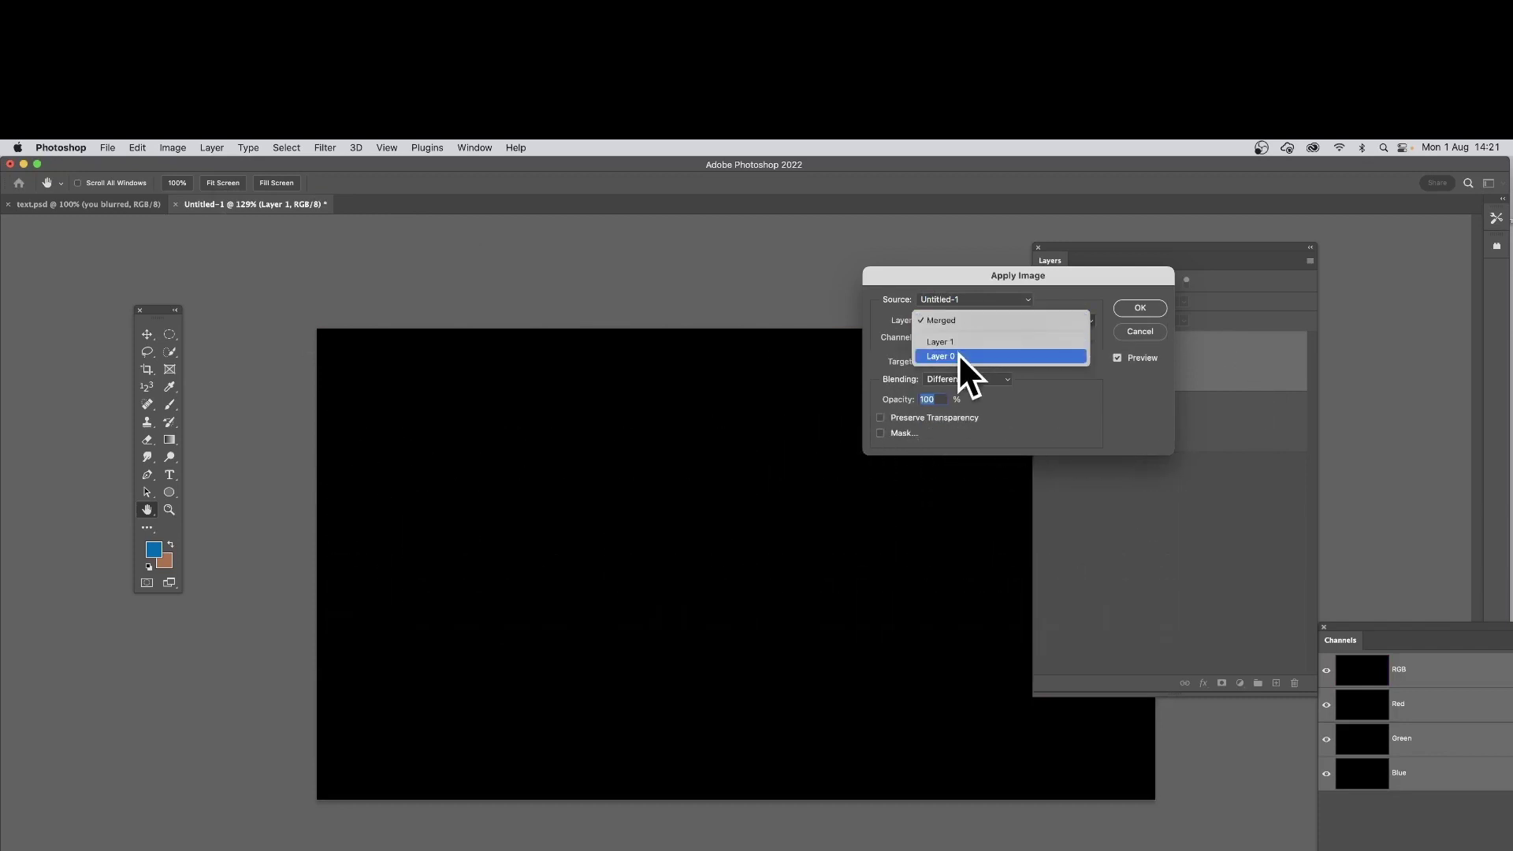
pyautogui.click(959, 357)
pyautogui.moveTo(1098, 281); pyautogui.dragTo(963, 497)
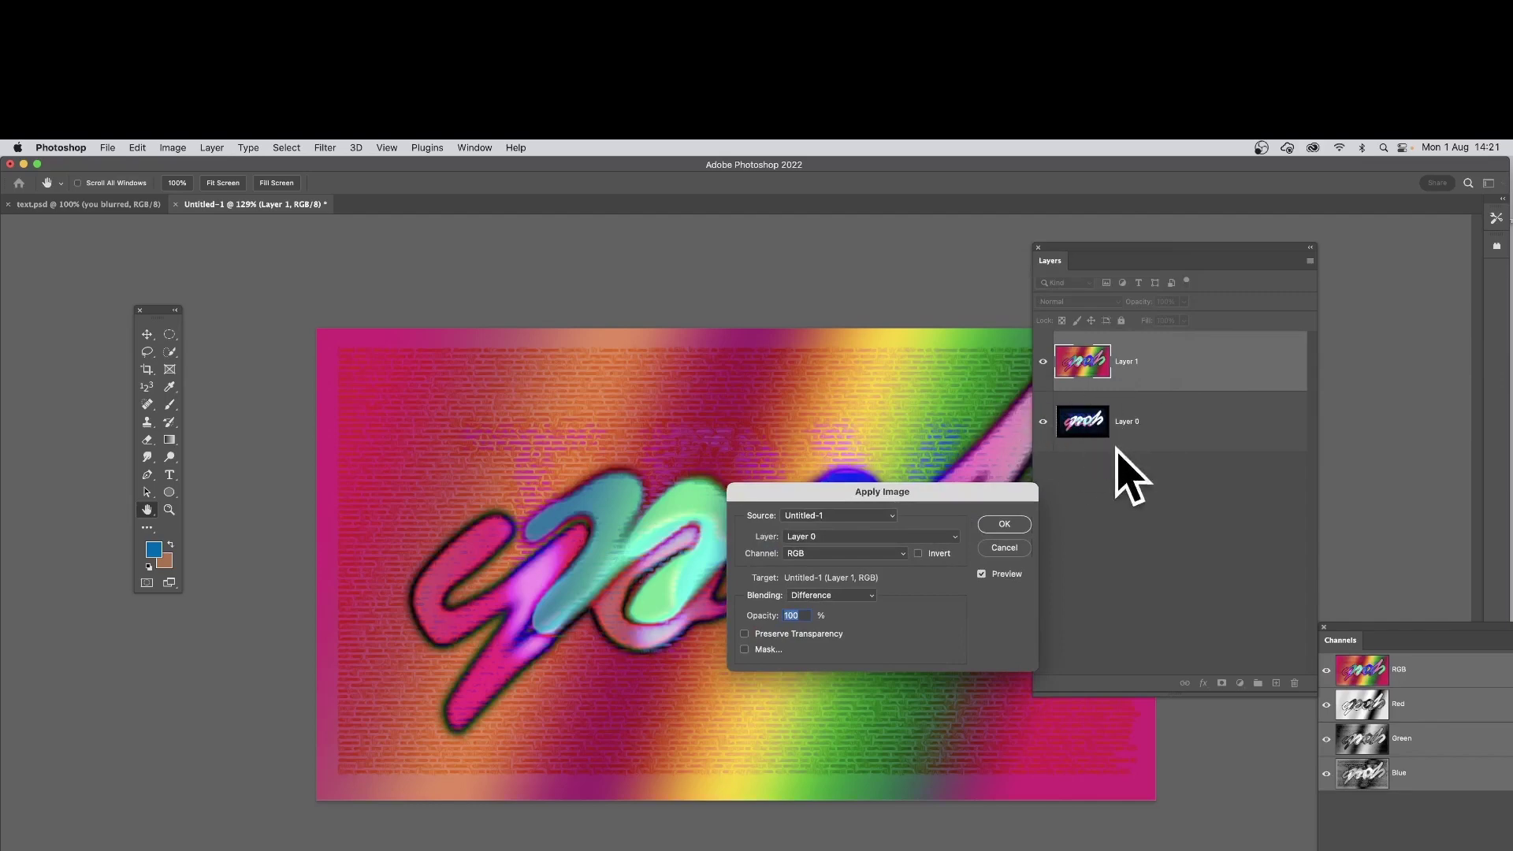
pyautogui.moveTo(862, 493); pyautogui.dragTo(1055, 468)
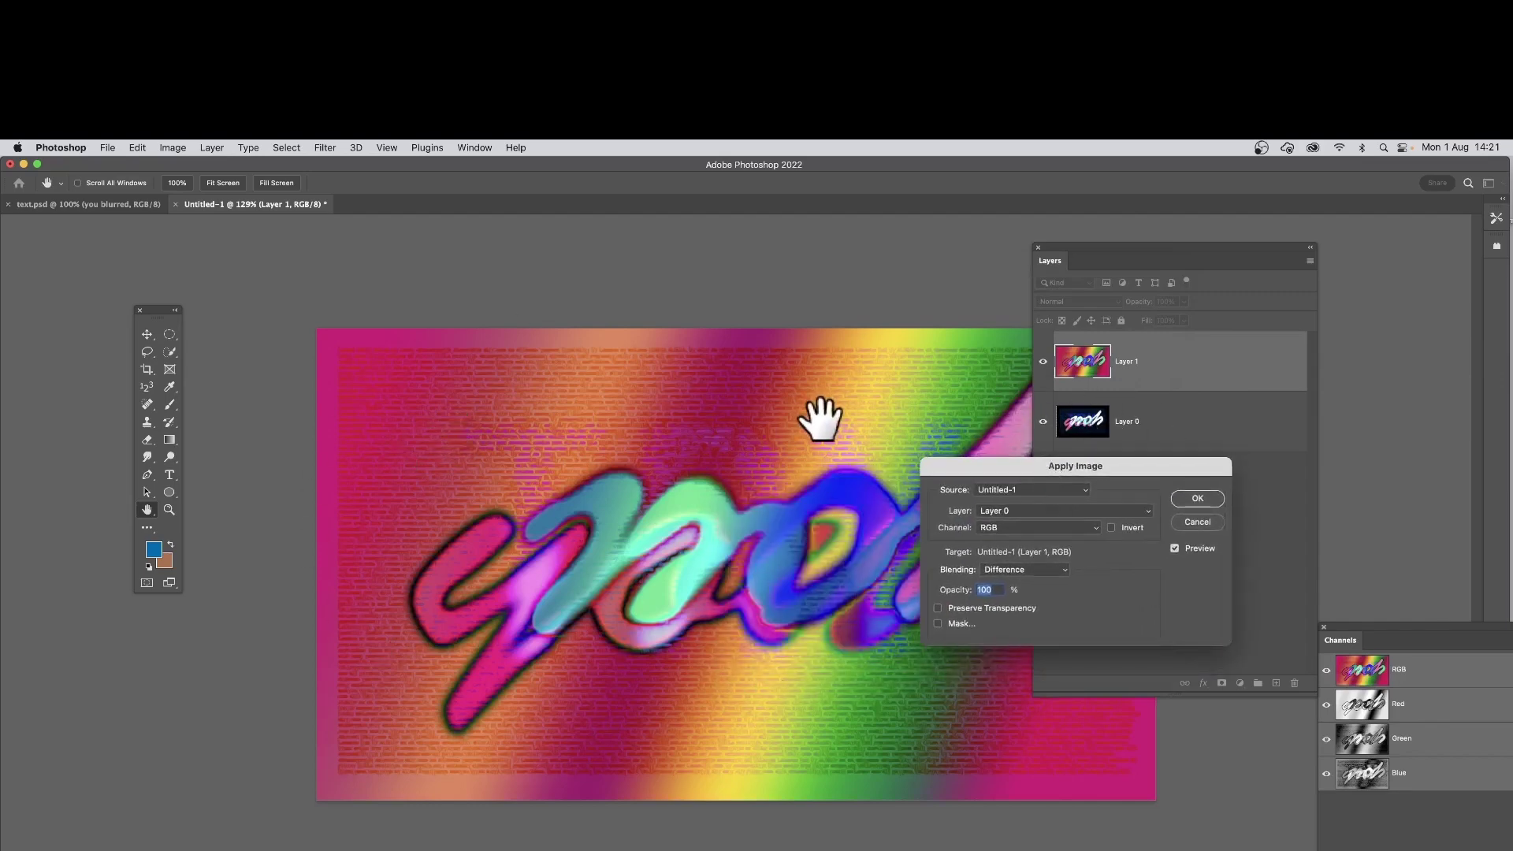
# Change the Layer 0 blend to Hard Mix at 100% opacity and apply it to Layer 1.
pyautogui.click(1008, 568)
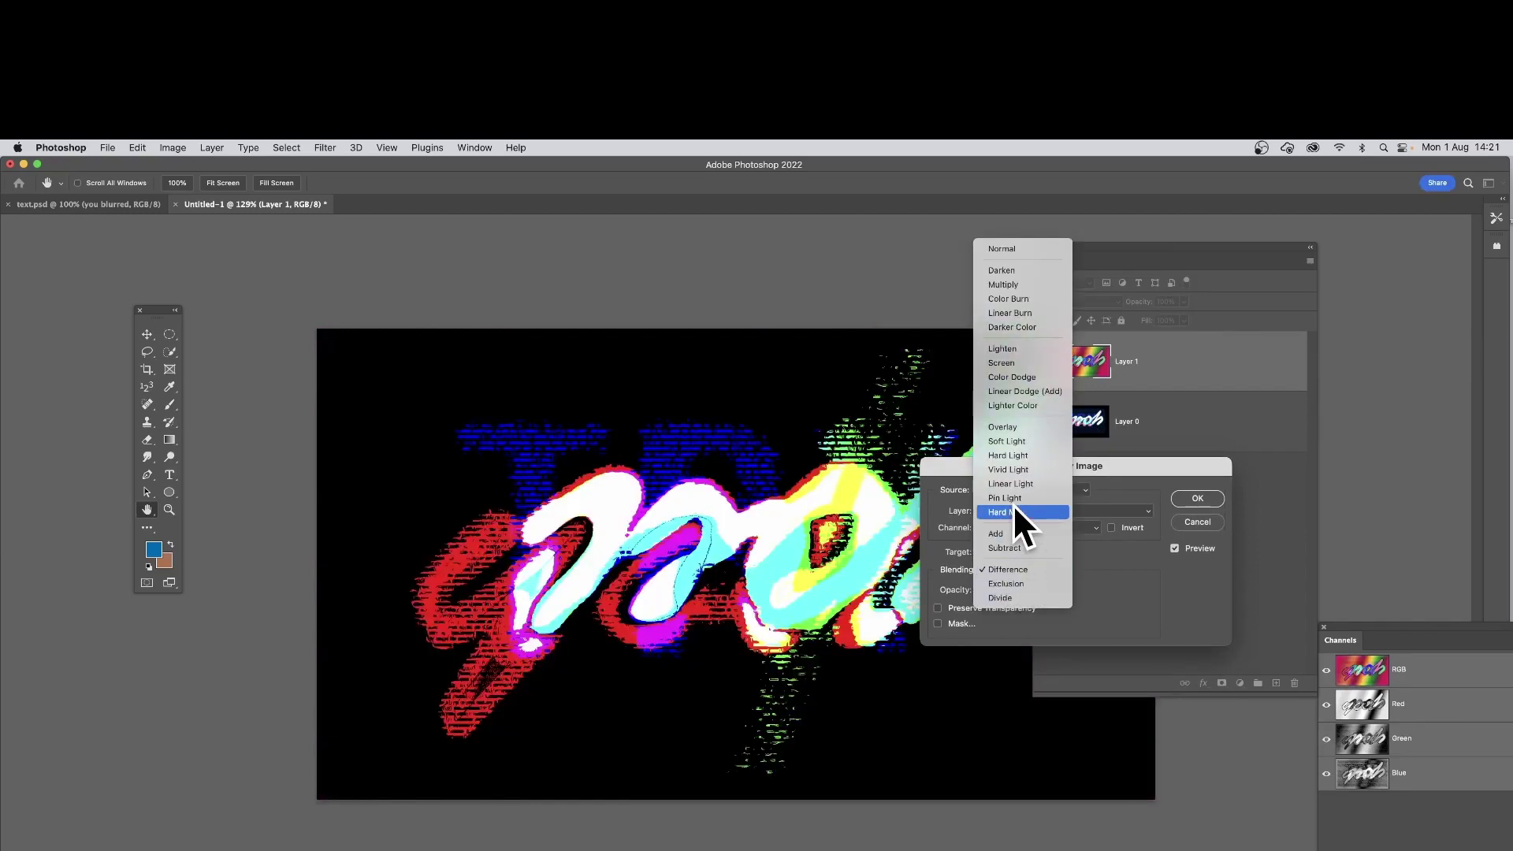
pyautogui.click(1014, 508)
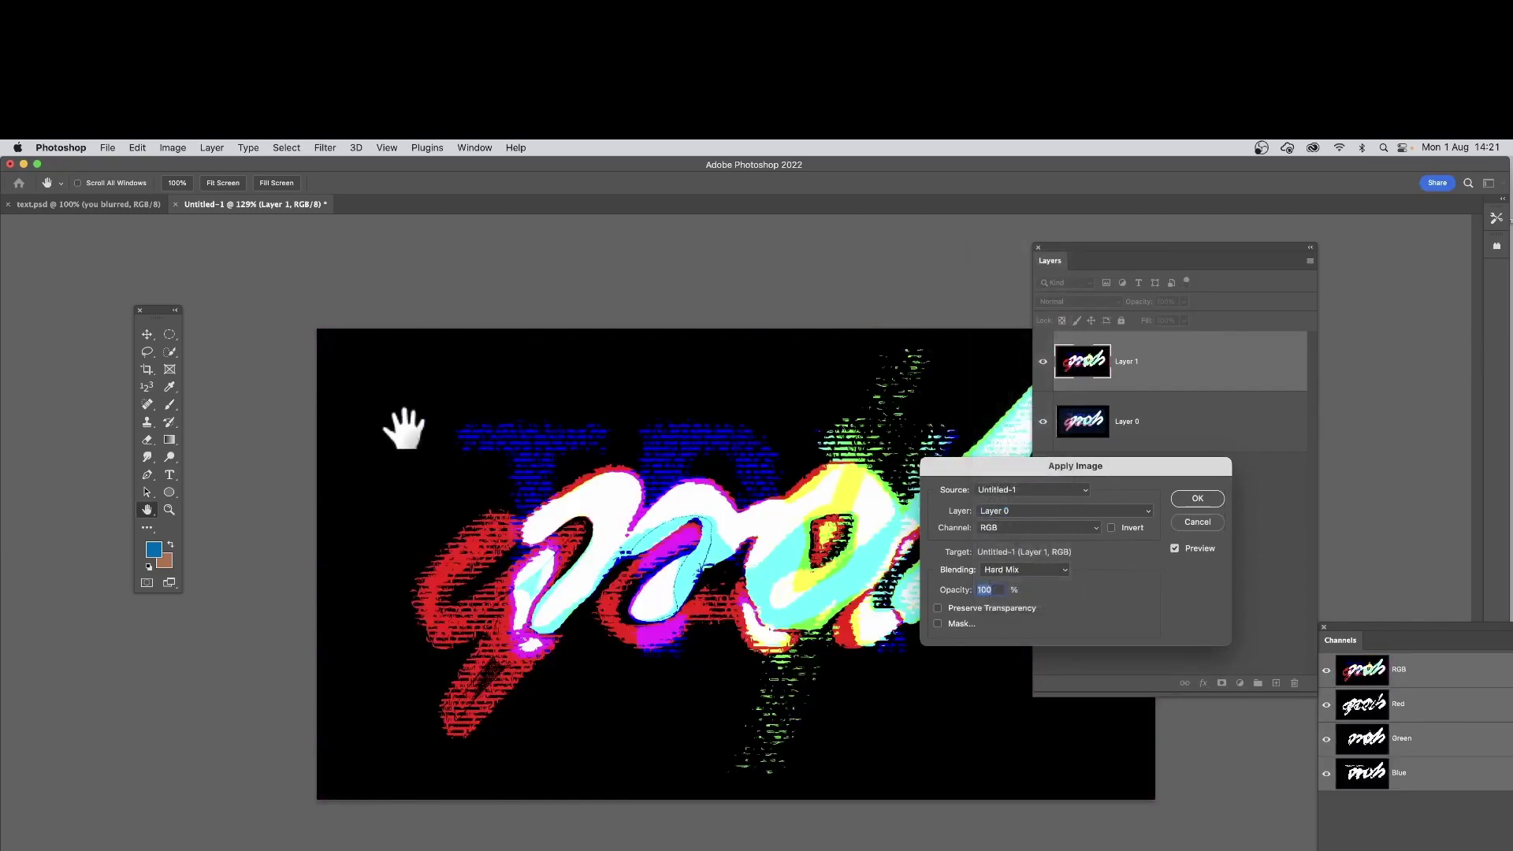
pyautogui.moveTo(981, 464); pyautogui.dragTo(1078, 476)
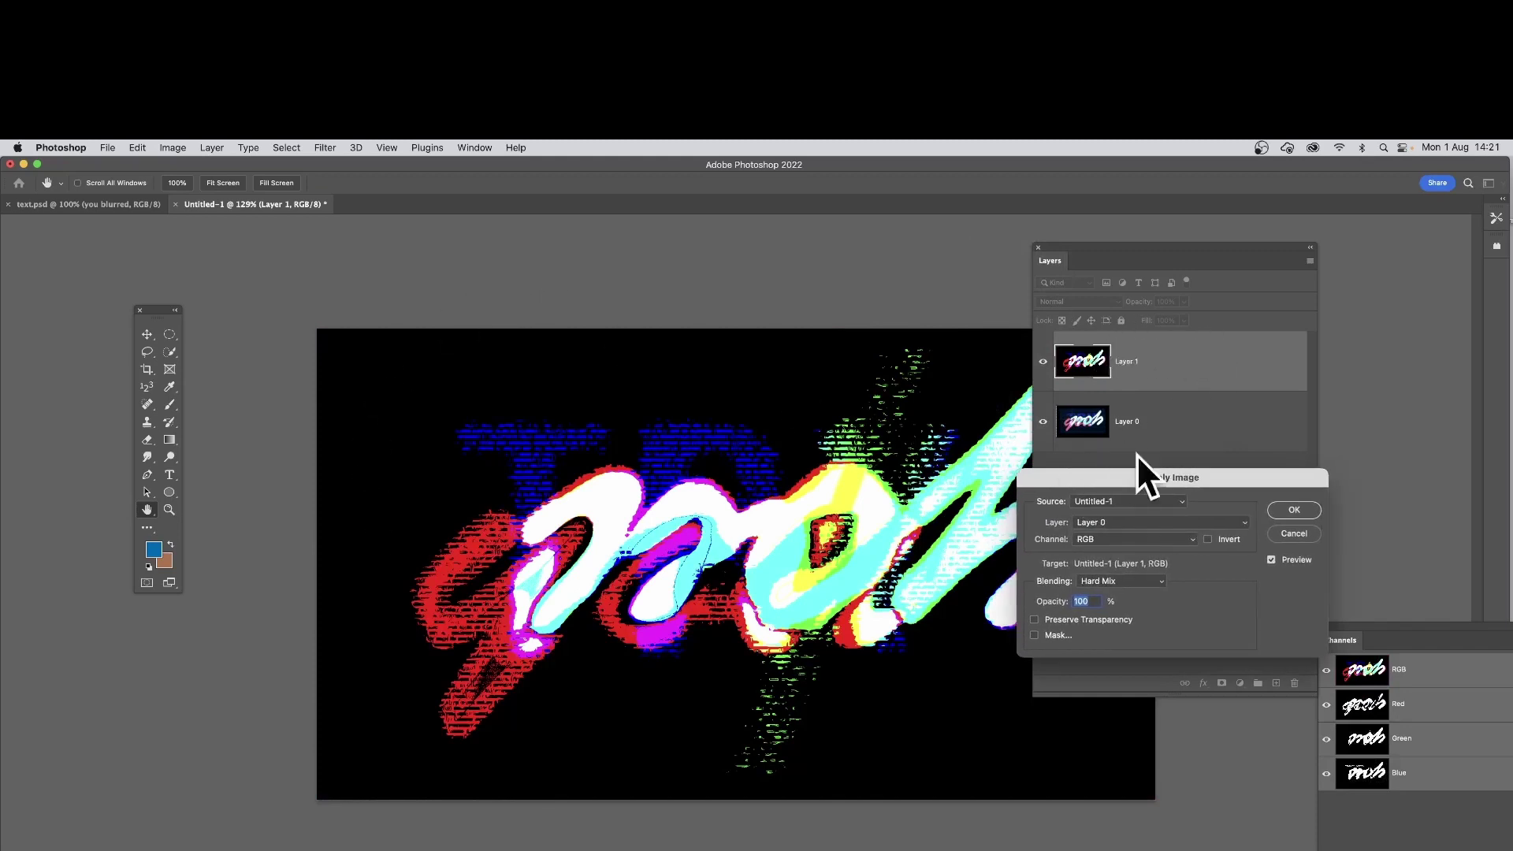
pyautogui.click(1294, 510)
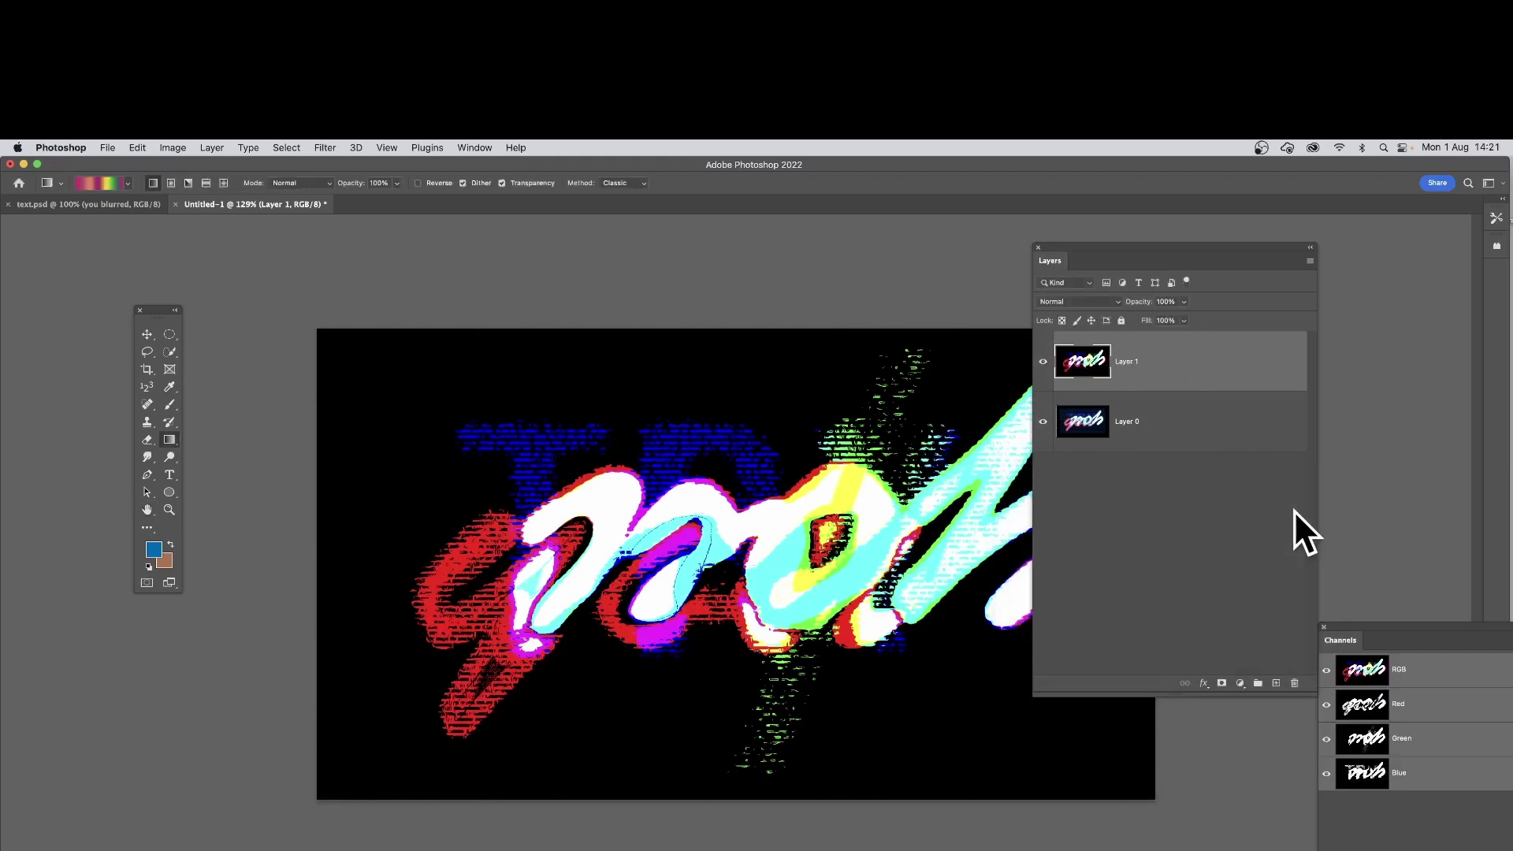
# Open Apply Image again with text.psd as source and try the love layer's Green channel in Difference mode.
pyautogui.press('super+shift+a')
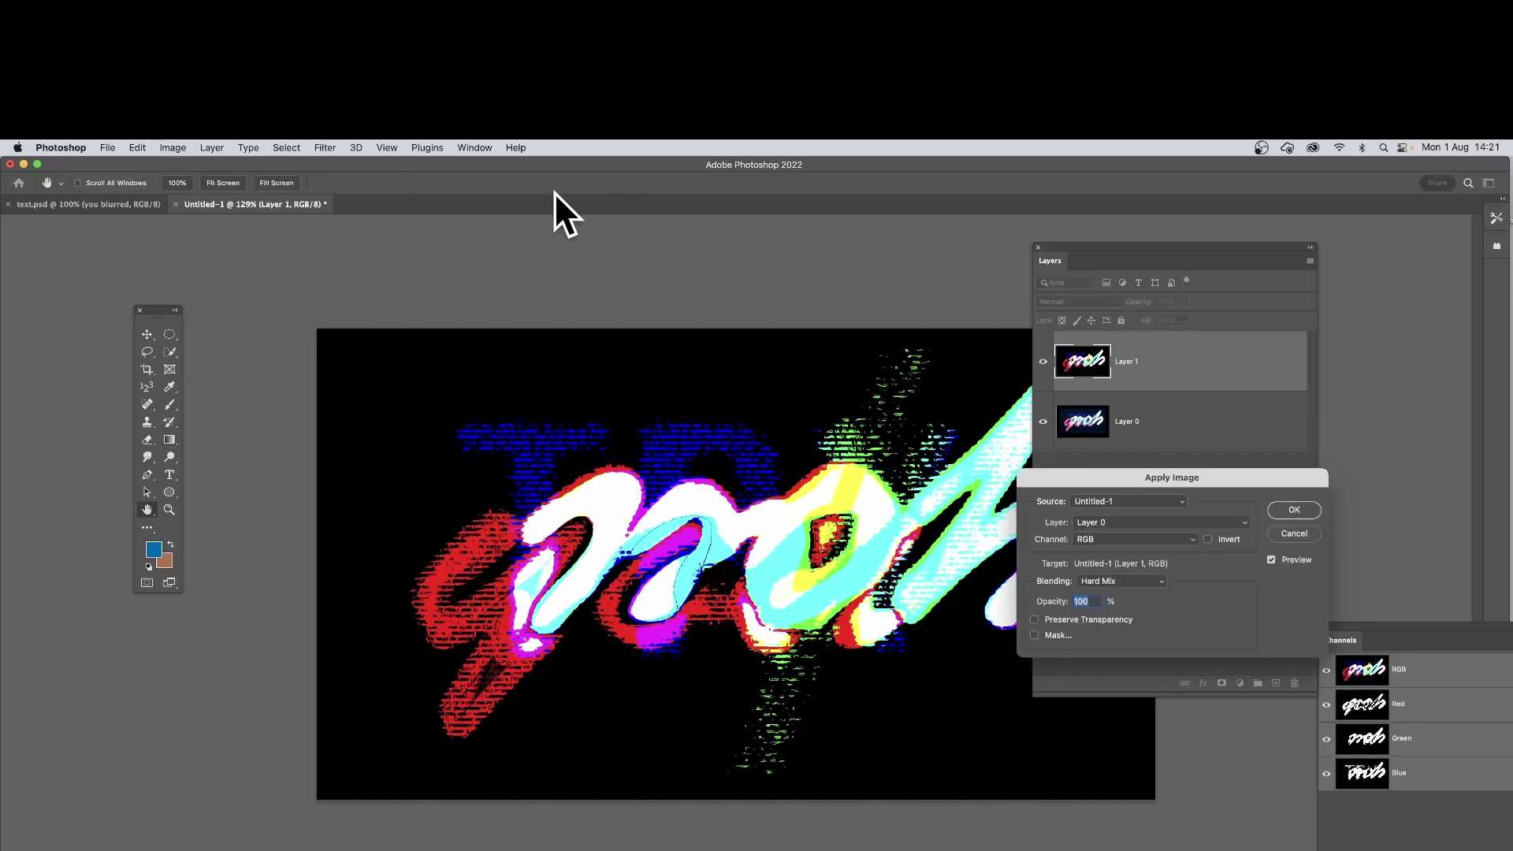
pyautogui.moveTo(1150, 475); pyautogui.dragTo(616, 387)
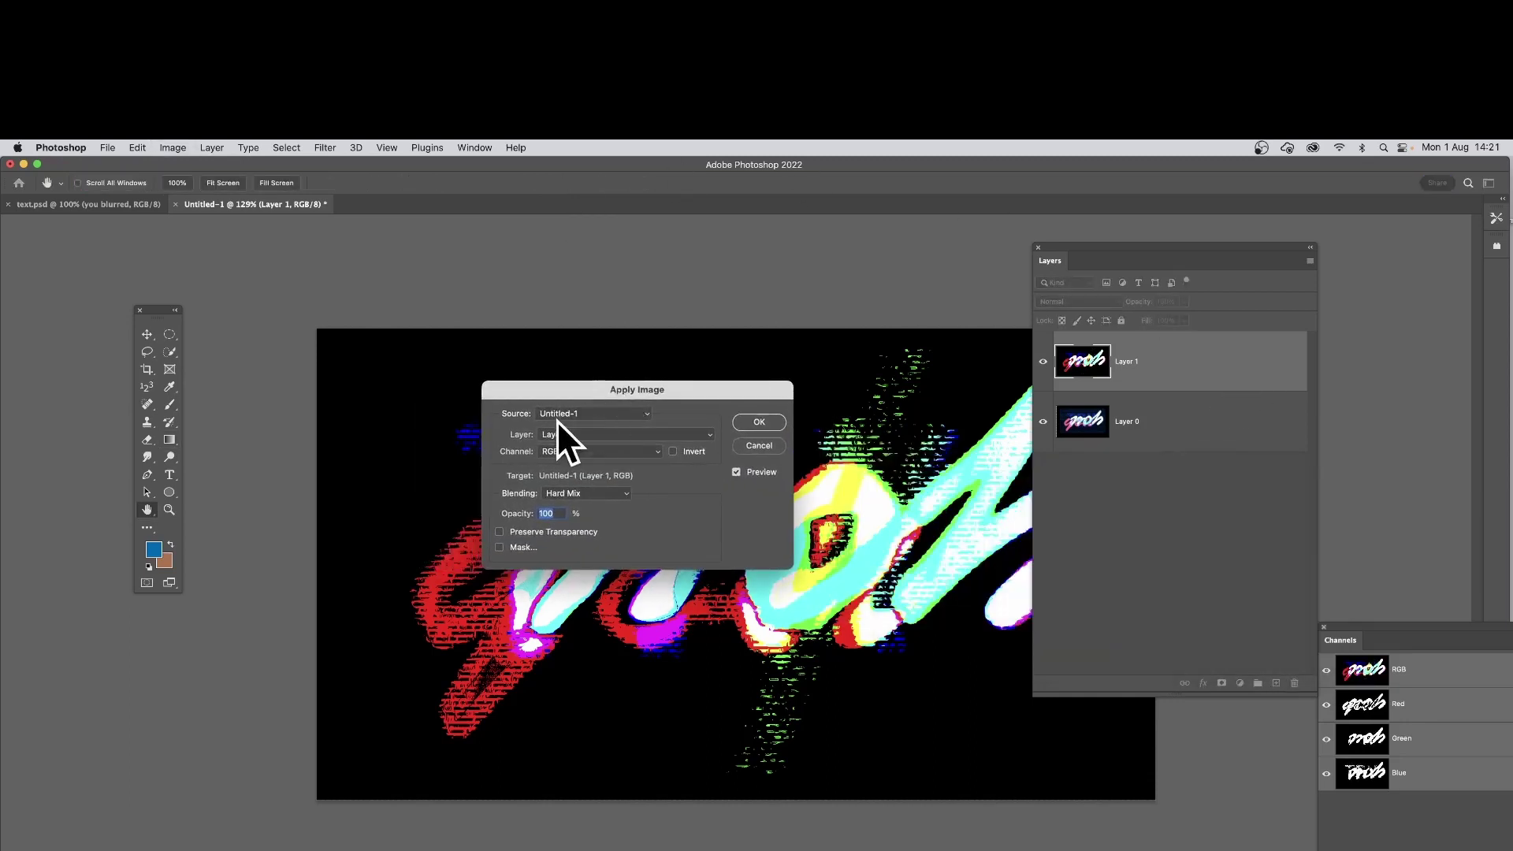
pyautogui.click(567, 414)
pyautogui.click(572, 398)
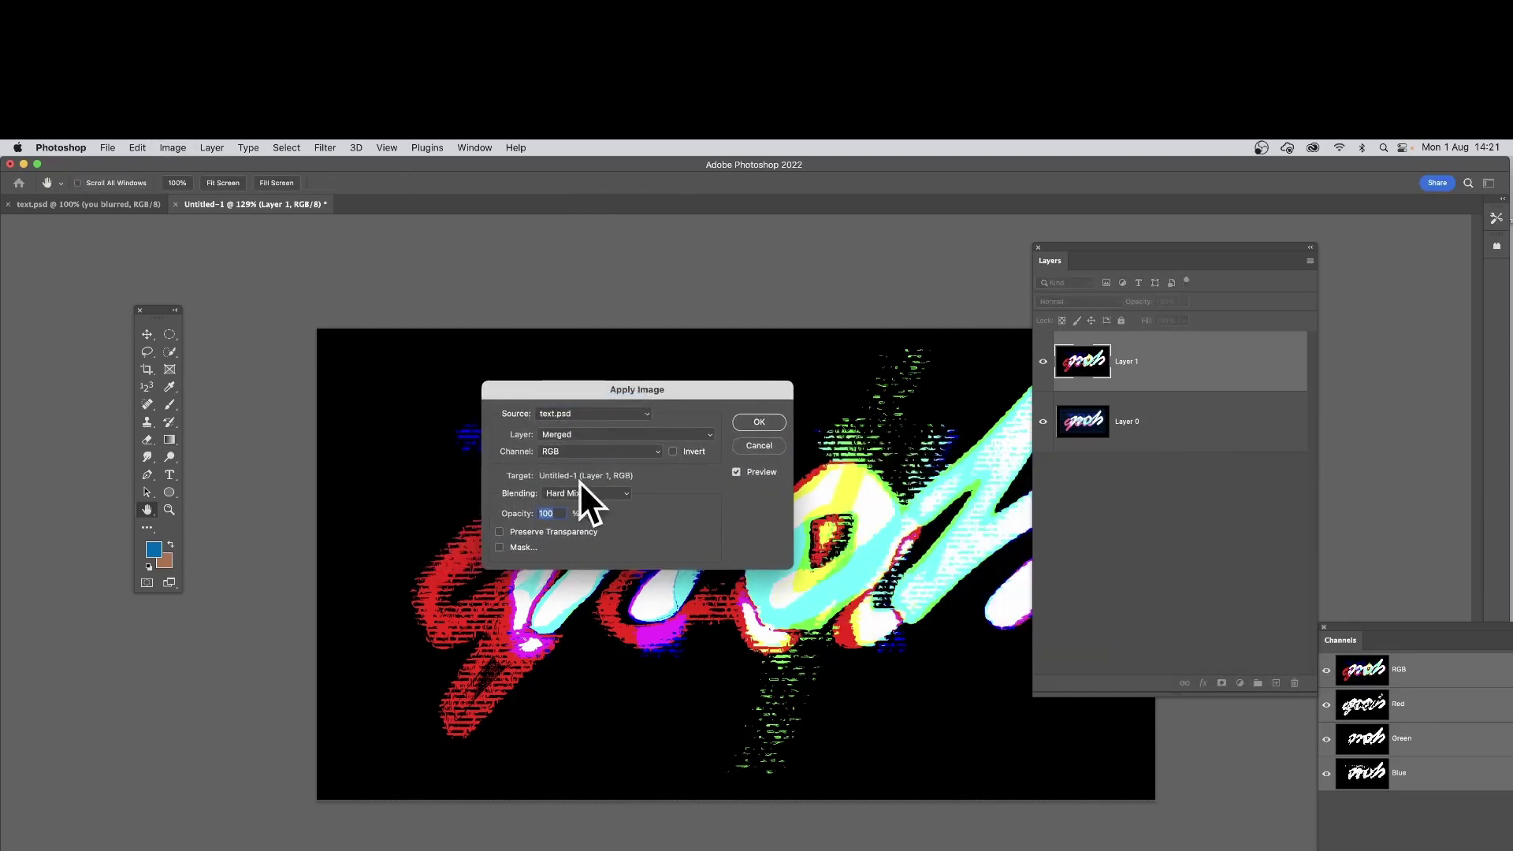
pyautogui.click(580, 433)
pyautogui.click(576, 470)
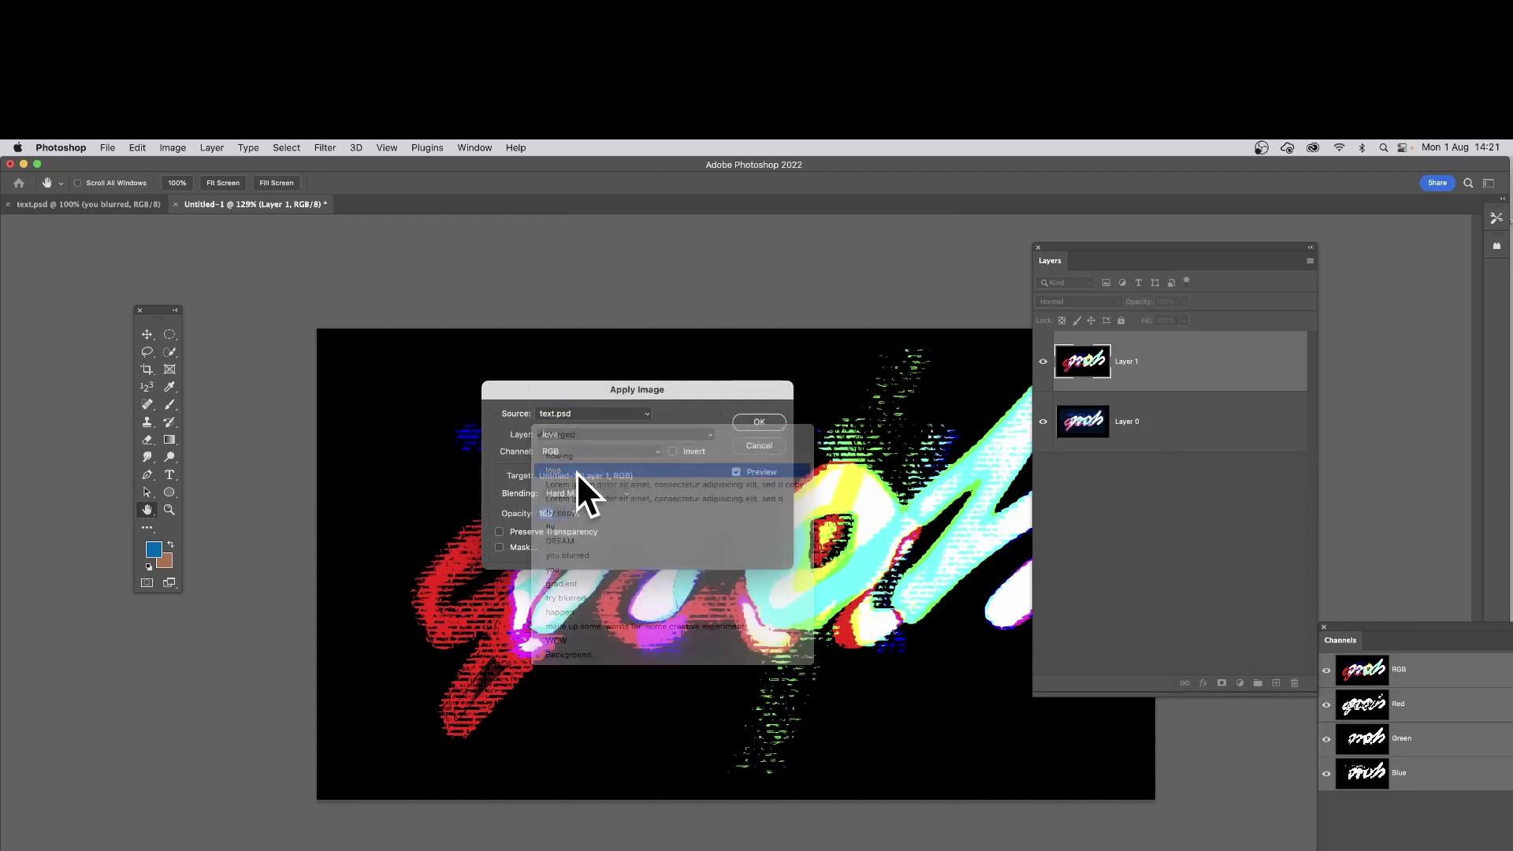
pyautogui.click(618, 452)
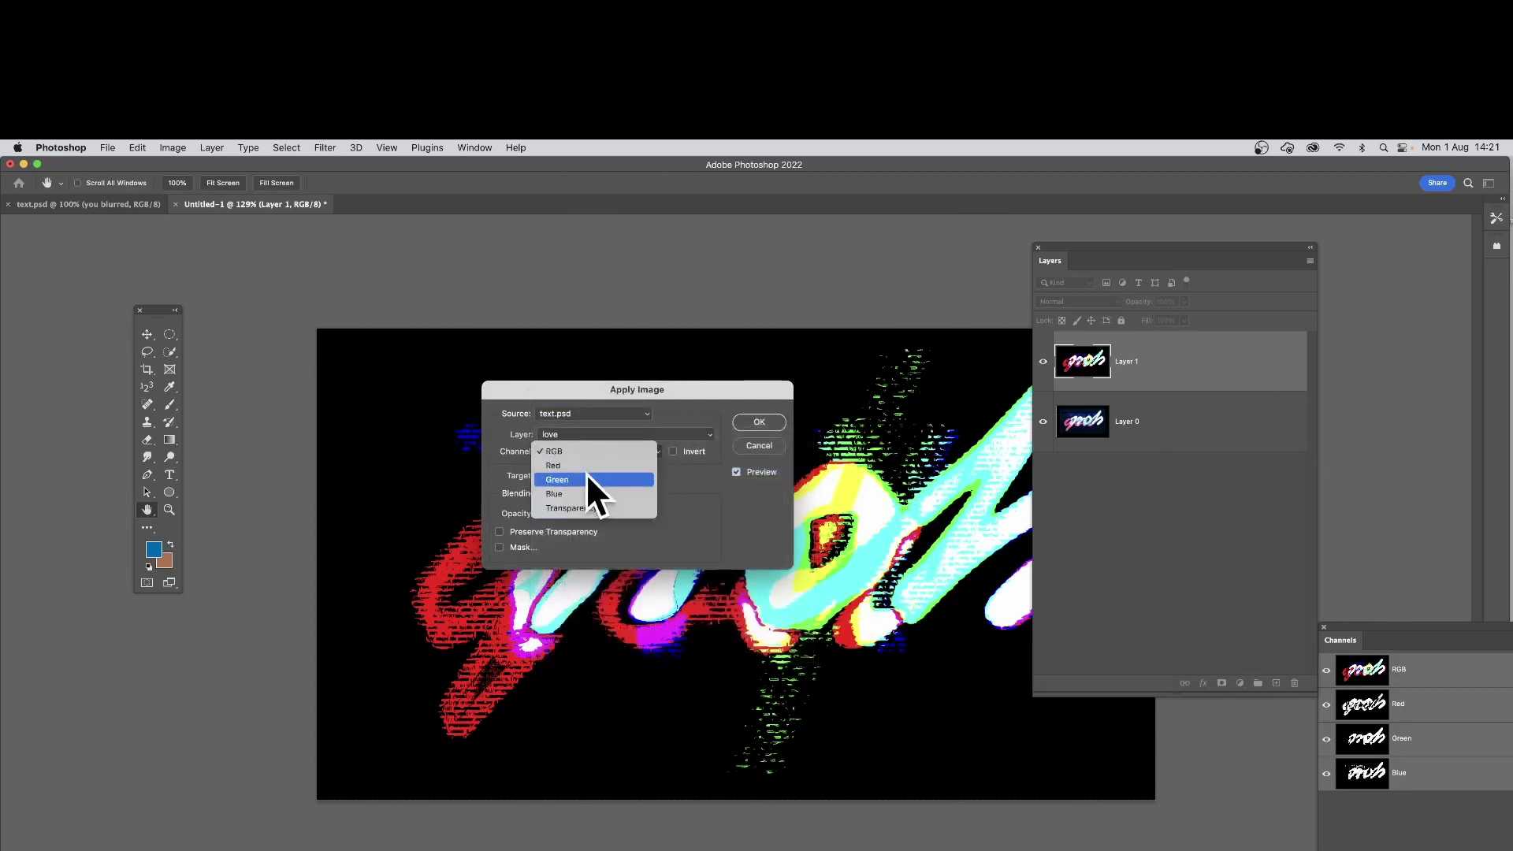
pyautogui.click(585, 474)
pyautogui.click(578, 492)
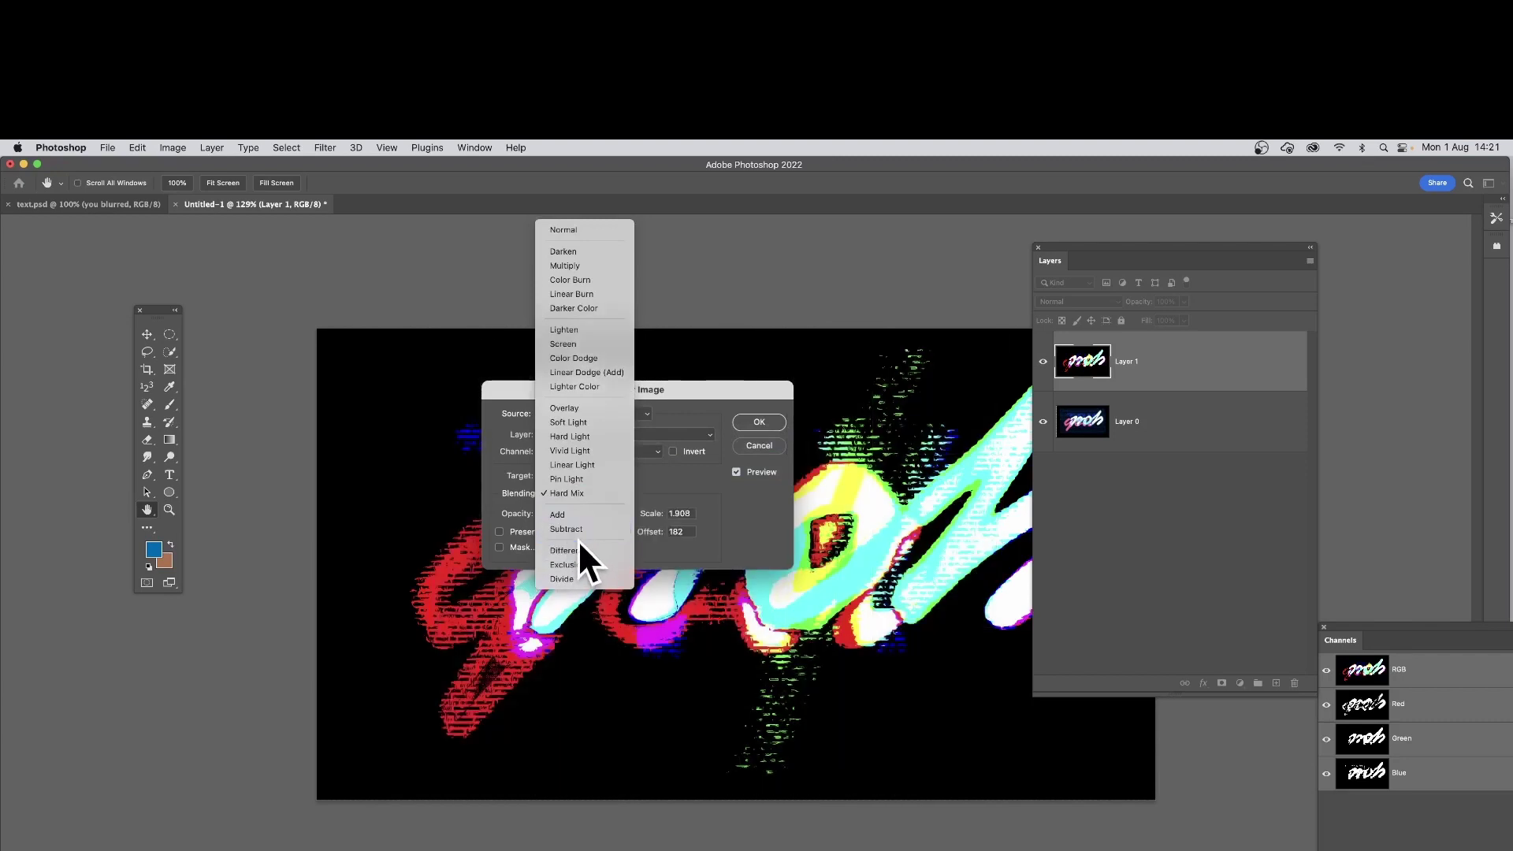
pyautogui.click(578, 543)
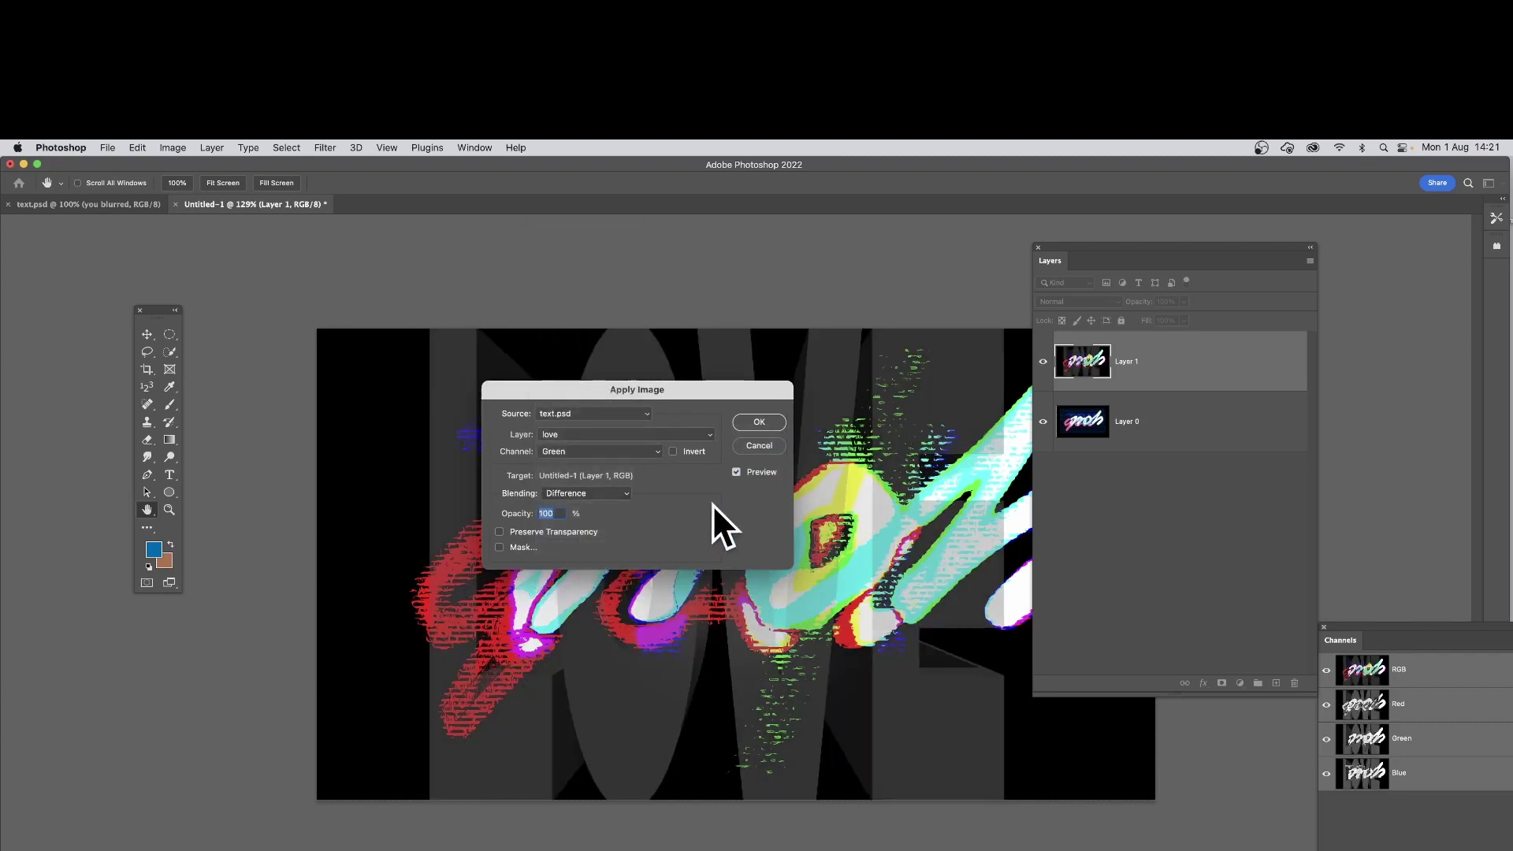
pyautogui.moveTo(599, 386); pyautogui.dragTo(1090, 450)
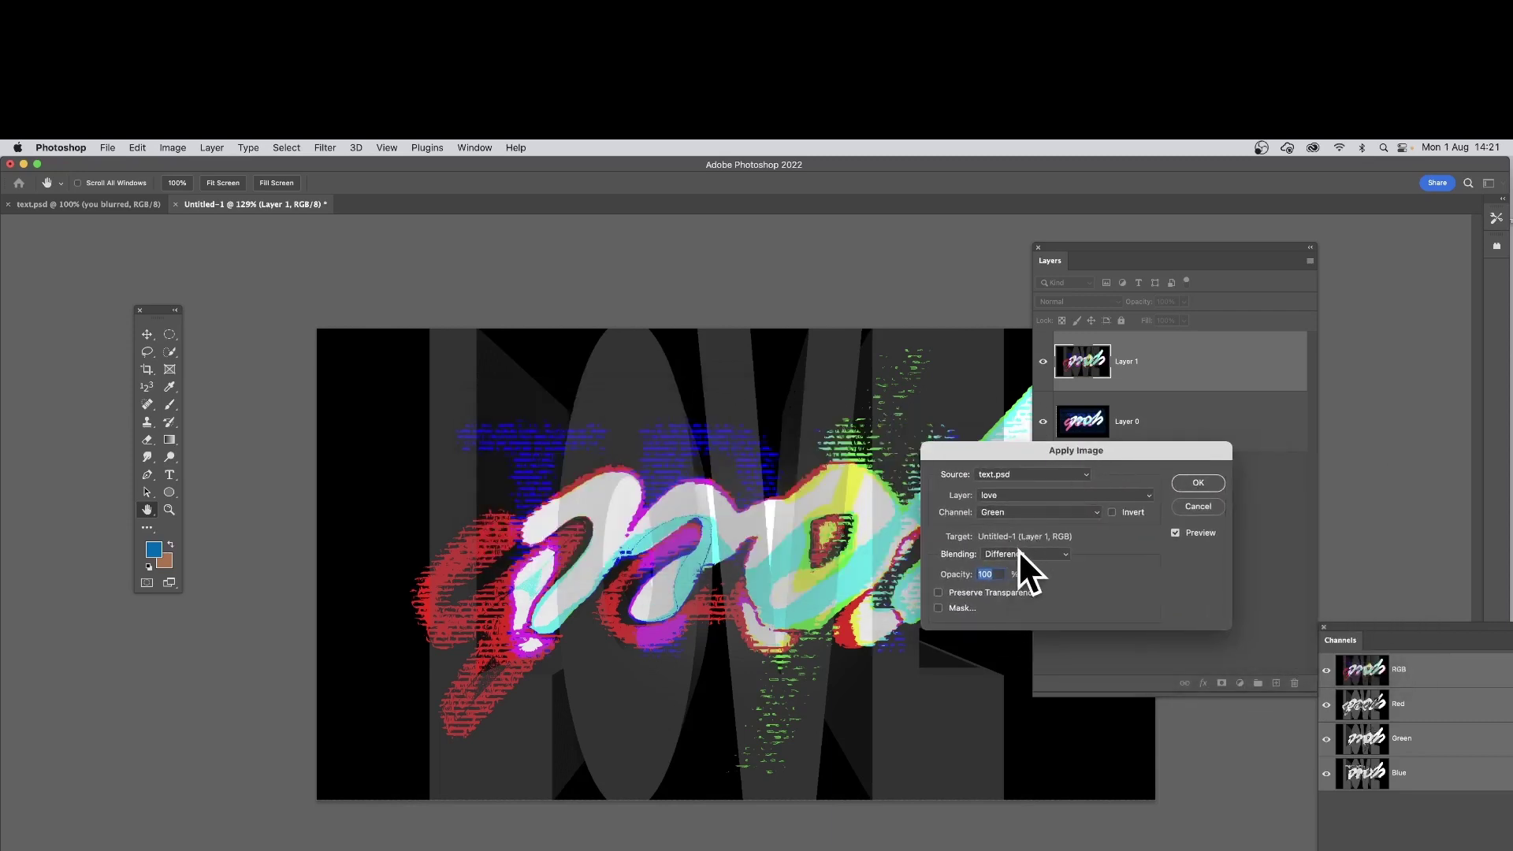
# Try the you layer as source, switch to the try blurred layer with the RGB channel, and apply it to Layer 1.
pyautogui.click(1010, 497)
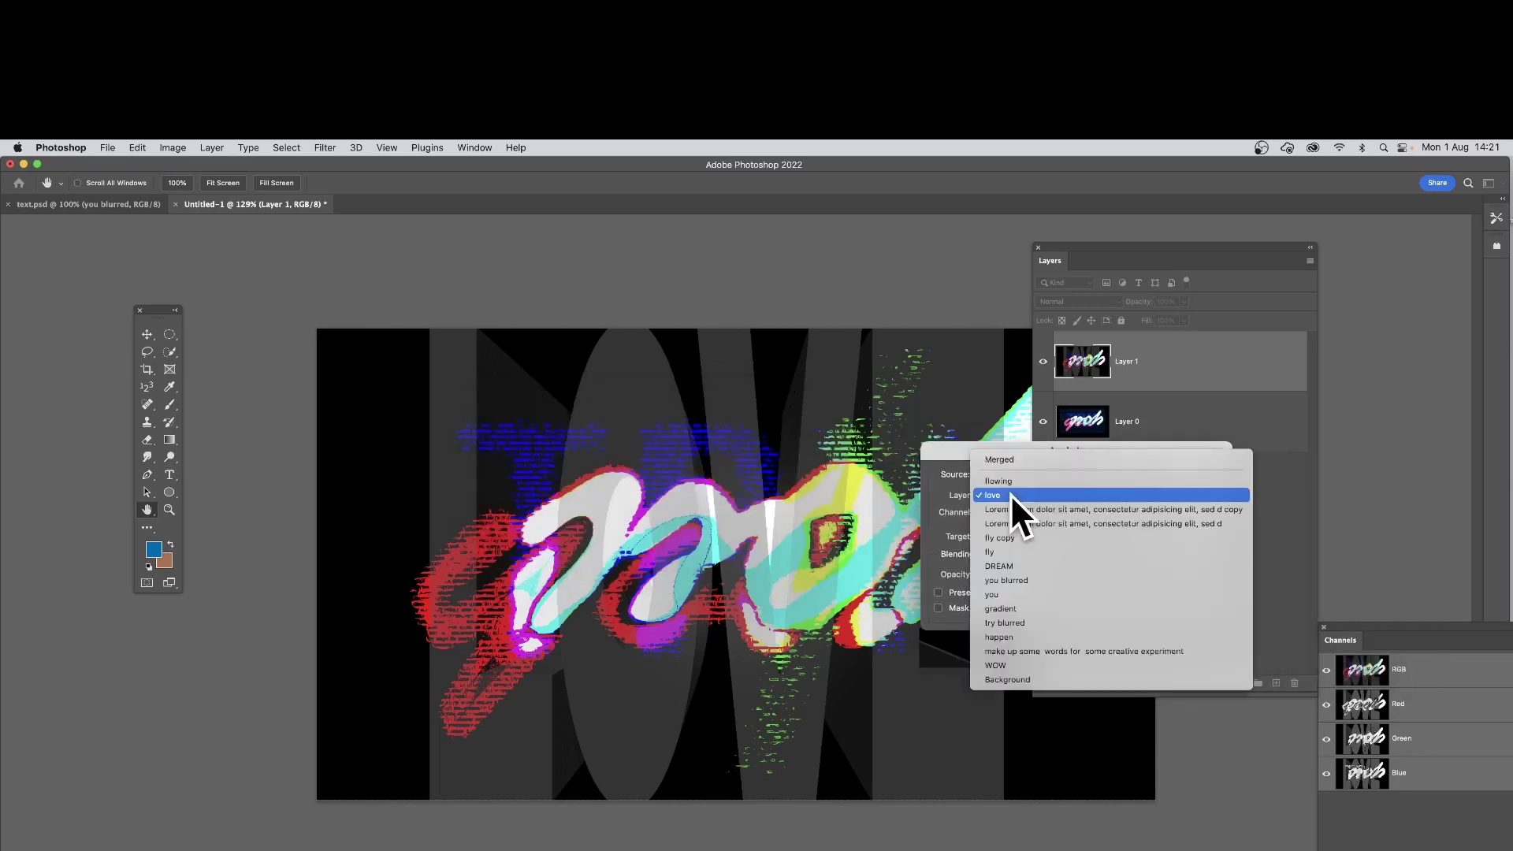
pyautogui.click(1004, 596)
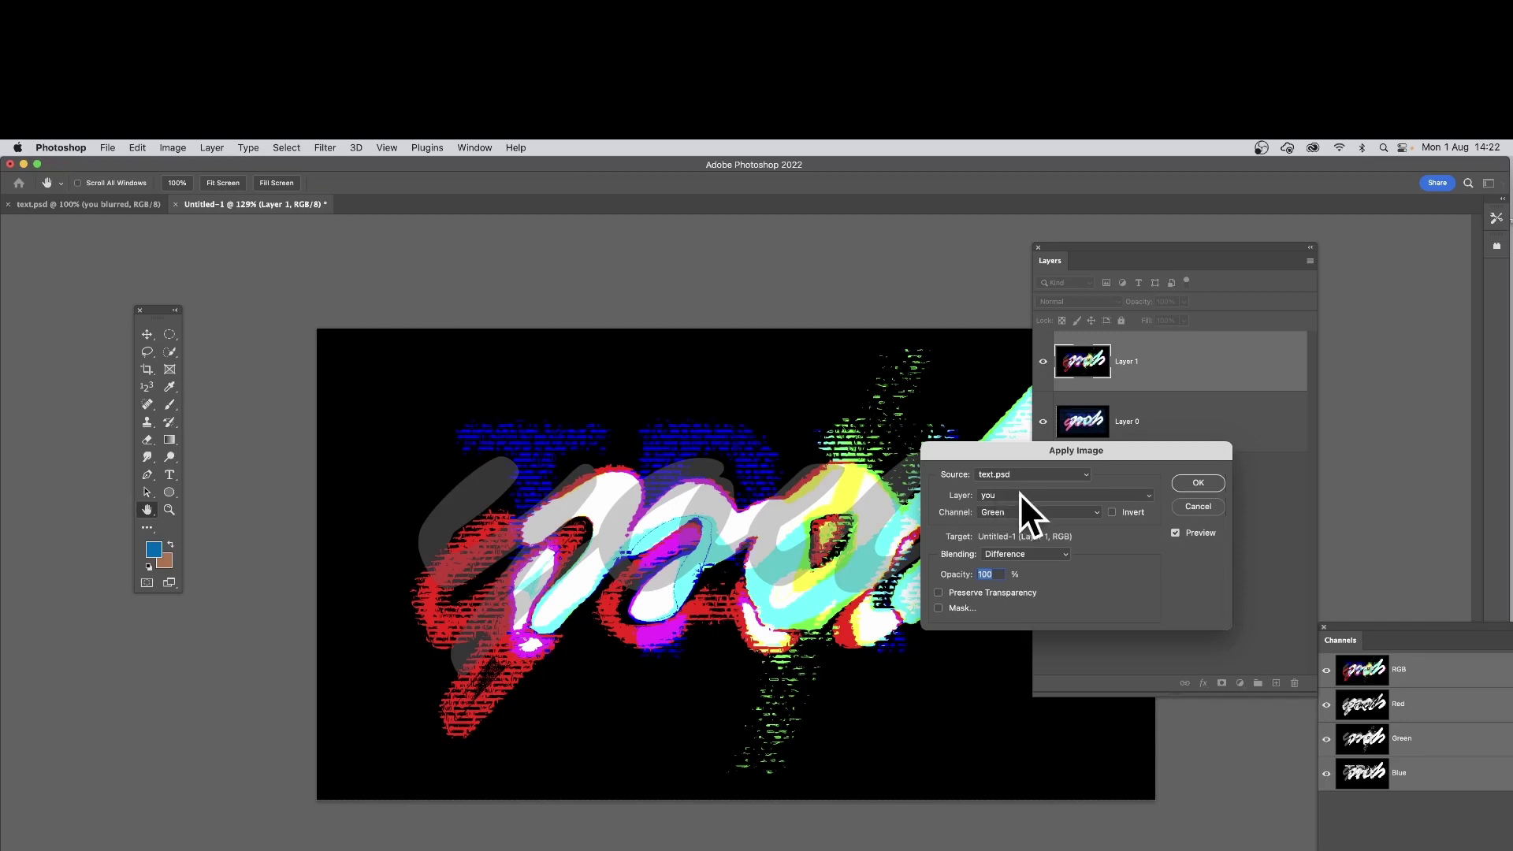
pyautogui.click(1020, 494)
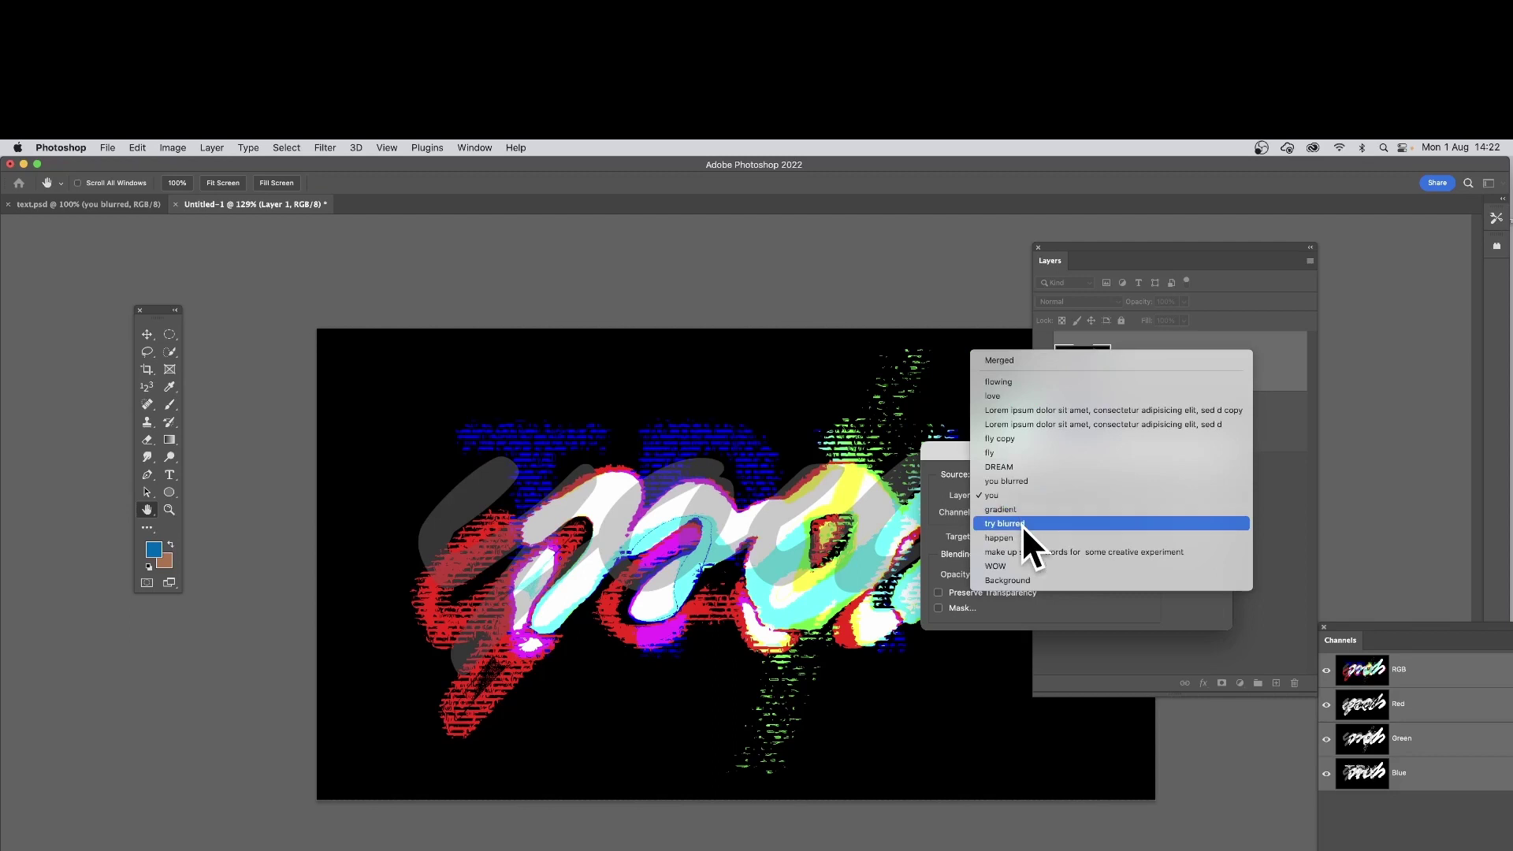
pyautogui.click(1021, 525)
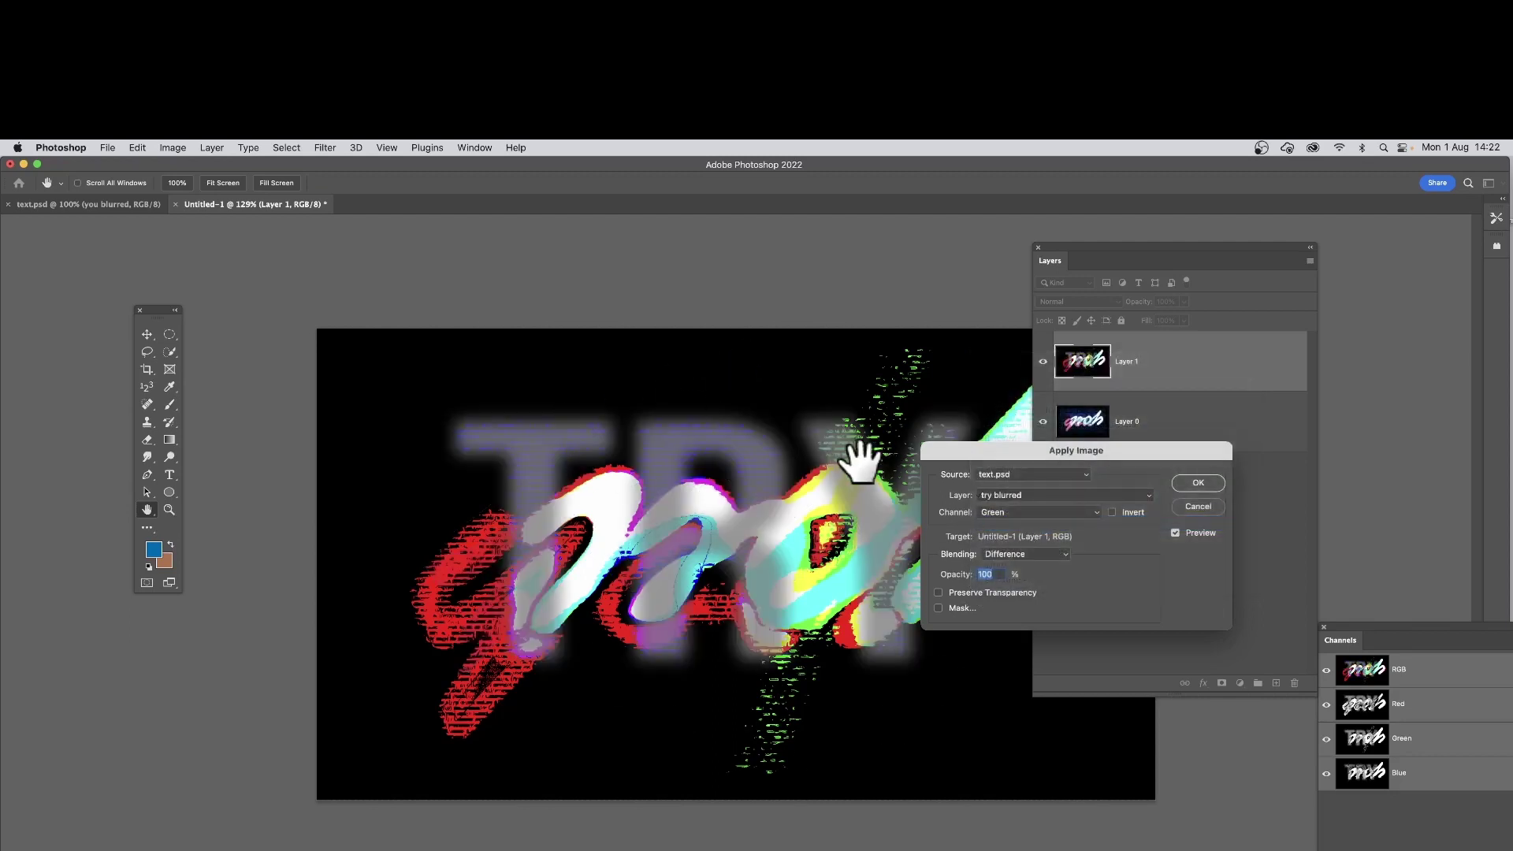
pyautogui.click(1048, 510)
pyautogui.click(1033, 480)
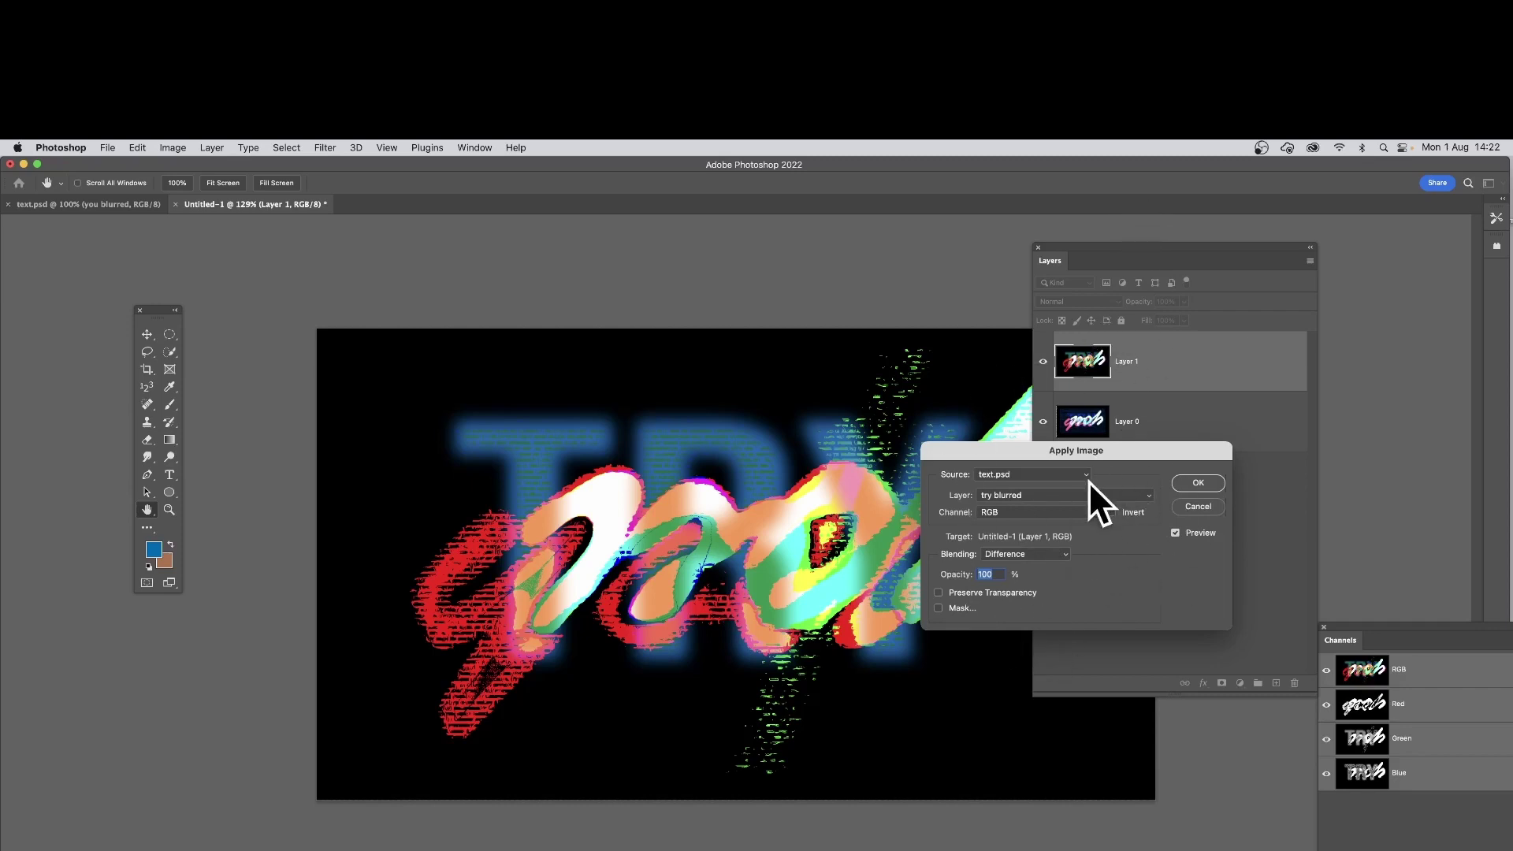
pyautogui.click(1198, 482)
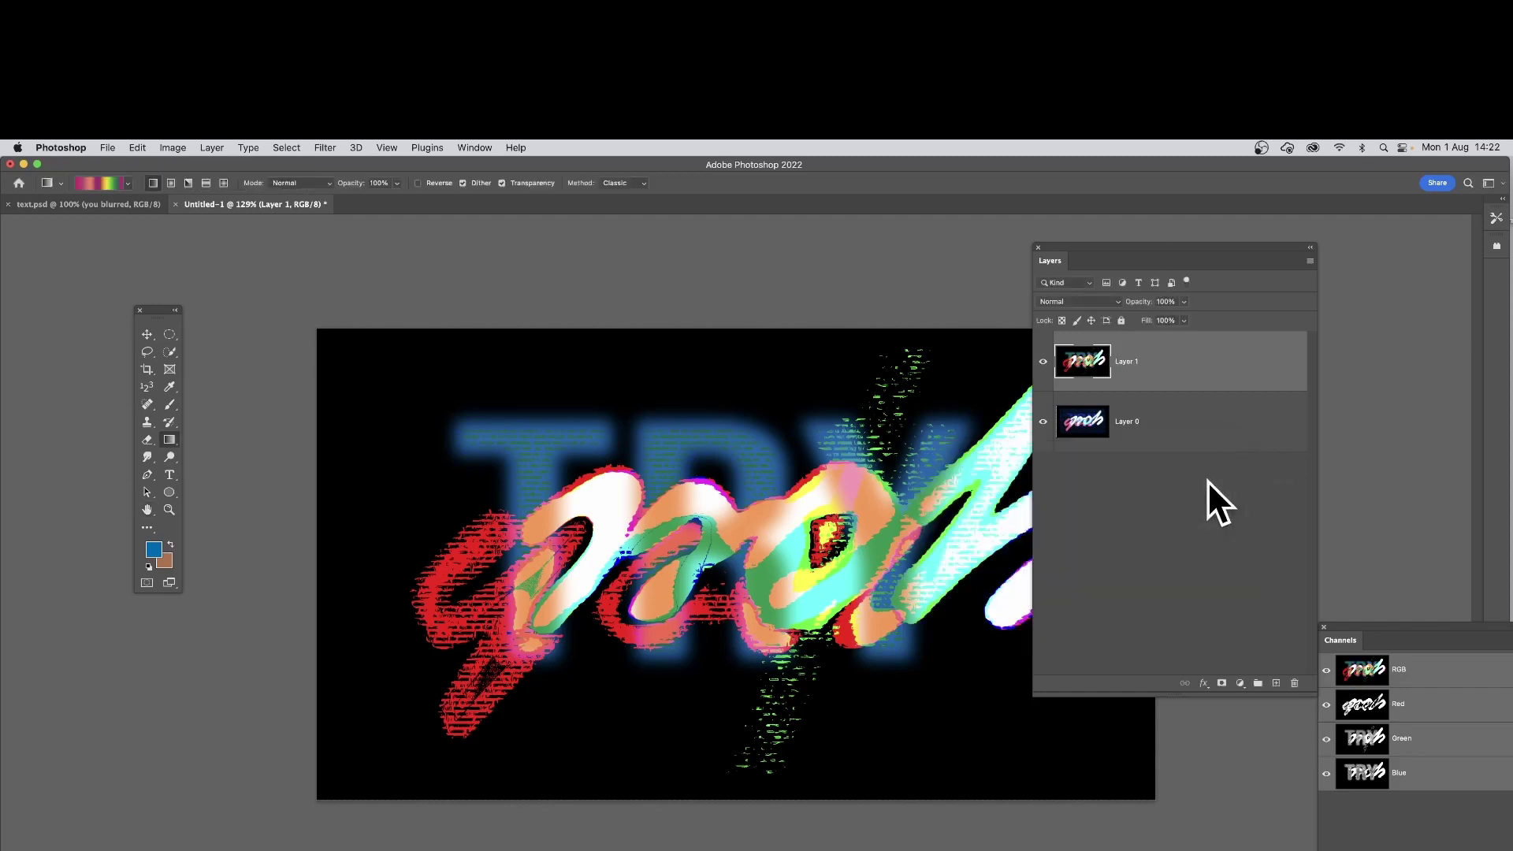
# Apply the happen layer of text.psd to Layer 1 through Apply Image in Difference mode at 100% opacity.
pyautogui.press('super+shift+a')
pyautogui.moveTo(1034, 461); pyautogui.dragTo(889, 360)
pyautogui.click(878, 402)
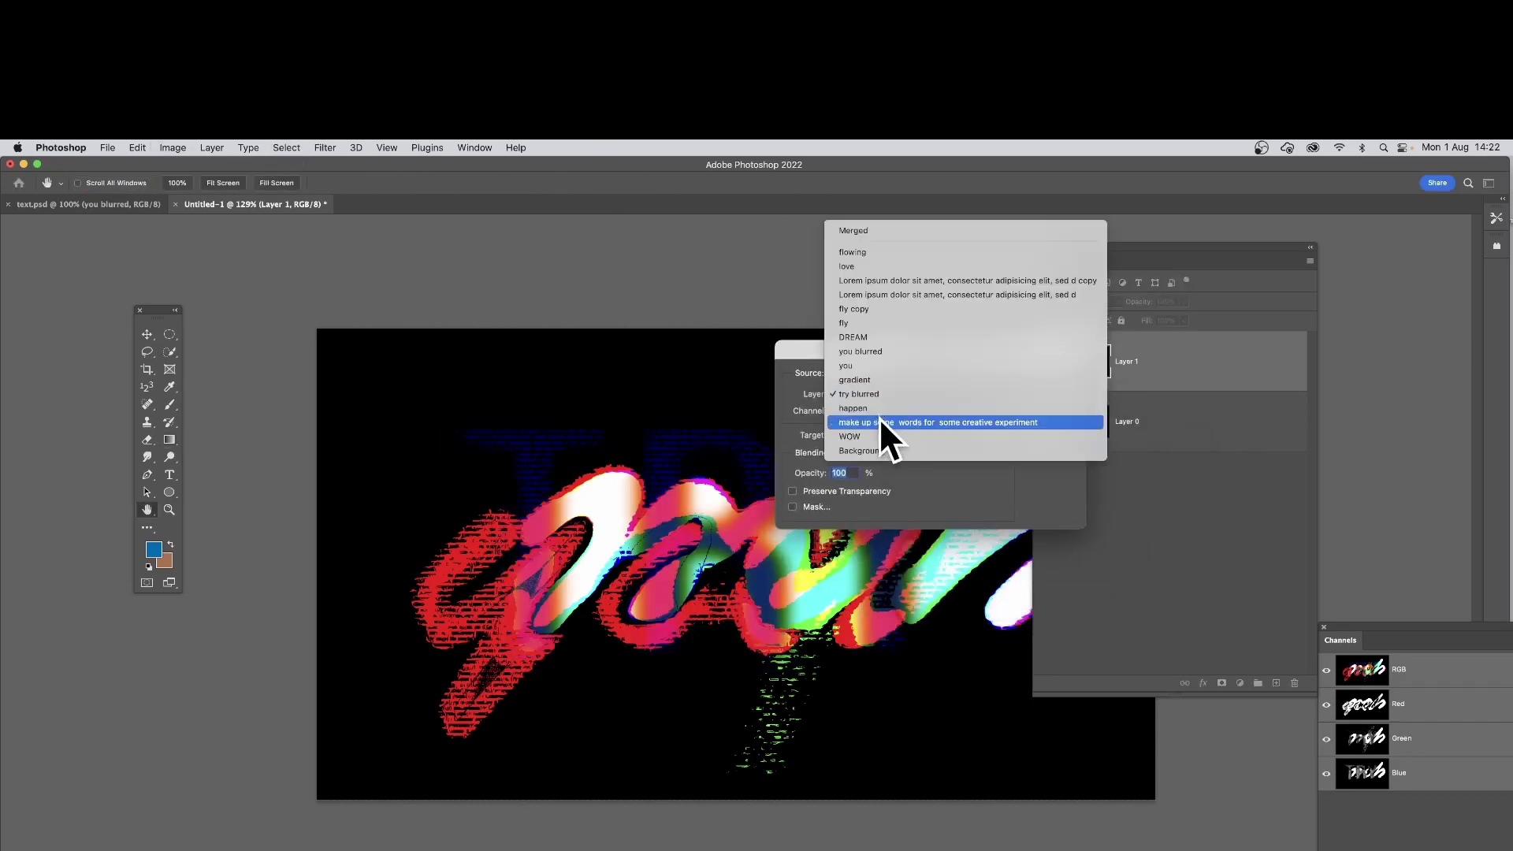
pyautogui.click(887, 421)
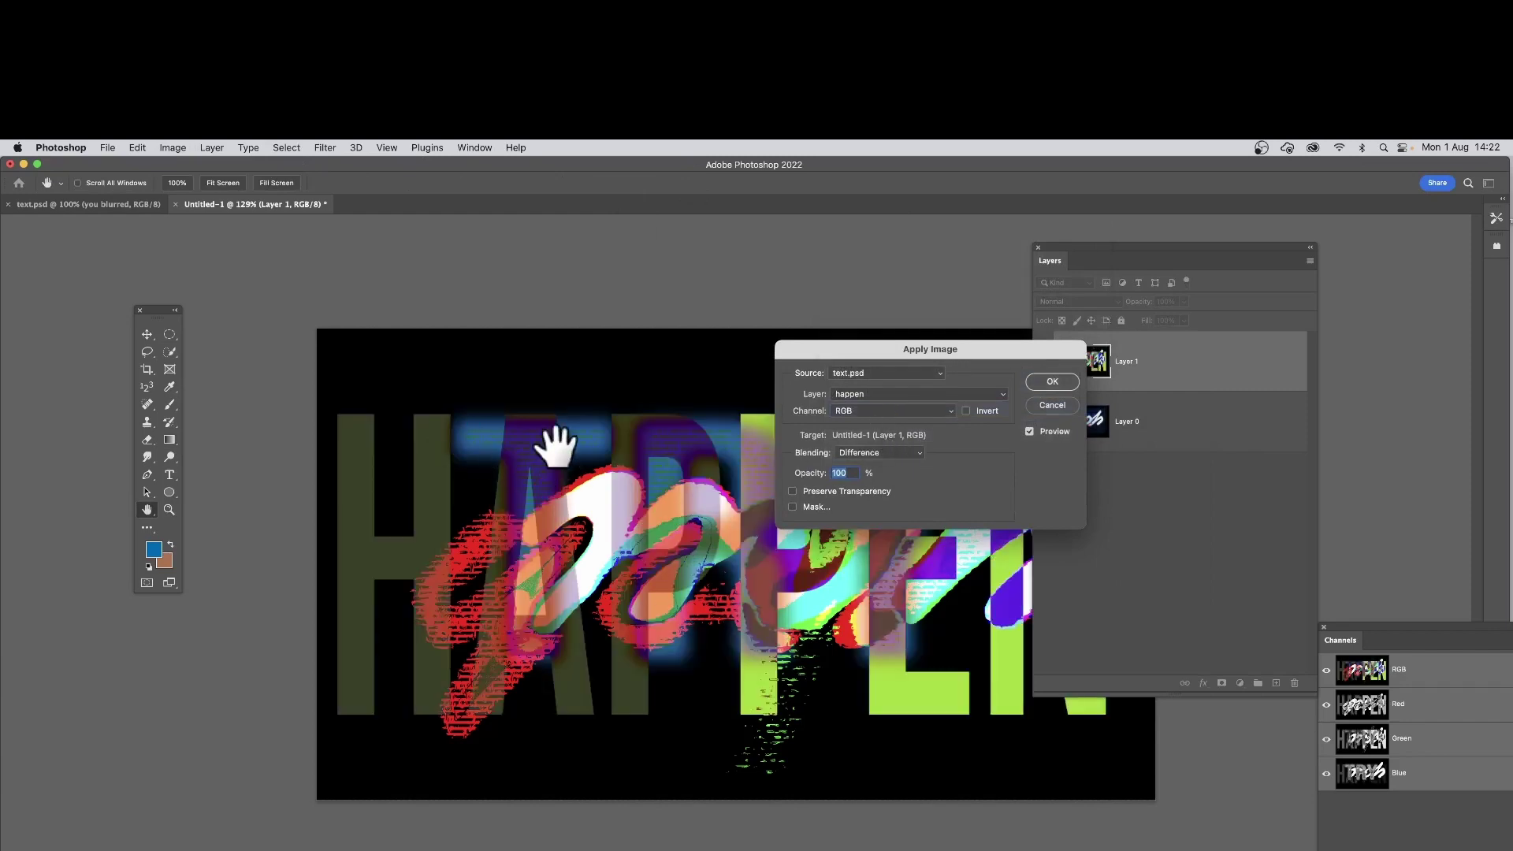
pyautogui.moveTo(895, 347); pyautogui.dragTo(1212, 348)
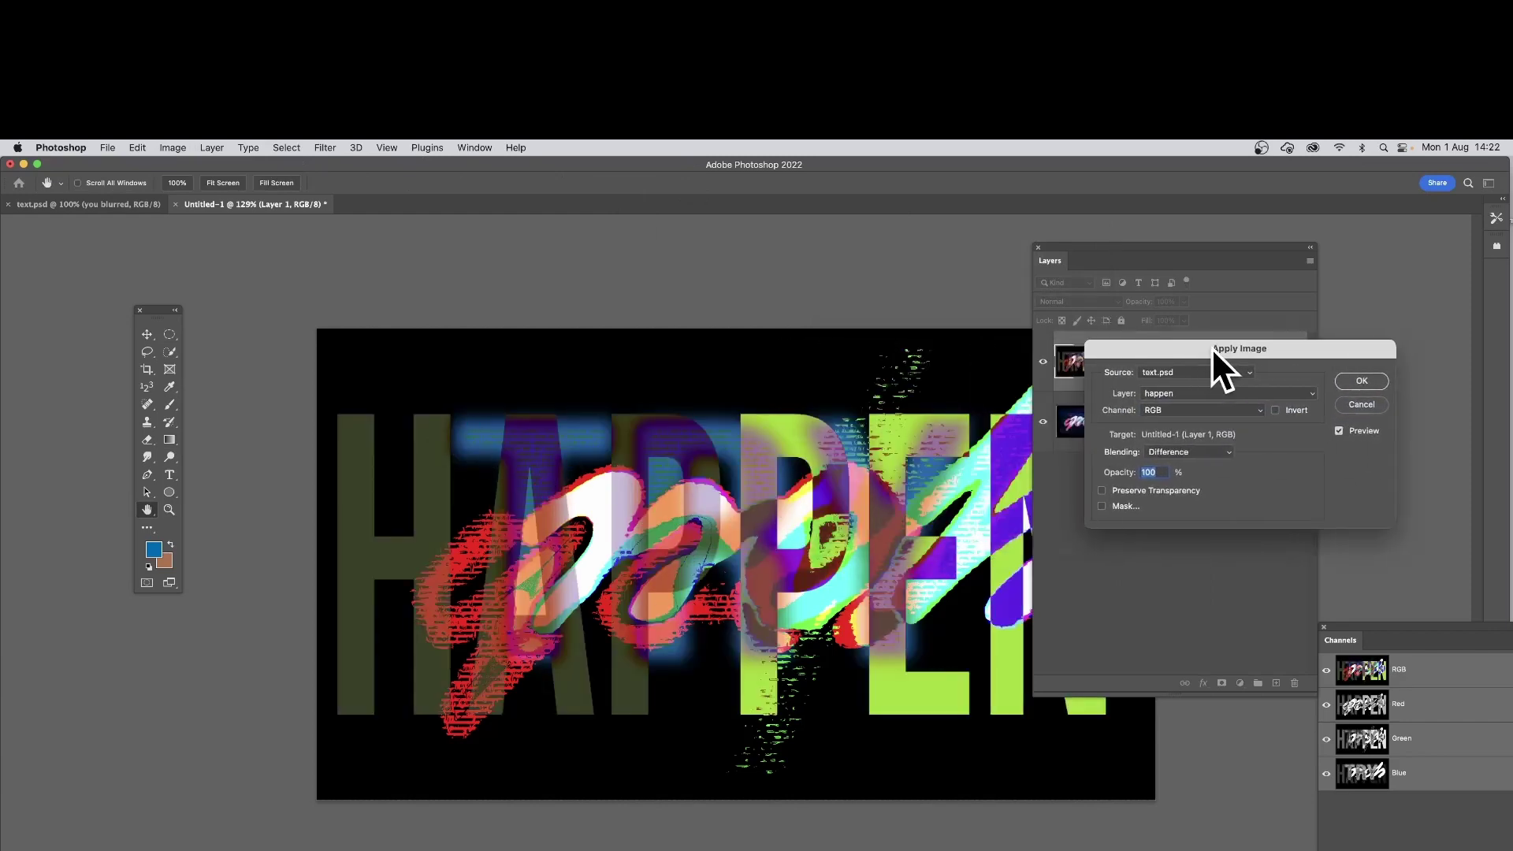
pyautogui.click(1361, 380)
pyautogui.press('g')
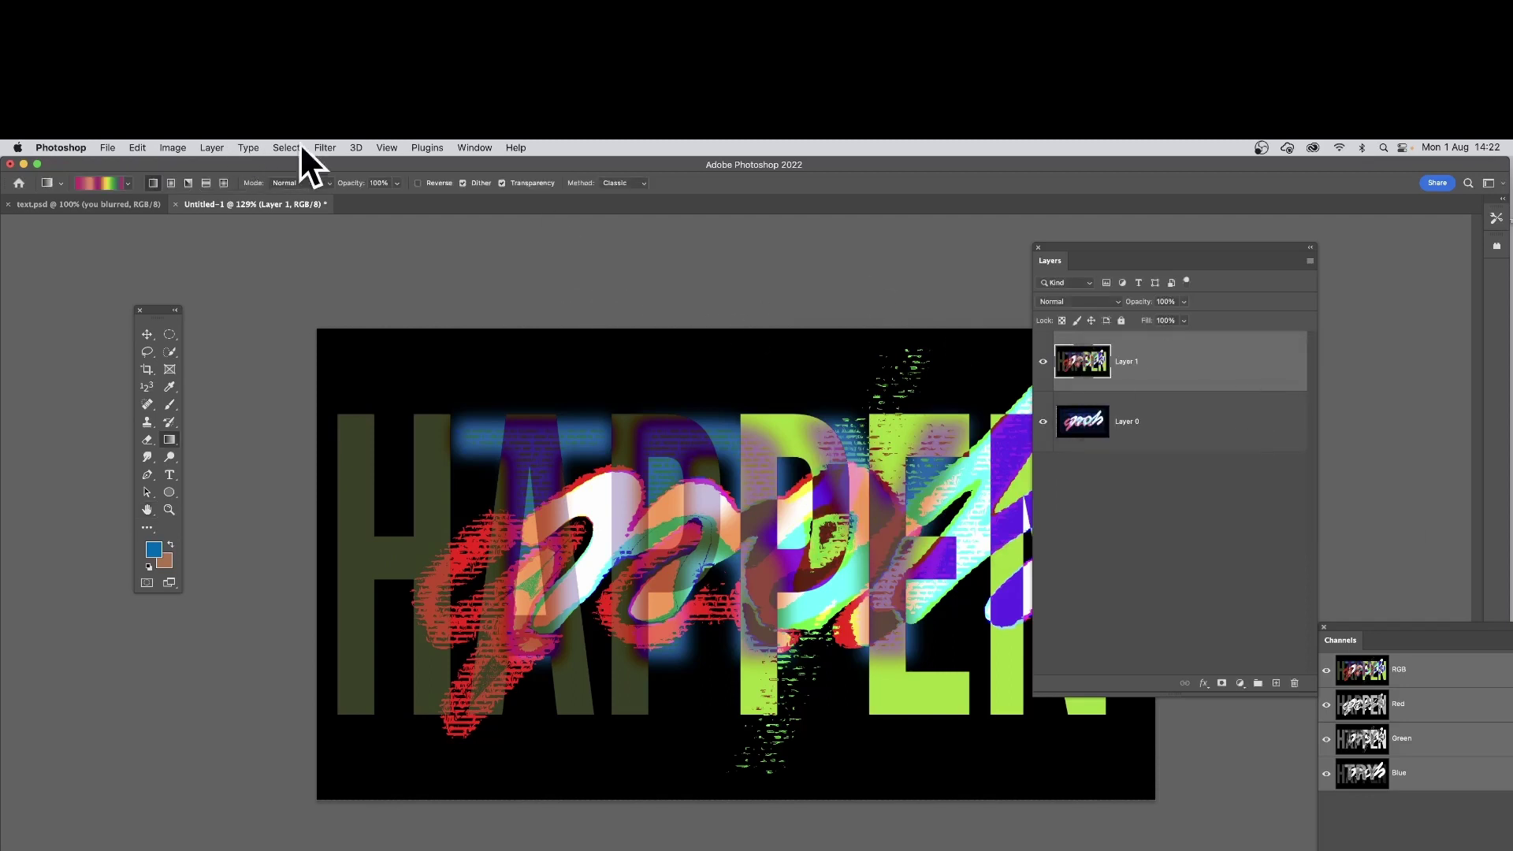
# Distort Layer 1 with the Wave filter using one sine generator, wavelength 432 to 664 and amplitude 147 to 283.
pyautogui.click(323, 146)
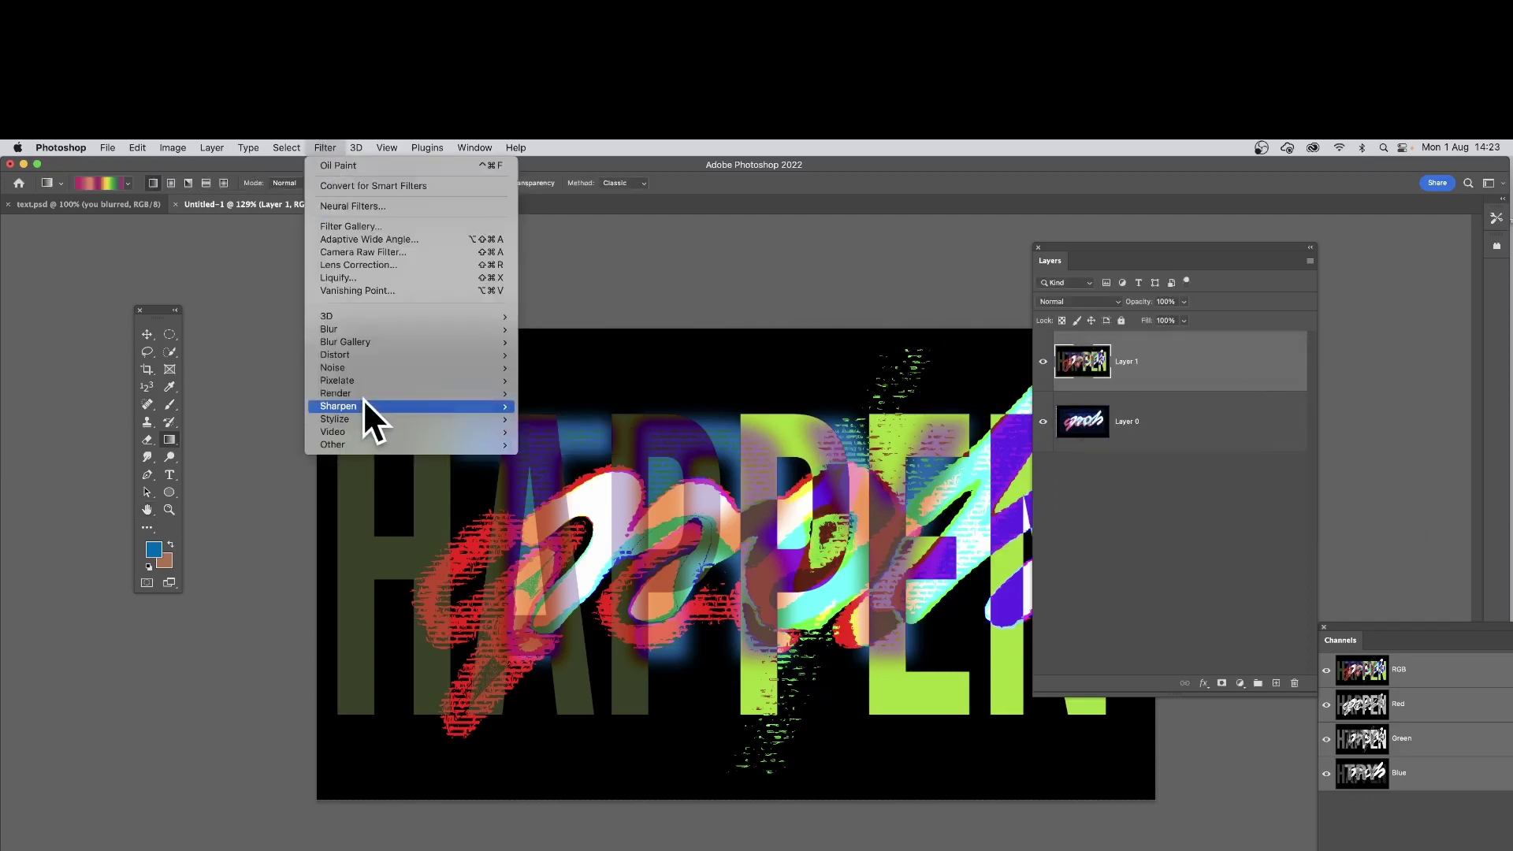
pyautogui.moveTo(382, 353)
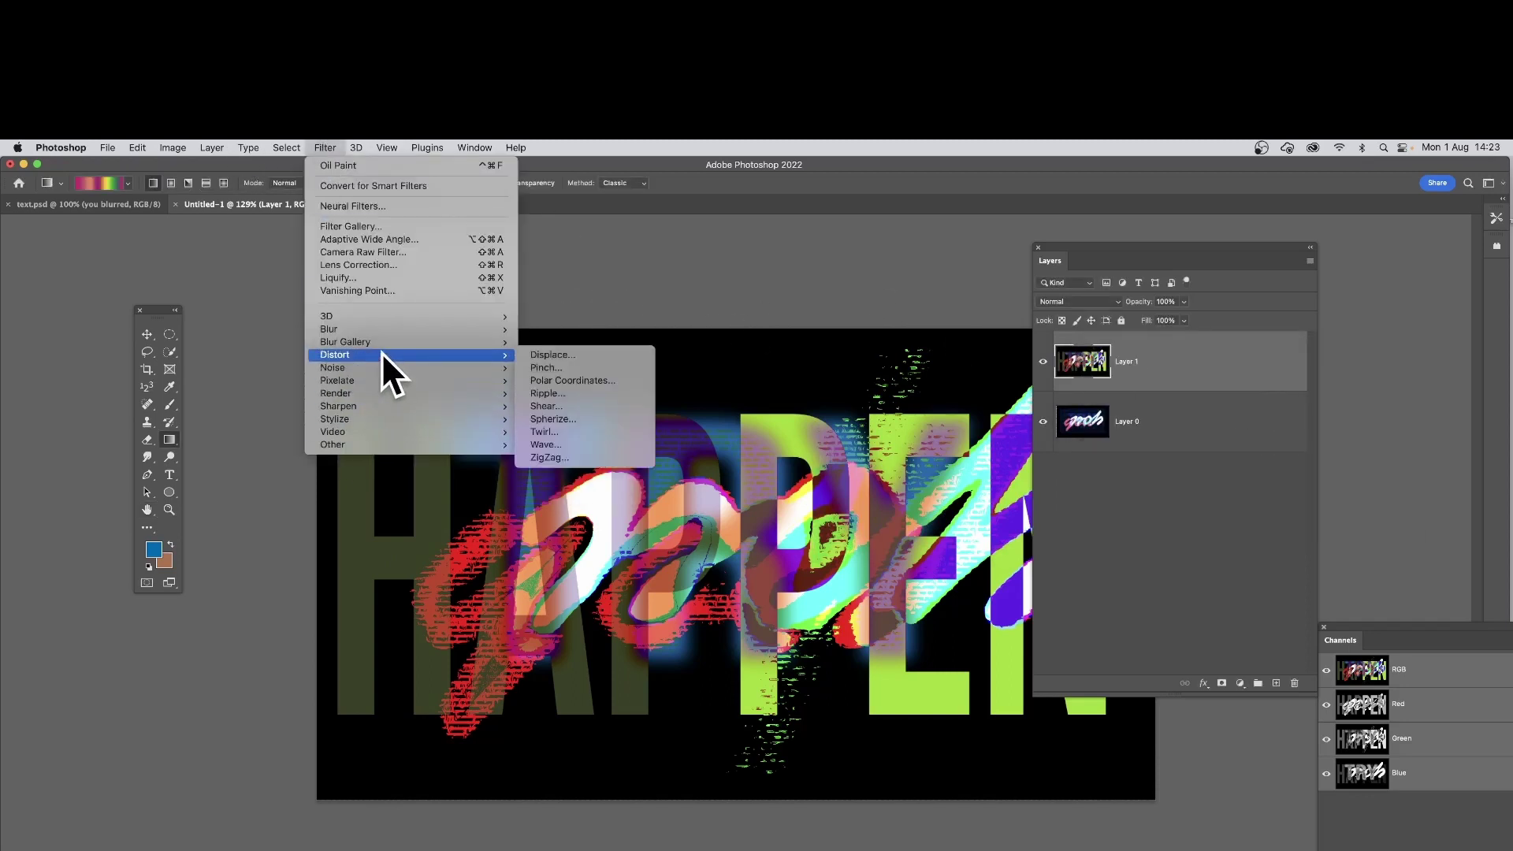
pyautogui.click(579, 444)
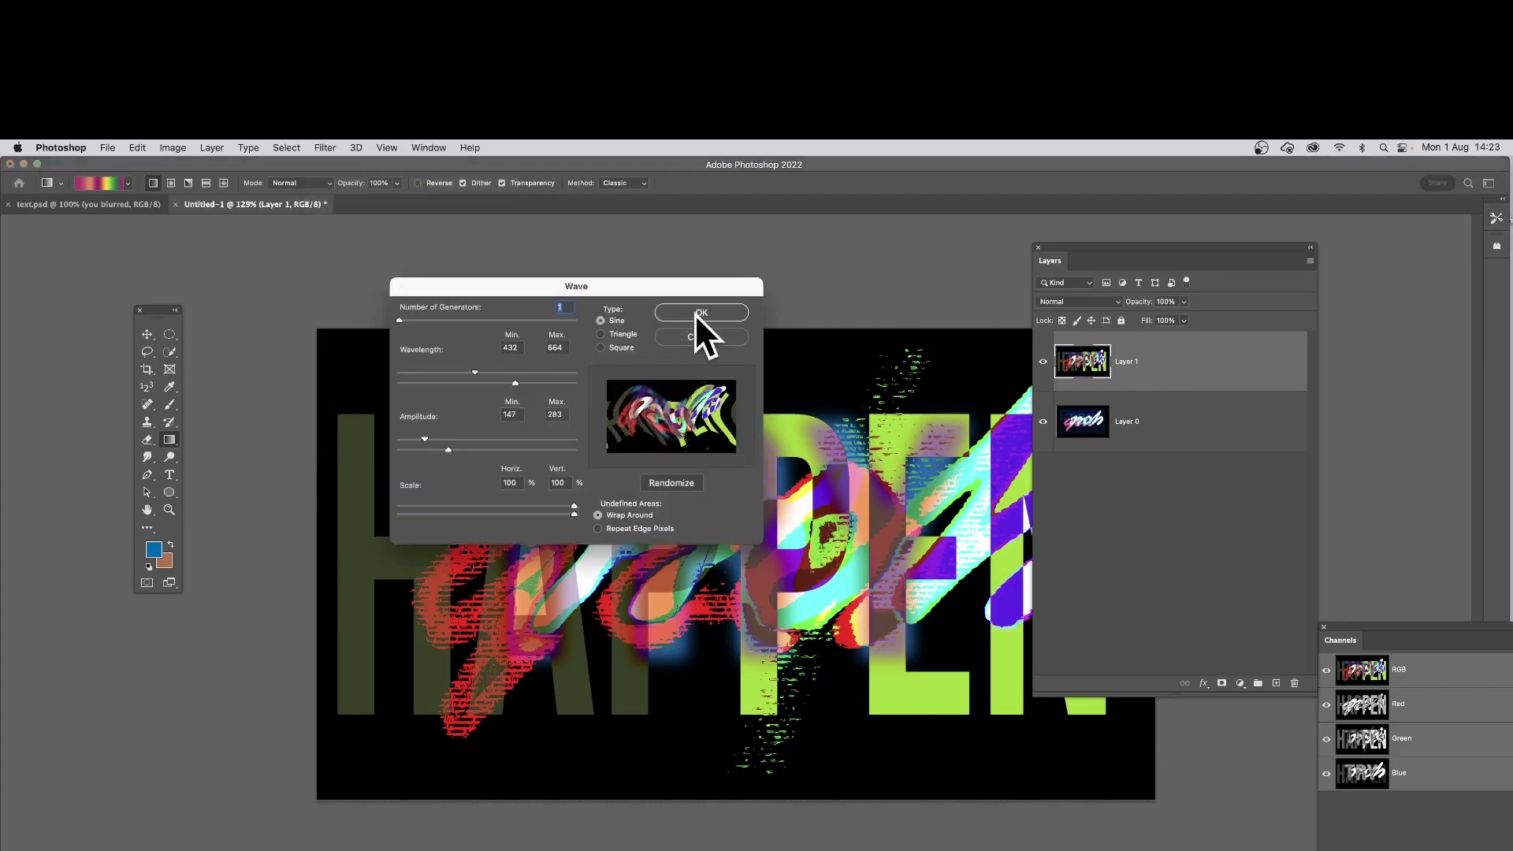
pyautogui.click(697, 313)
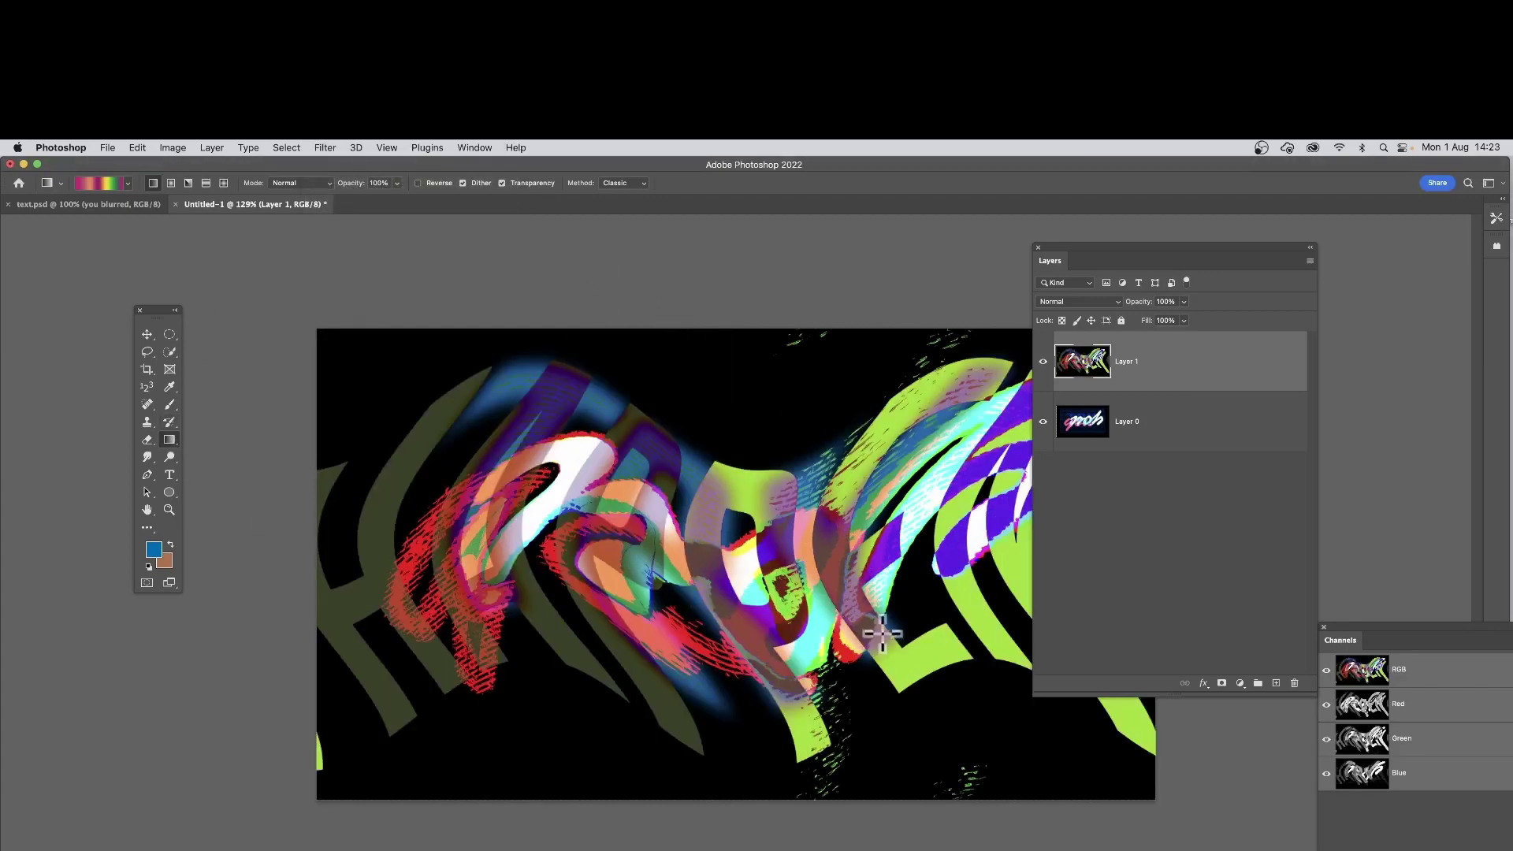
# Duplicate the wave-distorted Layer 1 within Untitled-1 and select the original layer beneath the copy.
pyautogui.click(216, 146)
pyautogui.click(238, 204)
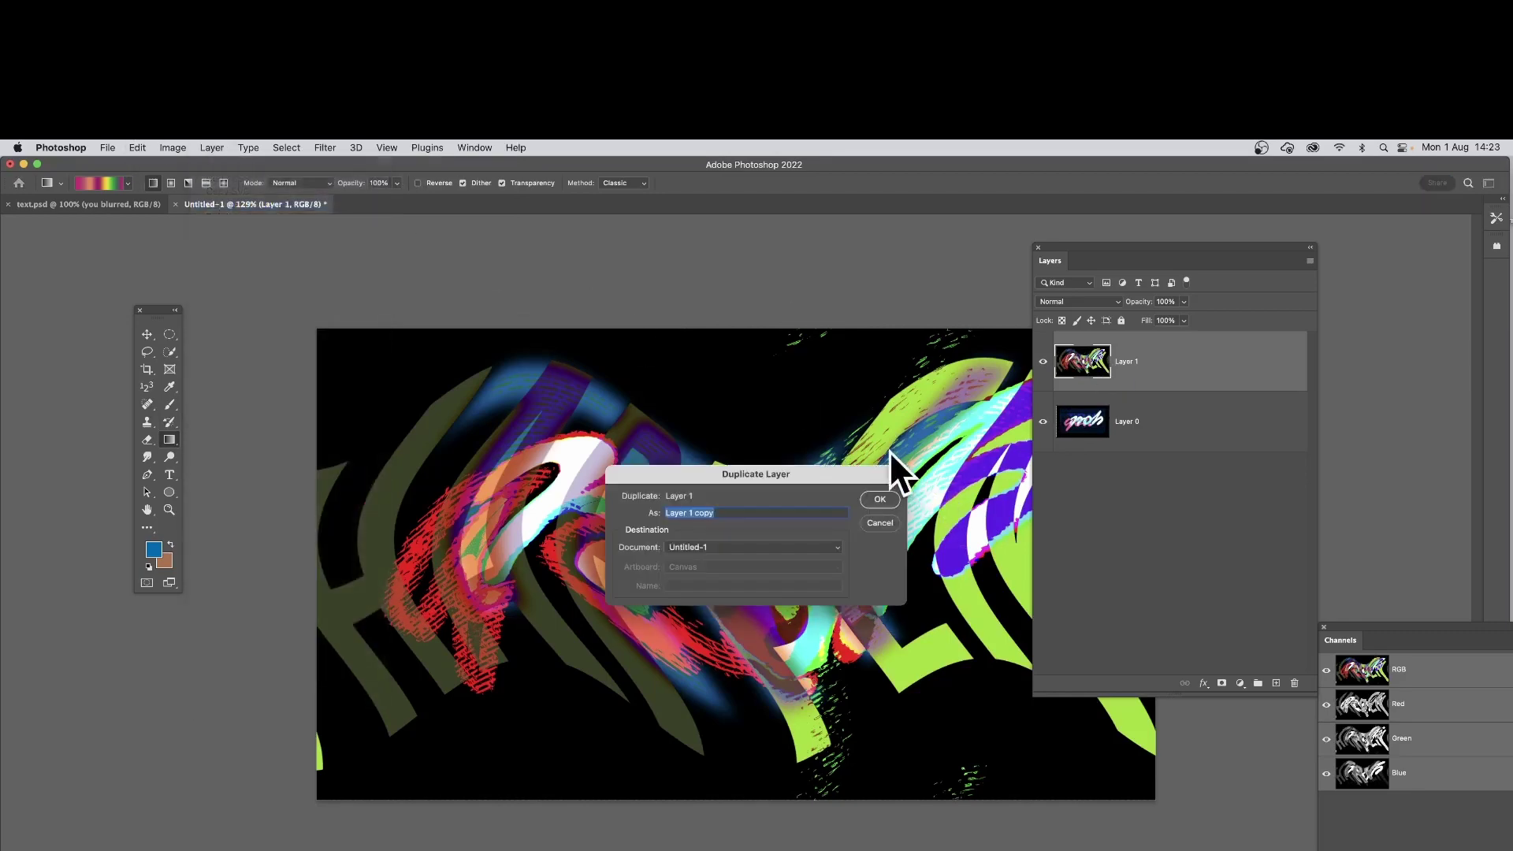
pyautogui.click(883, 500)
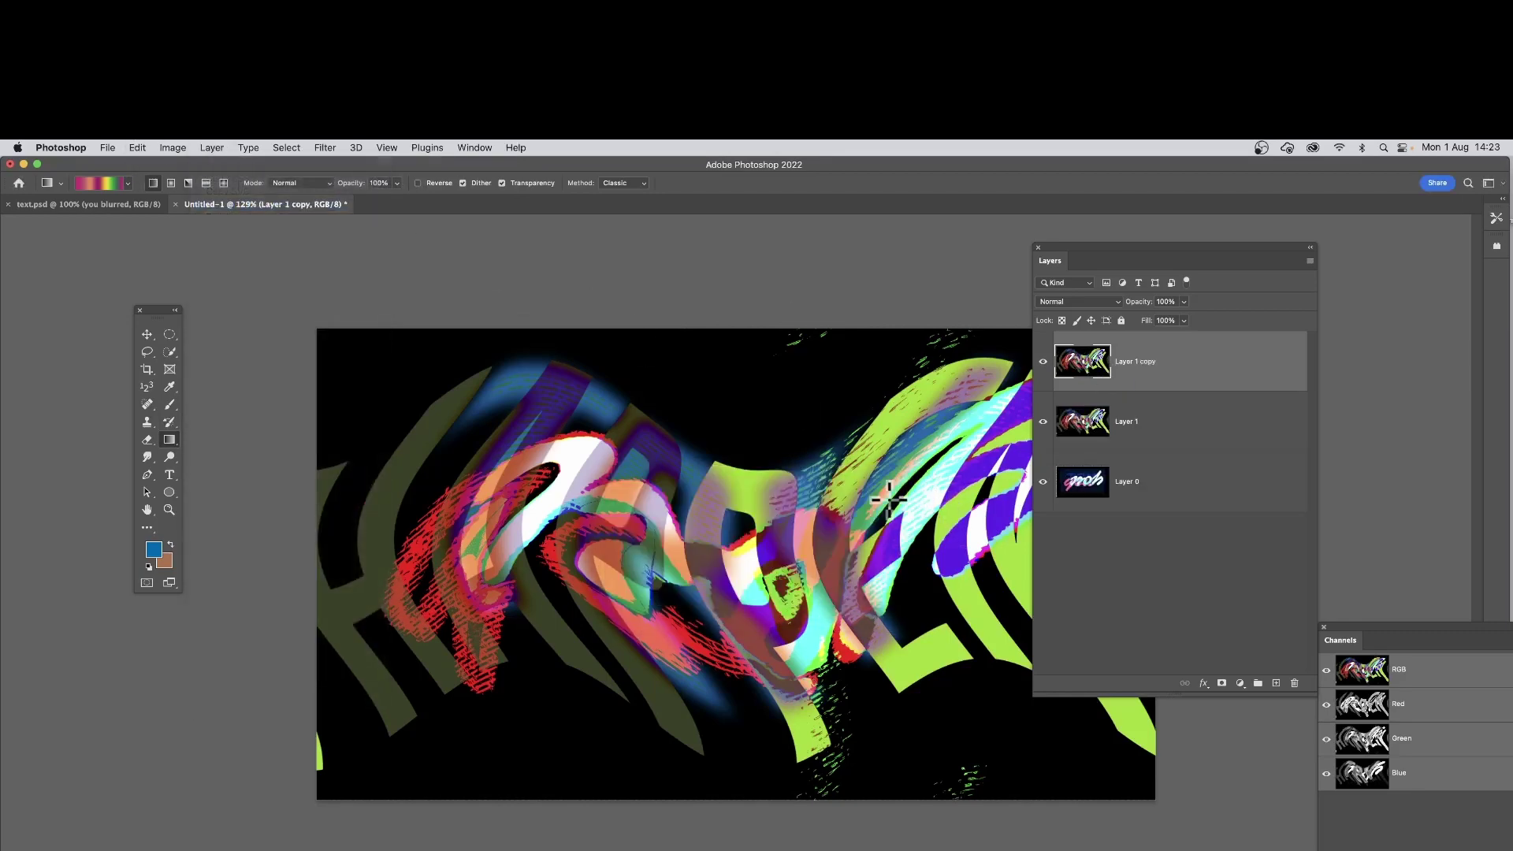
pyautogui.click(1101, 414)
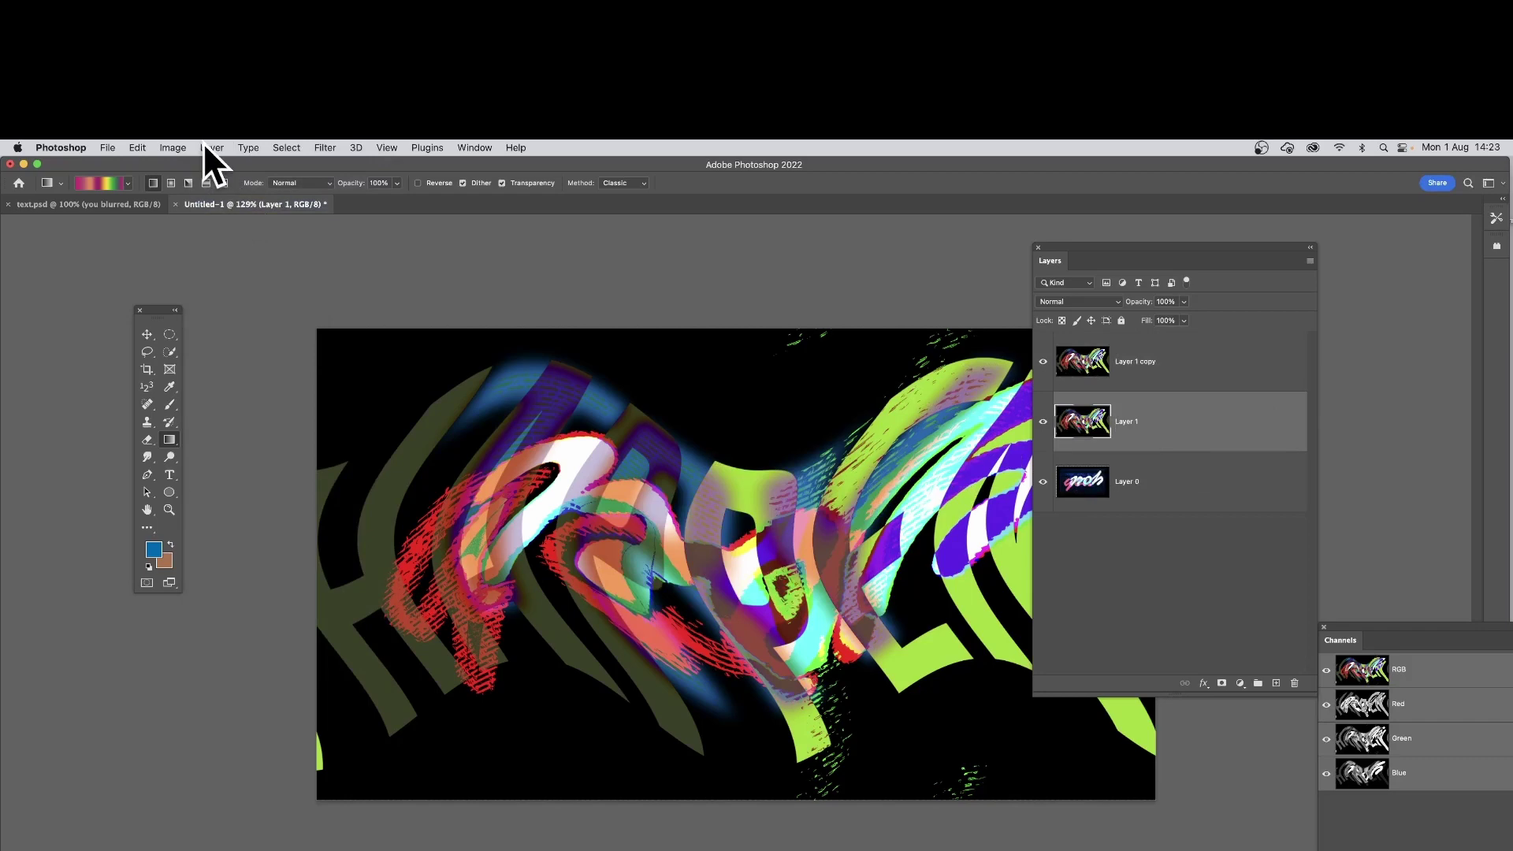
# Blur the original Layer 1 beneath its copy with the Gaussian Blur filter.
pyautogui.click(324, 148)
pyautogui.moveTo(327, 331)
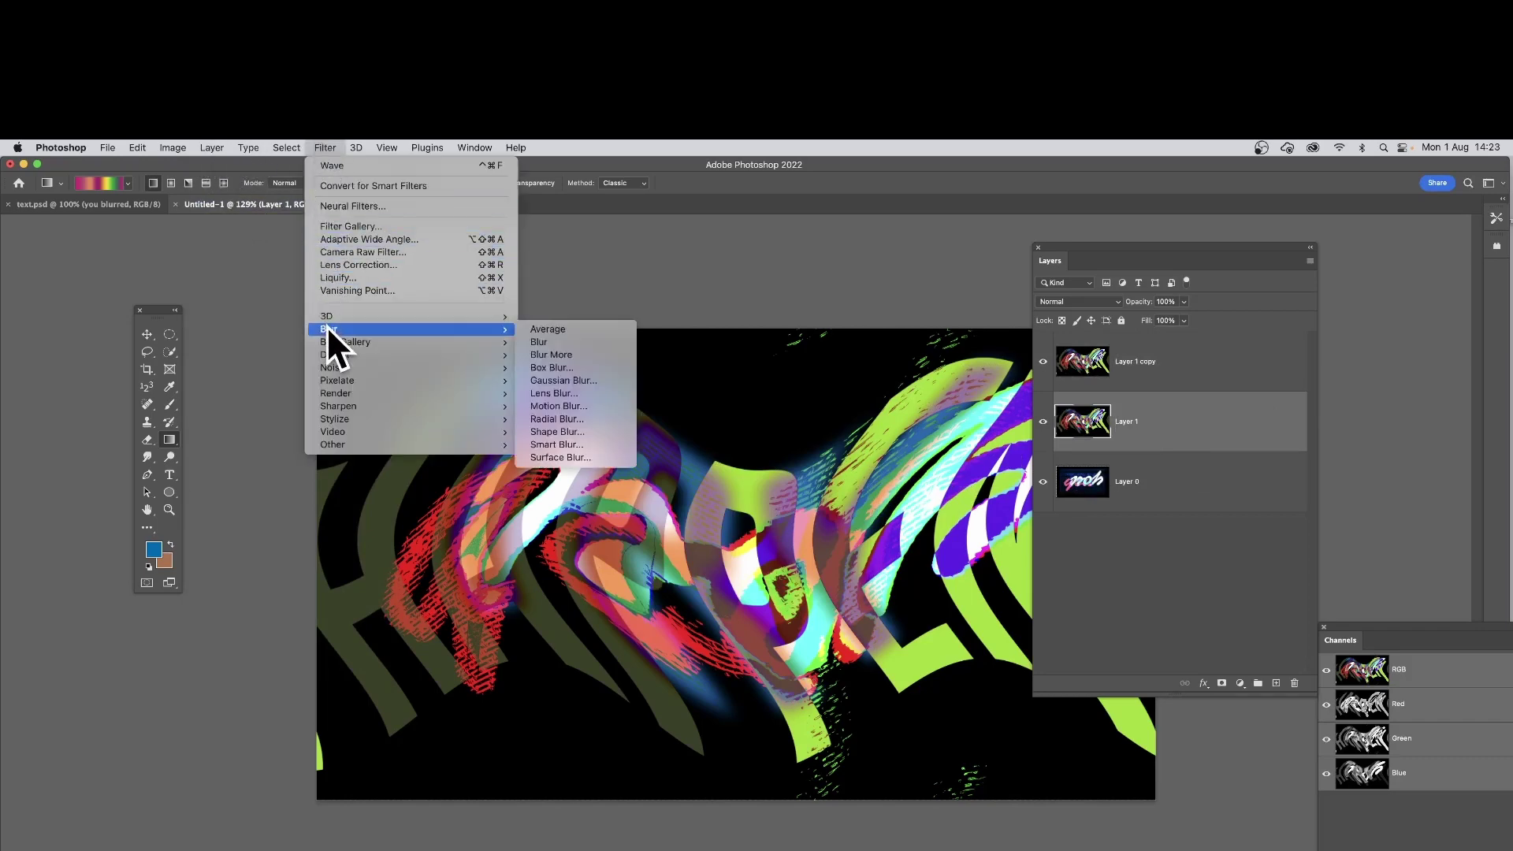
pyautogui.click(560, 380)
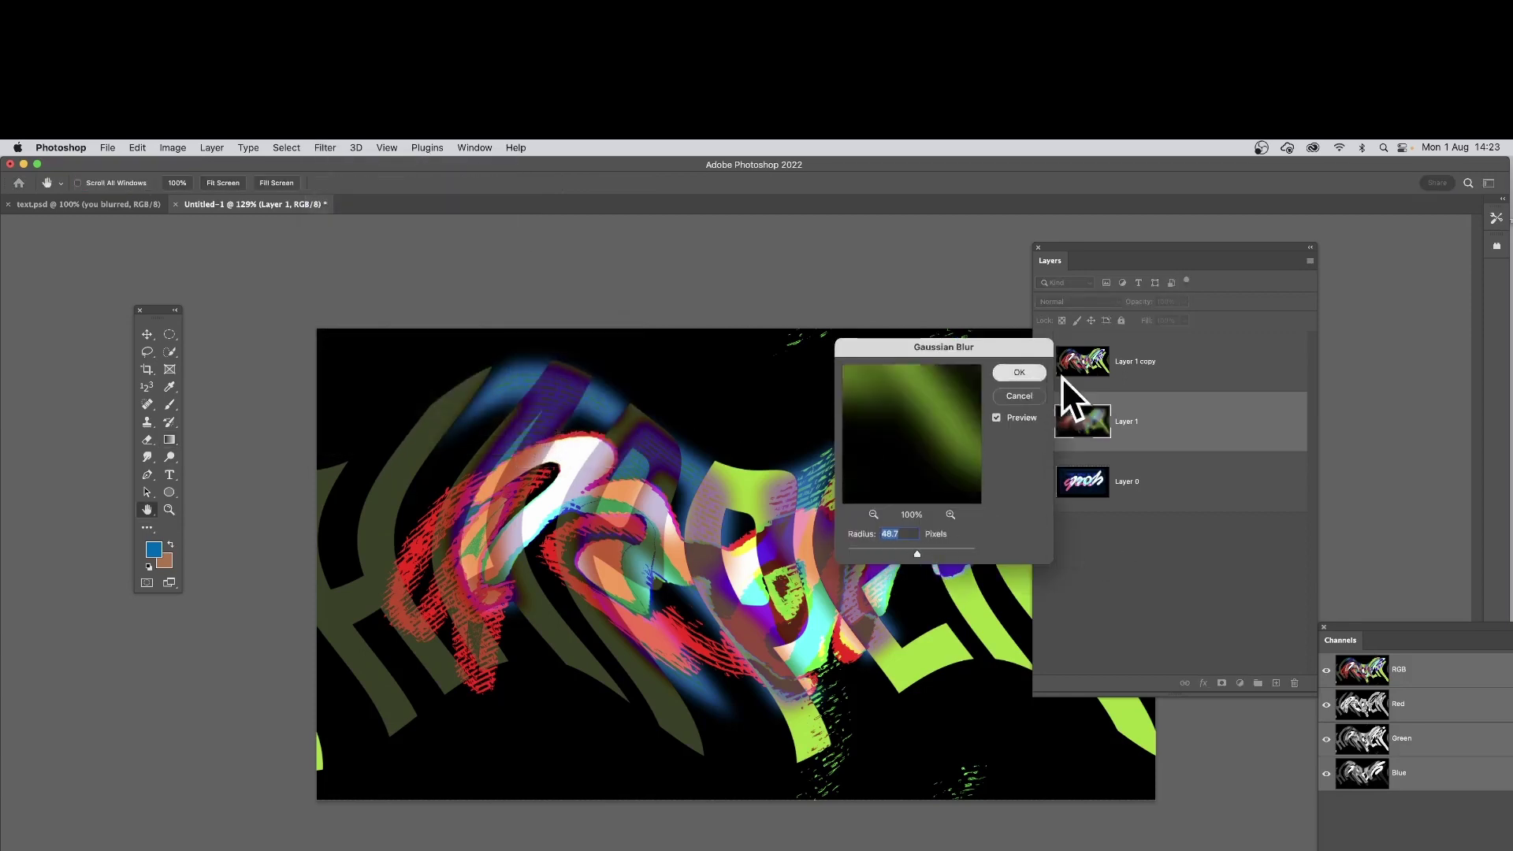
pyautogui.click(1039, 374)
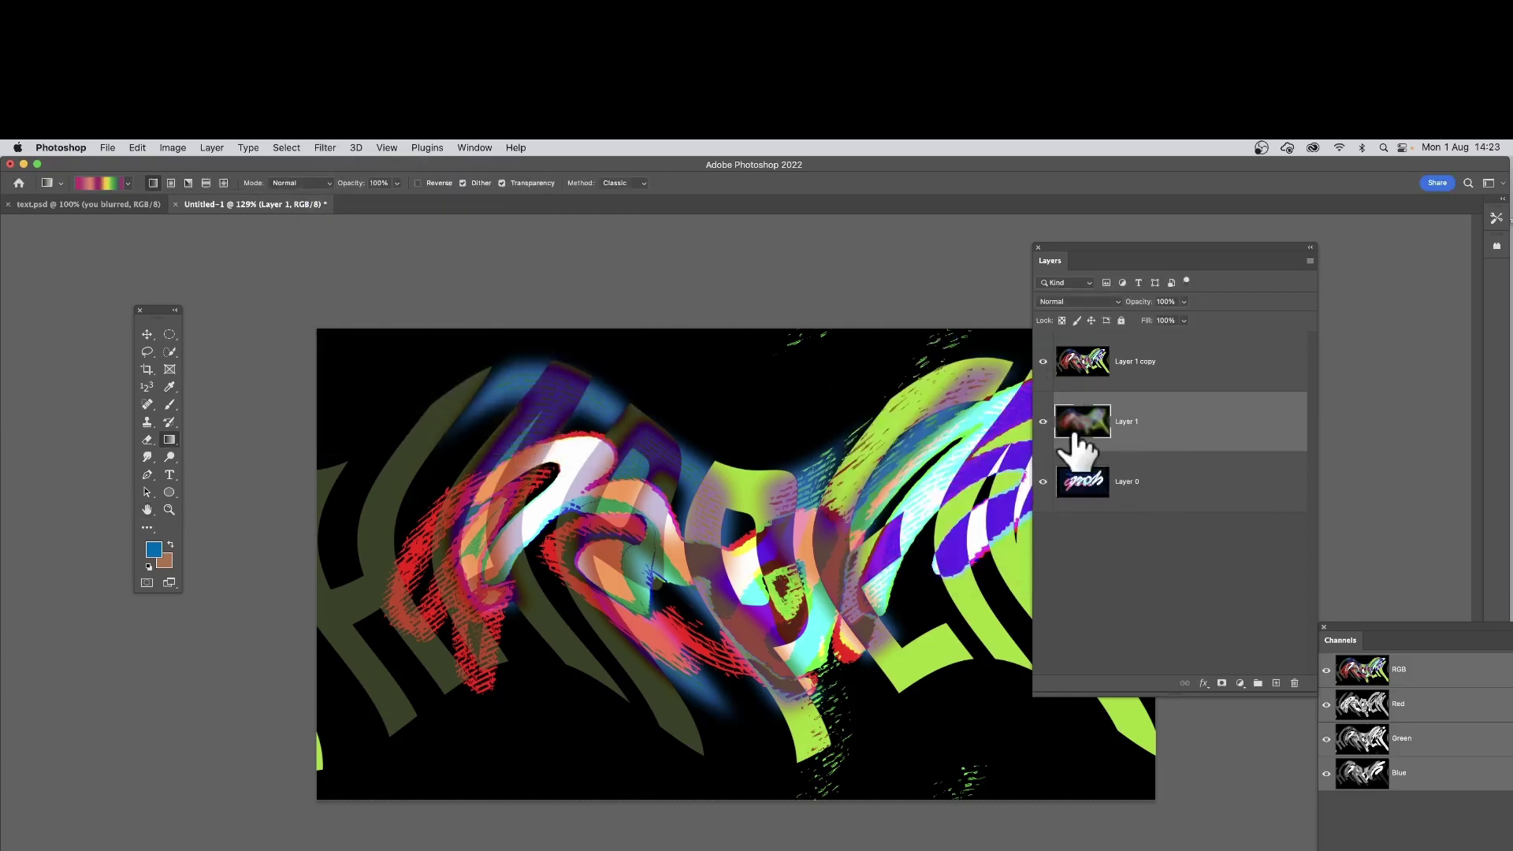
# Apply the text.psd layer "make up some words for some creative experiment" to Layer 1 copy through Apply Image in Difference mode at 100% opacity.
pyautogui.click(1091, 370)
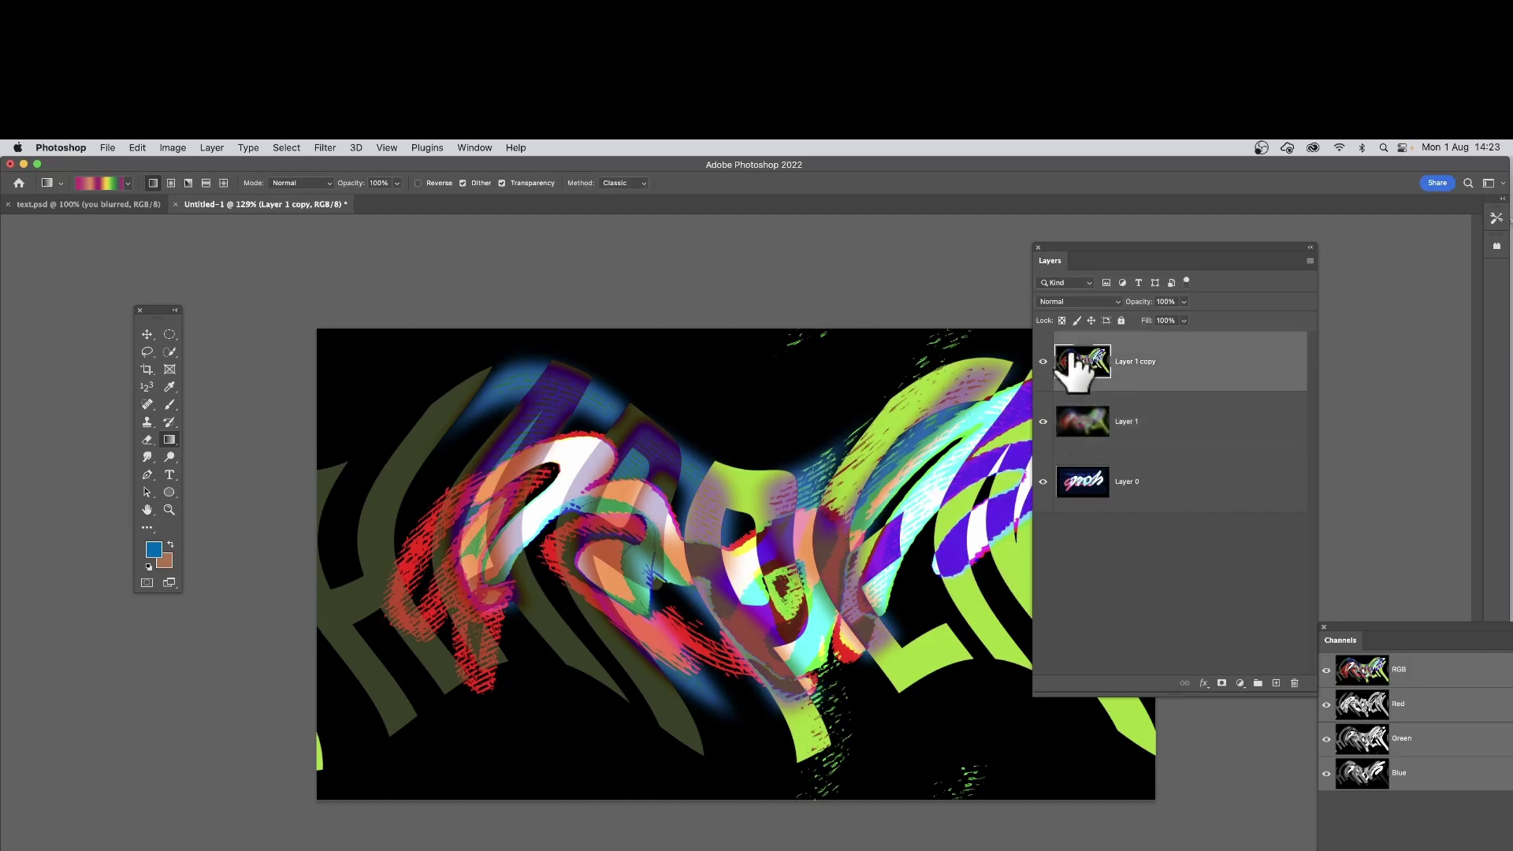
pyautogui.click(1067, 300)
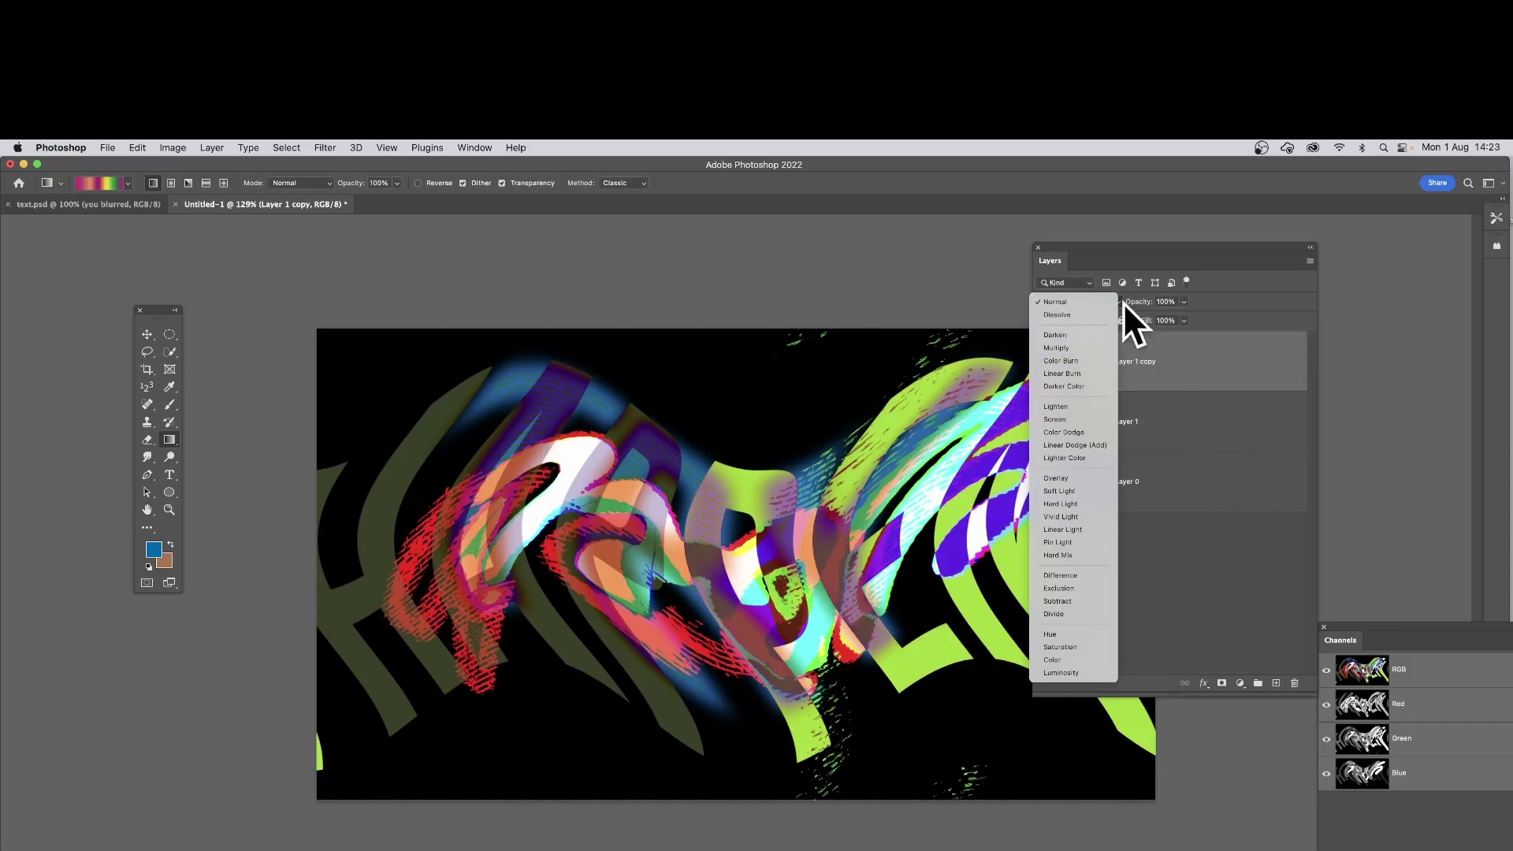
pyautogui.click(1223, 249)
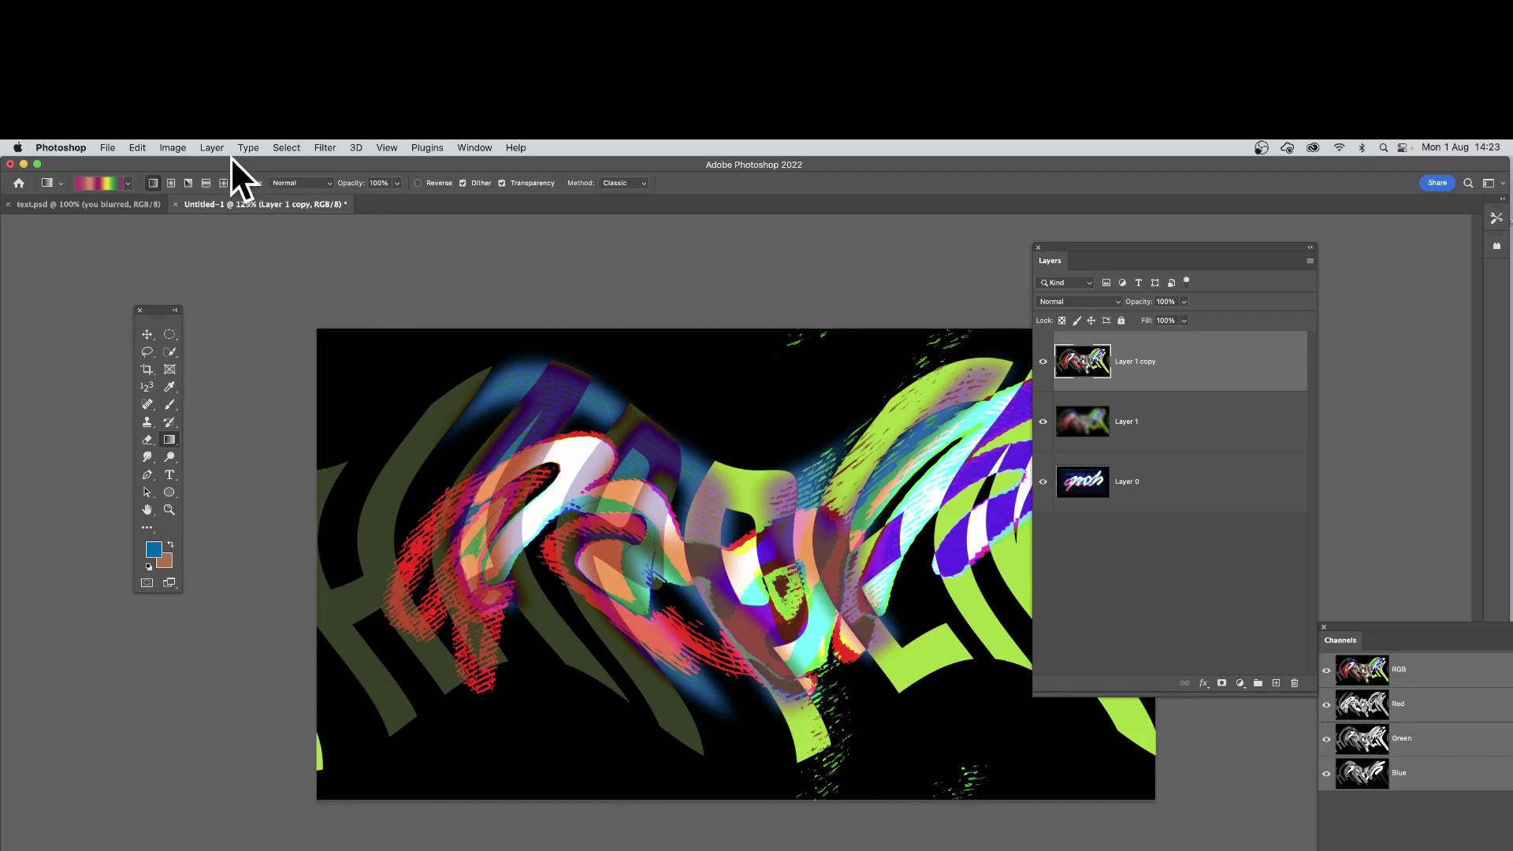
pyautogui.click(174, 144)
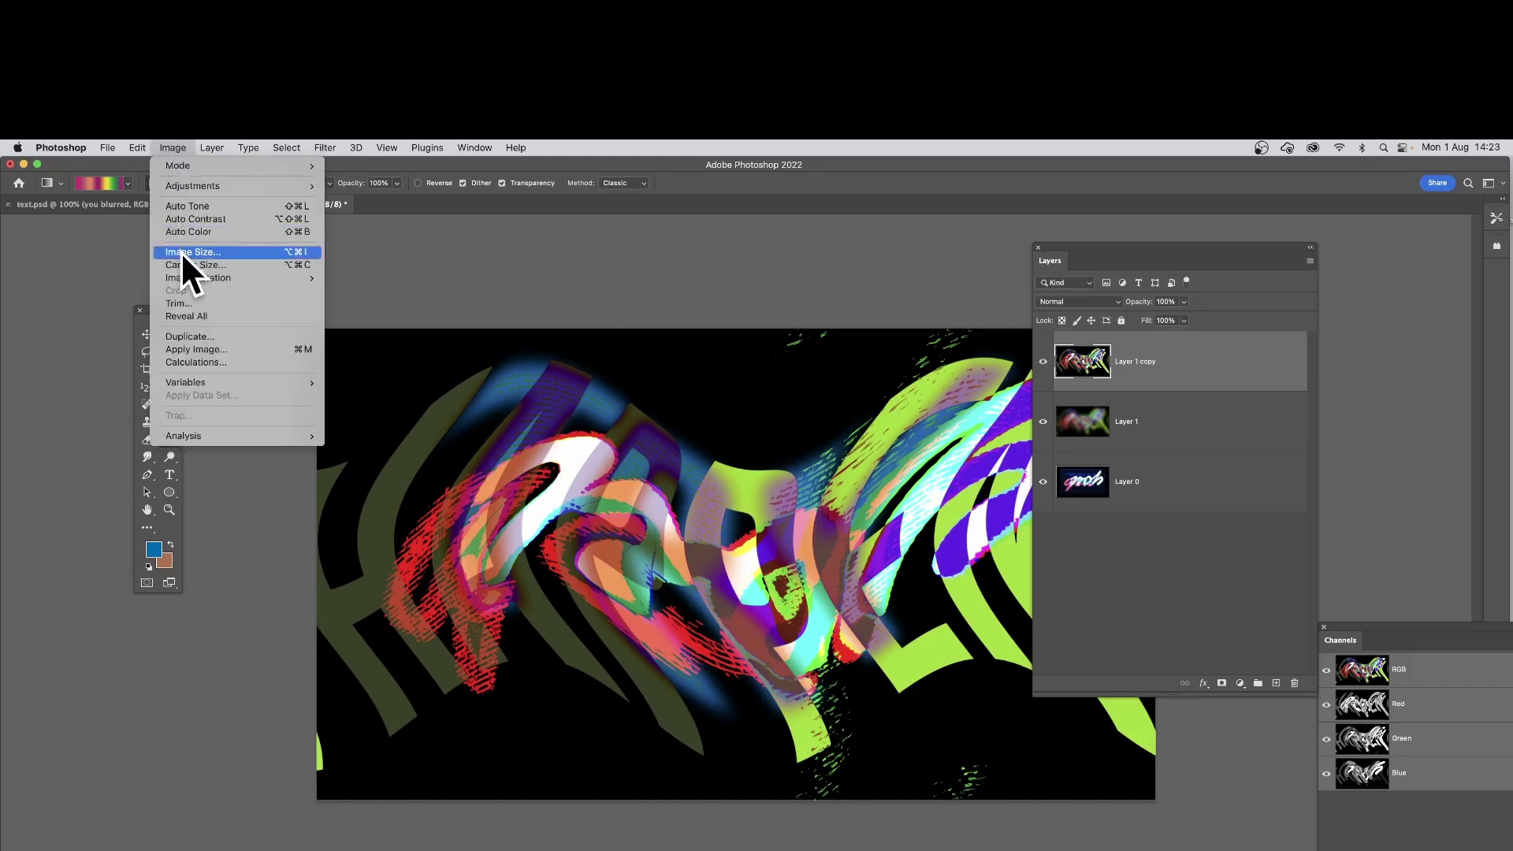
pyautogui.click(197, 348)
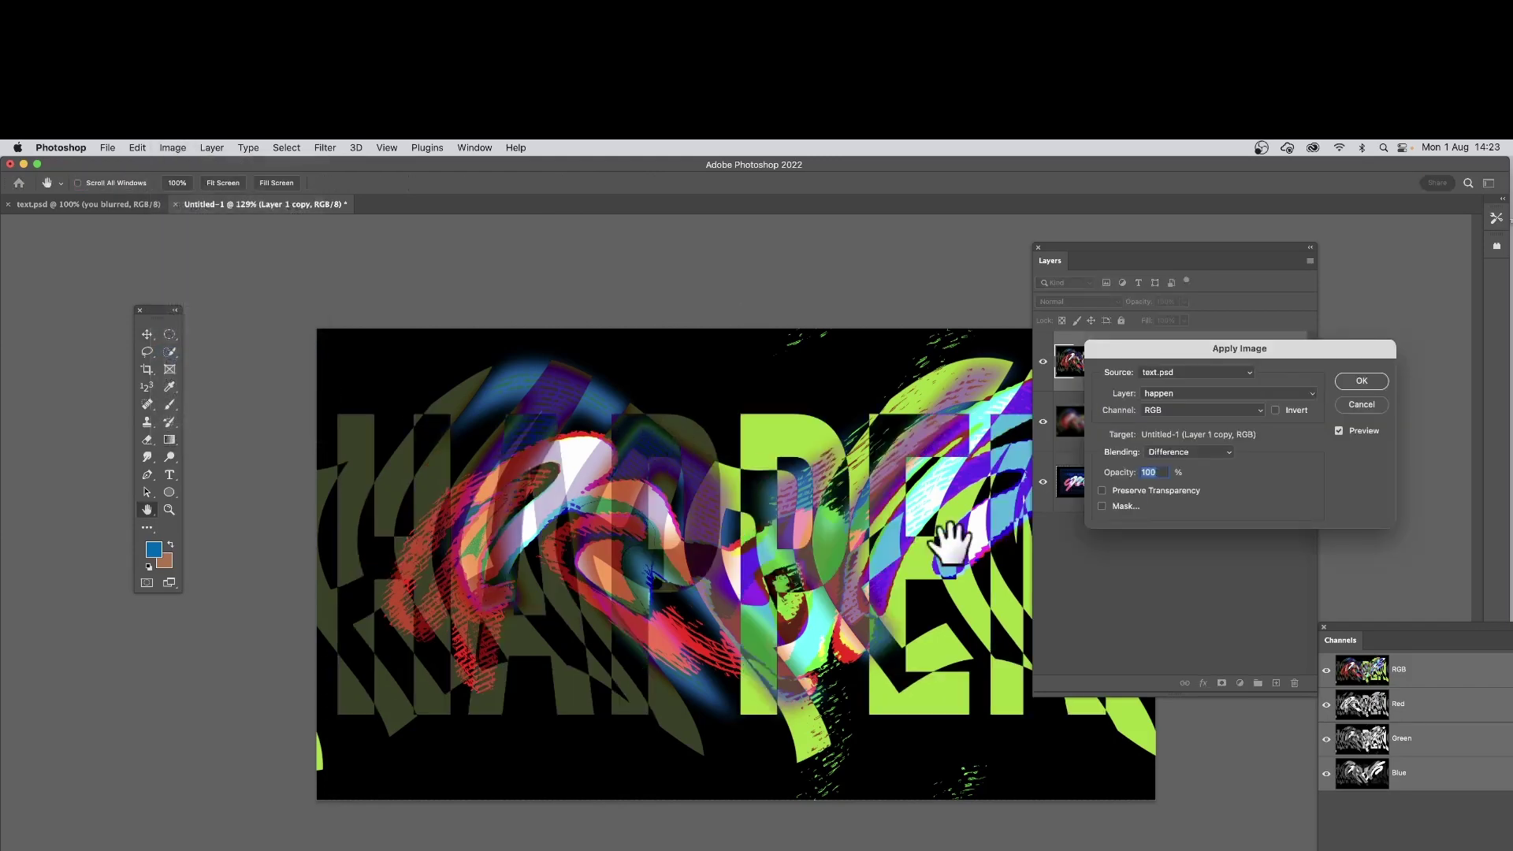
pyautogui.click(1191, 396)
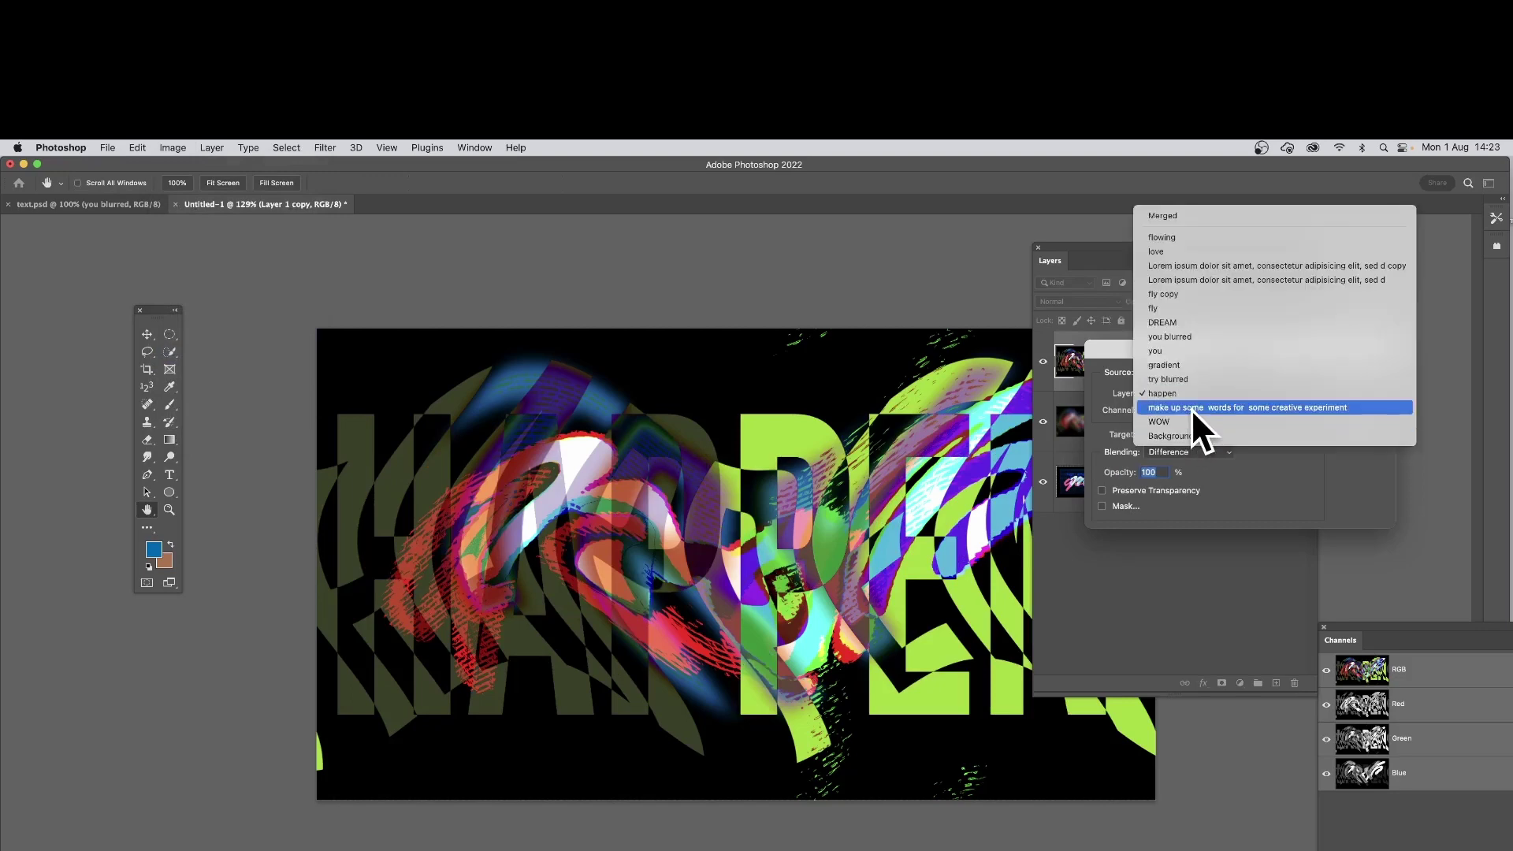
pyautogui.click(1190, 408)
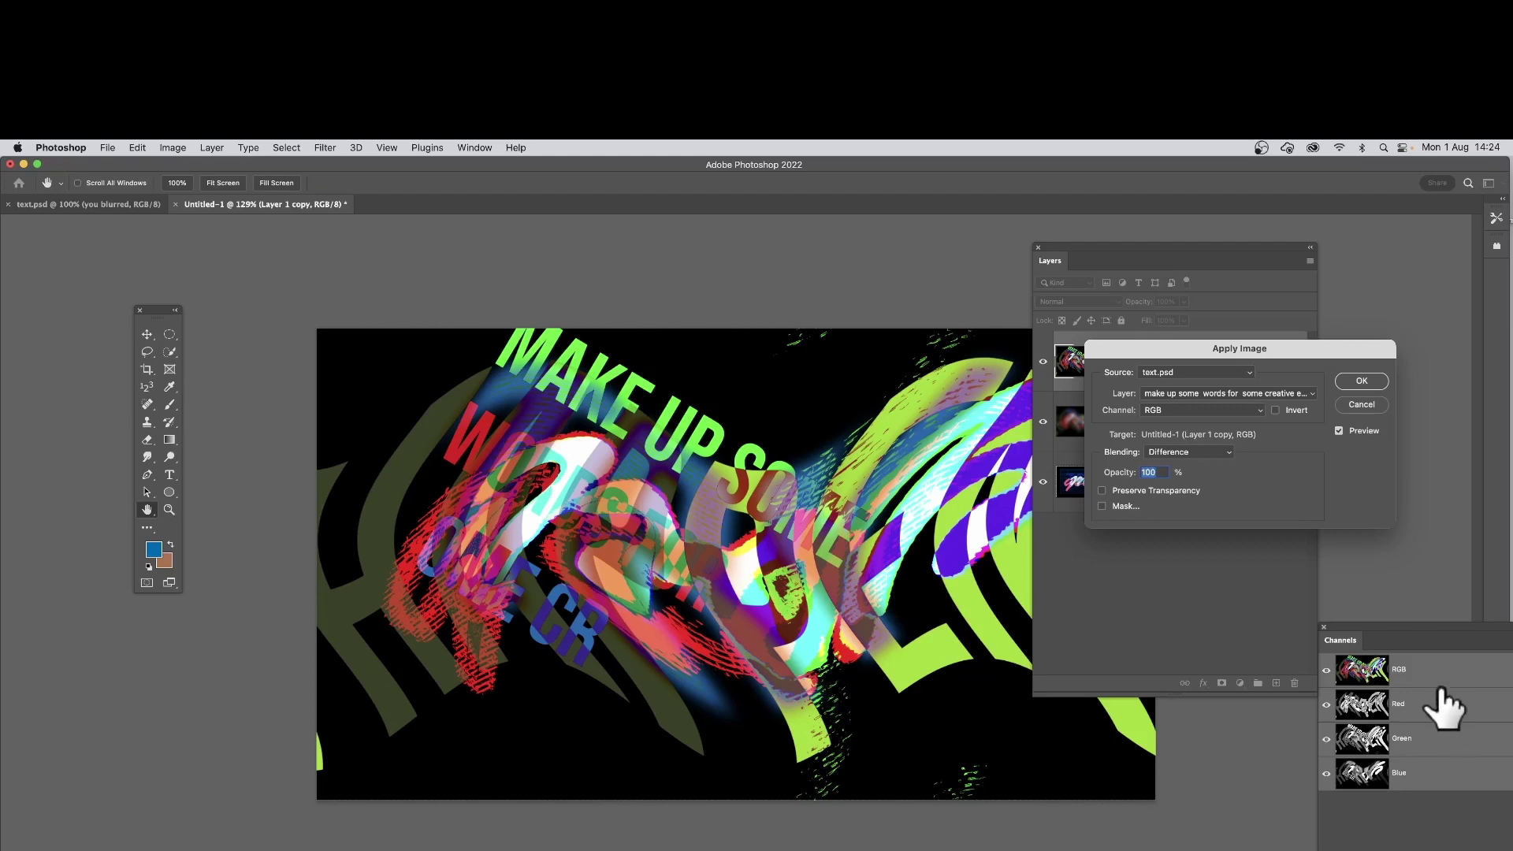
pyautogui.click(1365, 382)
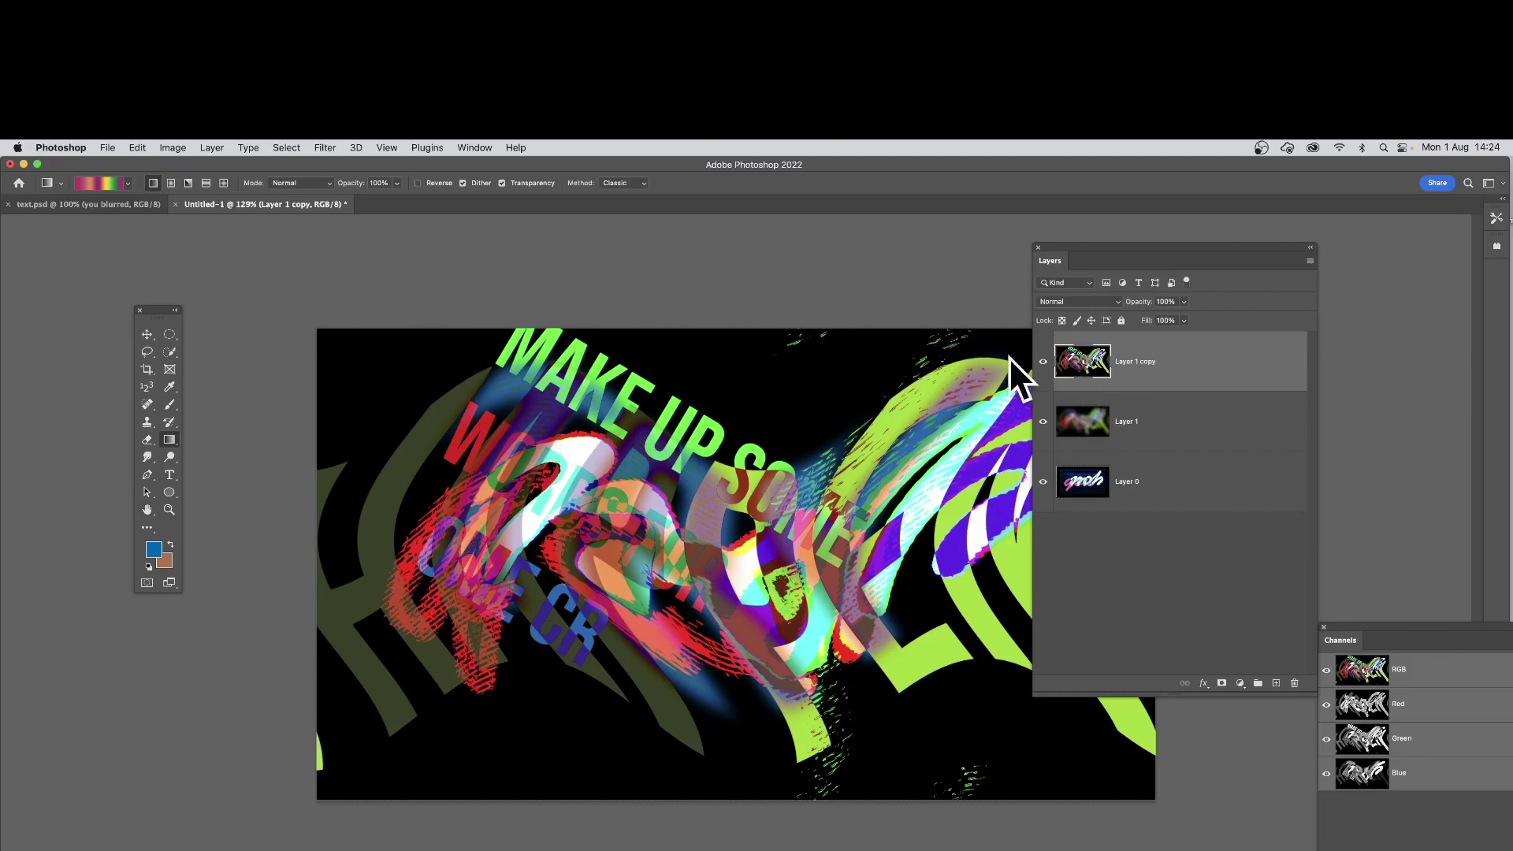
# Enlarge Layer 1 copy to about 114% width and 120% height, and rotate it about 3.4 degrees clockwise.
pyautogui.click(147, 334)
pyautogui.moveTo(316, 328); pyautogui.dragTo(243, 274)
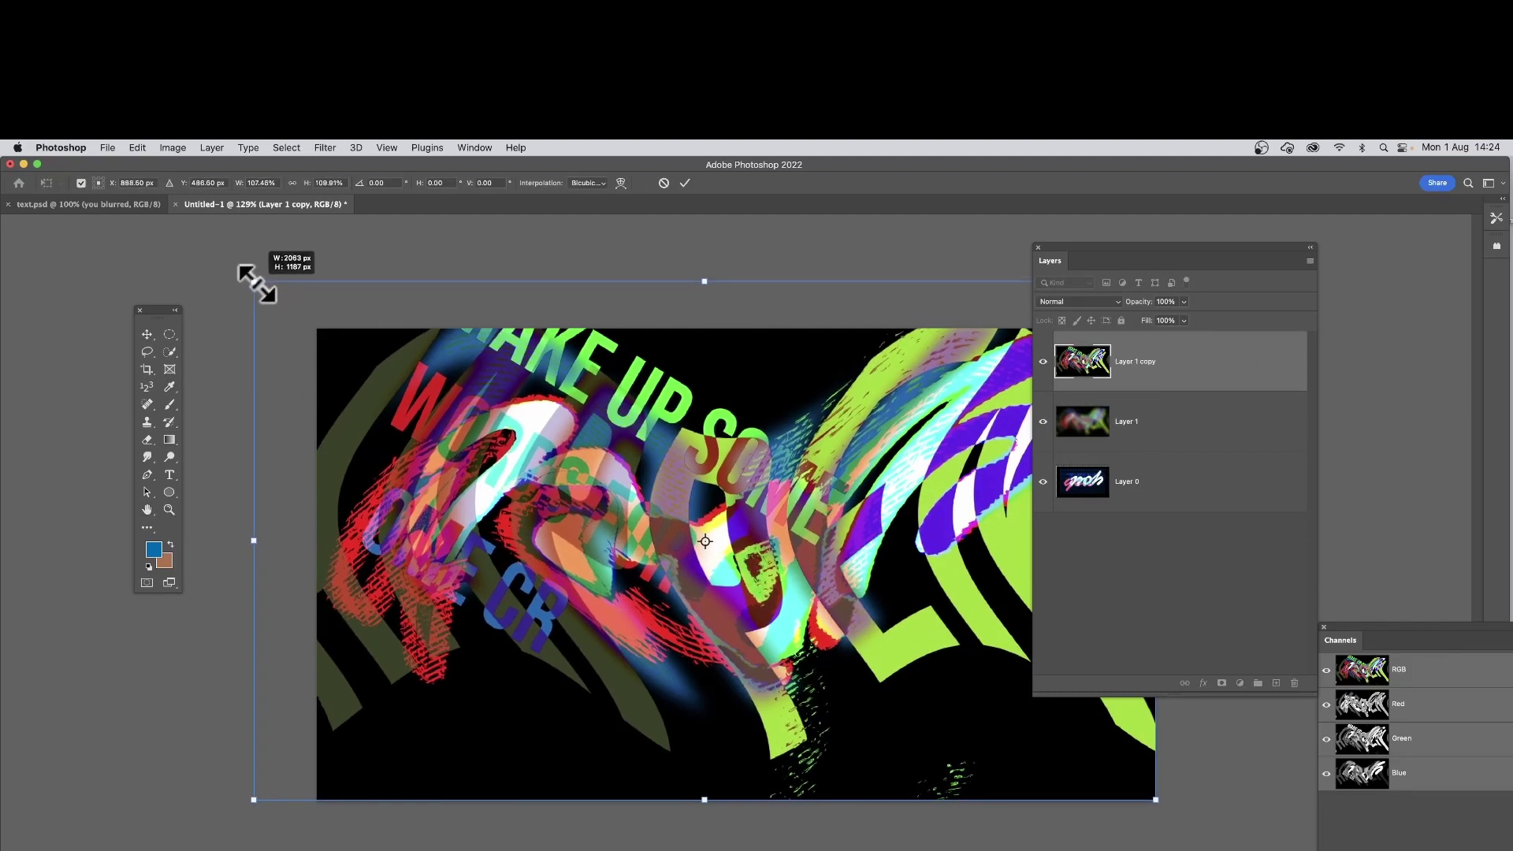
pyautogui.moveTo(1155, 799); pyautogui.dragTo(1198, 841)
pyautogui.moveTo(219, 246); pyautogui.dragTo(270, 219)
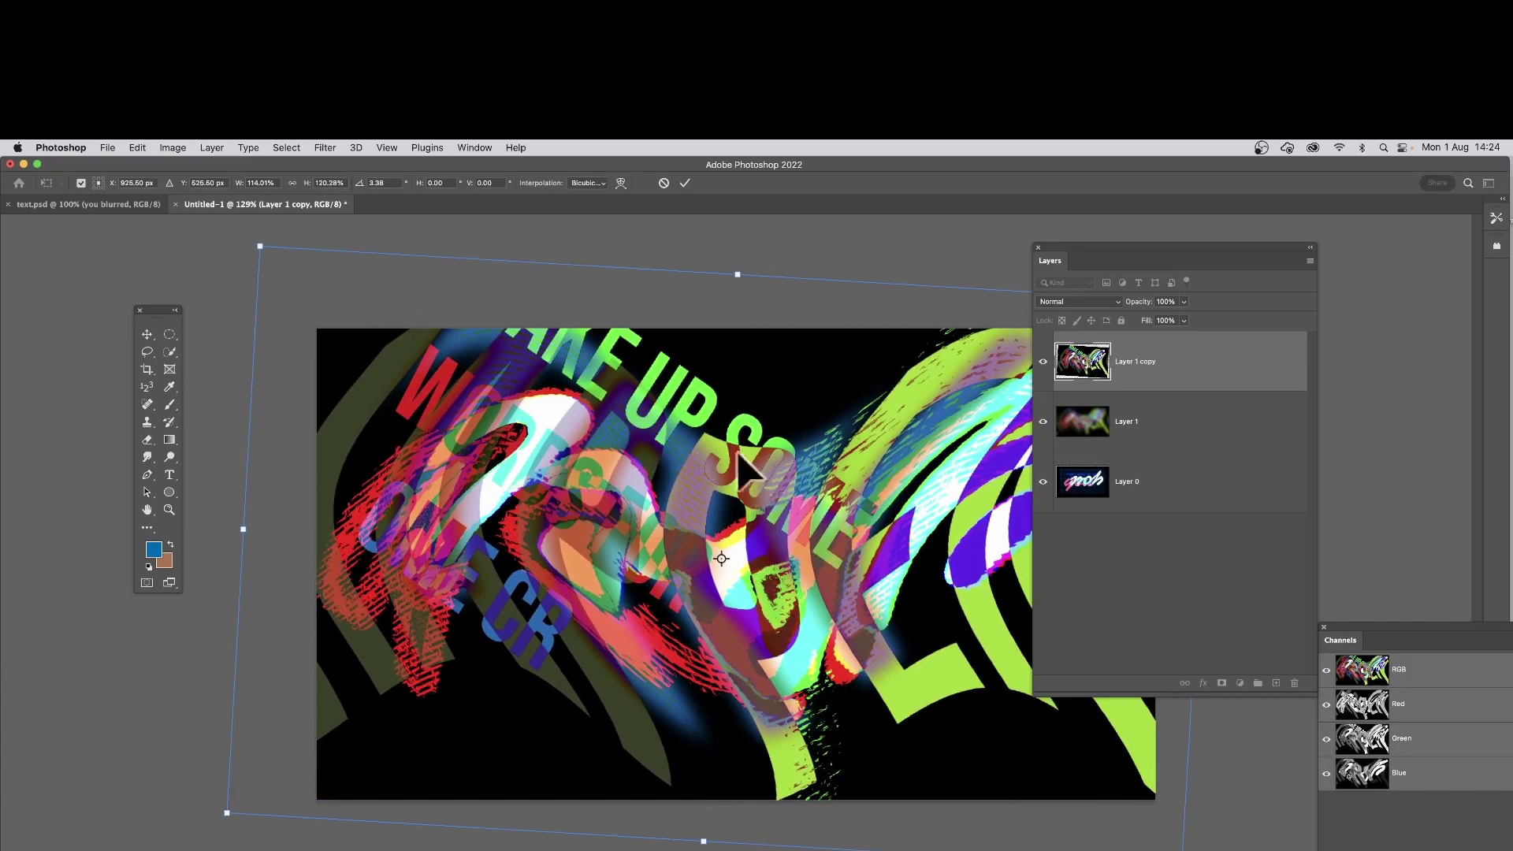
pyautogui.press('Return')
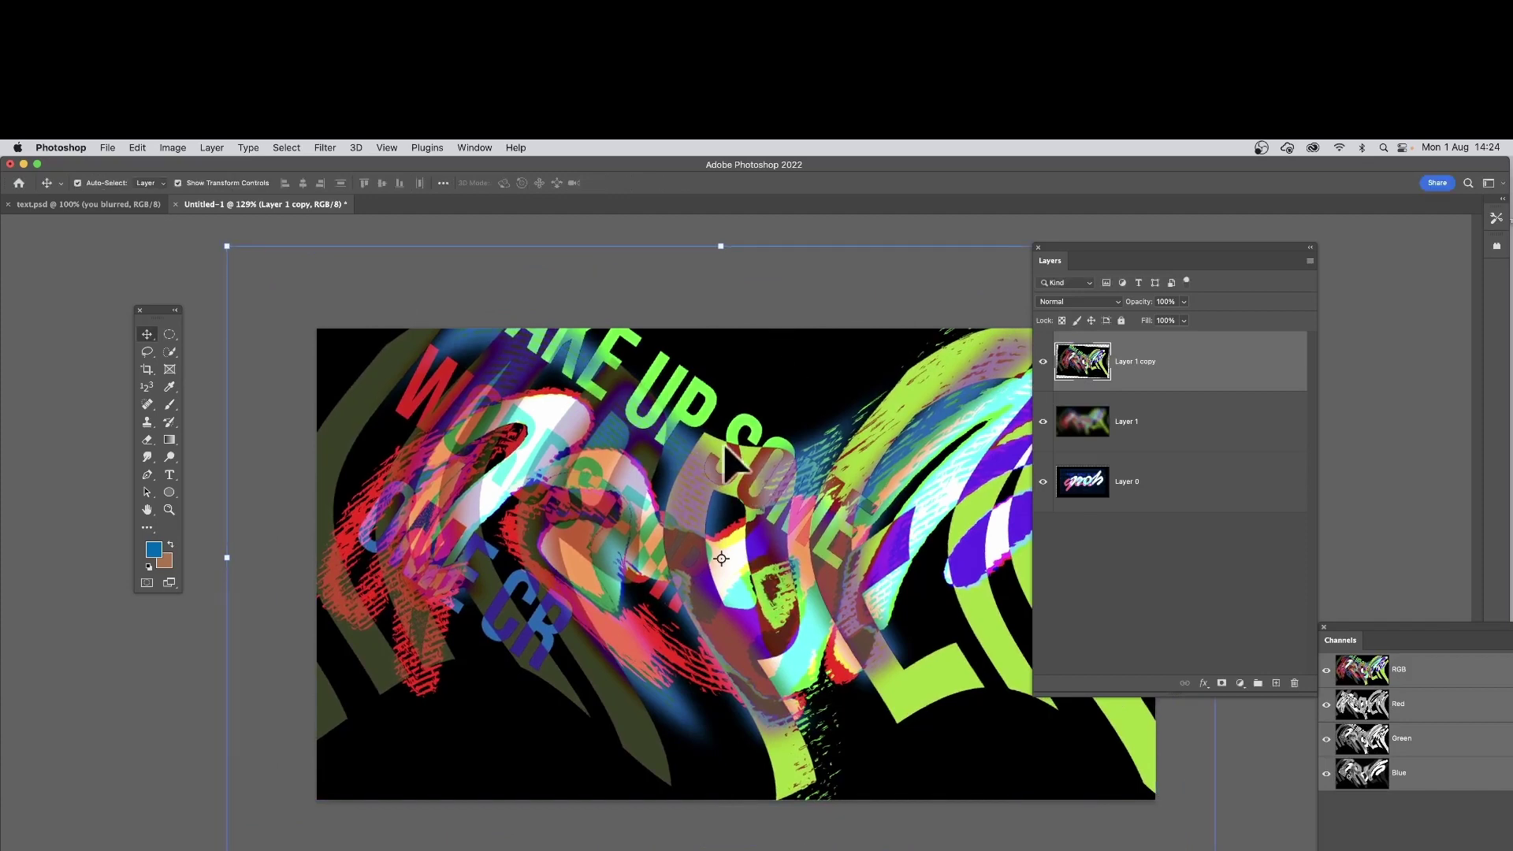
# Apply the Oil Paint filter to Layer 1 copy with stylization 3.4, cleanliness 3.4, scale 9.7 and bristle detail 9.7.
pyautogui.click(323, 147)
pyautogui.moveTo(368, 410)
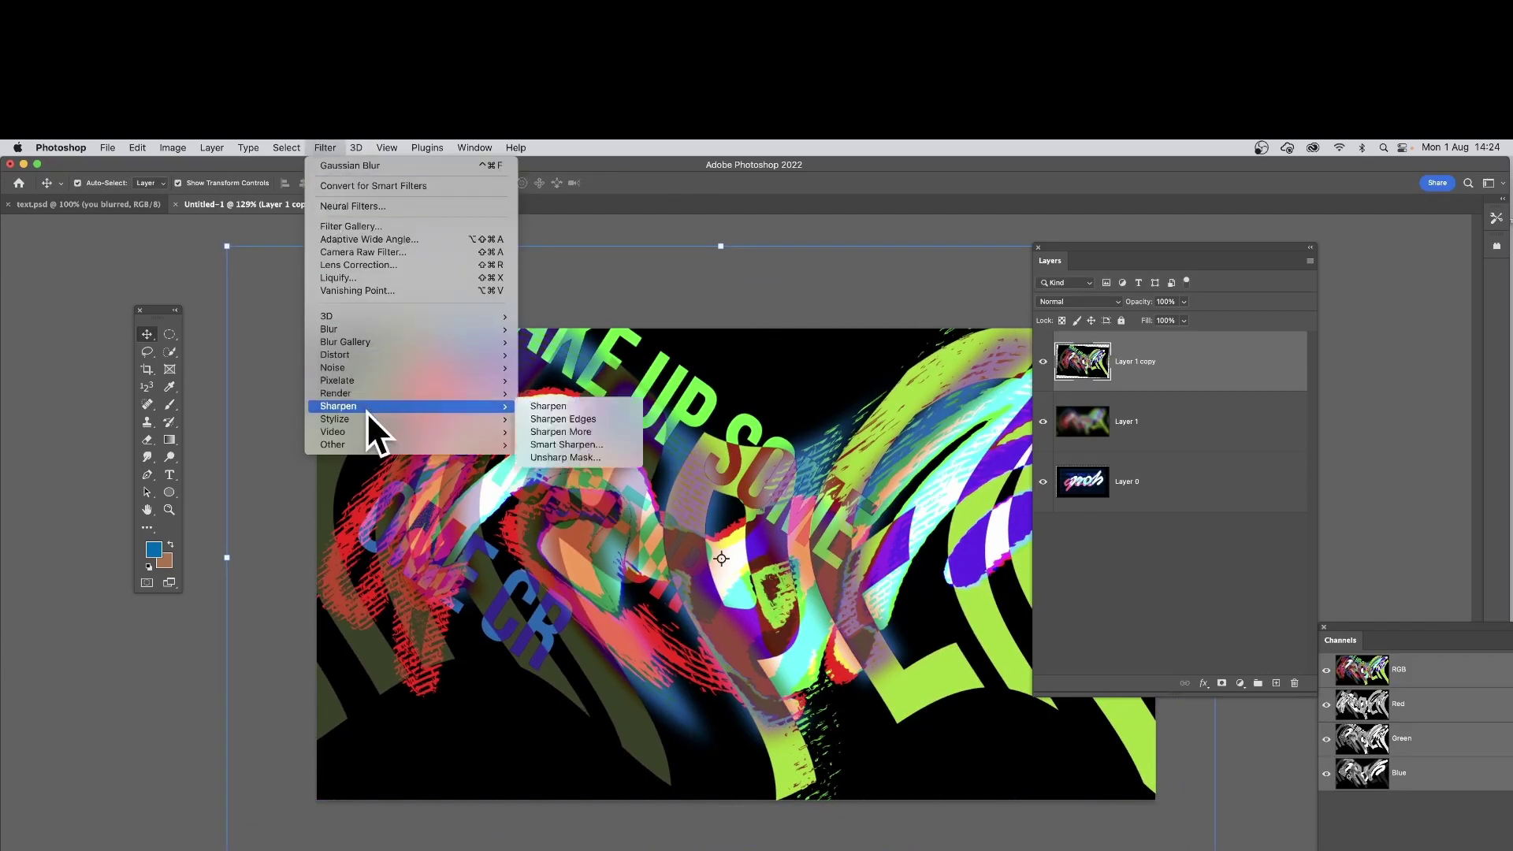
pyautogui.click(608, 471)
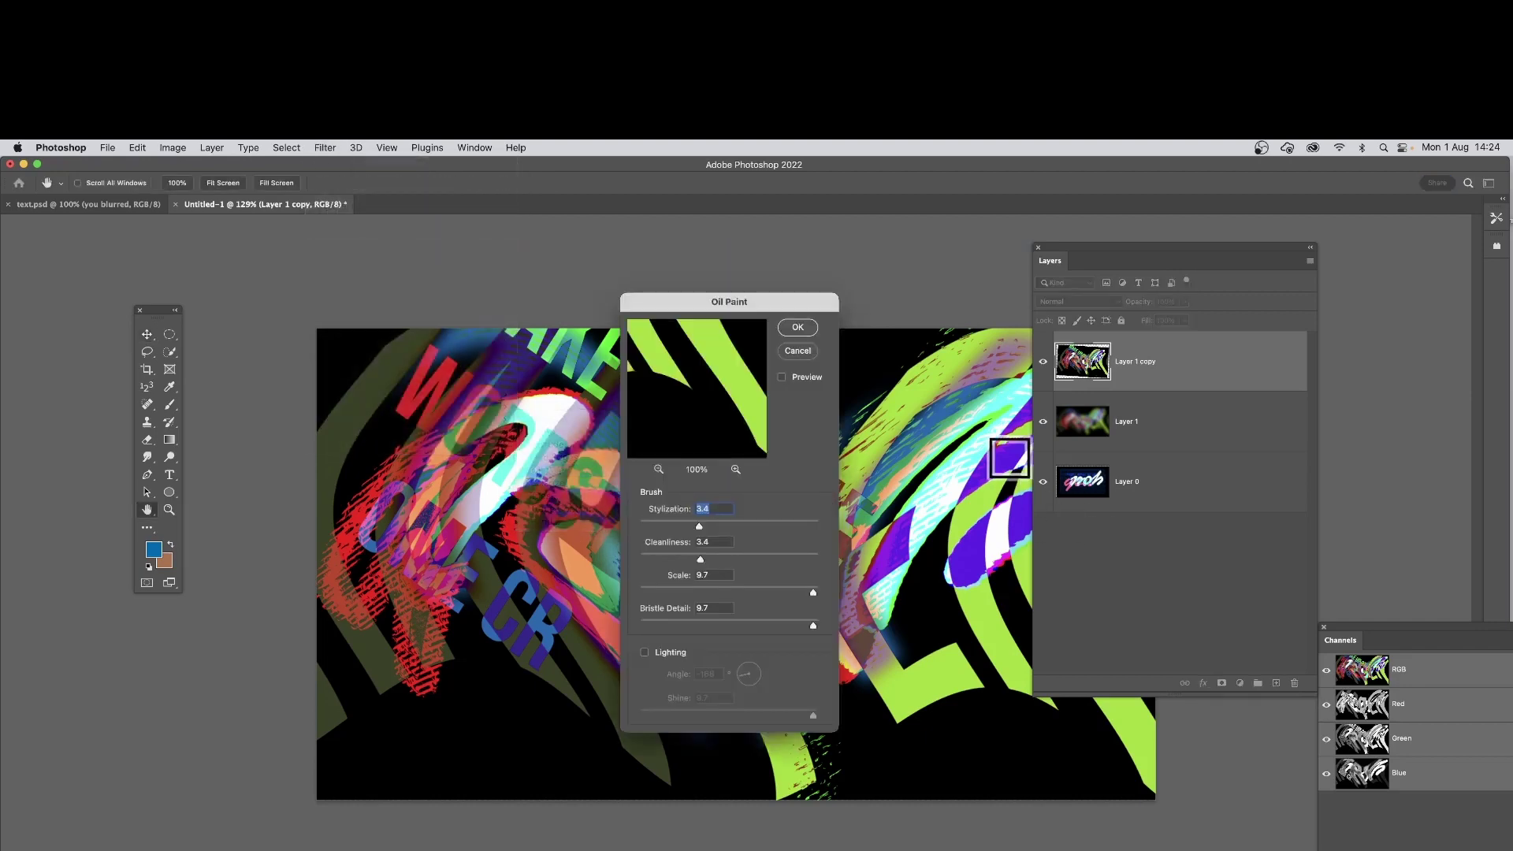
pyautogui.click(798, 329)
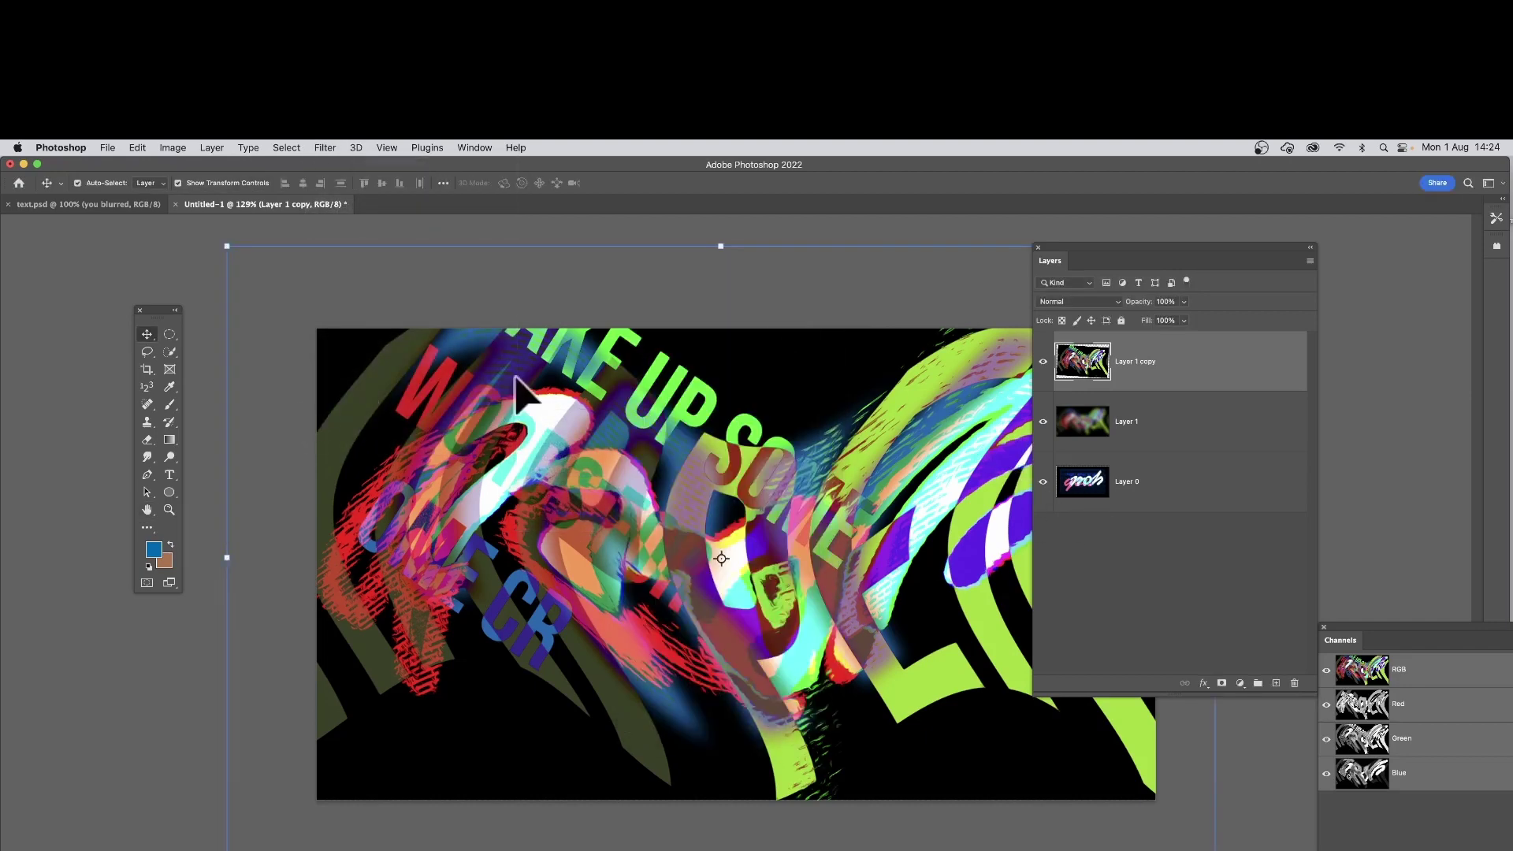
# Open Apply Image for Layer 1 copy and move the dialog clear of the layer thumbnails.
pyautogui.press('super')
pyautogui.press('super+shift+a')
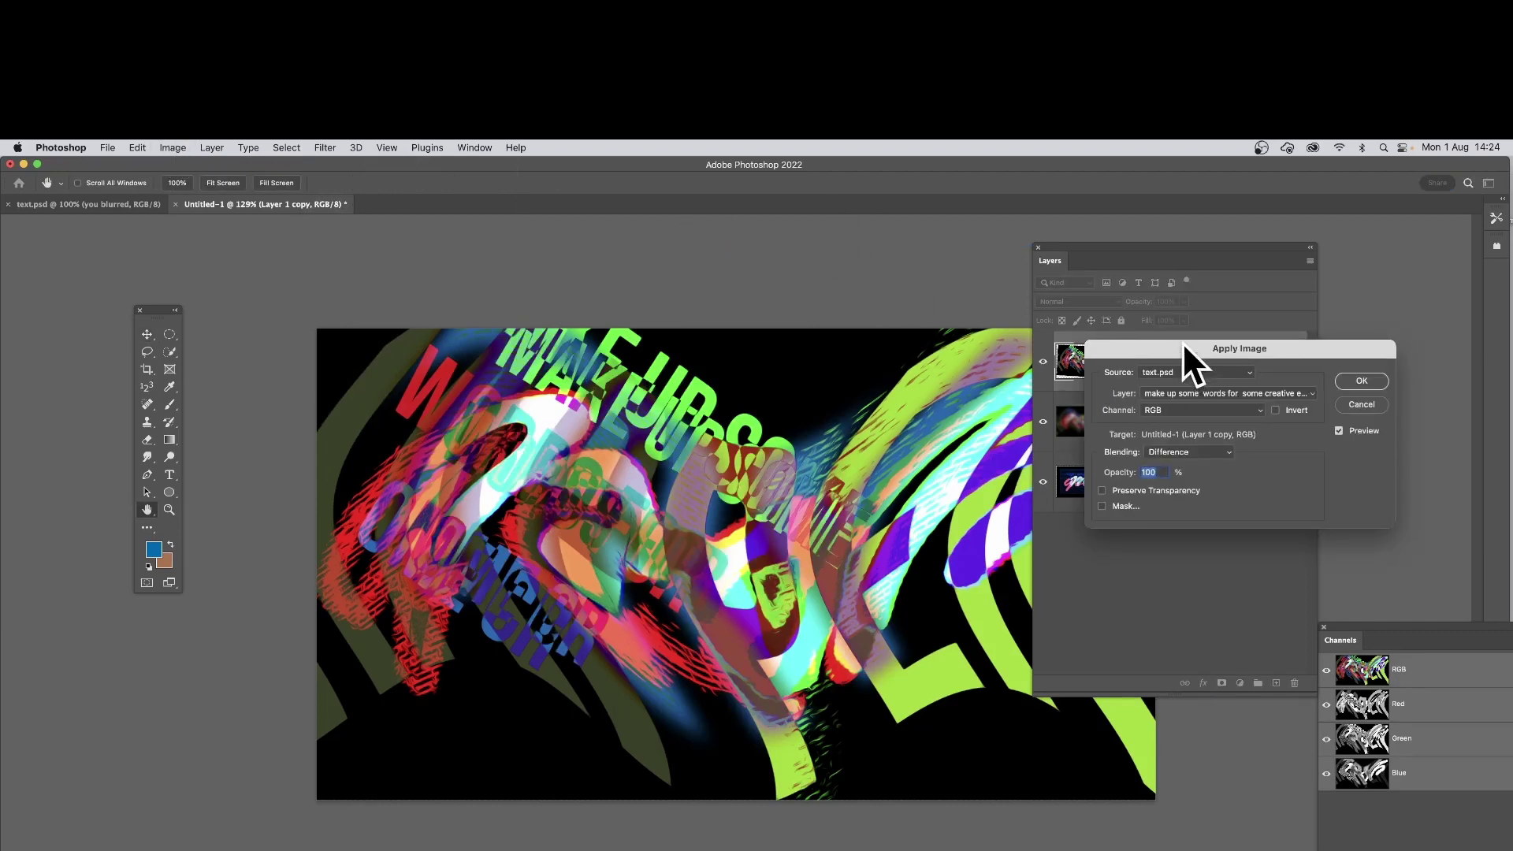
pyautogui.moveTo(1182, 347); pyautogui.dragTo(818, 303)
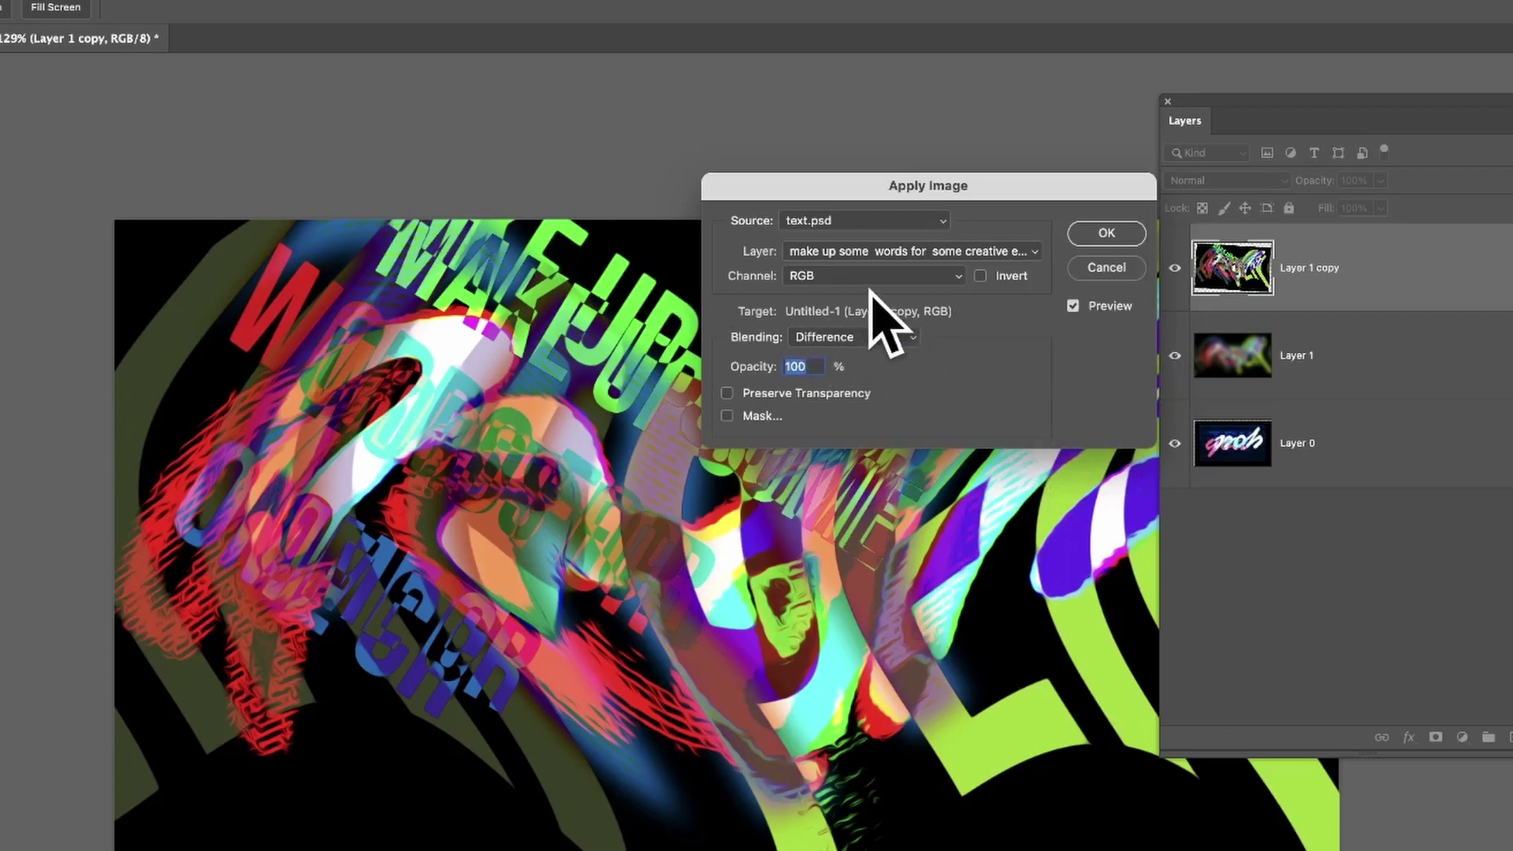
# Try the WOW layer of text.psd as the source with Overlay and Multiply blending.
pyautogui.click(893, 252)
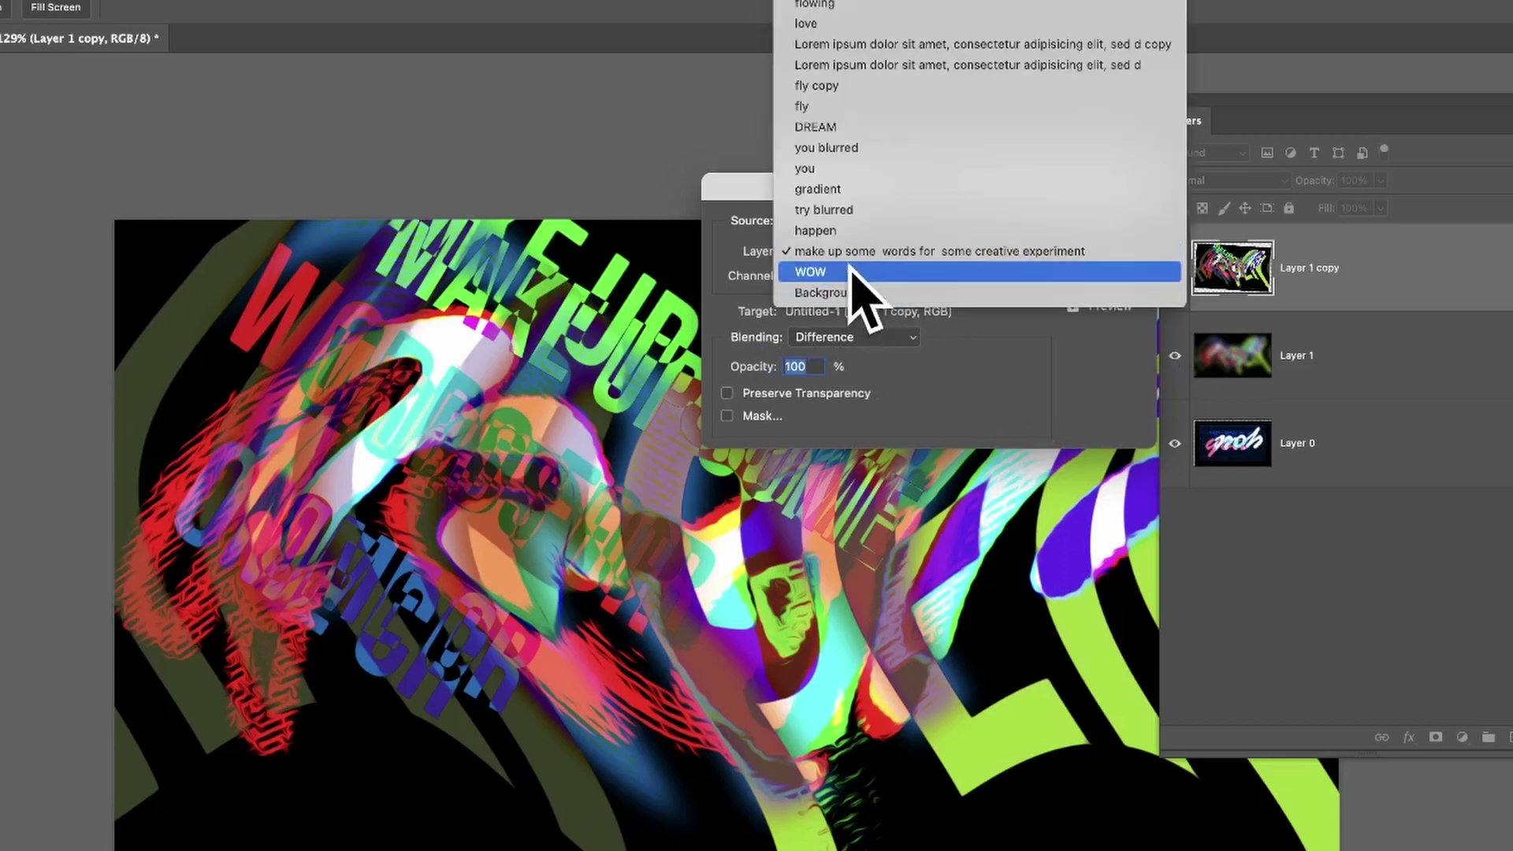
pyautogui.click(853, 271)
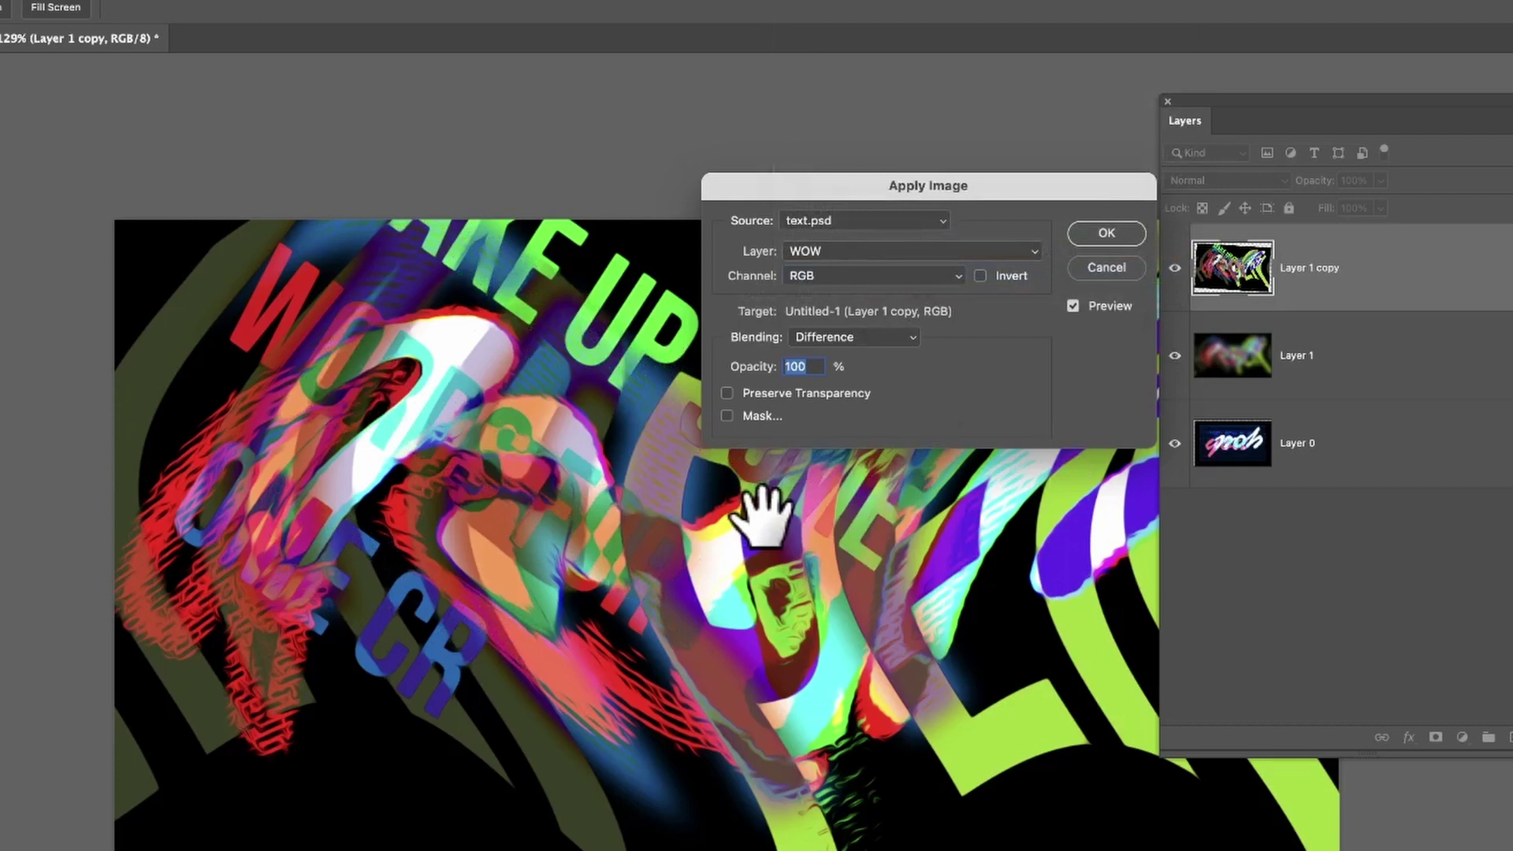
pyautogui.click(879, 337)
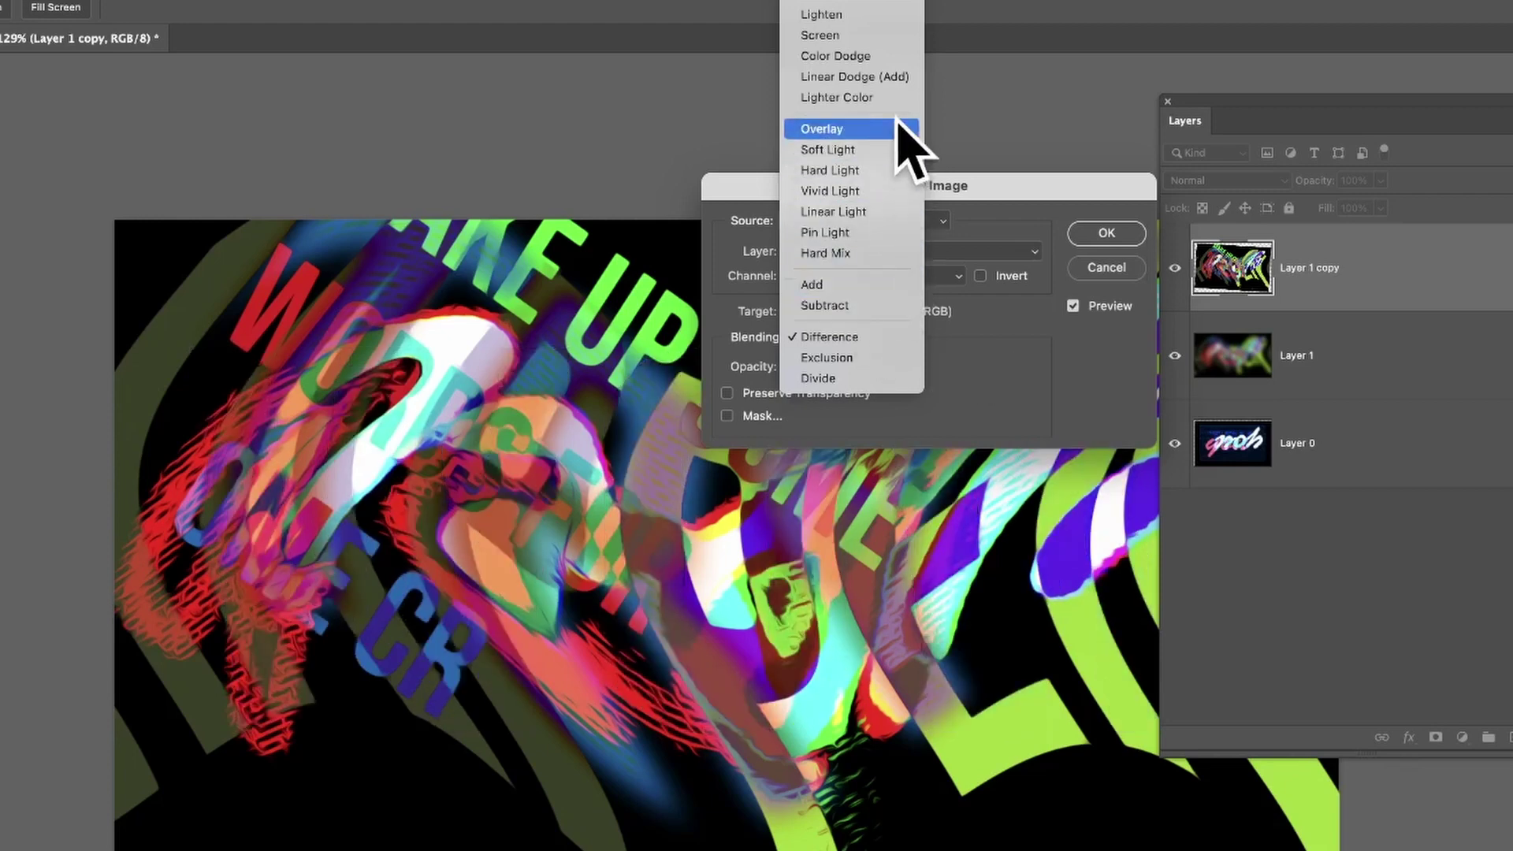
pyautogui.click(899, 126)
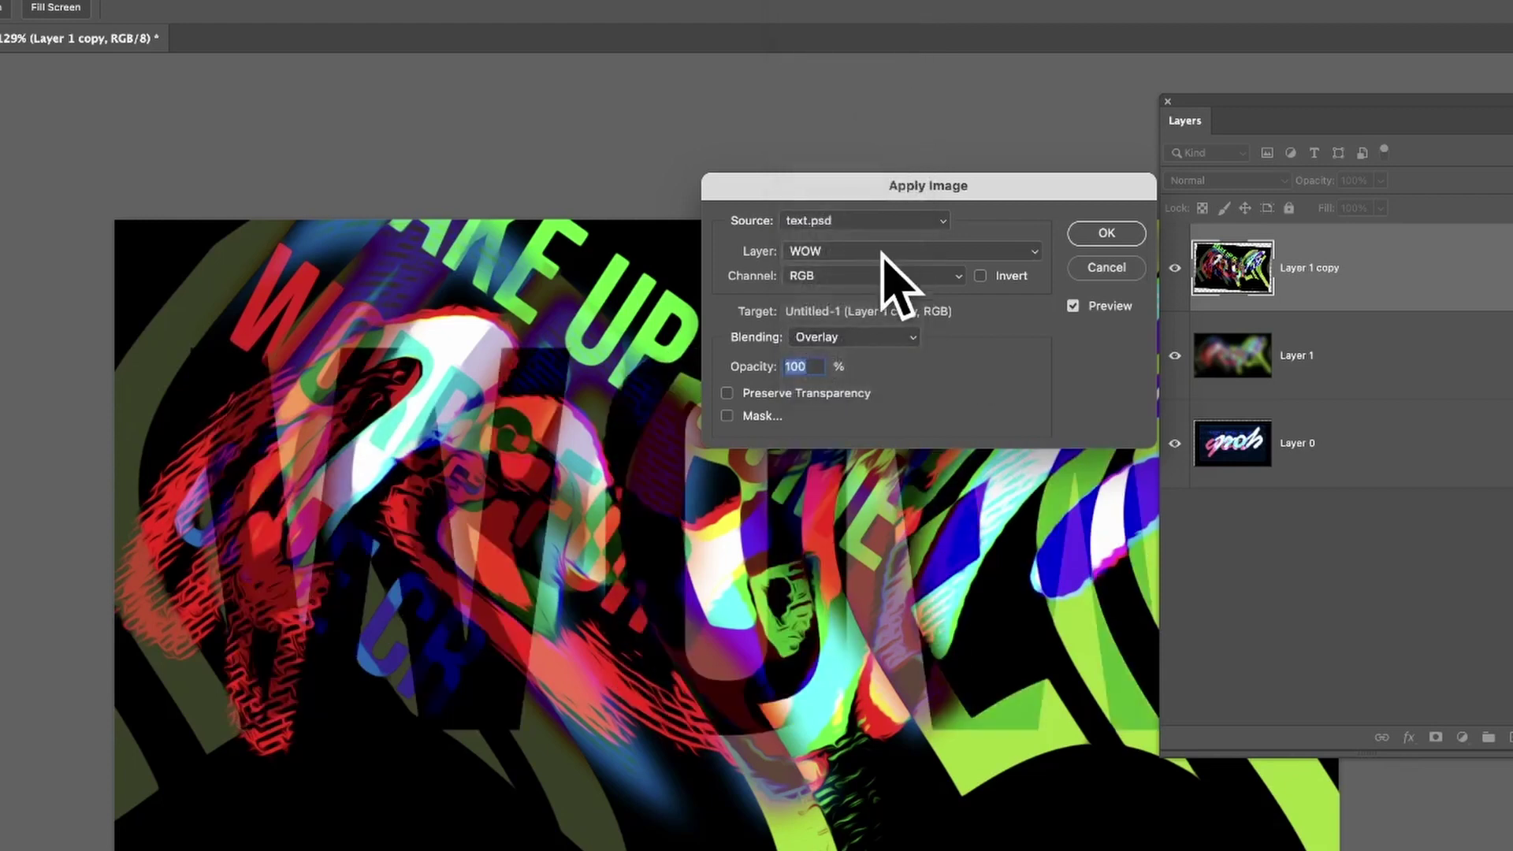
pyautogui.click(882, 339)
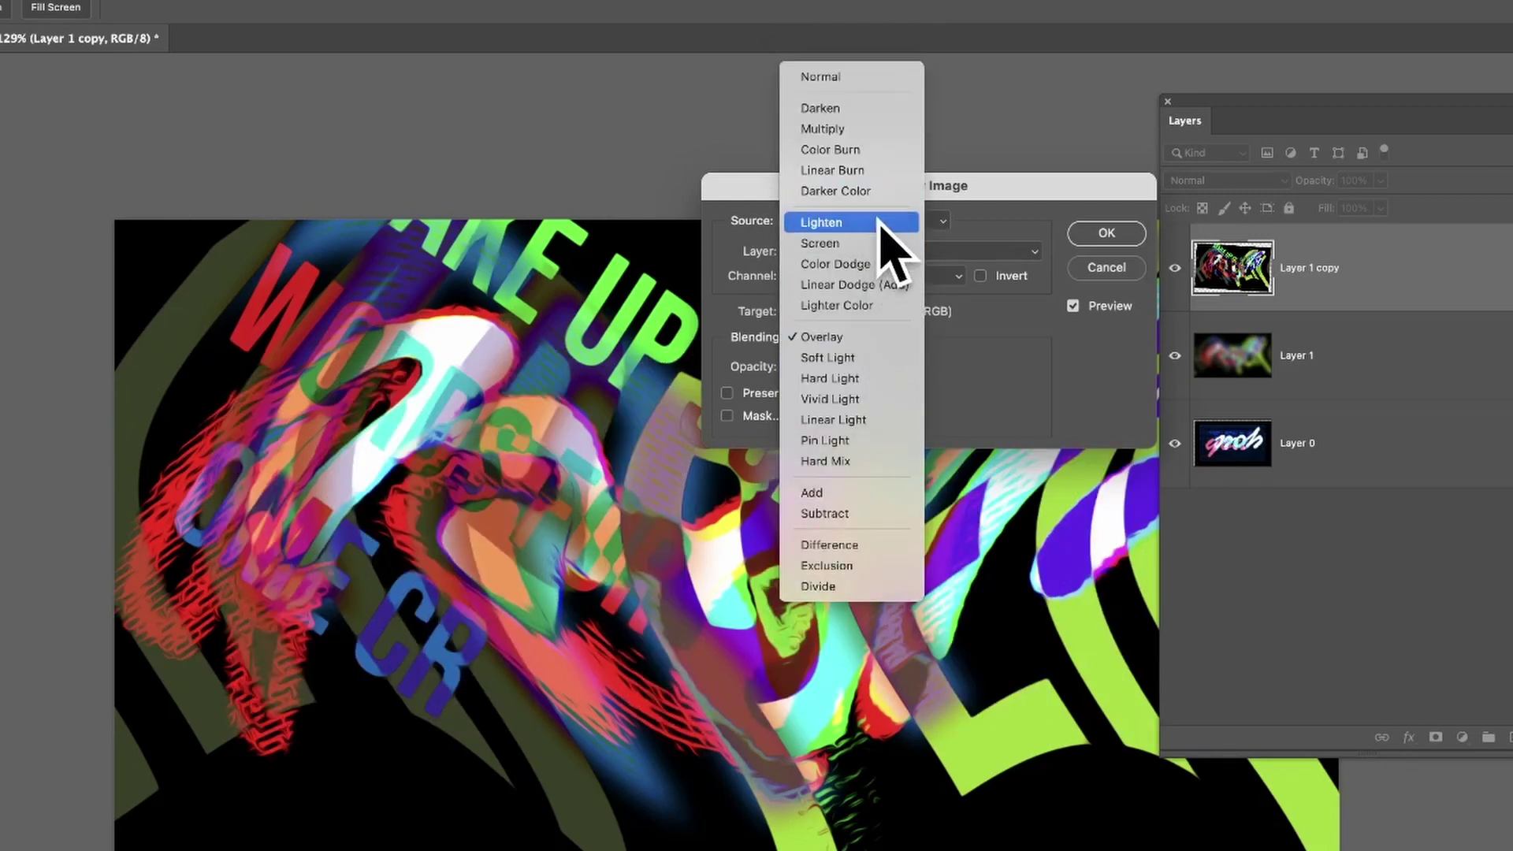
pyautogui.click(871, 130)
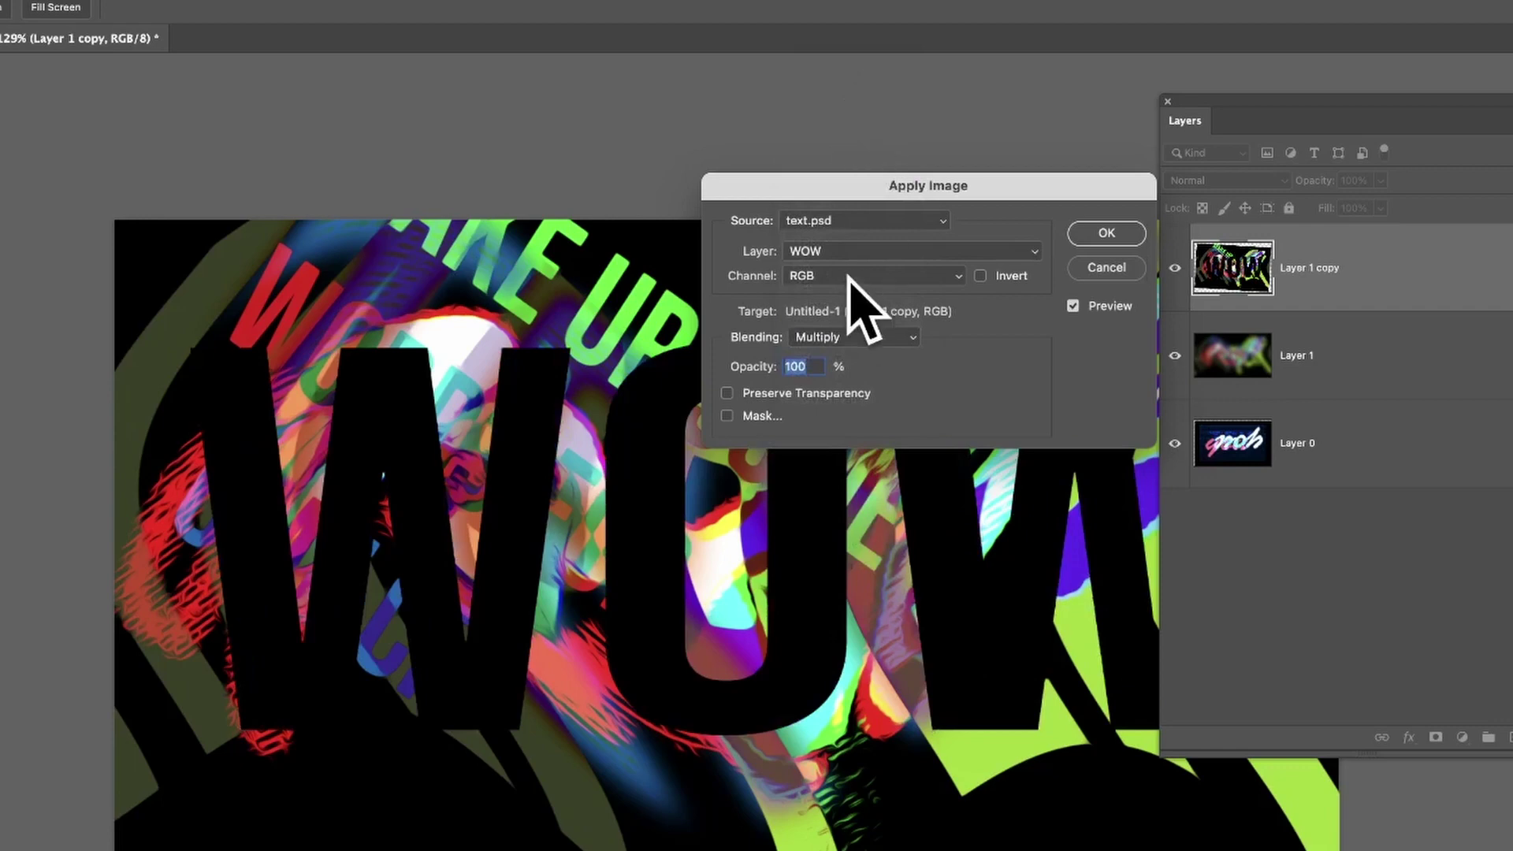
# Apply the you blurred layer of text.psd to Layer 1 copy in Lighter Color mode at 100% opacity.
pyautogui.click(852, 253)
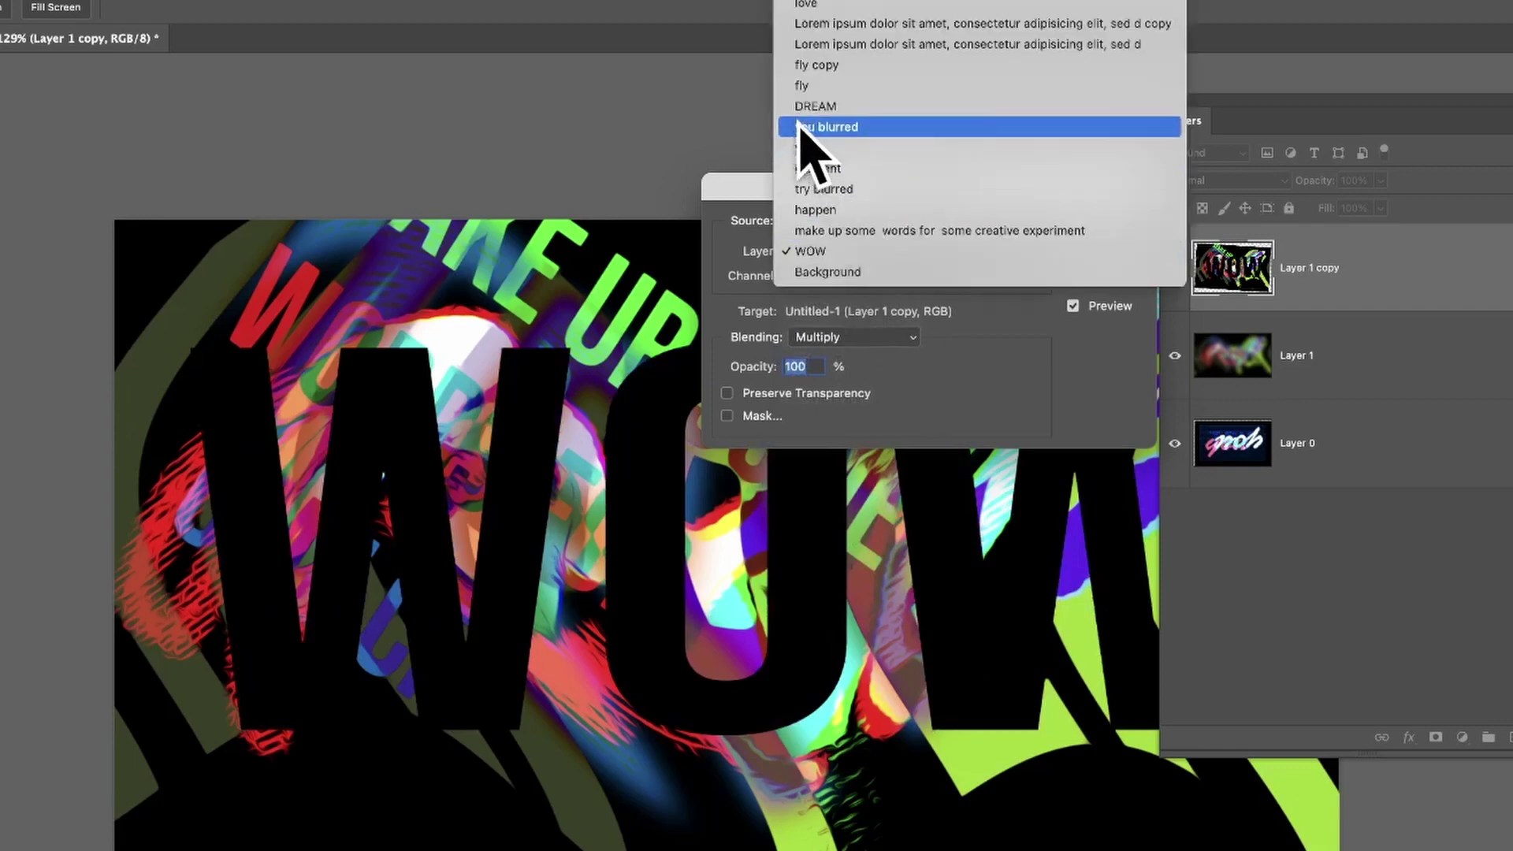
pyautogui.click(822, 128)
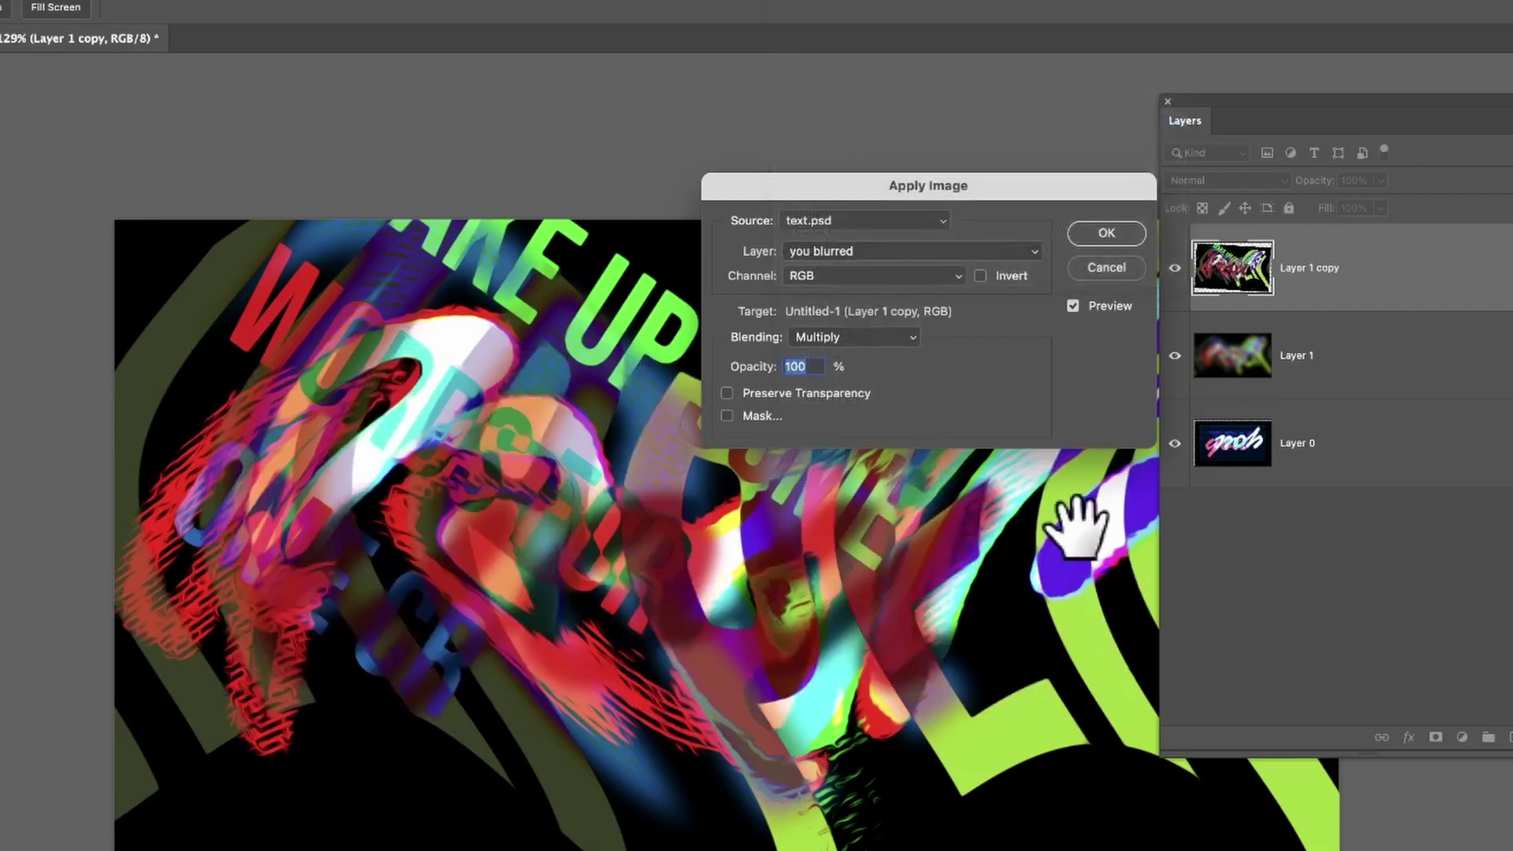
pyautogui.click(879, 337)
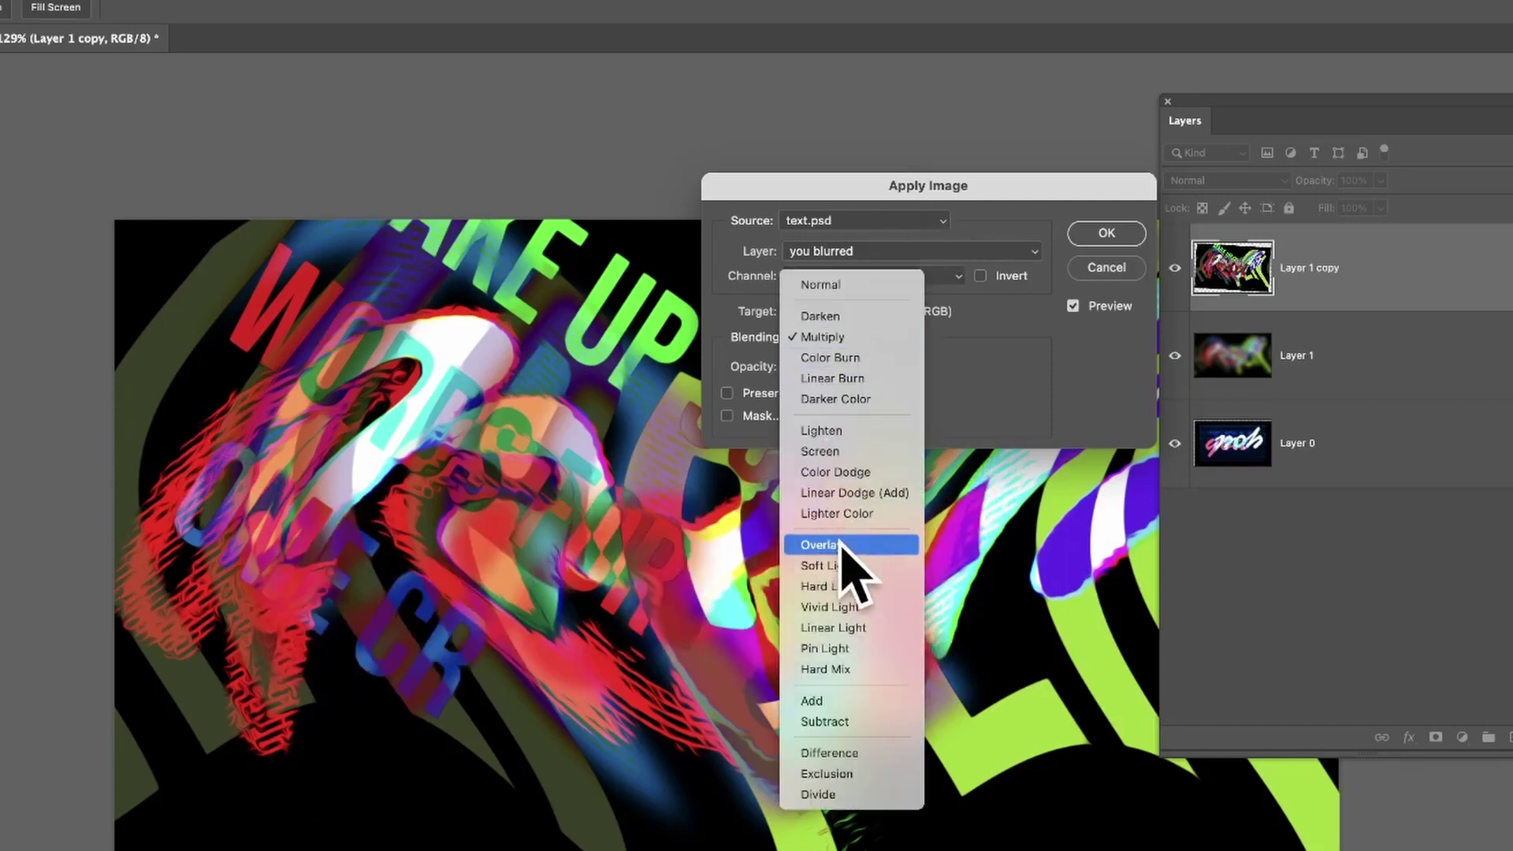
pyautogui.click(858, 515)
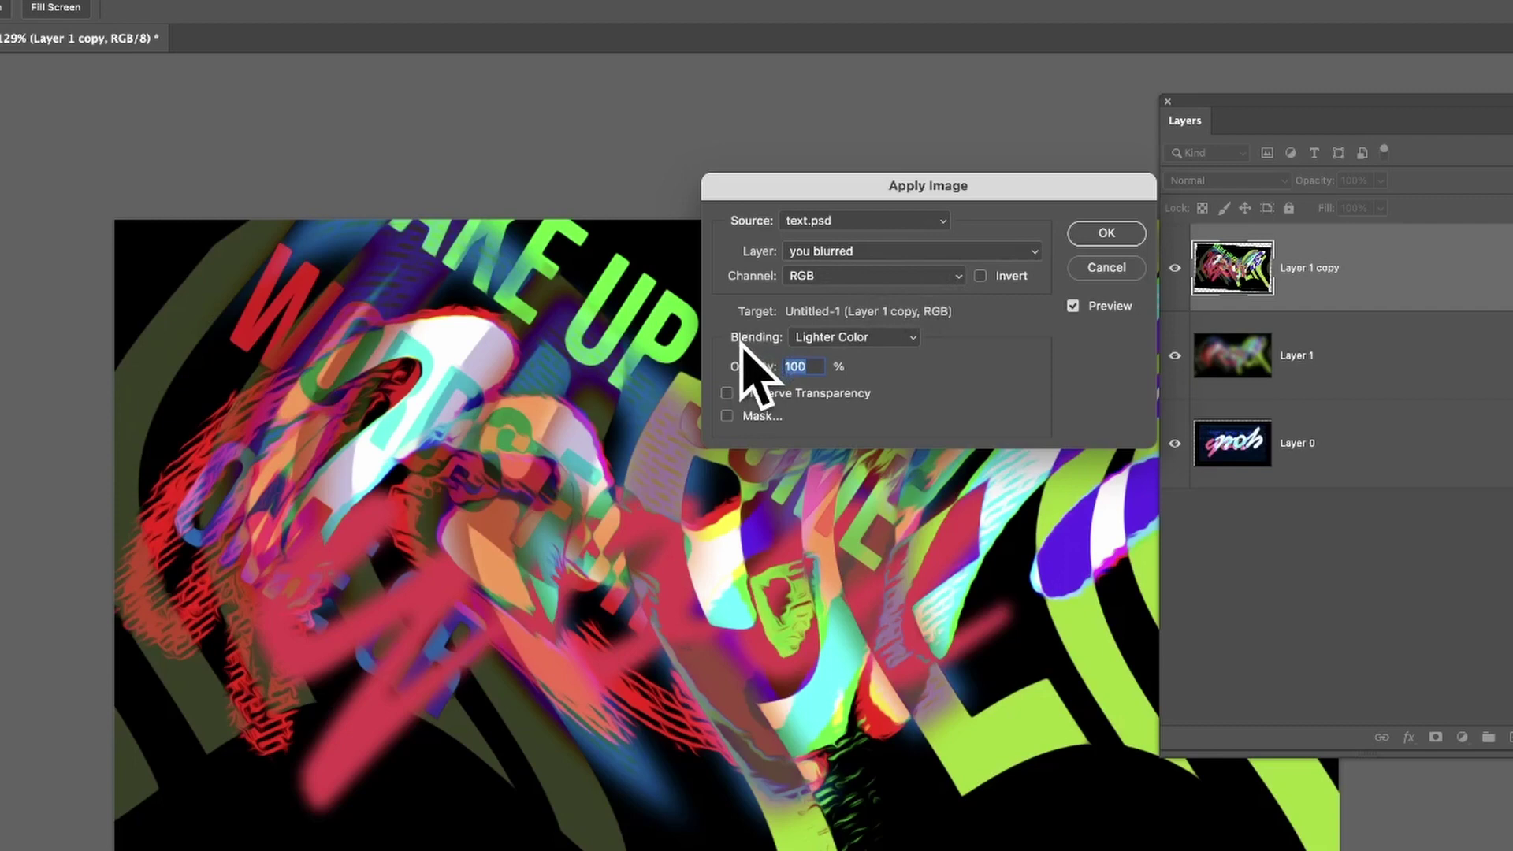
pyautogui.click(1119, 234)
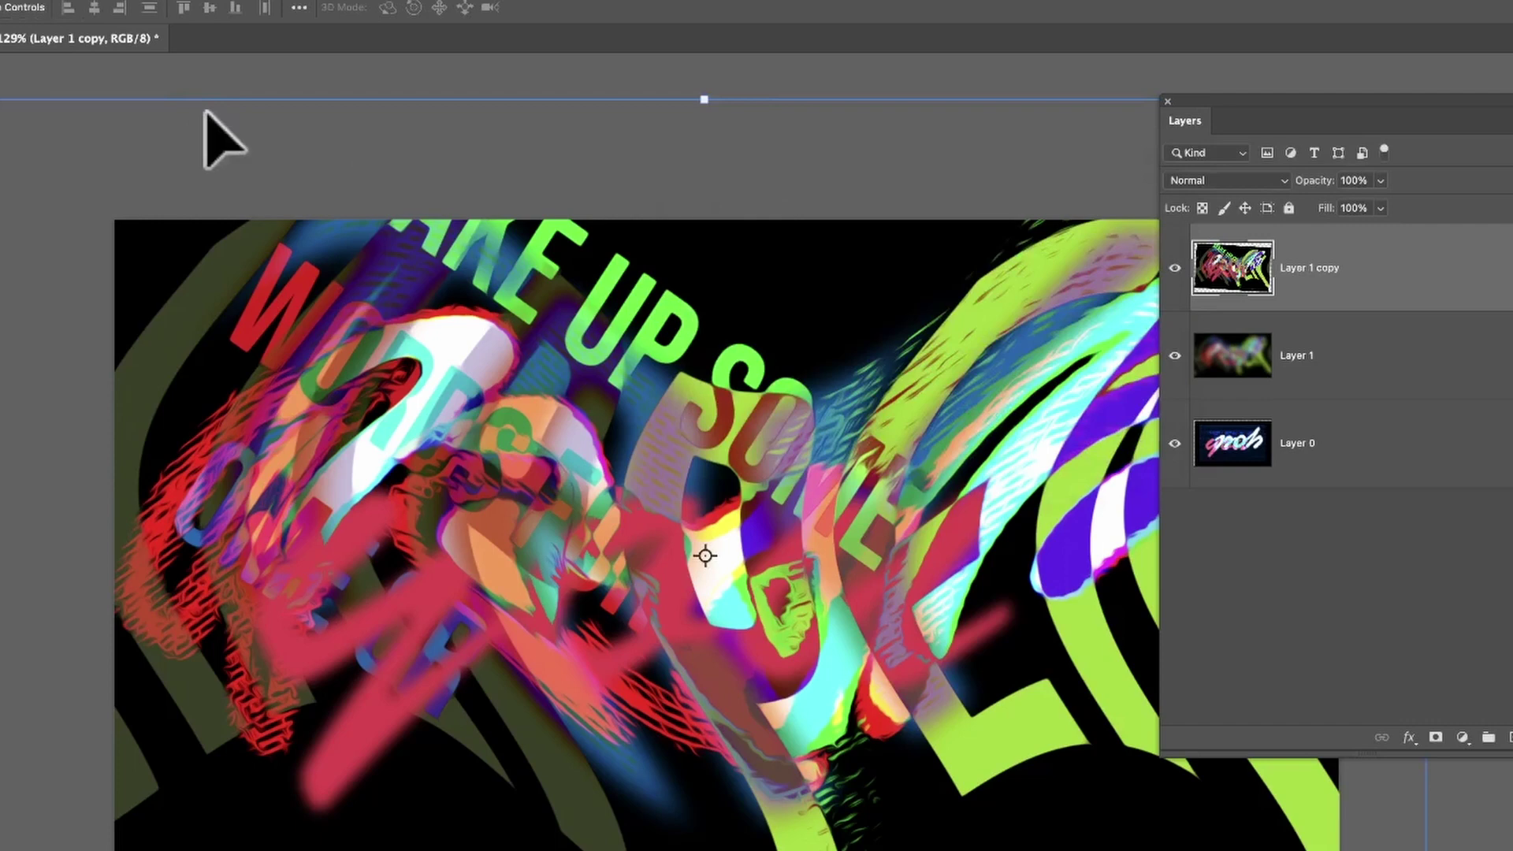